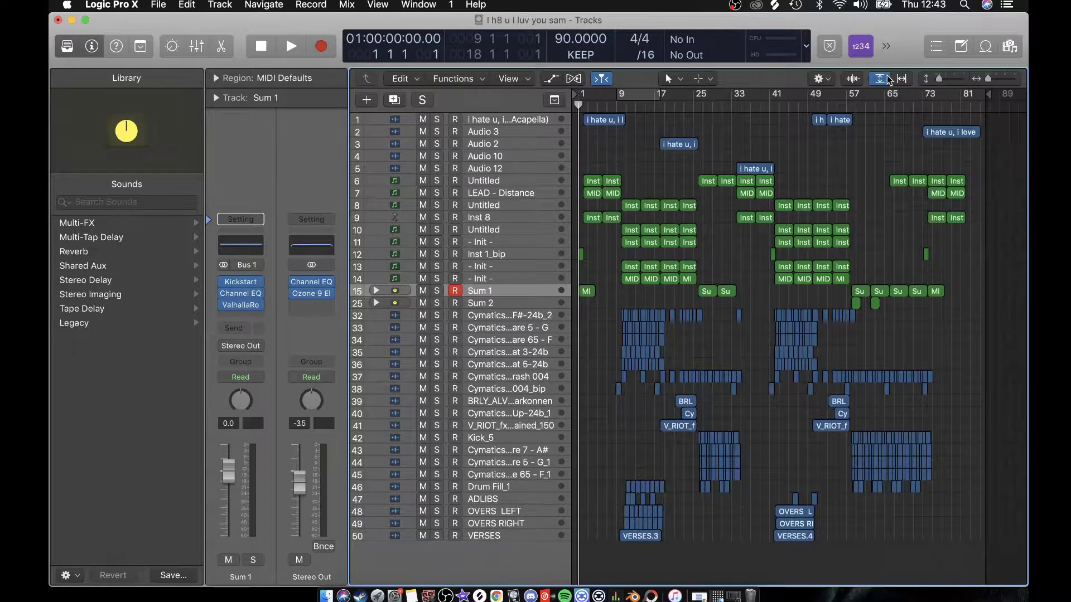
Step: Zoom the arrangement in on the first 15 bars and enlarge the tracks so their volume and pan controls show
{"action": "left_click", "coordinate": [881, 79]}
{"action": "left_click", "coordinate": [902, 79]}
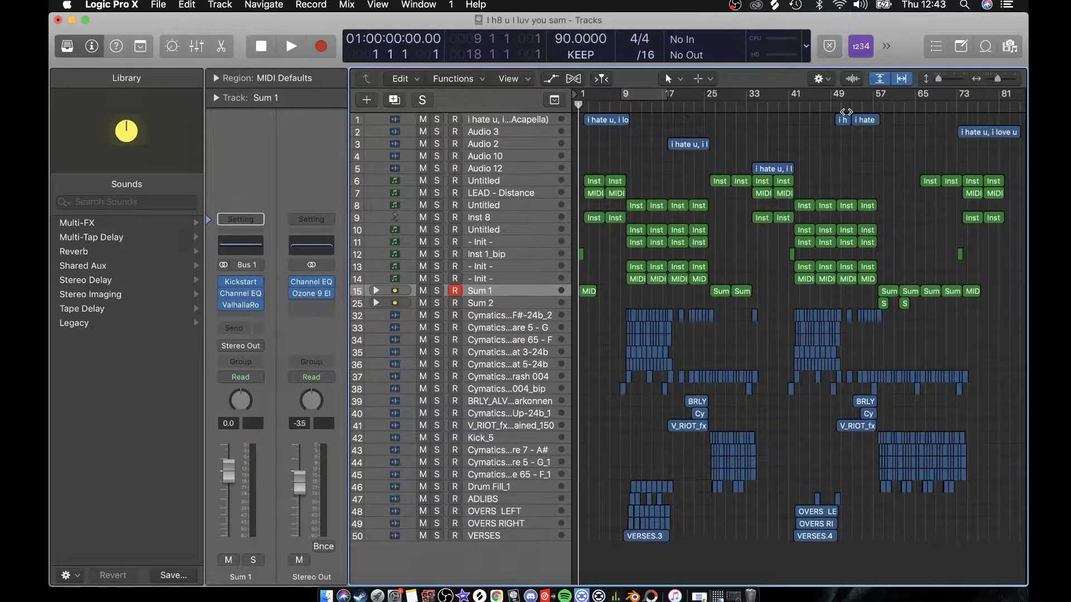
{"action": "scroll", "coordinate": [842, 126], "scroll_direction": "up", "scroll_amount": 5}
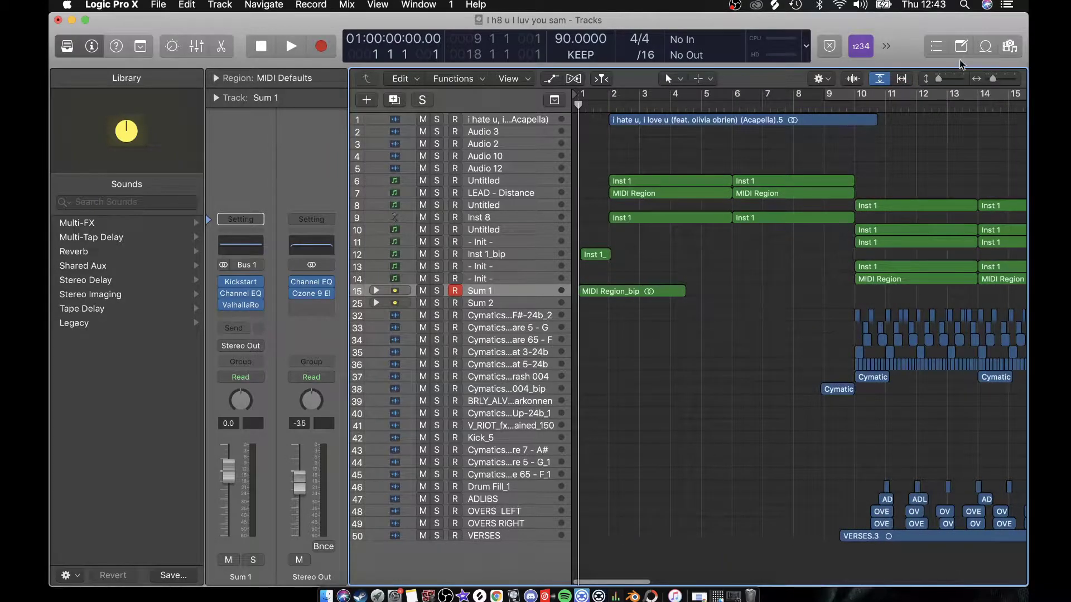
{"action": "left_click", "coordinate": [958, 80]}
{"action": "left_click", "coordinate": [959, 79]}
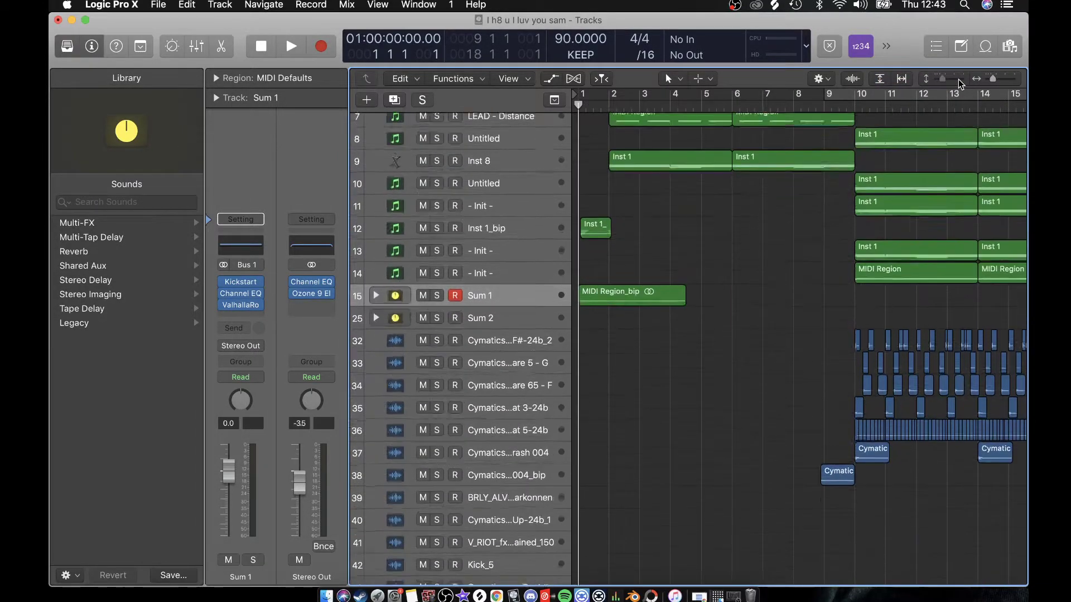
{"action": "left_click", "coordinate": [958, 79]}
{"action": "scroll", "coordinate": [818, 199], "scroll_direction": "up", "scroll_amount": 4}
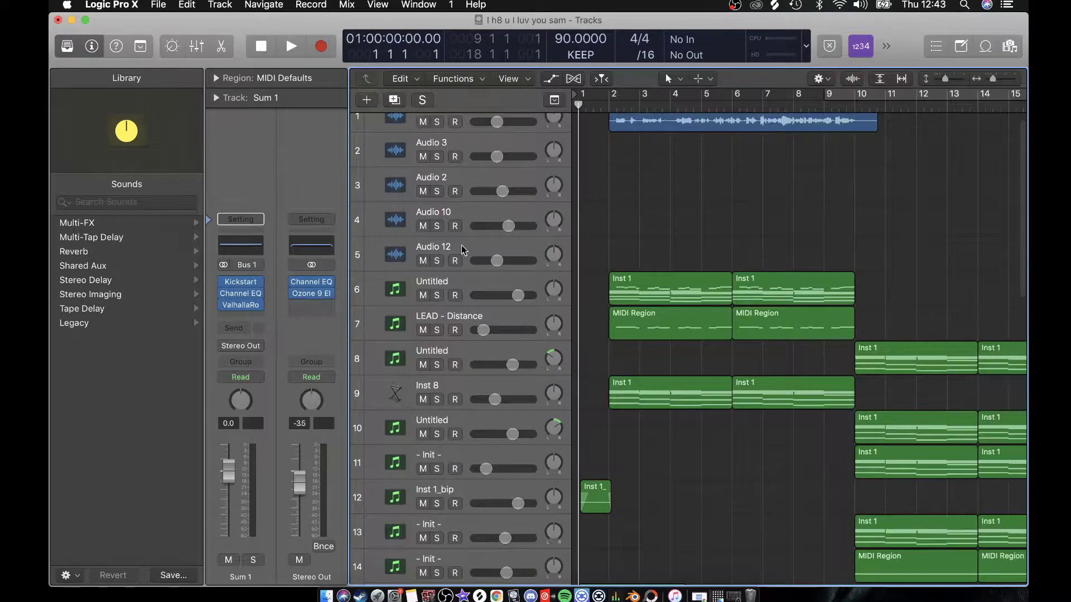
{"action": "left_click", "coordinate": [450, 277]}
{"action": "left_click", "coordinate": [438, 296]}
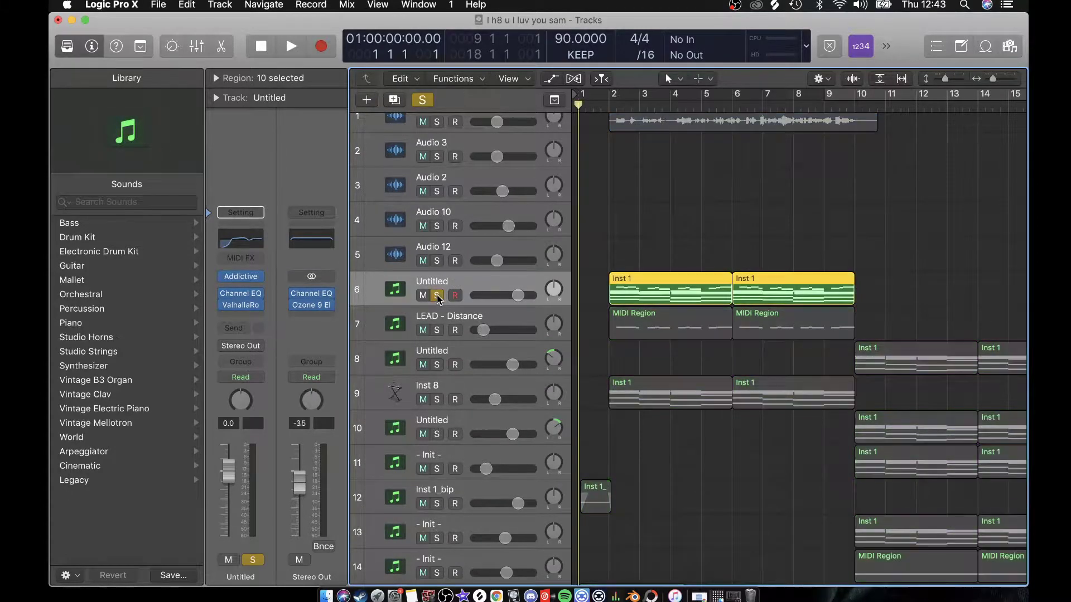
{"action": "left_click", "coordinate": [437, 296]}
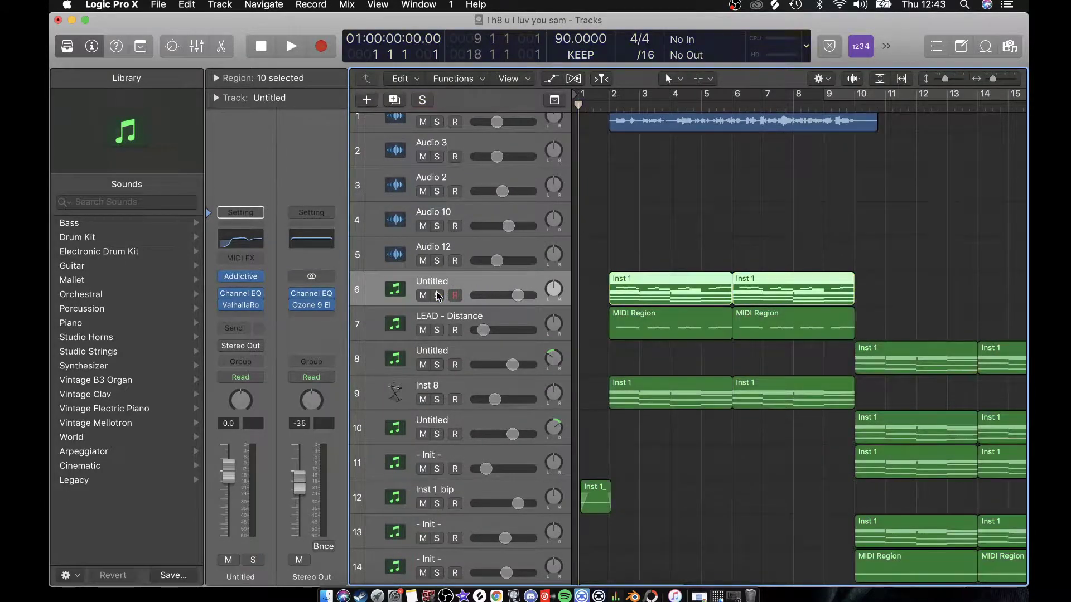
Step: Solo the Inst 1_bip track, raise the system volume, and listen to its short opening region at bar 1
{"action": "left_click", "coordinate": [446, 483]}
{"action": "left_click", "coordinate": [436, 503]}
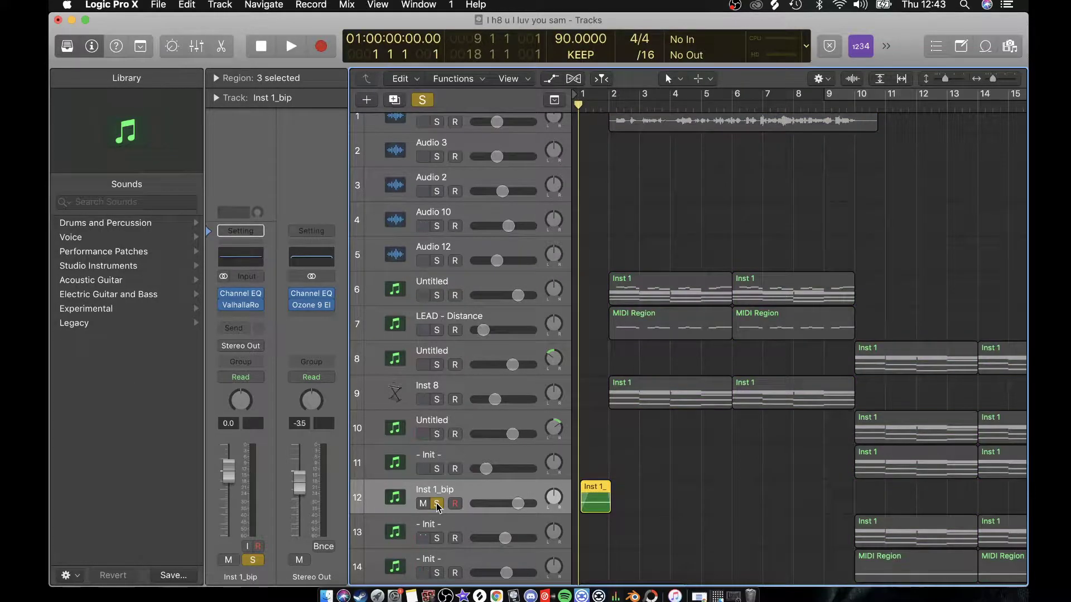
{"action": "key", "text": "XF86AudioRaiseVolume"}
{"action": "key", "text": "XF86AudioRaiseVolume"}
{"action": "key", "text": "space"}
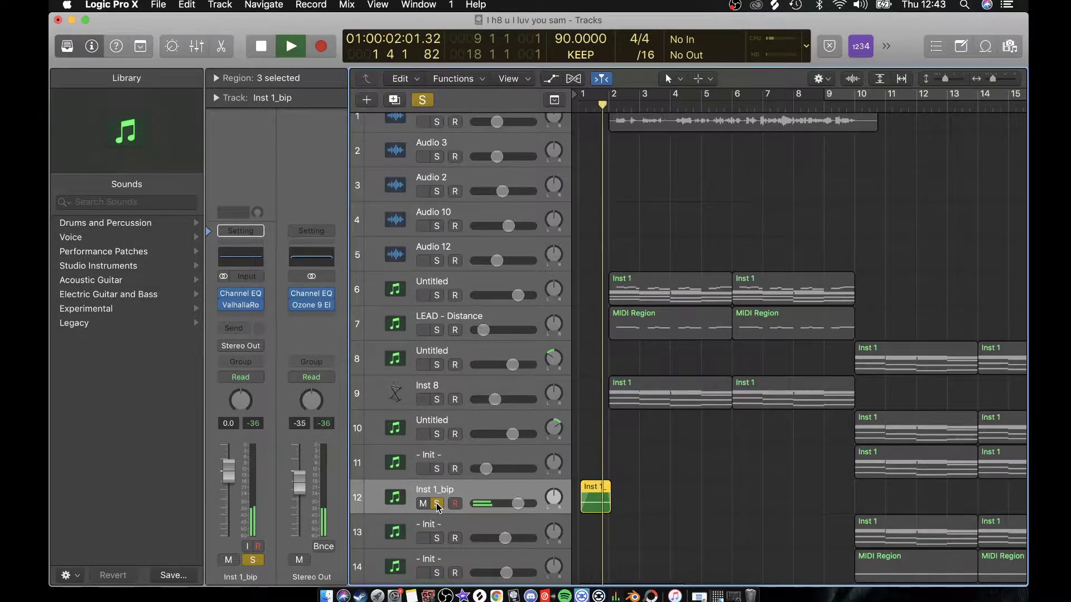
{"action": "key", "text": "space"}
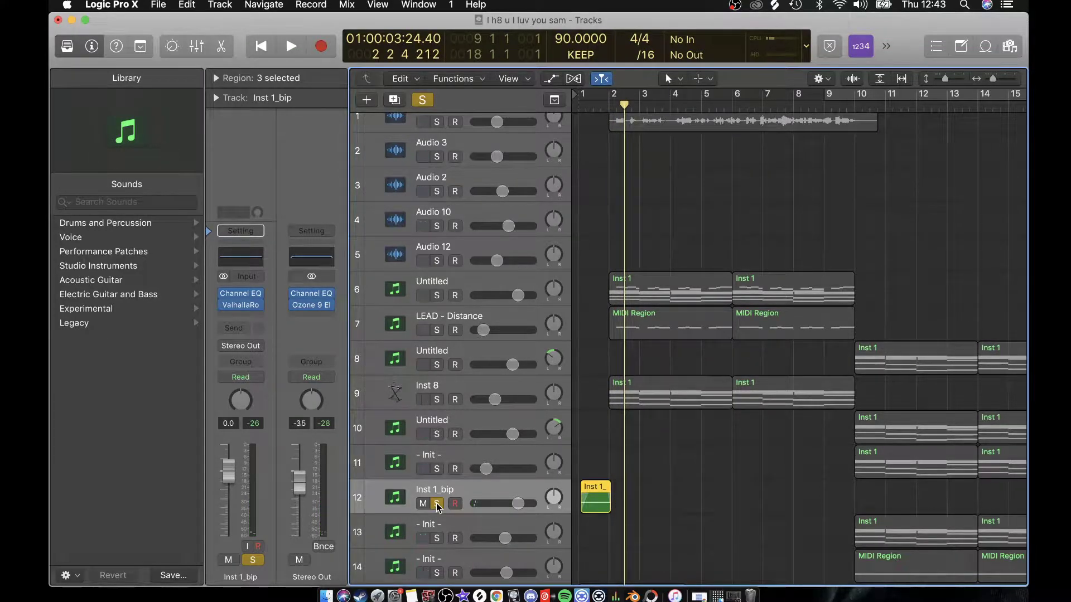
{"action": "left_click", "coordinate": [437, 503]}
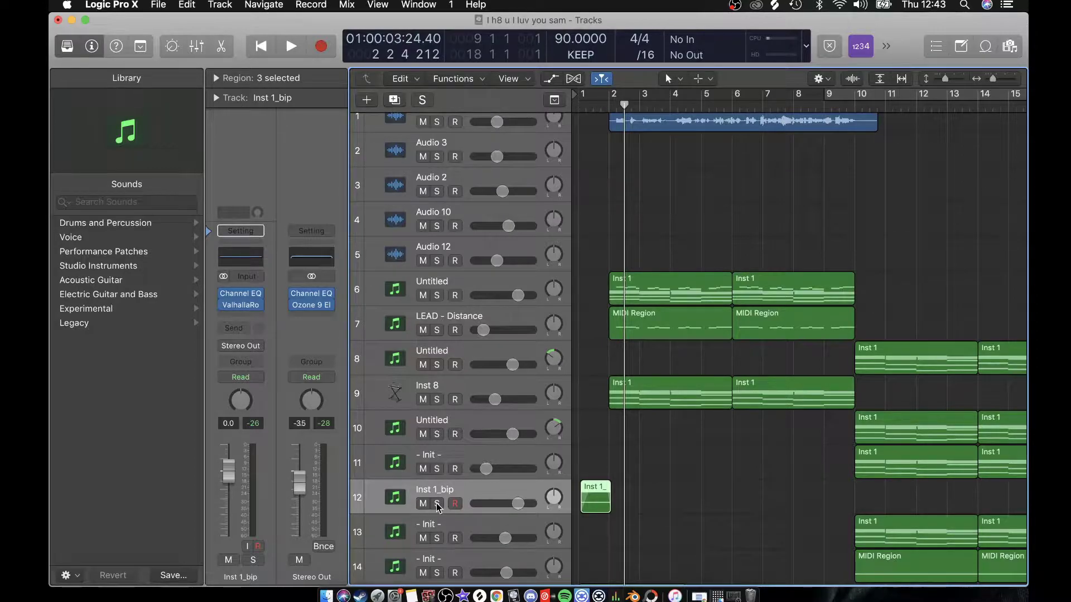
Step: Solo the Untitled instrument on track 6 and place the playhead at bar 2, where its first region starts
{"action": "left_click", "coordinate": [437, 296]}
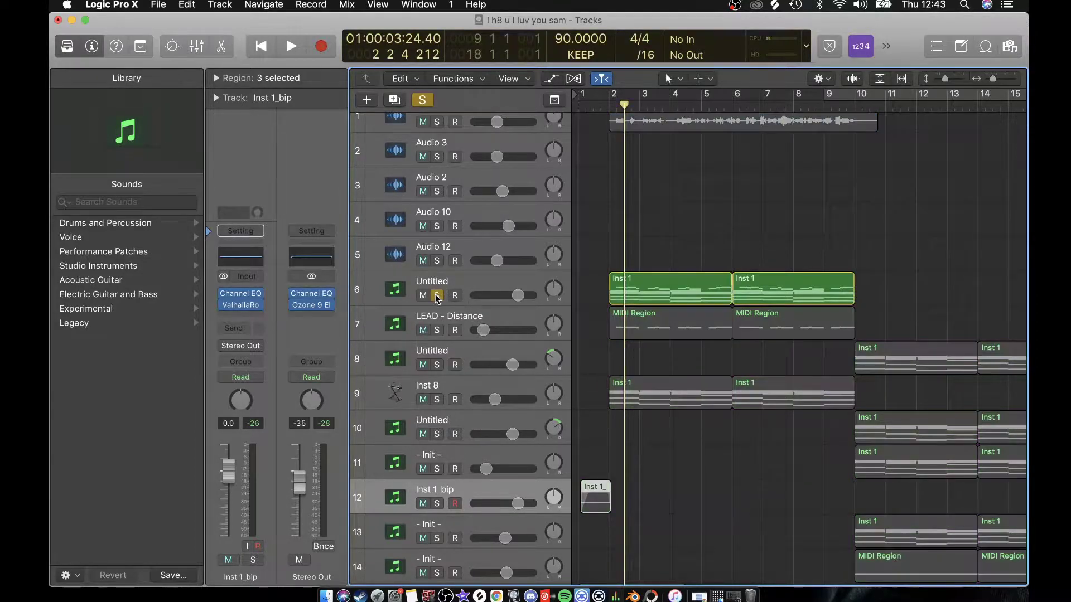
{"action": "left_click", "coordinate": [461, 282]}
{"action": "left_click", "coordinate": [611, 105]}
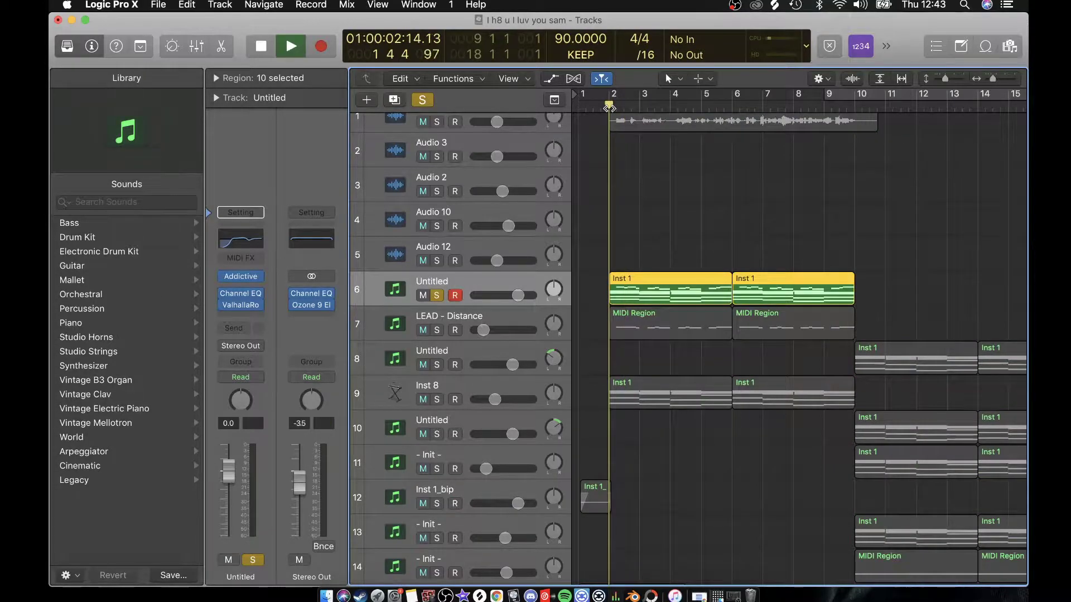
{"action": "key", "text": "space"}
{"action": "key", "text": "space"}
{"action": "left_click", "coordinate": [609, 106]}
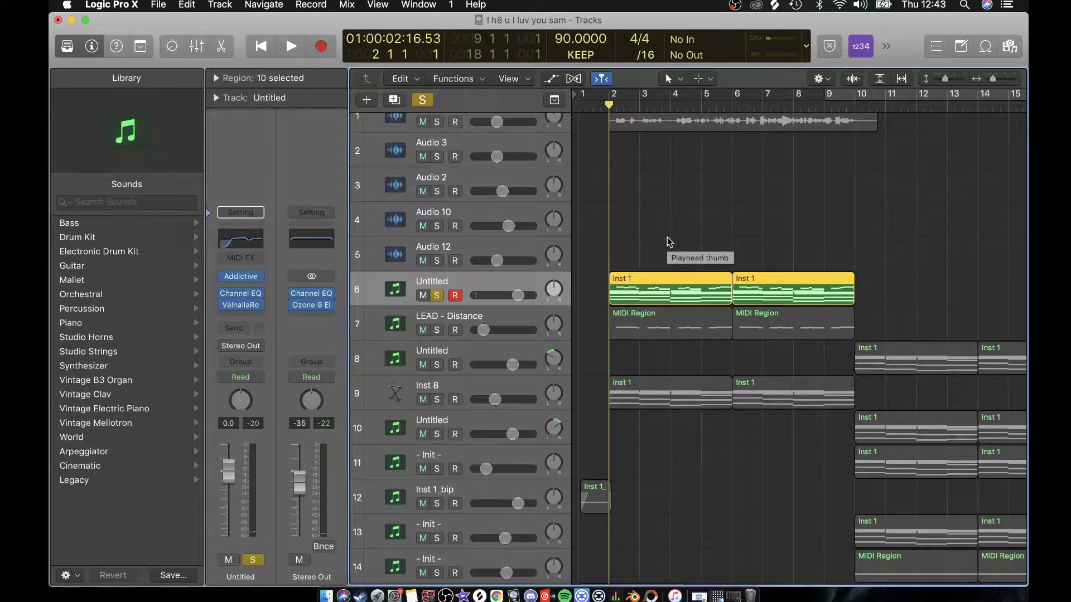
Step: Set a cycle range from bar 2 to bar 6, play the soloed track 6 through it, and turn the cycle off
{"action": "left_click_drag", "start_coordinate": [613, 94], "coordinate": [732, 184]}
{"action": "left_click", "coordinate": [732, 181]}
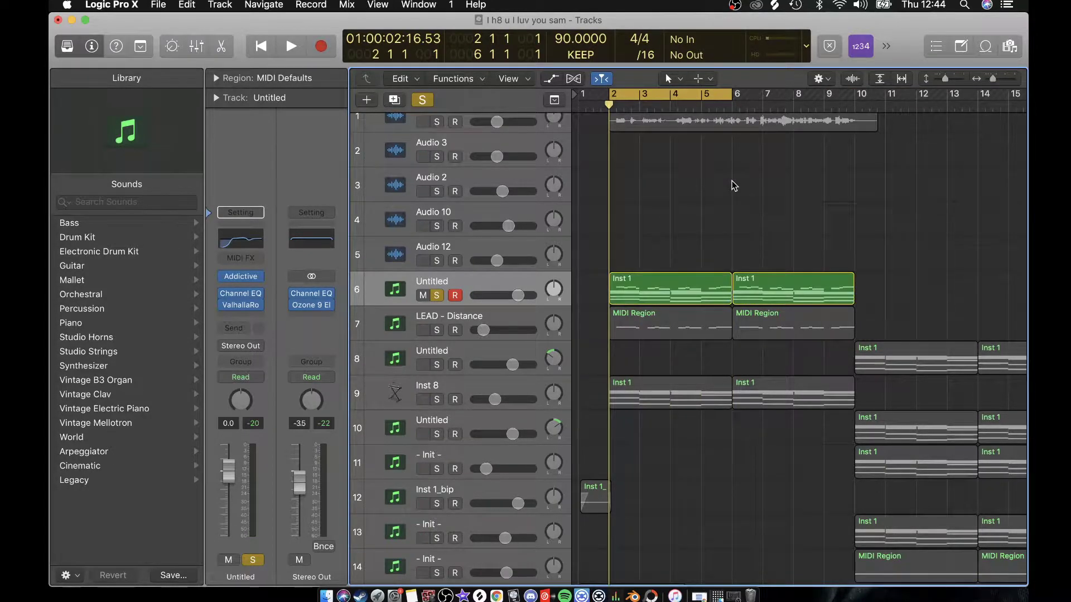
{"action": "key", "text": "space"}
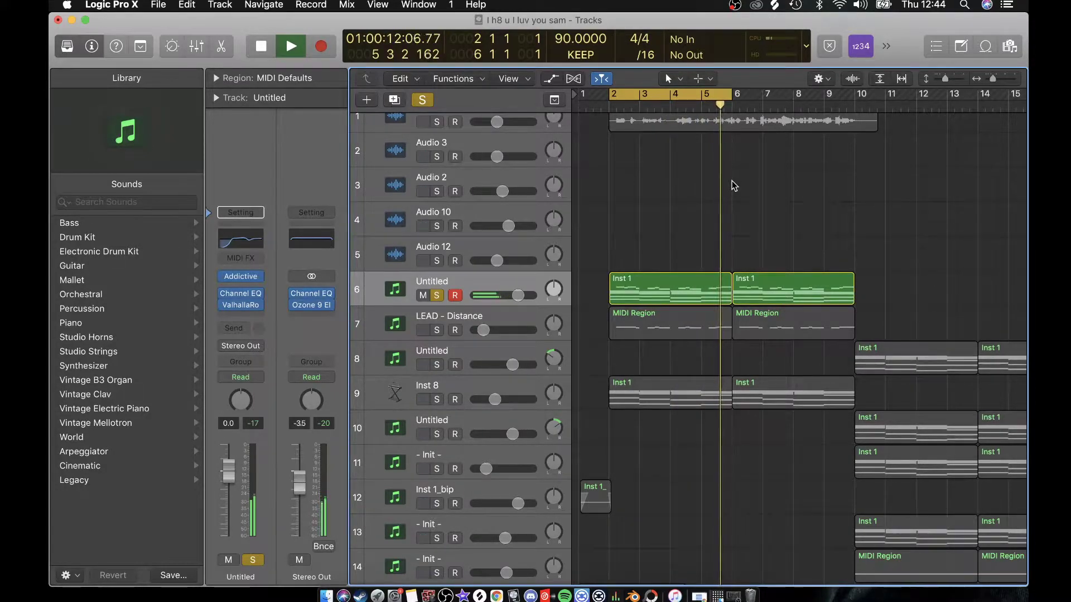
{"action": "key", "text": "space"}
{"action": "left_click", "coordinate": [698, 97]}
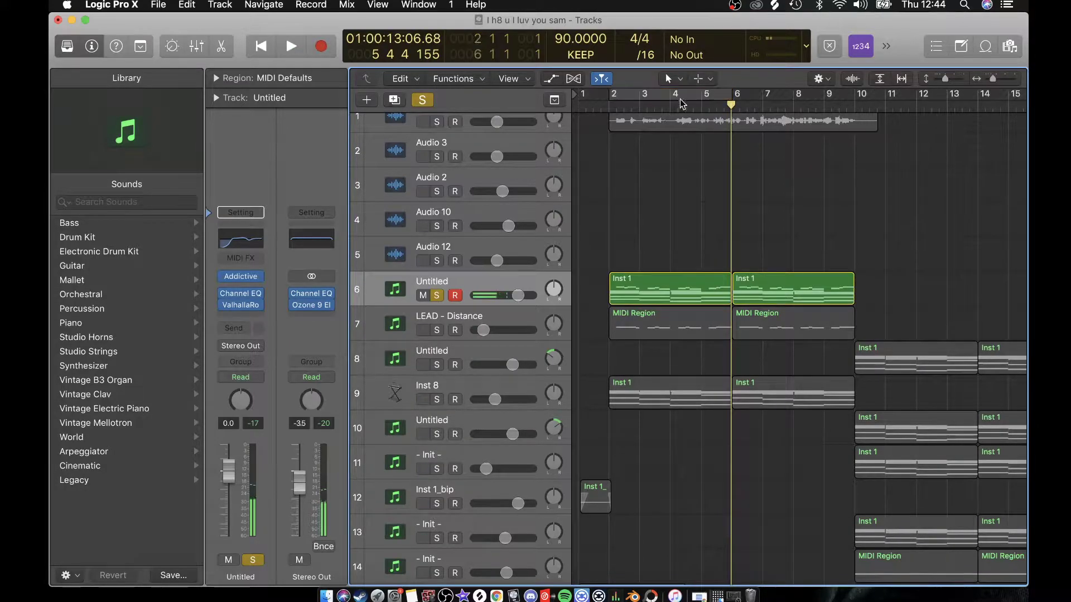
{"action": "scroll", "coordinate": [598, 304], "scroll_direction": "up", "scroll_amount": 1}
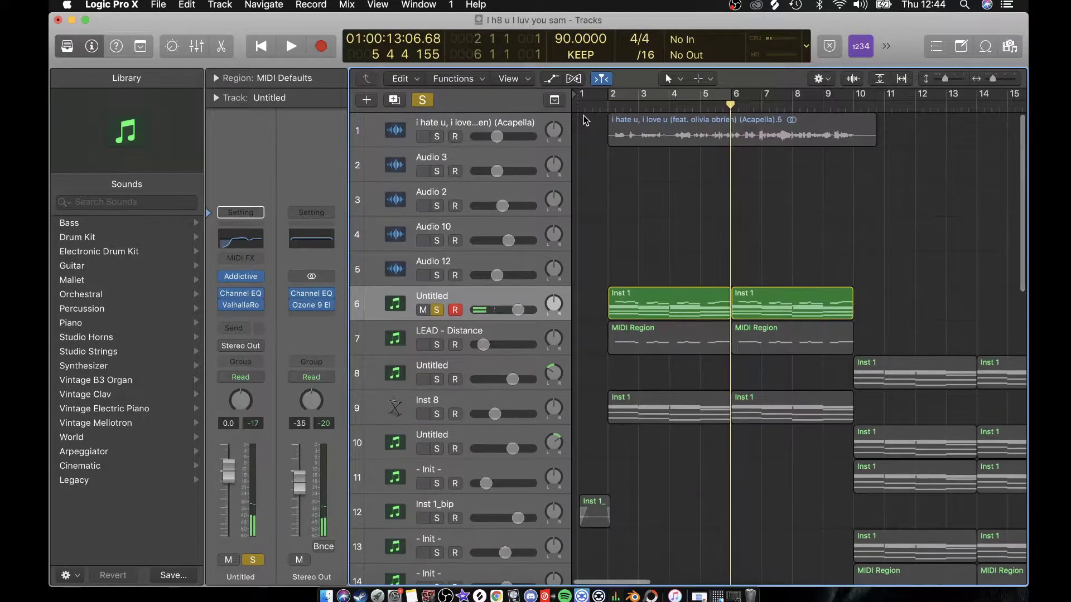
Step: In track 6's Channel EQ, try the 2500 Hz band at 0.0 dB, and set it to -3.5 dB at 2550 Hz
{"action": "left_click", "coordinate": [497, 293]}
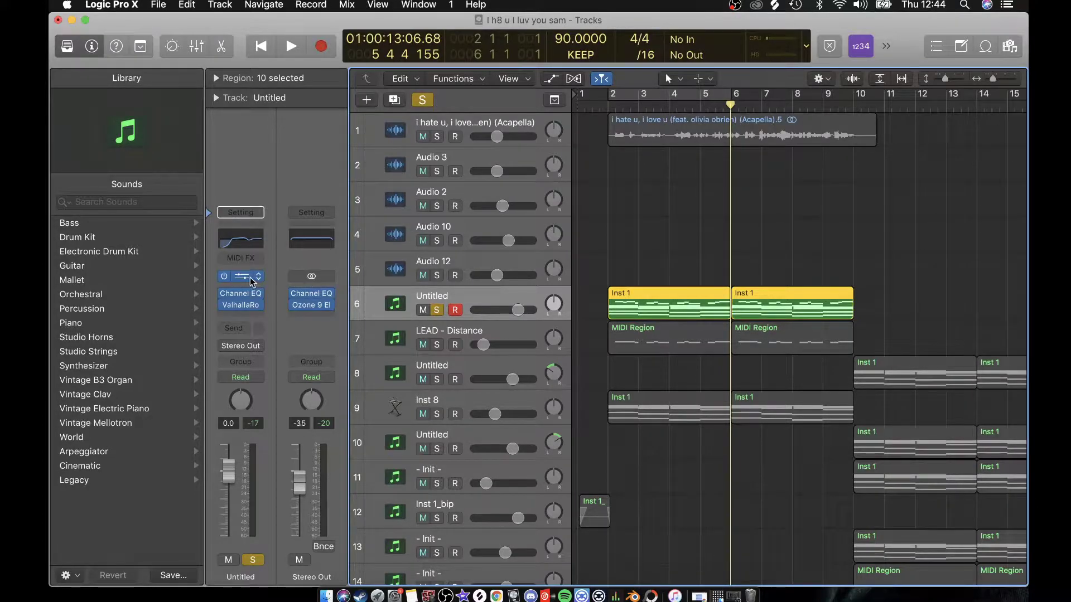
{"action": "left_click", "coordinate": [239, 238]}
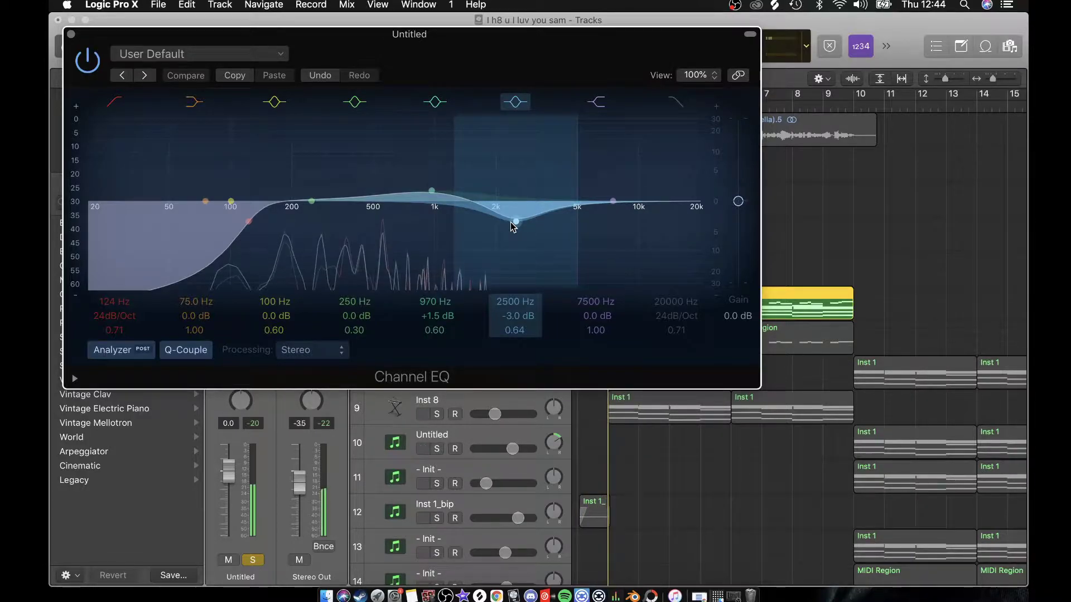
{"action": "left_click_drag", "start_coordinate": [510, 222], "coordinate": [516, 202]}
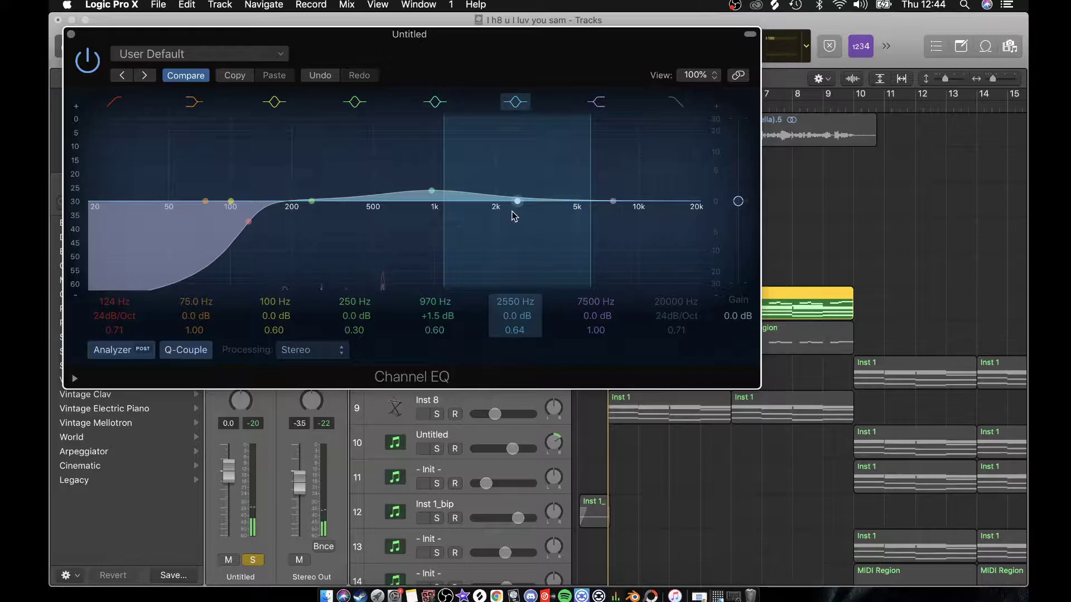
{"action": "mouse_move", "coordinate": [516, 207]}
{"action": "left_mouse_down"}
{"action": "mouse_move", "coordinate": [516, 231]}
{"action": "mouse_move", "coordinate": [519, 222]}
{"action": "left_mouse_up"}
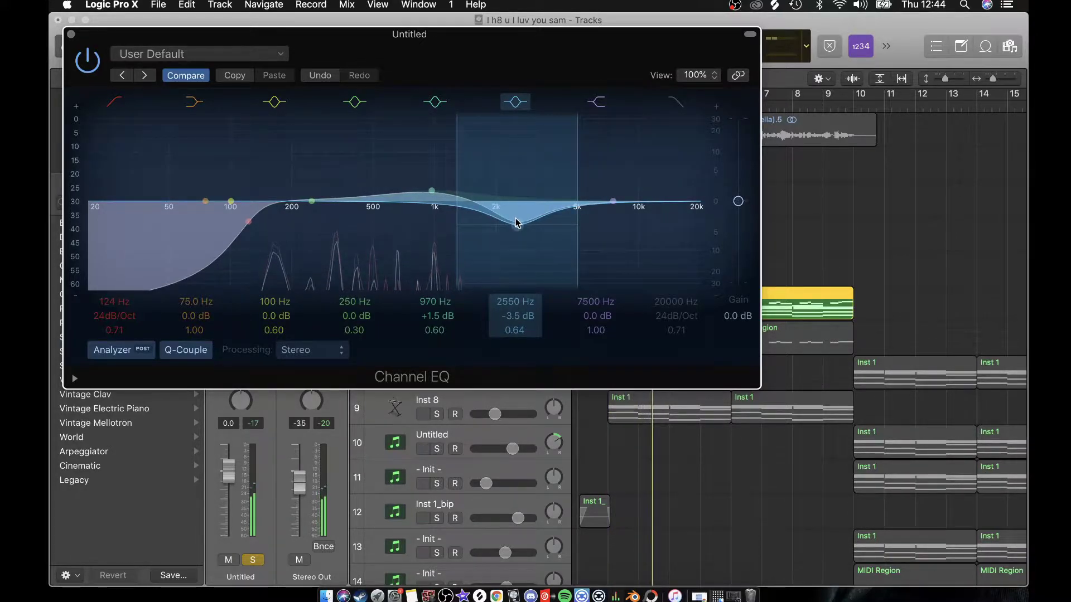
{"action": "left_click", "coordinate": [71, 35]}
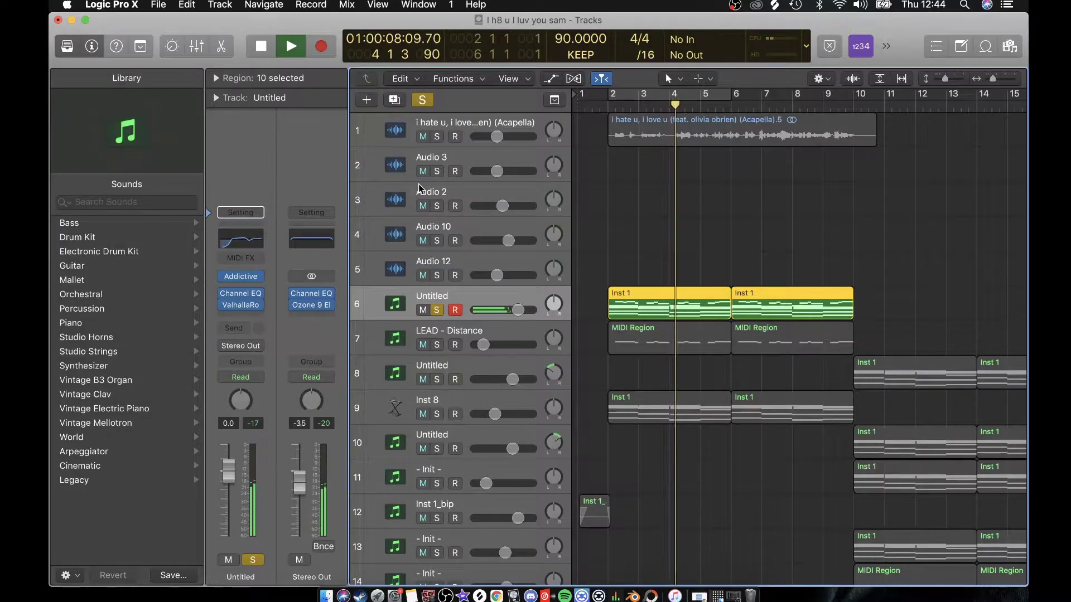
Step: Move the solo from track 6 to the LEAD - Distance track and listen to its part from bar 2
{"action": "left_click", "coordinate": [437, 311]}
{"action": "left_click", "coordinate": [623, 250]}
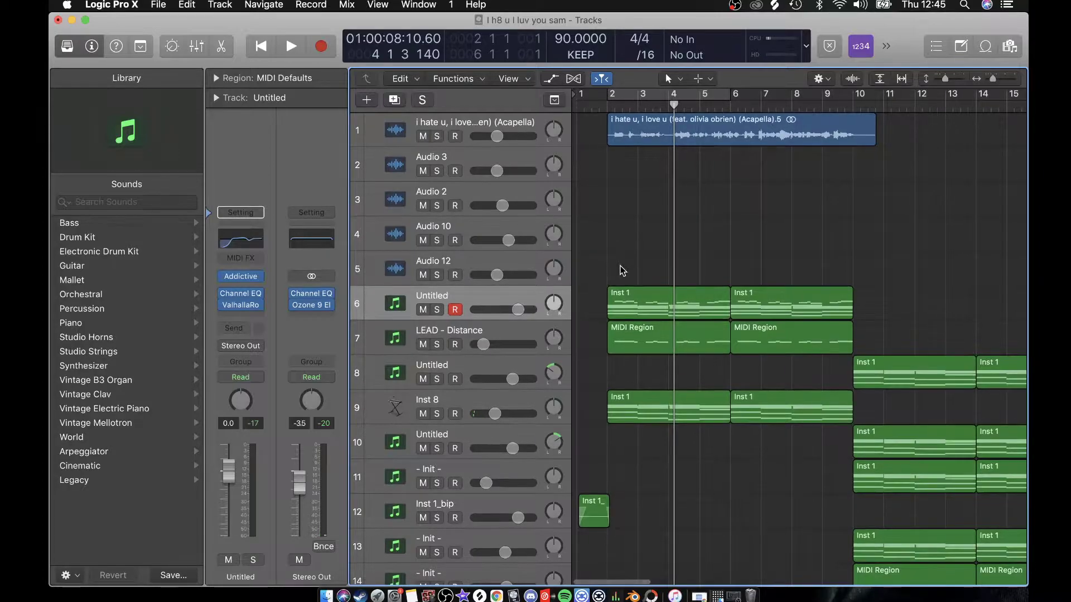
{"action": "left_click", "coordinate": [438, 345]}
{"action": "left_click", "coordinate": [446, 336]}
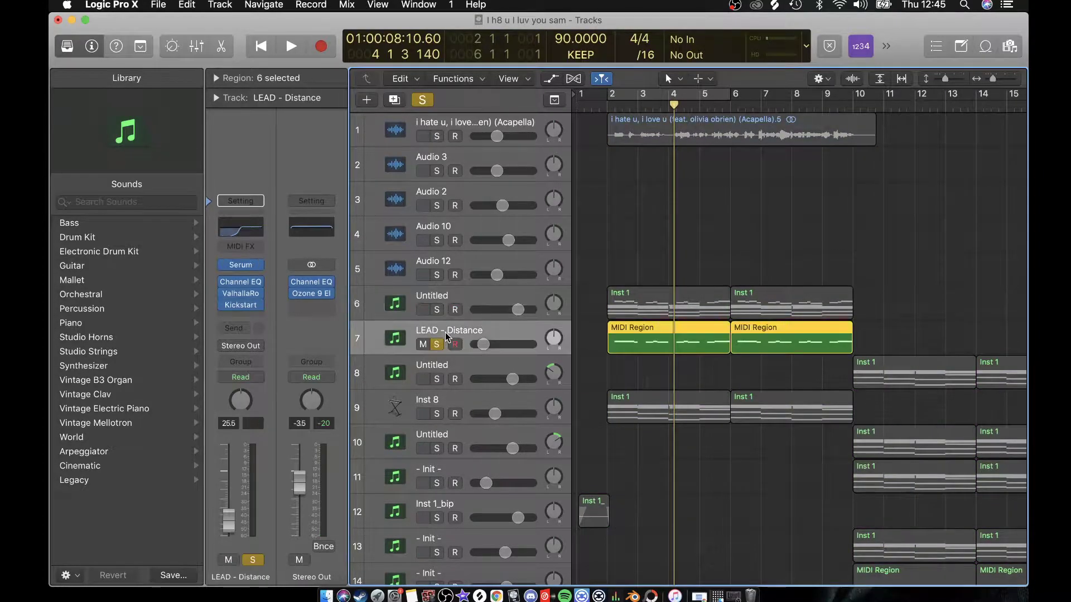
{"action": "key", "text": "space"}
{"action": "left_click", "coordinate": [698, 185]}
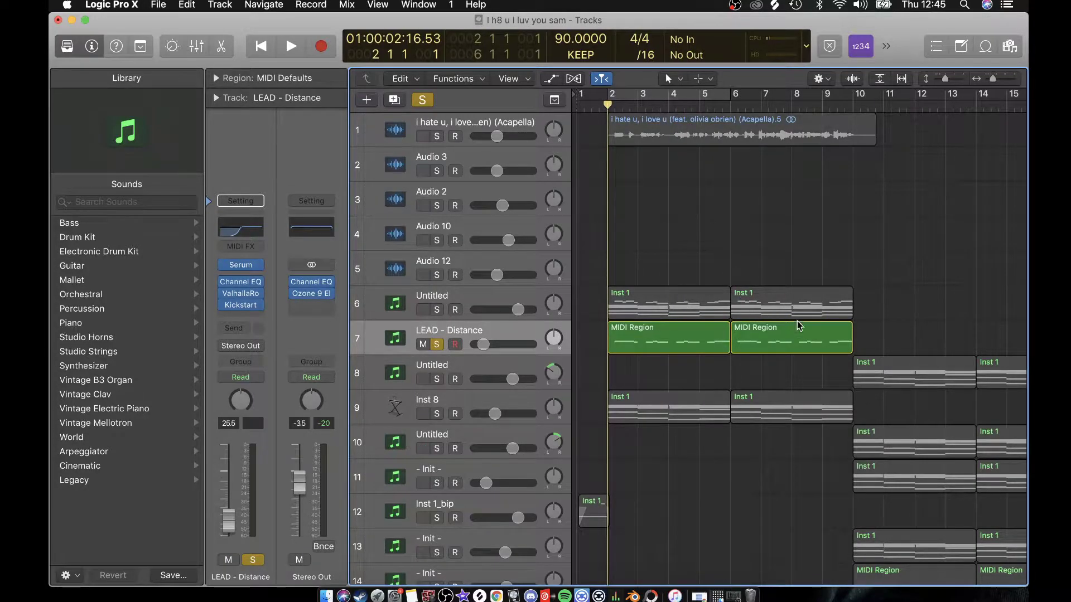
{"action": "key", "text": "space"}
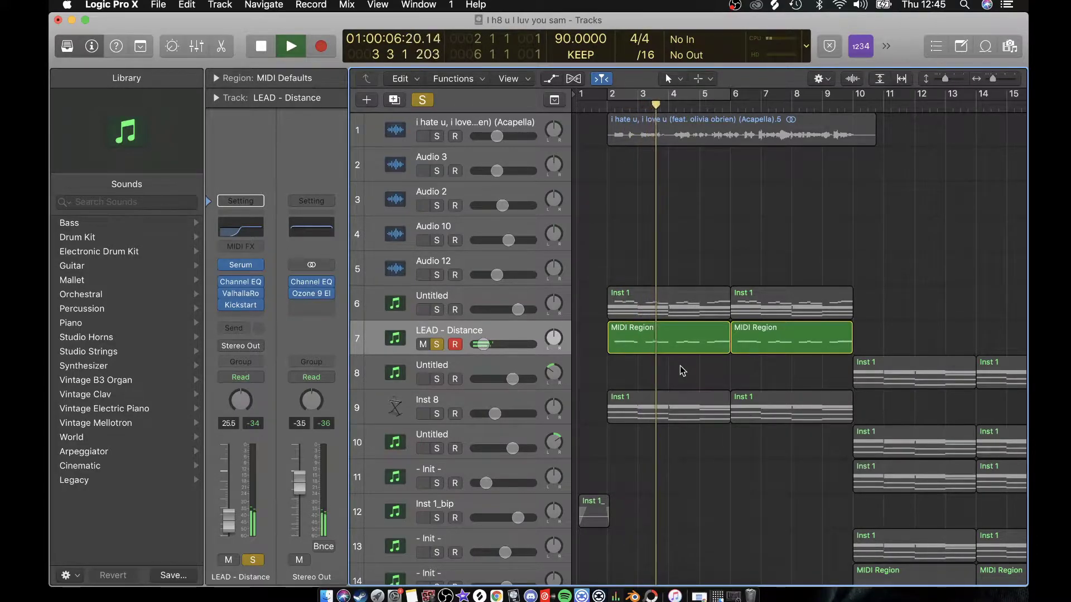
{"action": "key", "text": "space"}
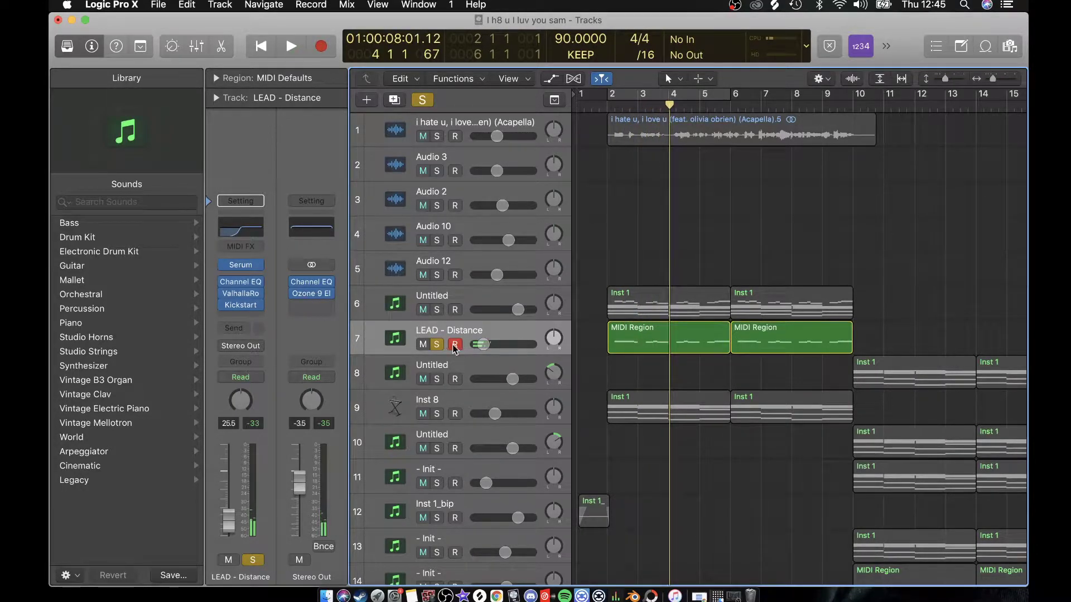
{"action": "left_click", "coordinate": [438, 345]}
Step: Solo the Inst 8 track and play it with the cycle over bars 2 to 6 turned on
{"action": "left_click", "coordinate": [439, 414]}
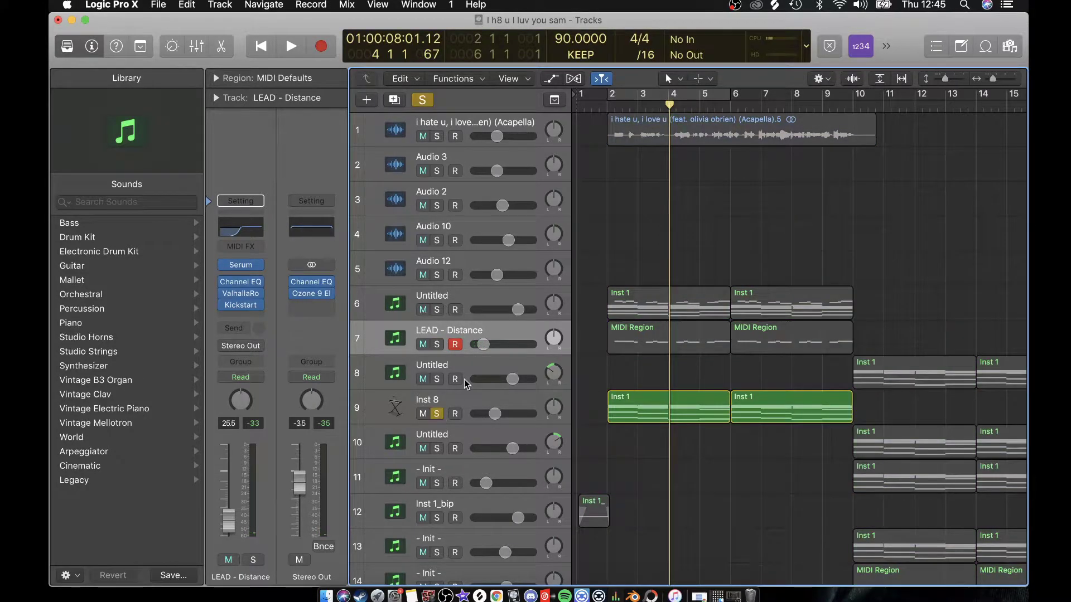
{"action": "left_click", "coordinate": [455, 400]}
{"action": "left_click", "coordinate": [611, 97]}
{"action": "key", "text": "space"}
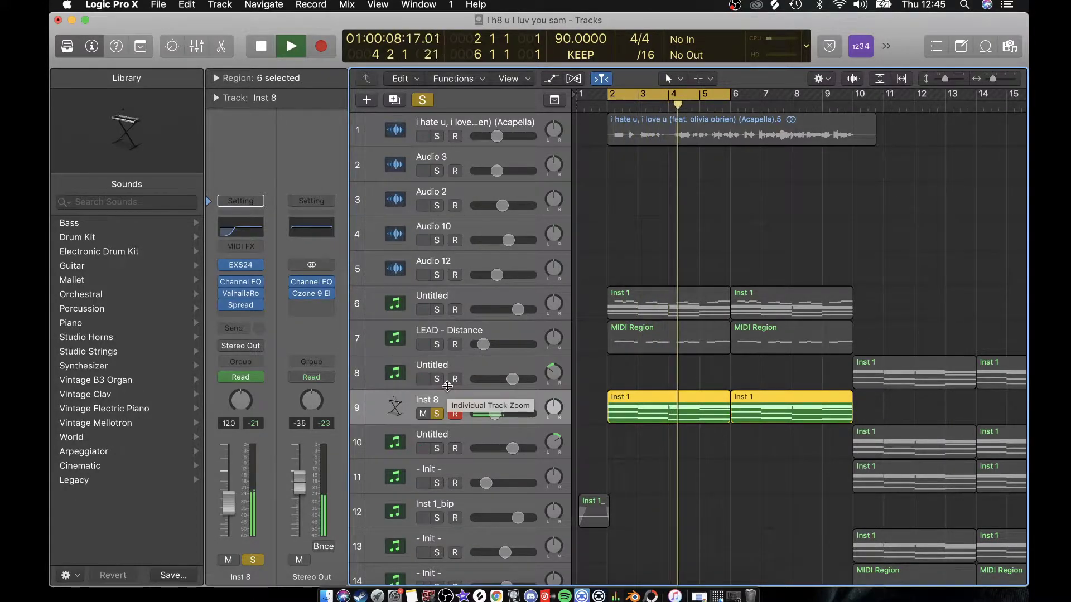
{"action": "left_click", "coordinate": [742, 518]}
Step: Examine all the chords of the first Inst 8 region in the Piano Roll, and close the editor
{"action": "double_click", "coordinate": [661, 394]}
{"action": "key", "text": "space"}
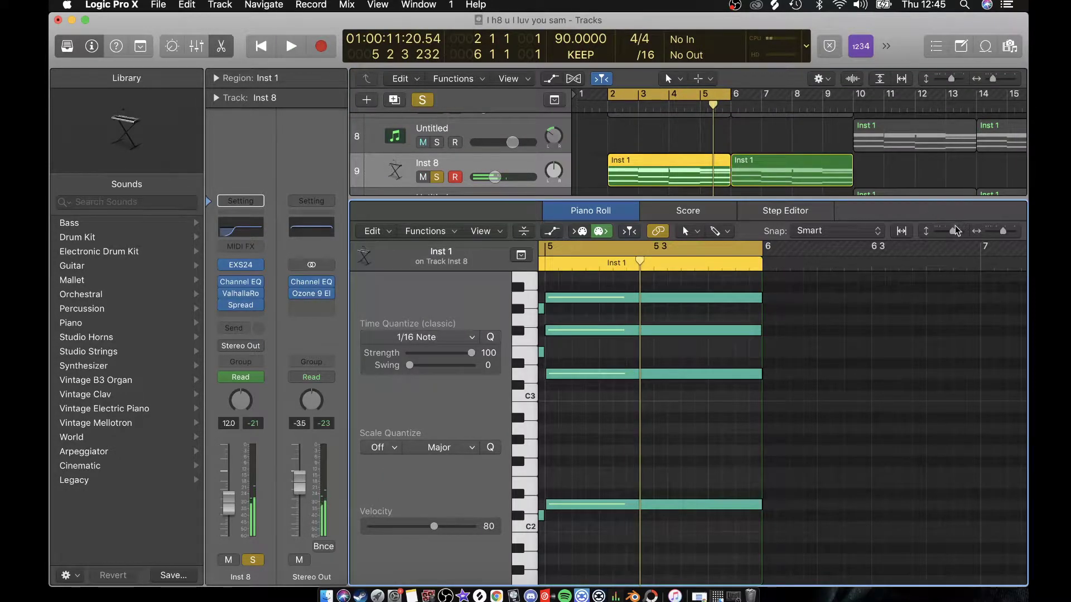
{"action": "left_click", "coordinate": [934, 232]}
{"action": "left_click", "coordinate": [933, 232]}
{"action": "key", "text": "super+Left"}
{"action": "key", "text": "super+Left"}
{"action": "key", "text": "super+Left"}
{"action": "scroll", "coordinate": [831, 333], "scroll_direction": "left", "scroll_amount": 5}
{"action": "key", "text": "super+Left"}
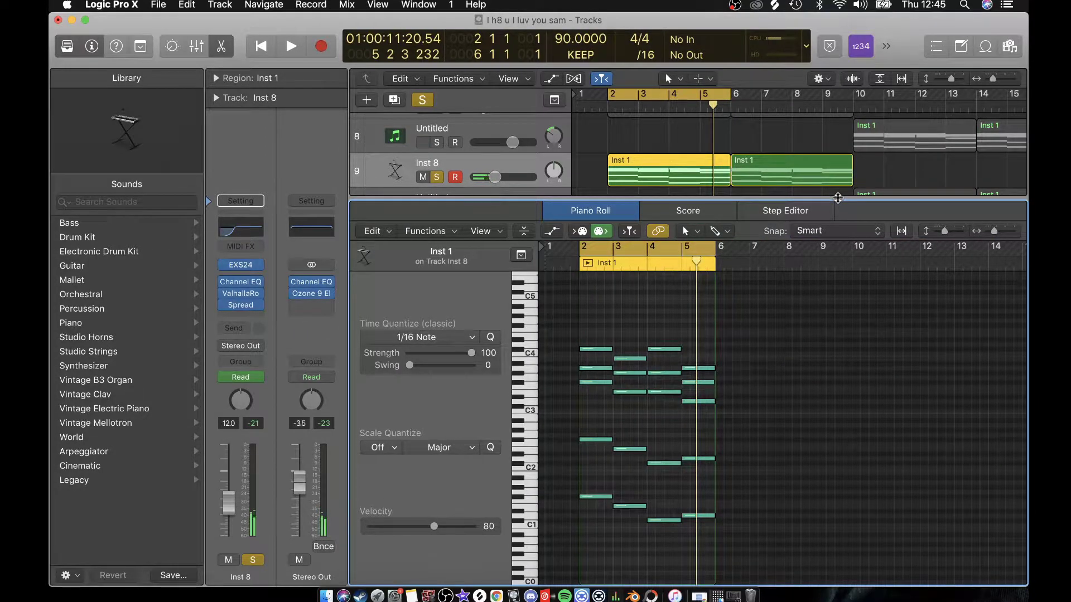
{"action": "left_click_drag", "start_coordinate": [838, 198], "coordinate": [838, 583]}
{"action": "left_click", "coordinate": [661, 220]}
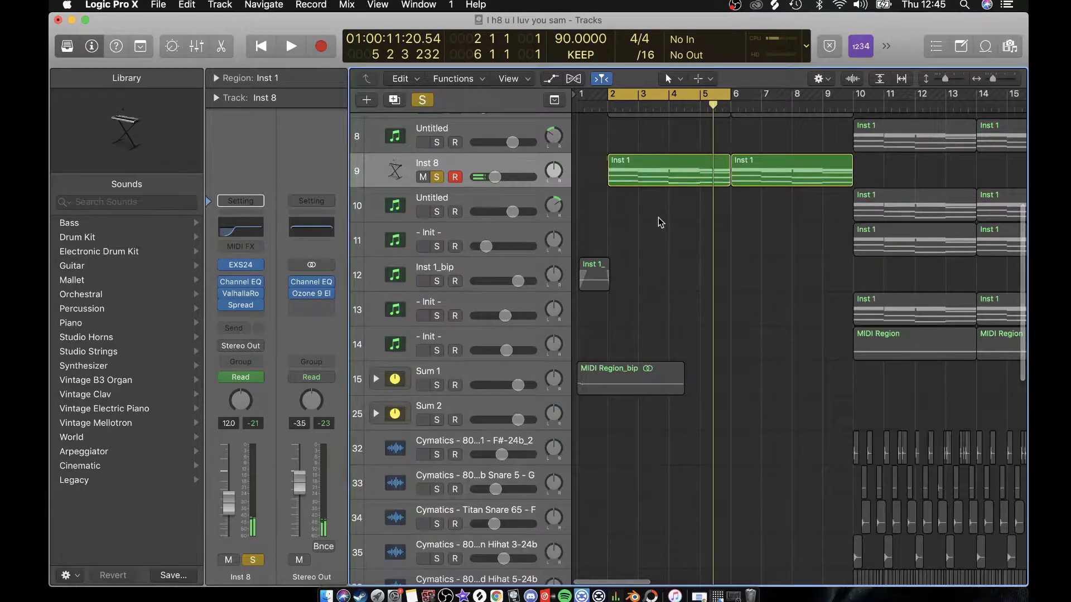
Step: Release the solo on Inst 8 and inspect its ValhallaRoom reverb and EXS24 sampler settings
{"action": "left_click", "coordinate": [439, 178]}
{"action": "left_click", "coordinate": [240, 293]}
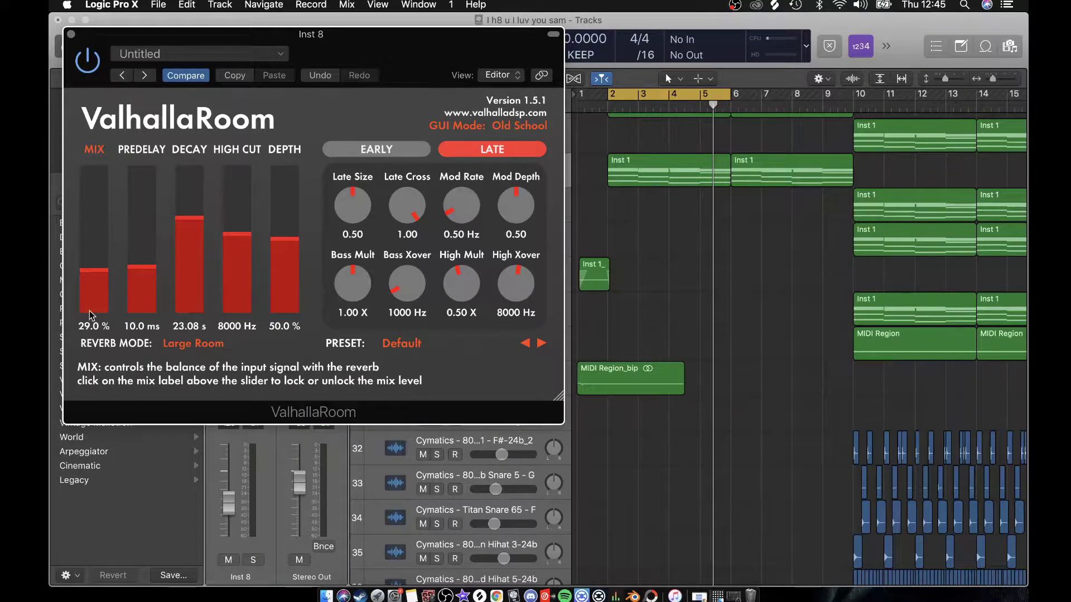
{"action": "left_click", "coordinate": [71, 34]}
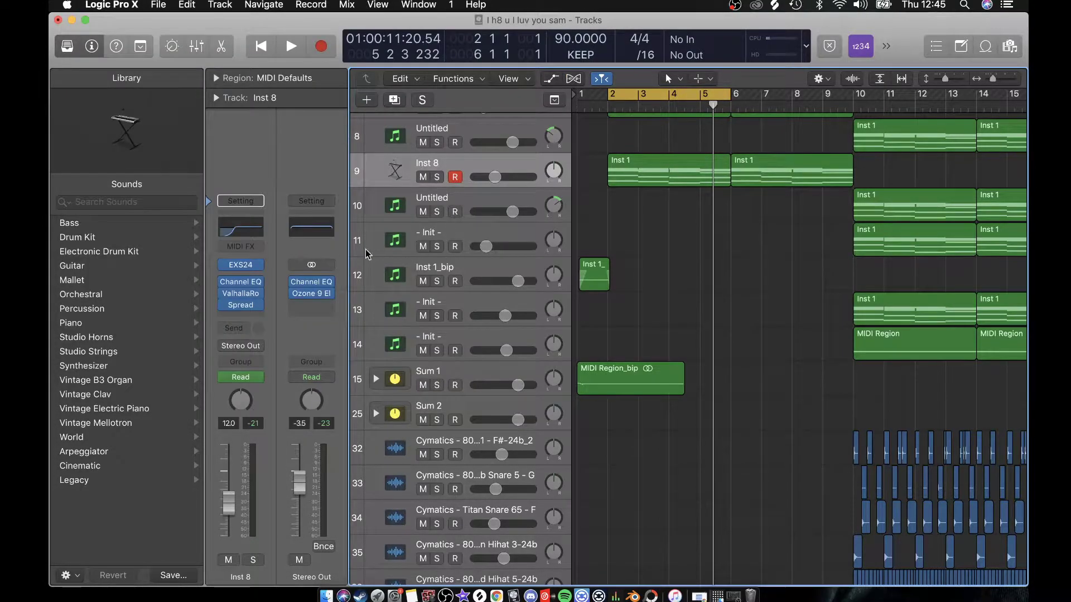
{"action": "left_click", "coordinate": [243, 266]}
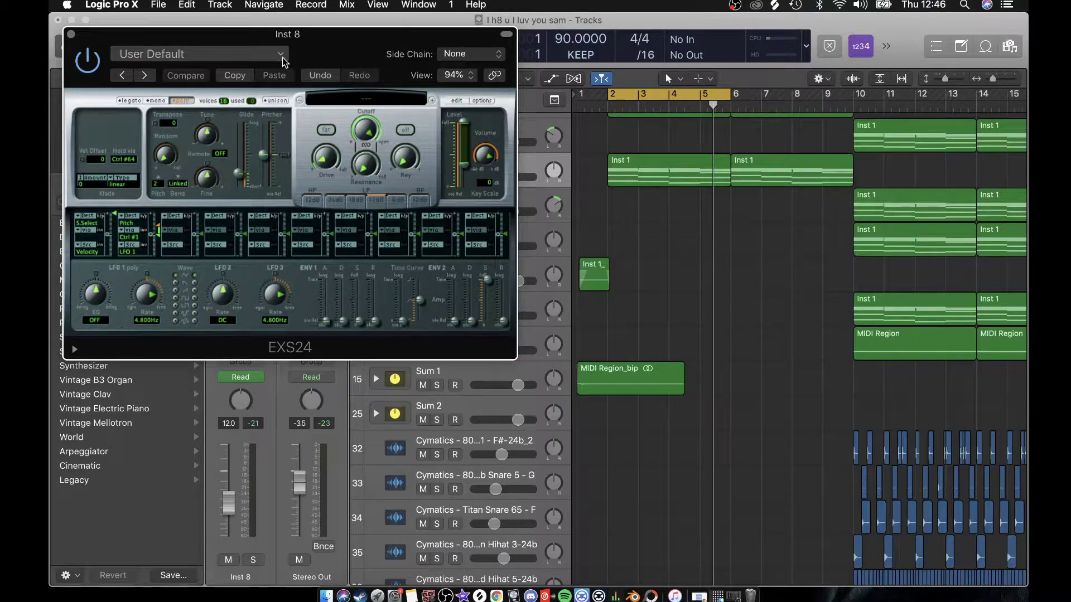
Step: Check the EXS24 setting options on Inst 8, close the sampler, and reload a stereo EXS24 in the track's instrument slot
{"action": "left_click", "coordinate": [166, 58]}
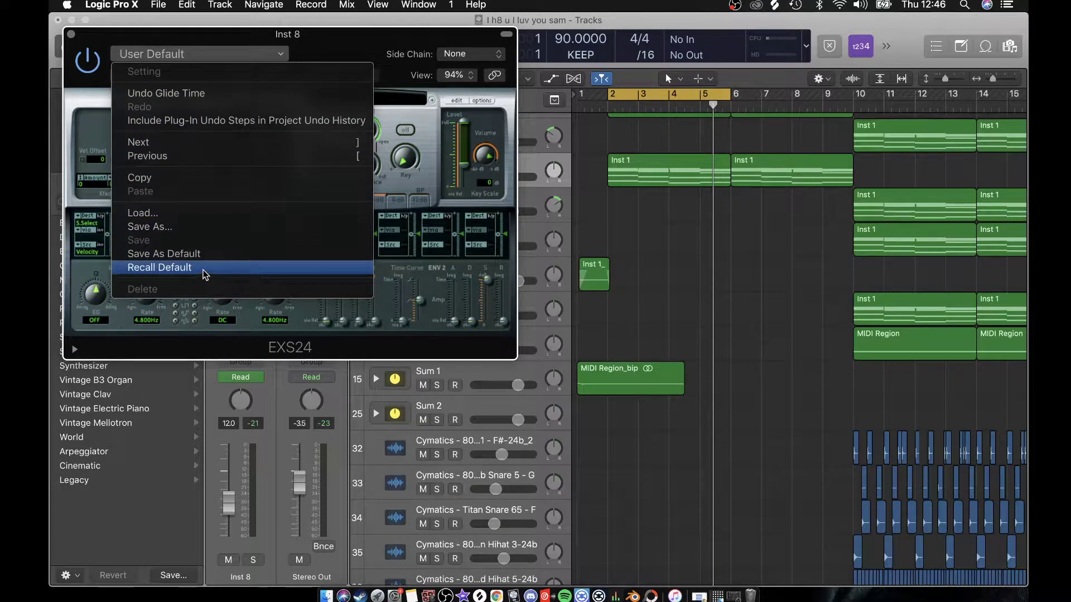
{"action": "left_click", "coordinate": [369, 53]}
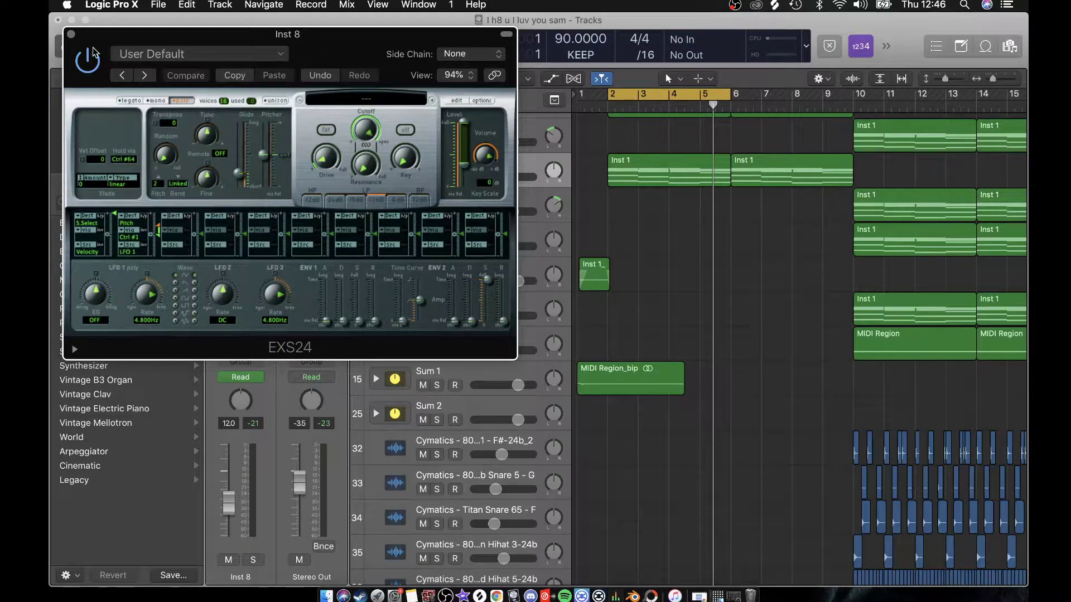
{"action": "left_click", "coordinate": [72, 34]}
{"action": "left_click", "coordinate": [258, 265]}
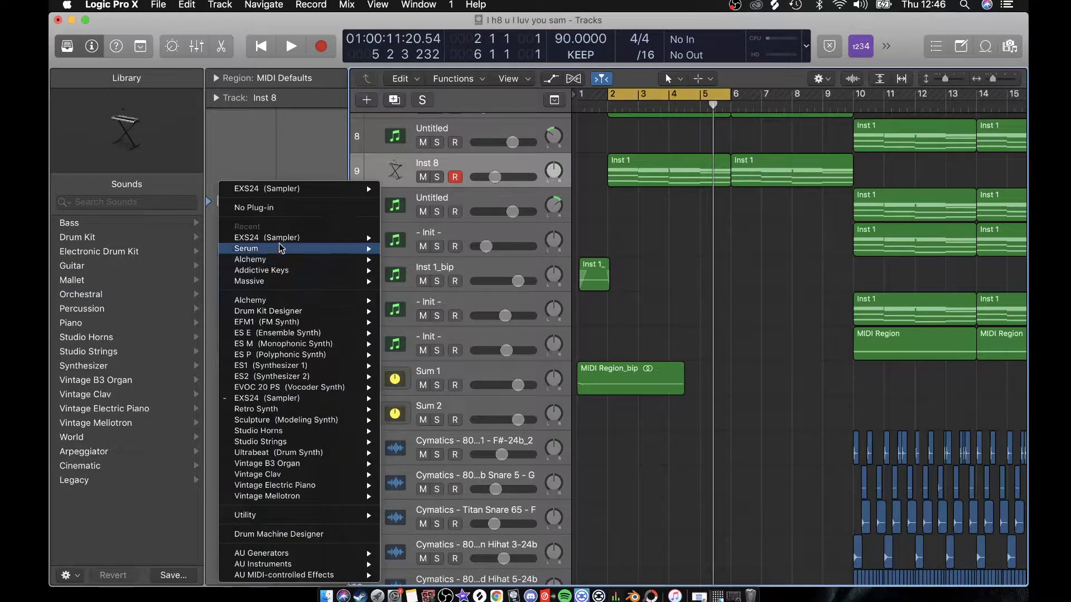
{"action": "mouse_move", "coordinate": [295, 240]}
{"action": "left_click", "coordinate": [427, 250]}
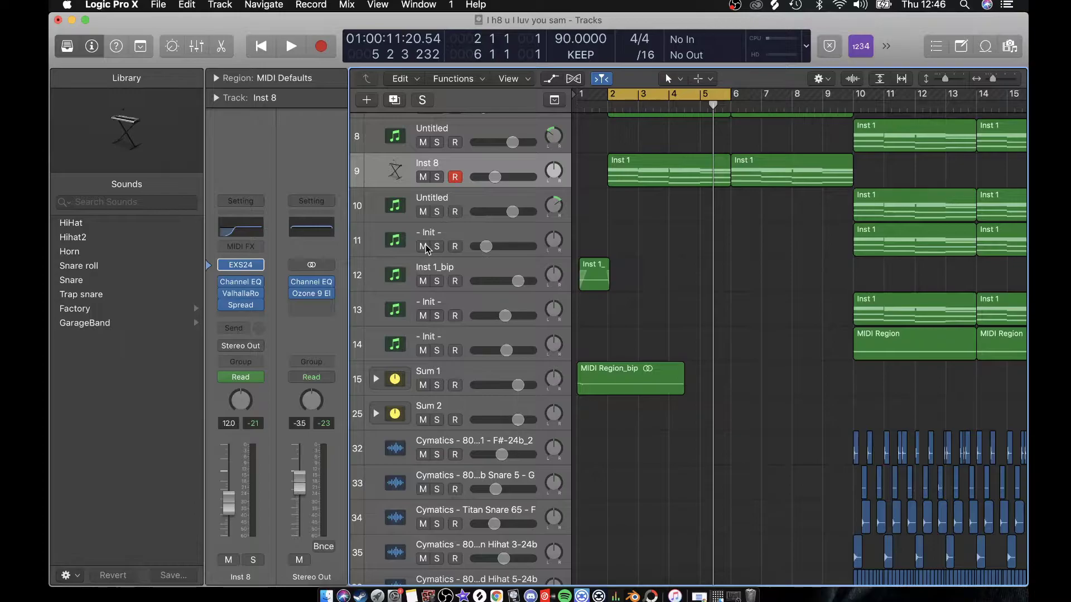
Step: Solo Inst 8, play it briefly from bar 2, and check the settings of its EXS24 sampler
{"action": "left_click", "coordinate": [437, 177]}
{"action": "key", "text": "space"}
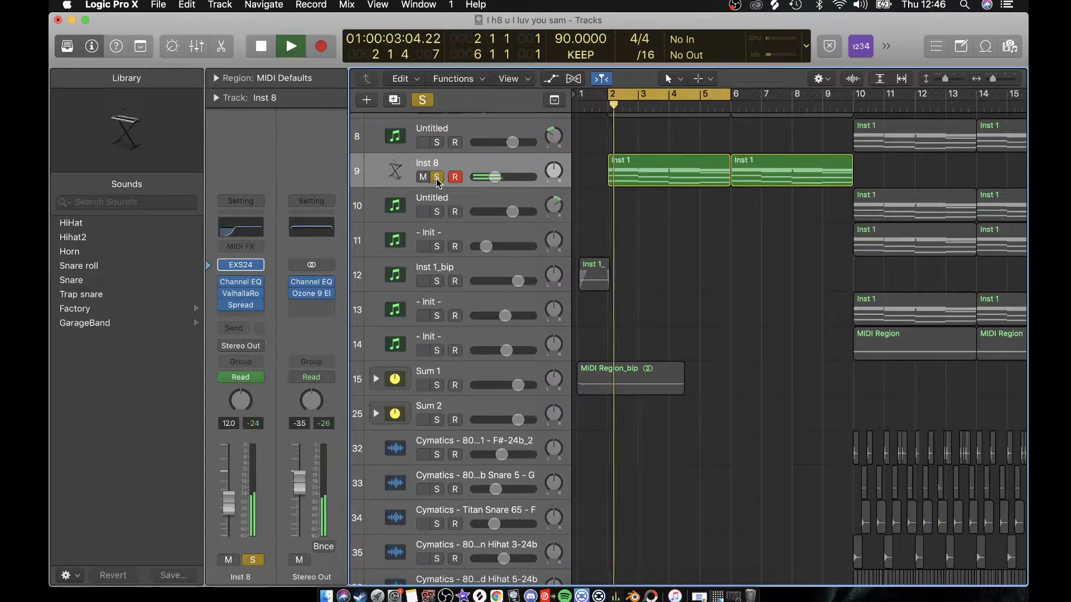
{"action": "key", "text": "space"}
{"action": "left_click", "coordinate": [241, 265]}
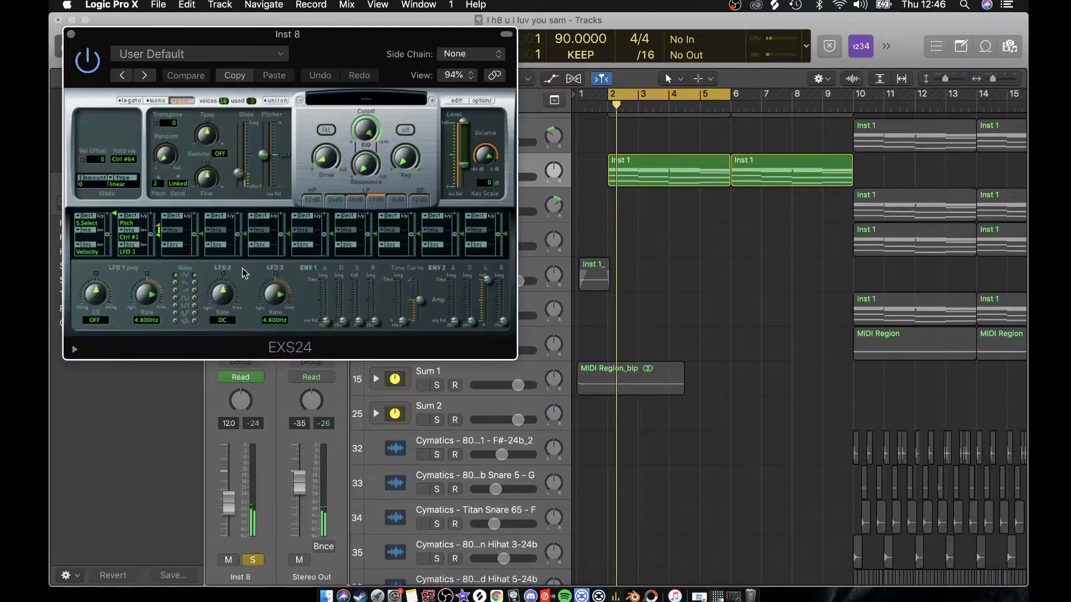
{"action": "left_click", "coordinate": [71, 34]}
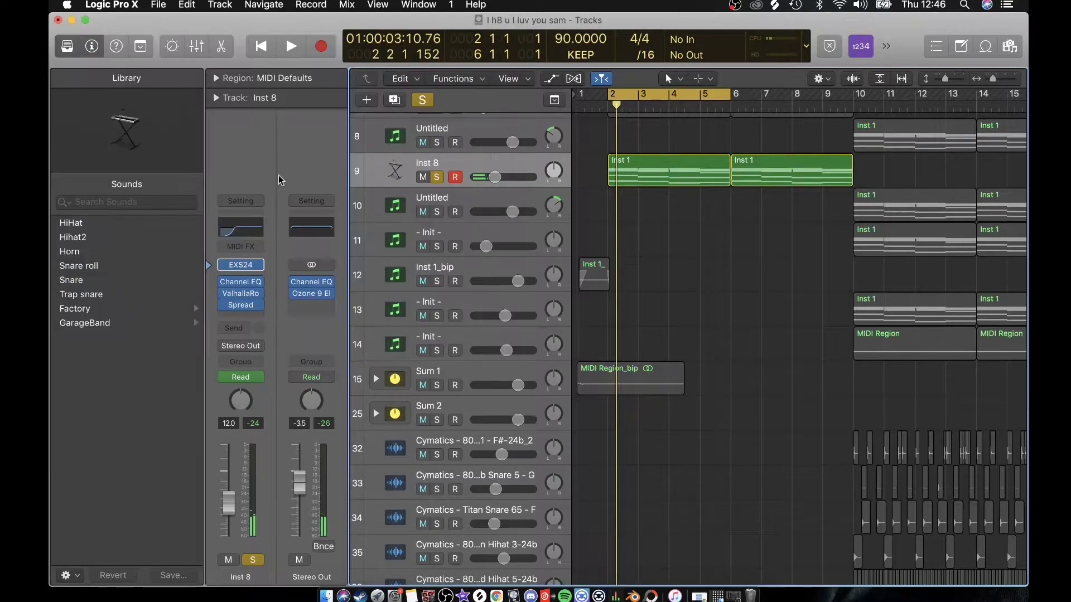
Step: Remove the EXS24 from Inst 8 and insert a fresh EXS24 sampler in the emptied instrument slot
{"action": "left_click", "coordinate": [260, 267]}
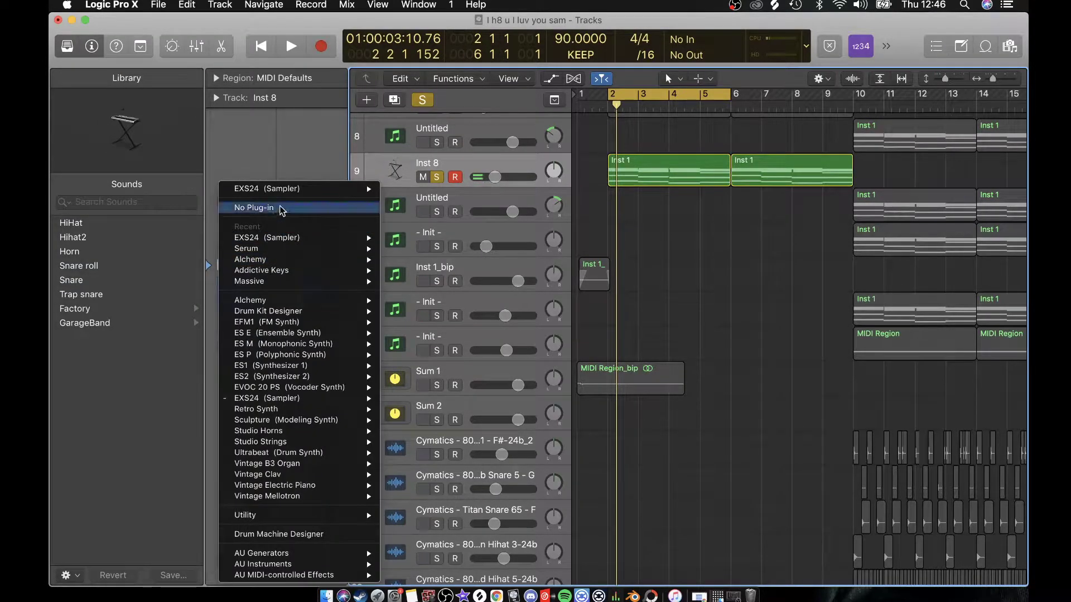
{"action": "left_click", "coordinate": [275, 208]}
{"action": "left_click", "coordinate": [258, 267]}
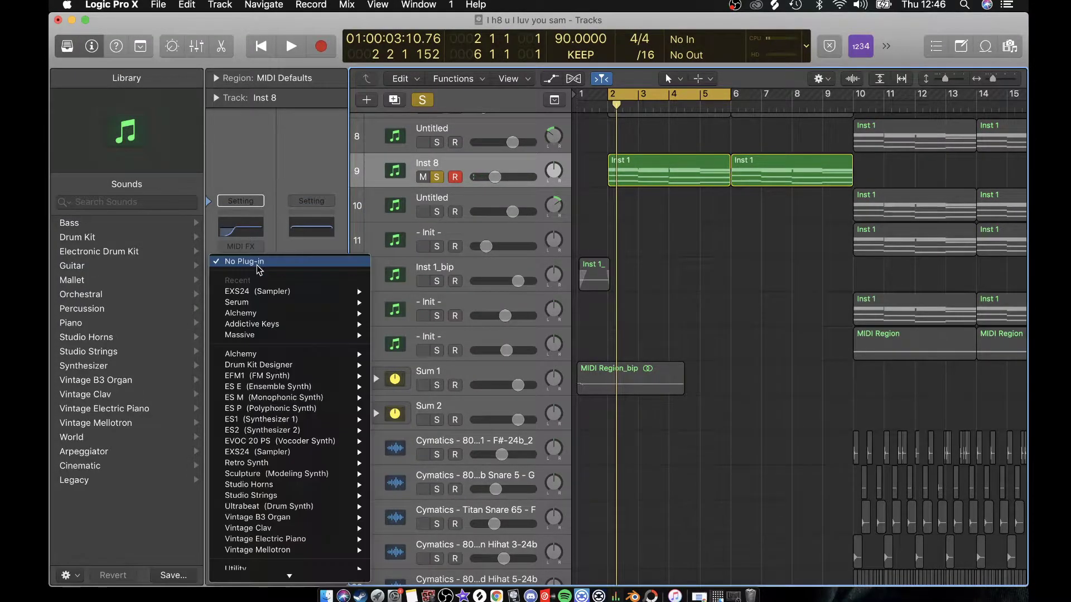
{"action": "mouse_move", "coordinate": [368, 294]}
{"action": "left_click", "coordinate": [398, 302]}
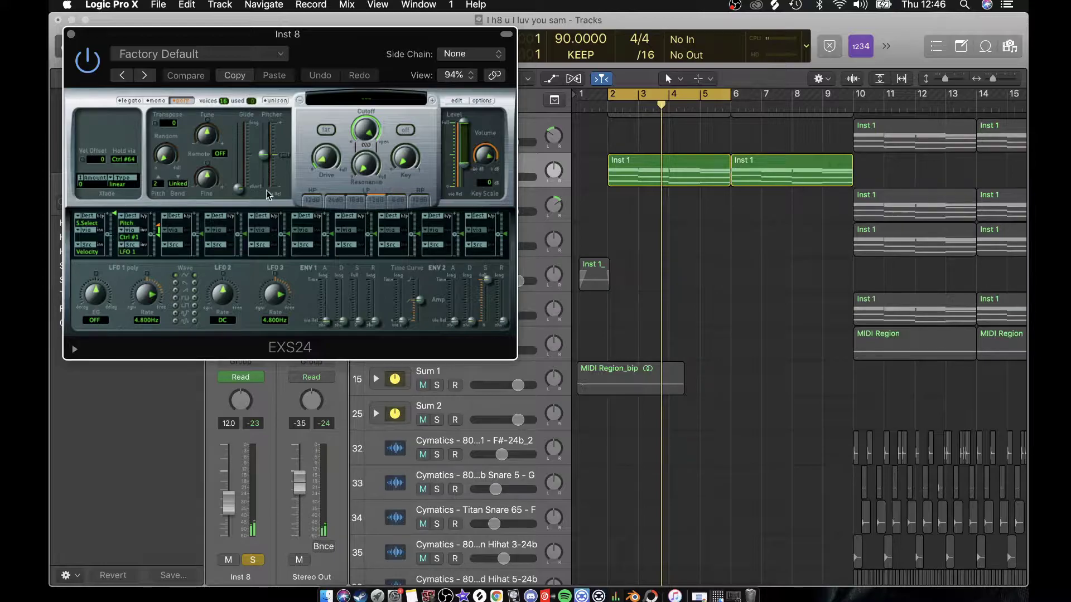
Step: Raise the EXS24's Glide to about 93 ms while auditioning the Inst 8 part, and close the sampler
{"action": "left_click_drag", "start_coordinate": [238, 189], "coordinate": [239, 187]}
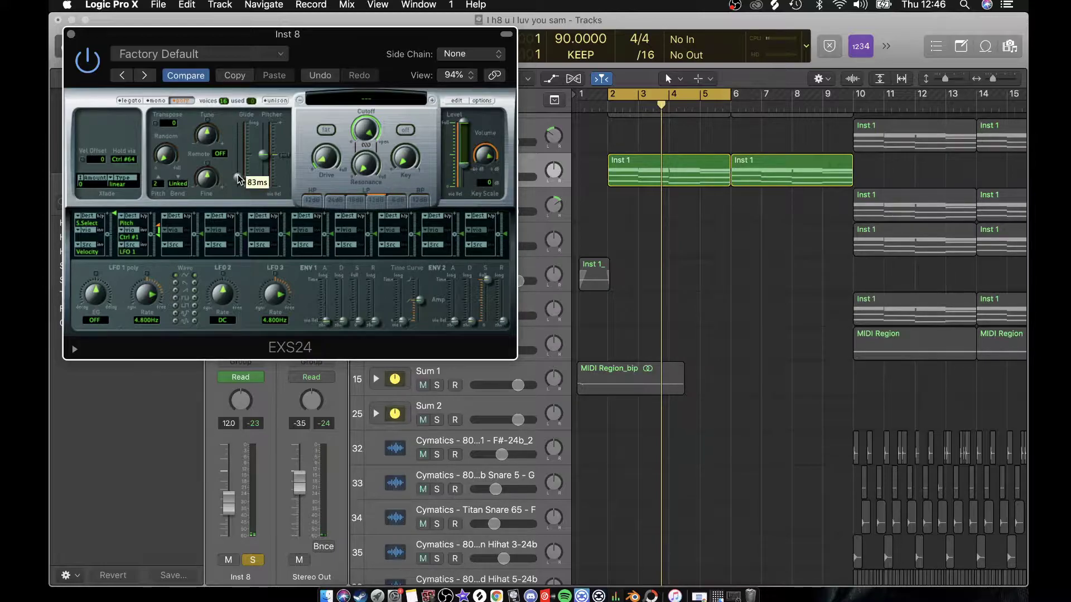
{"action": "key", "text": "space"}
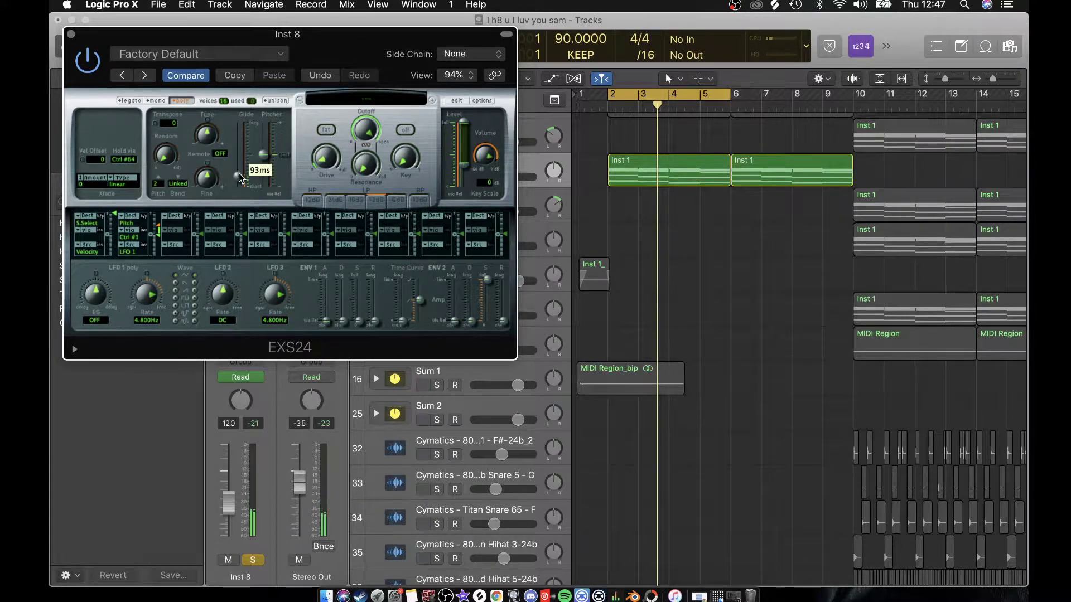
{"action": "left_click", "coordinate": [72, 35]}
Step: Move the solo from Inst 8 to Sum 1 and play it with the cycle start extended to bar 1
{"action": "key", "text": "s"}
{"action": "scroll", "coordinate": [612, 204], "scroll_direction": "up", "scroll_amount": 5}
{"action": "scroll", "coordinate": [609, 240], "scroll_direction": "down", "scroll_amount": 15}
{"action": "scroll", "coordinate": [612, 248], "scroll_direction": "up", "scroll_amount": 10}
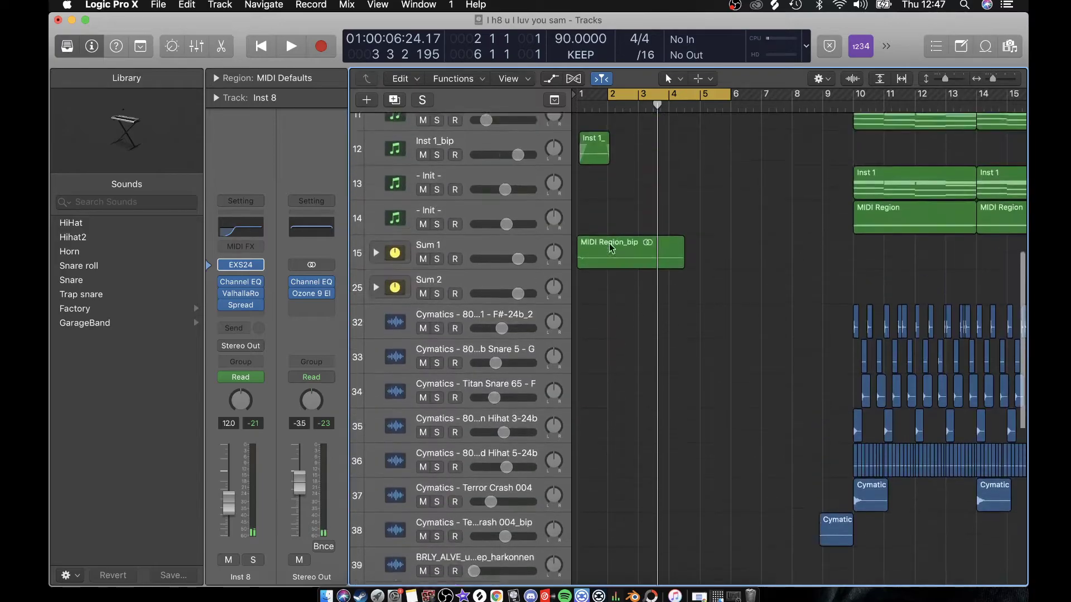
{"action": "scroll", "coordinate": [612, 248], "scroll_direction": "up", "scroll_amount": 5}
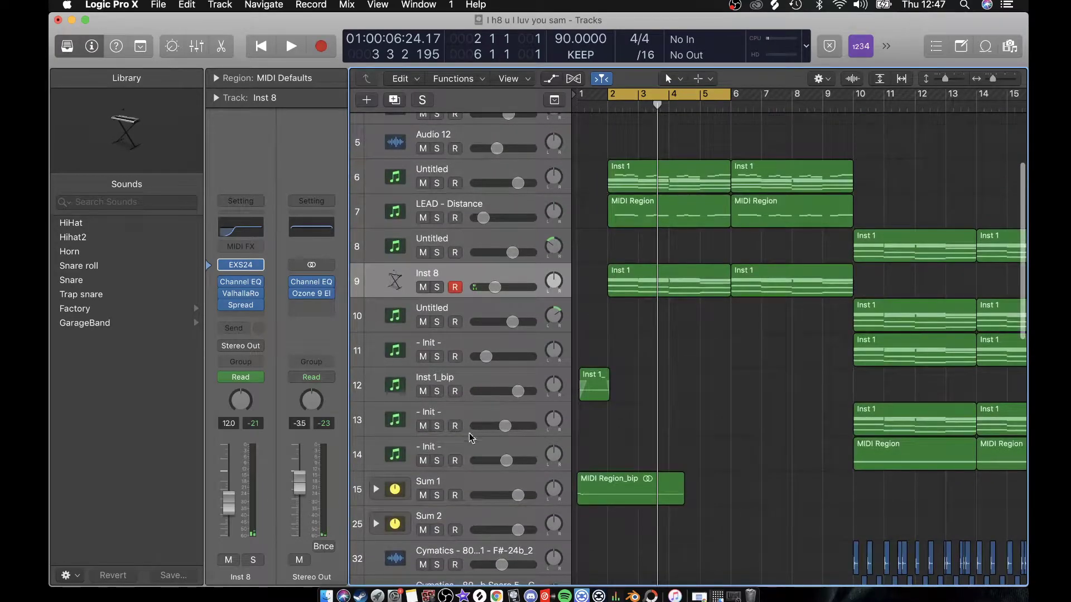
{"action": "left_click", "coordinate": [469, 492]}
{"action": "left_click", "coordinate": [438, 495]}
{"action": "key", "text": "space"}
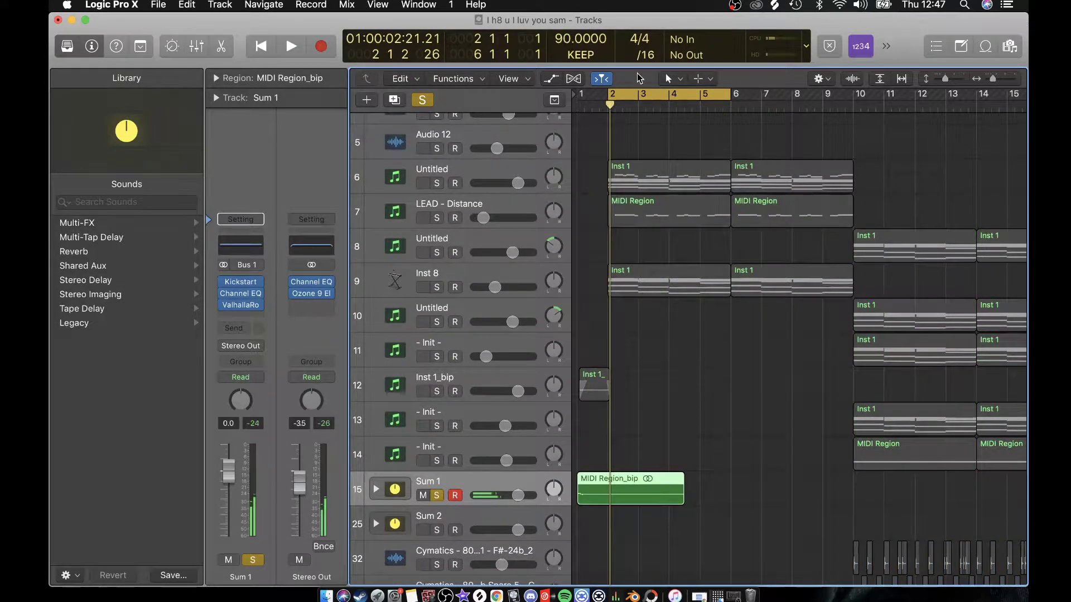
{"action": "left_click_drag", "start_coordinate": [610, 93], "coordinate": [580, 93]}
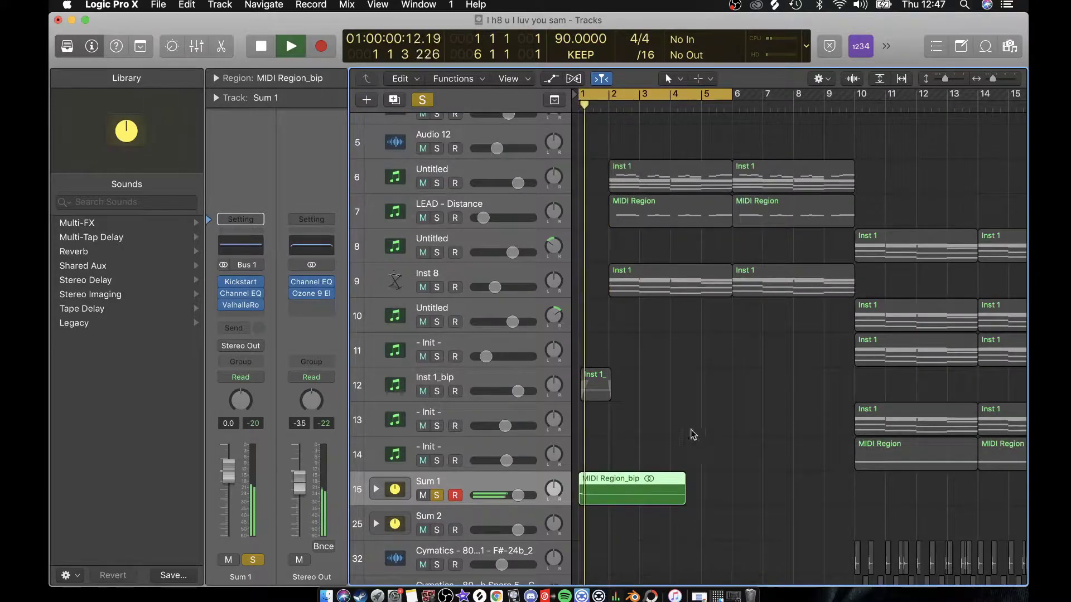
{"action": "left_click", "coordinate": [768, 459]}
{"action": "key", "text": "space"}
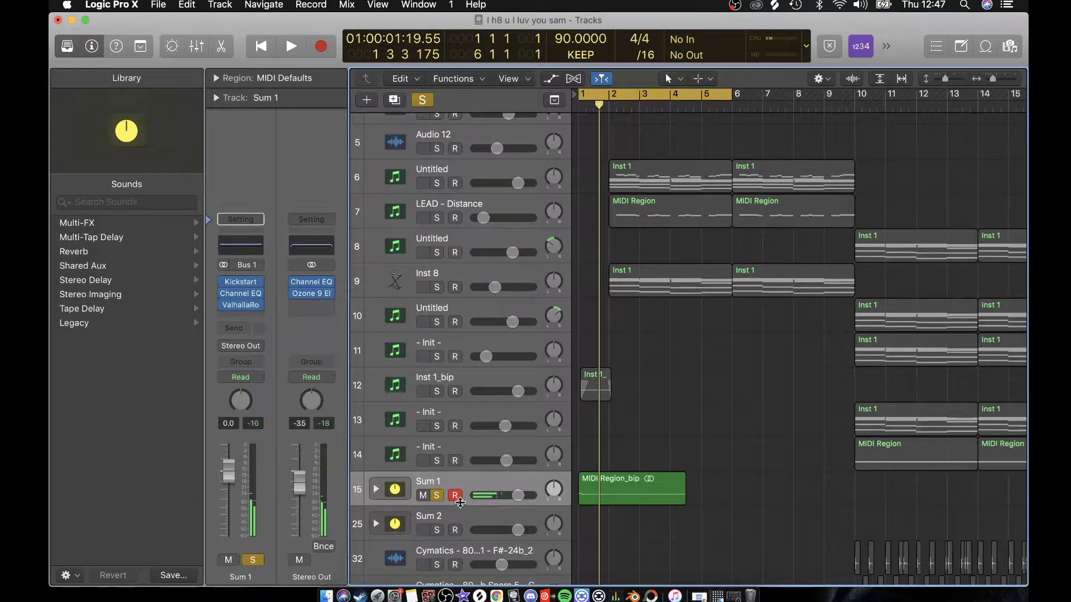
Step: Release the solo on Sum 1, turn the cycle off, and play all the tracks together from bar 1
{"action": "left_click", "coordinate": [438, 496]}
{"action": "left_click", "coordinate": [649, 94]}
{"action": "left_click", "coordinate": [576, 104]}
{"action": "key", "text": "space"}
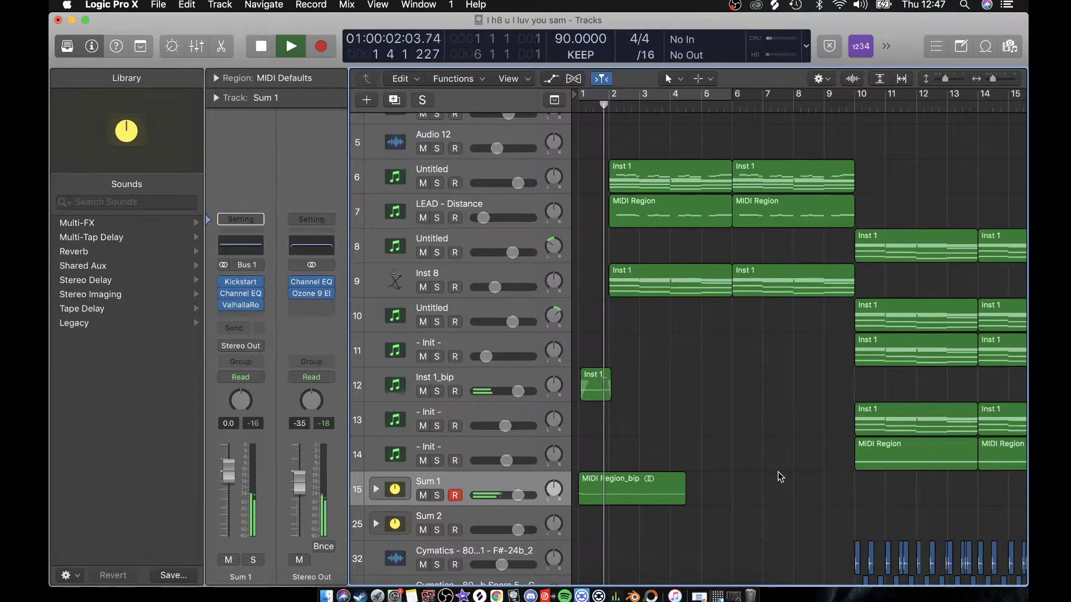
{"action": "key", "text": "space"}
Step: Solo the acapella on track 1 and listen to the vocal from bar 2
{"action": "scroll", "coordinate": [780, 480], "scroll_direction": "up", "scroll_amount": 1}
{"action": "scroll", "coordinate": [779, 483], "scroll_direction": "down", "scroll_amount": 10}
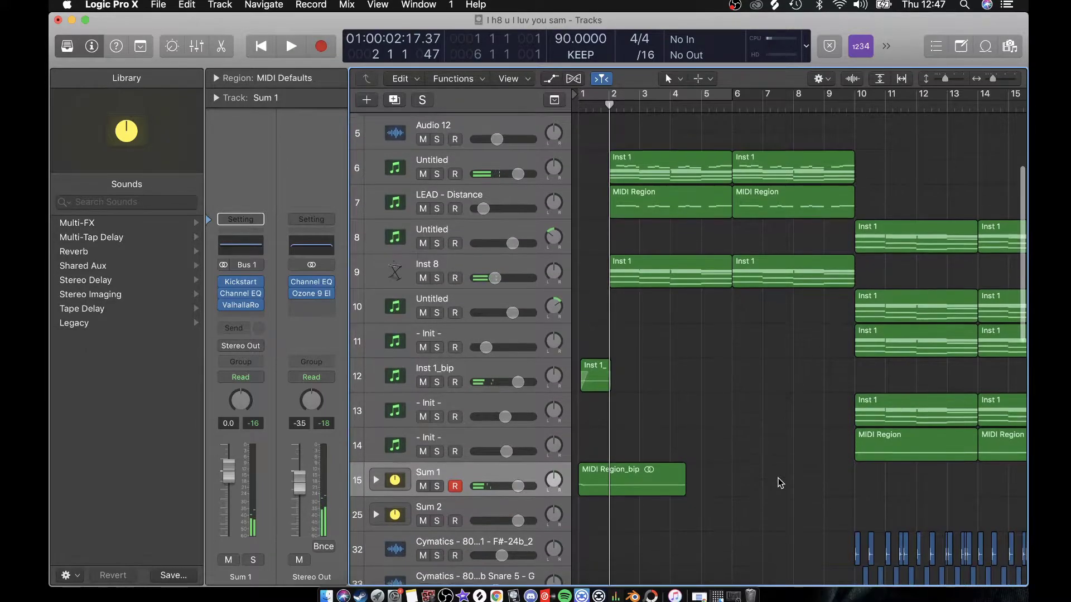
{"action": "scroll", "coordinate": [779, 484], "scroll_direction": "up", "scroll_amount": 15}
{"action": "scroll", "coordinate": [779, 483], "scroll_direction": "up", "scroll_amount": 2}
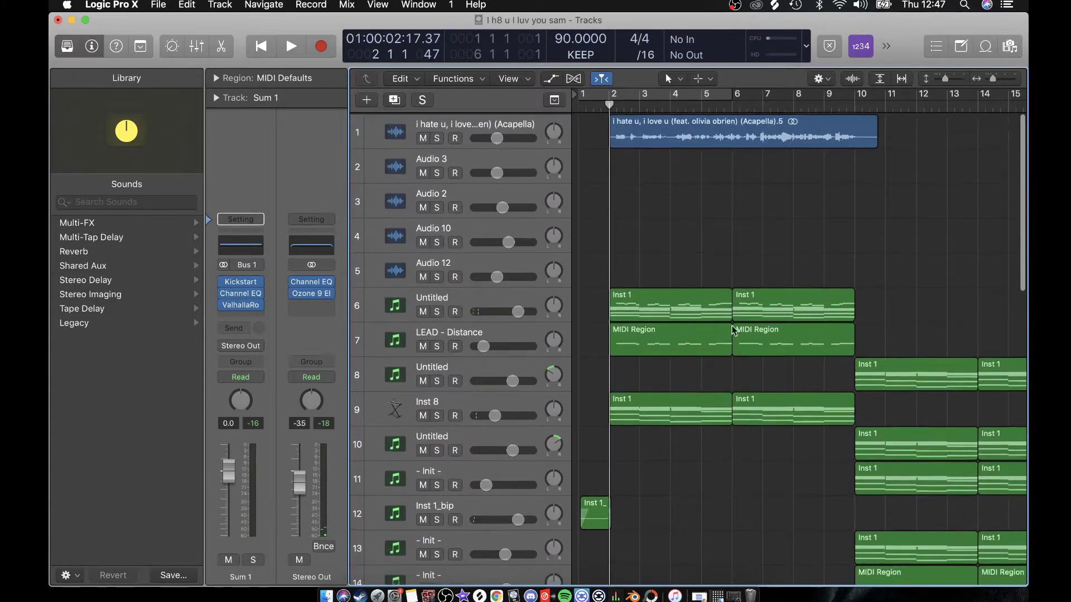
{"action": "left_click", "coordinate": [449, 123]}
{"action": "left_click", "coordinate": [438, 137]}
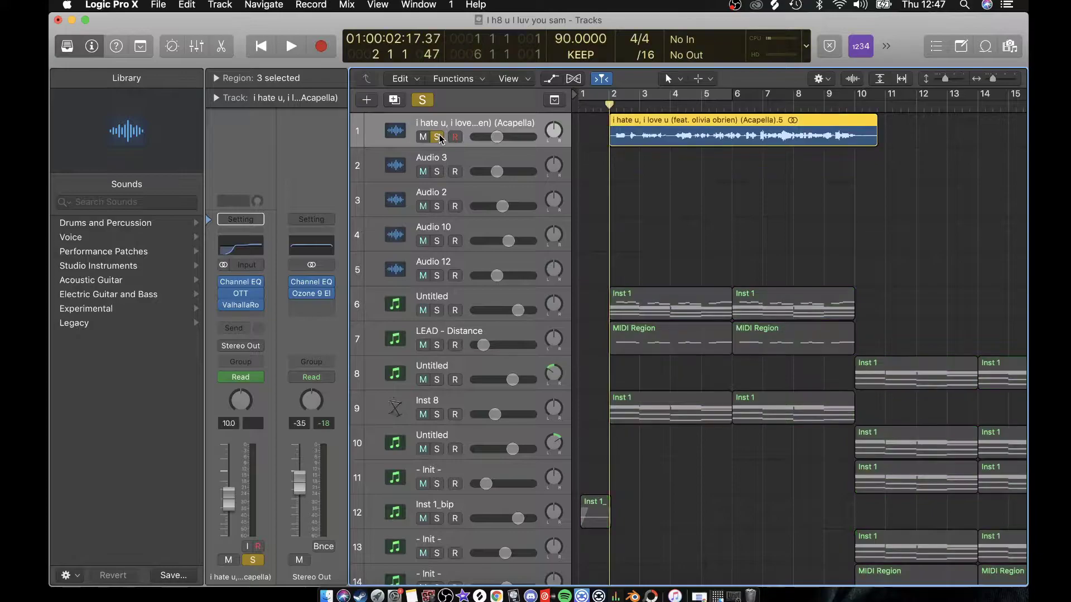
{"action": "key", "text": "space"}
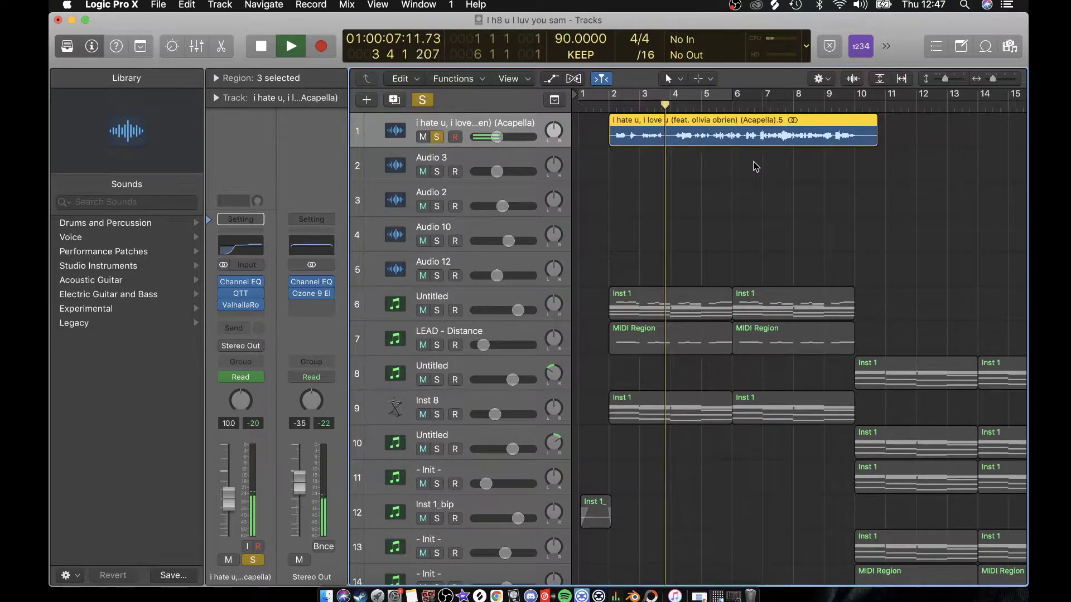
{"action": "key", "text": "space"}
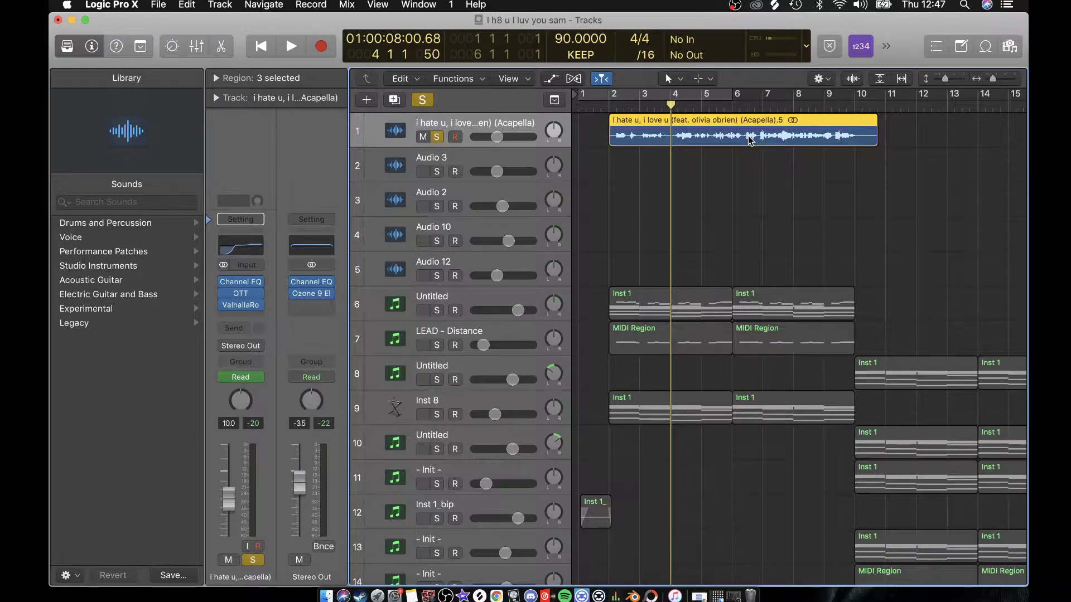
Step: Inspect the Channel EQ, ValhallaRoom reverb and OTT compressor settings on the acapella track
{"action": "left_click", "coordinate": [256, 250]}
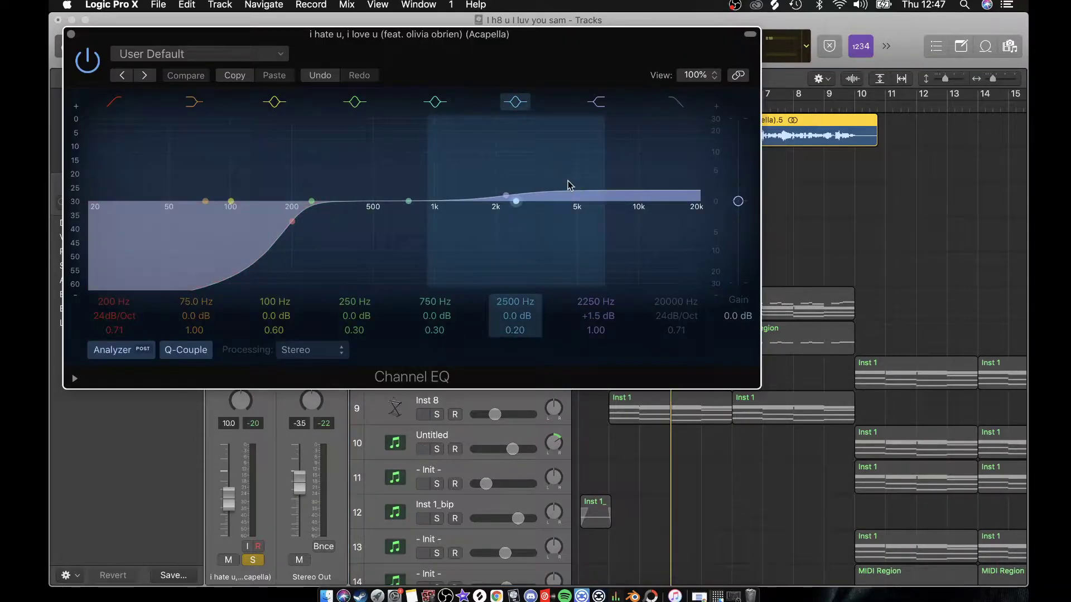
{"action": "left_click", "coordinate": [70, 36]}
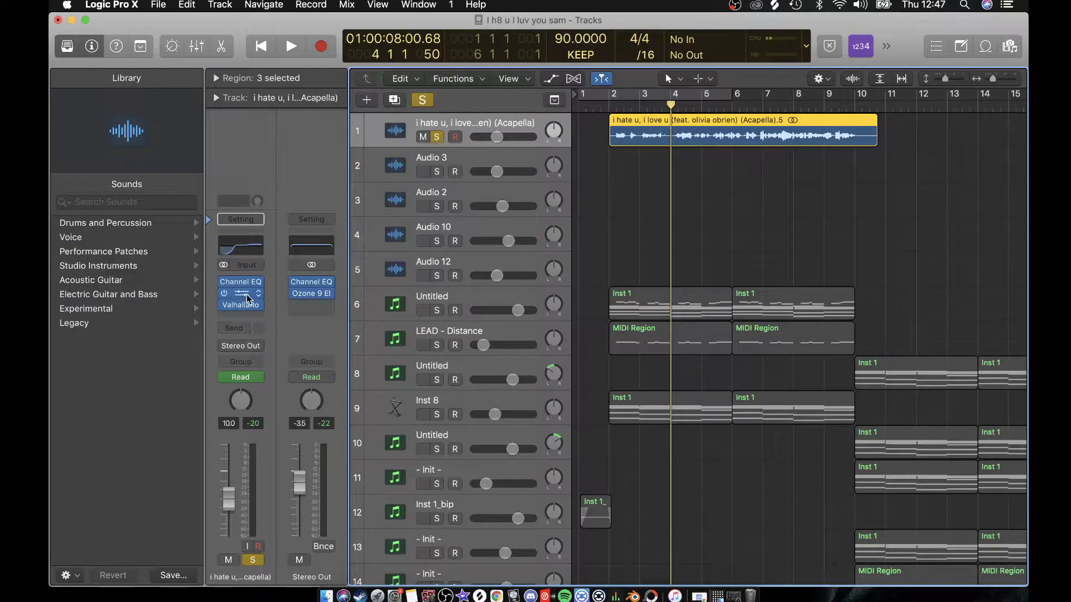
{"action": "left_click", "coordinate": [245, 306]}
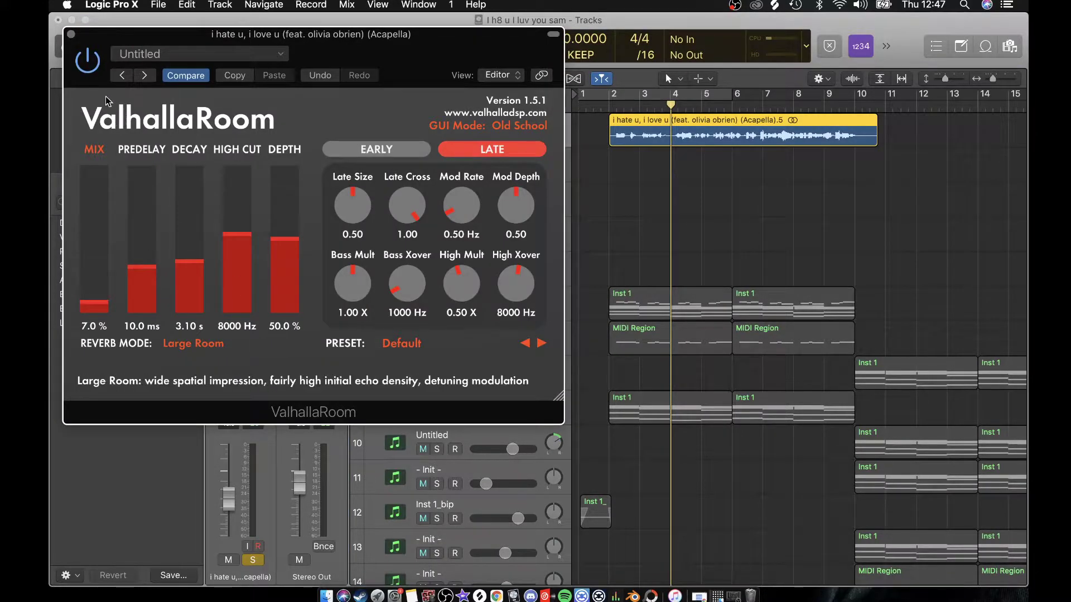
{"action": "left_click", "coordinate": [72, 34]}
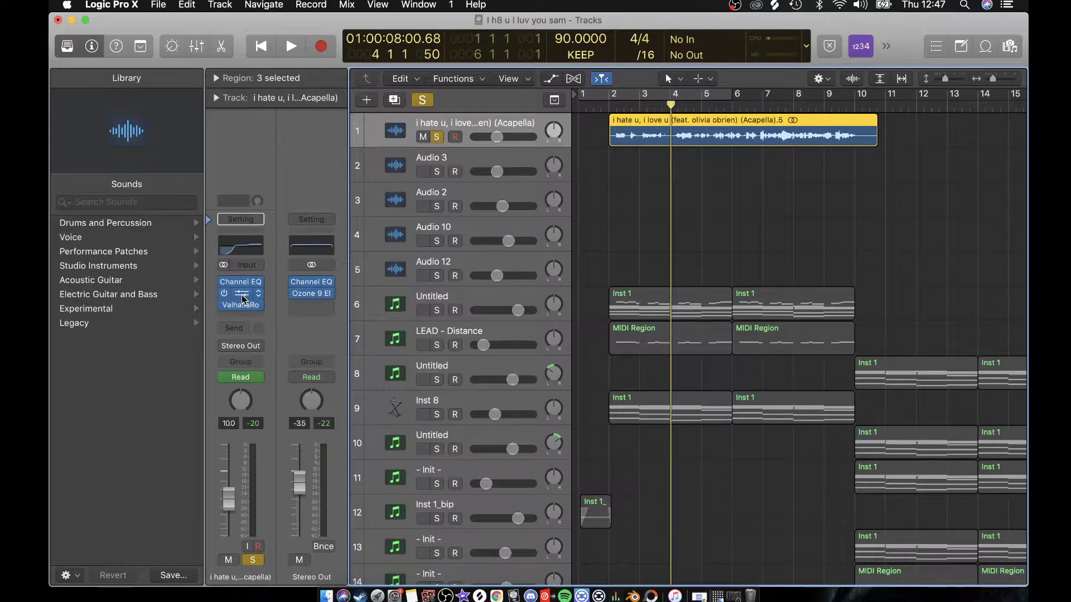
{"action": "left_click", "coordinate": [239, 296]}
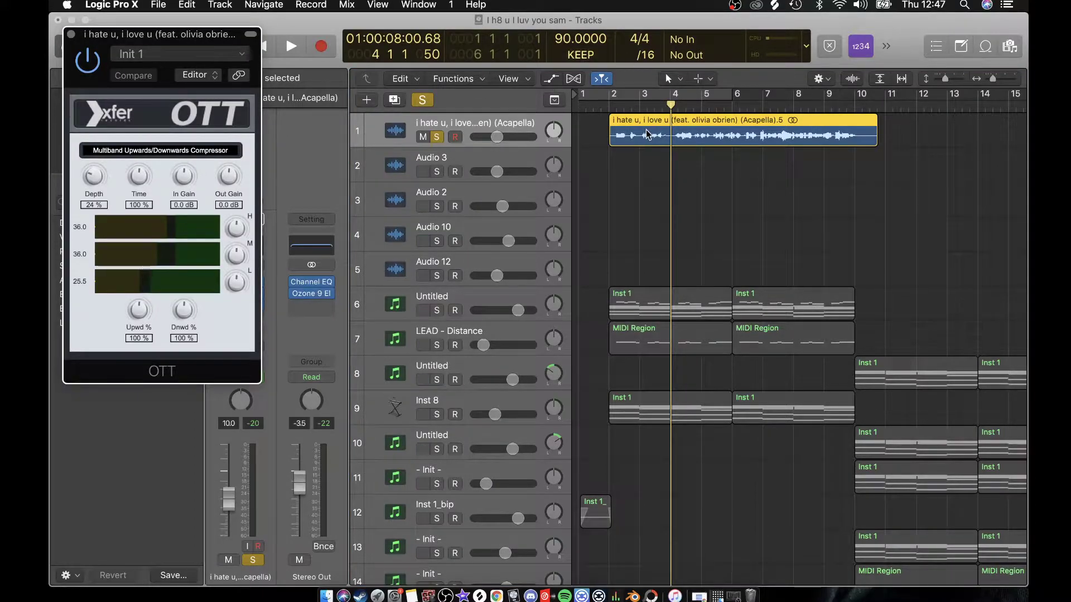
Step: Audition the acapella from bar 2 with its OTT compressor open, close the plug-in, and release the track's solo
{"action": "left_click", "coordinate": [607, 111]}
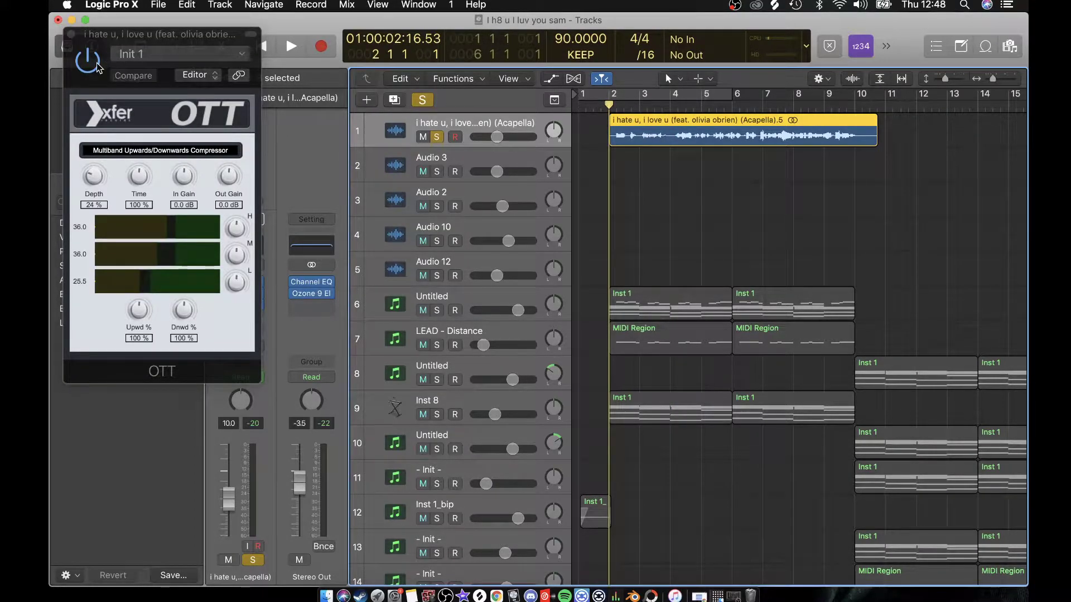
{"action": "key", "text": "space"}
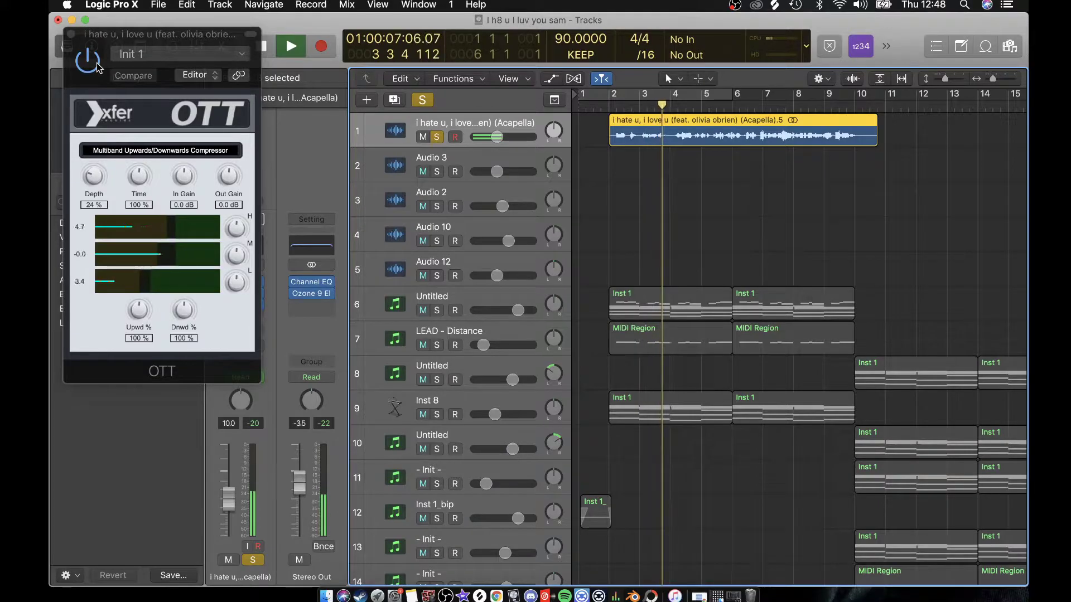
{"action": "left_click", "coordinate": [97, 65]}
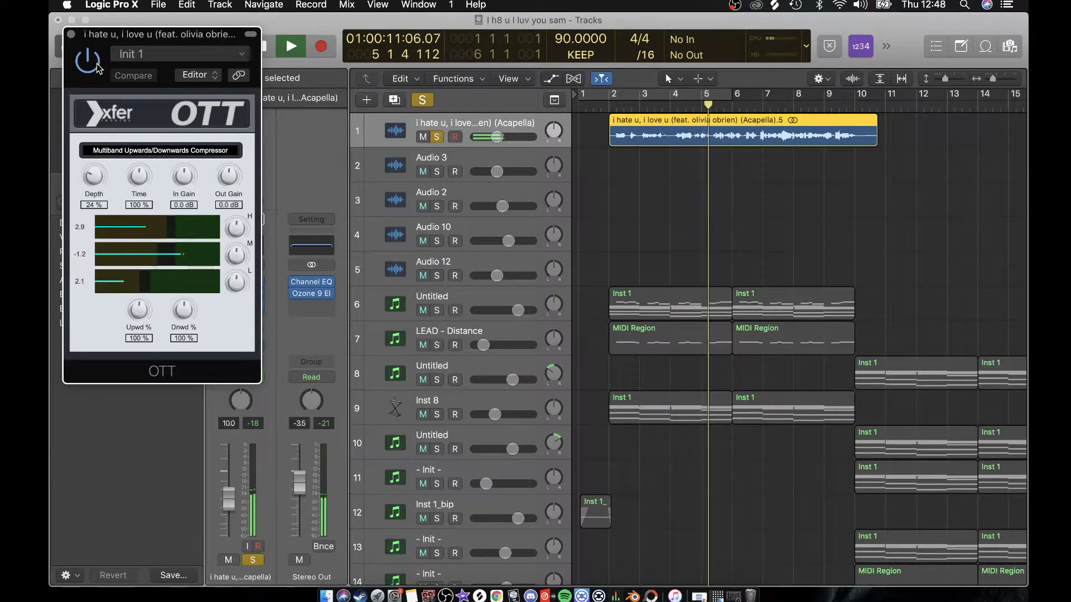
{"action": "left_click", "coordinate": [71, 34]}
{"action": "key", "text": "space"}
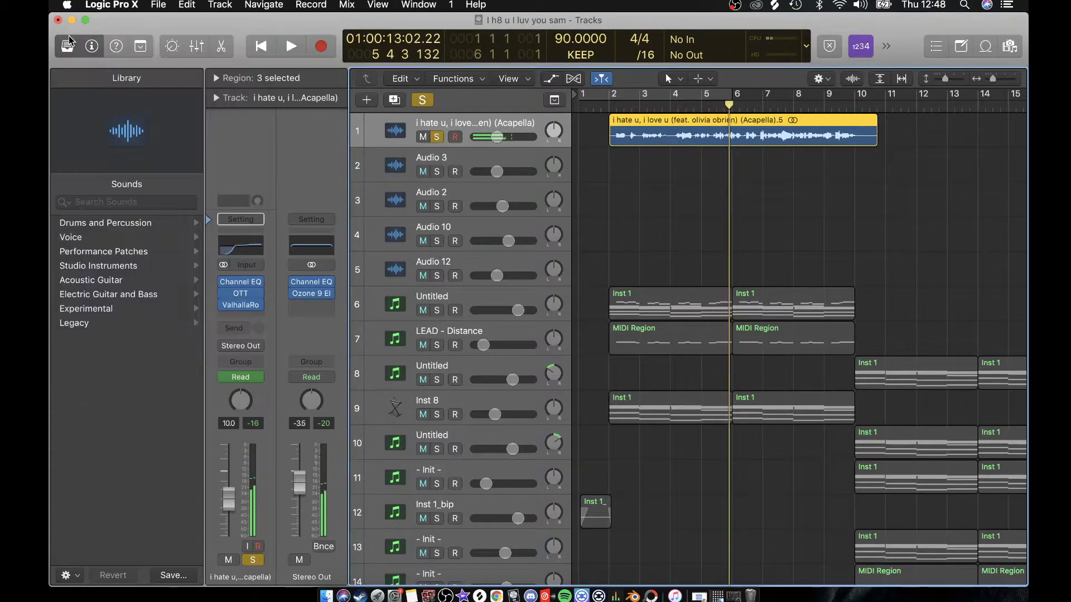
{"action": "left_click", "coordinate": [598, 222]}
{"action": "left_click", "coordinate": [439, 139]}
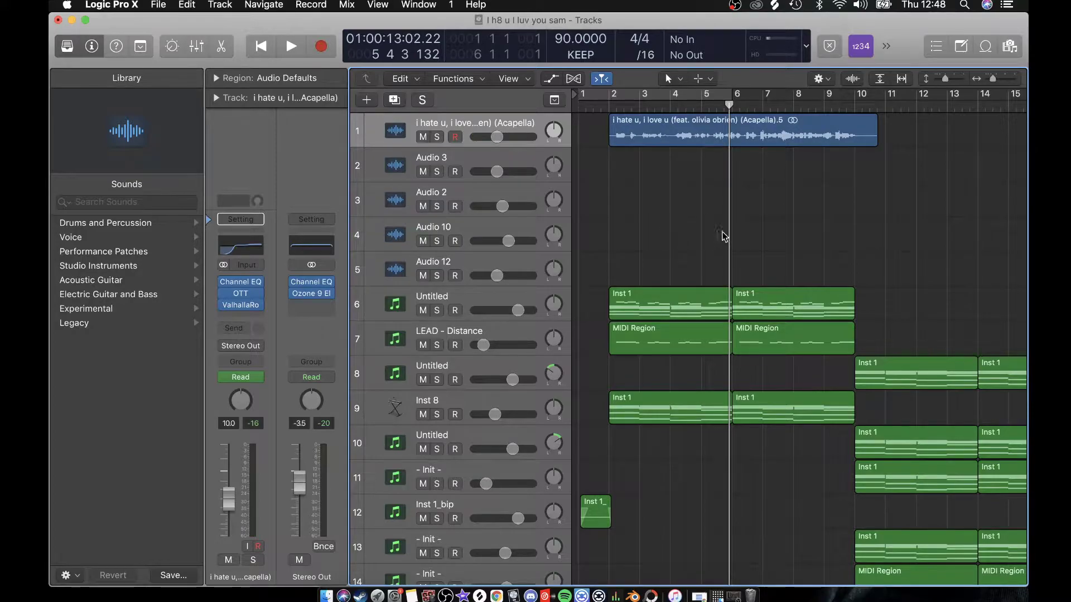
Step: Reduce the vertical zoom so more tracks fit, and look over the section starting at bar 10
{"action": "scroll", "coordinate": [729, 232], "scroll_direction": "down", "scroll_amount": 3}
{"action": "scroll", "coordinate": [729, 232], "scroll_direction": "right", "scroll_amount": 1}
{"action": "left_click_drag", "start_coordinate": [945, 78], "coordinate": [942, 79]}
{"action": "scroll", "coordinate": [788, 229], "scroll_direction": "right", "scroll_amount": 3}
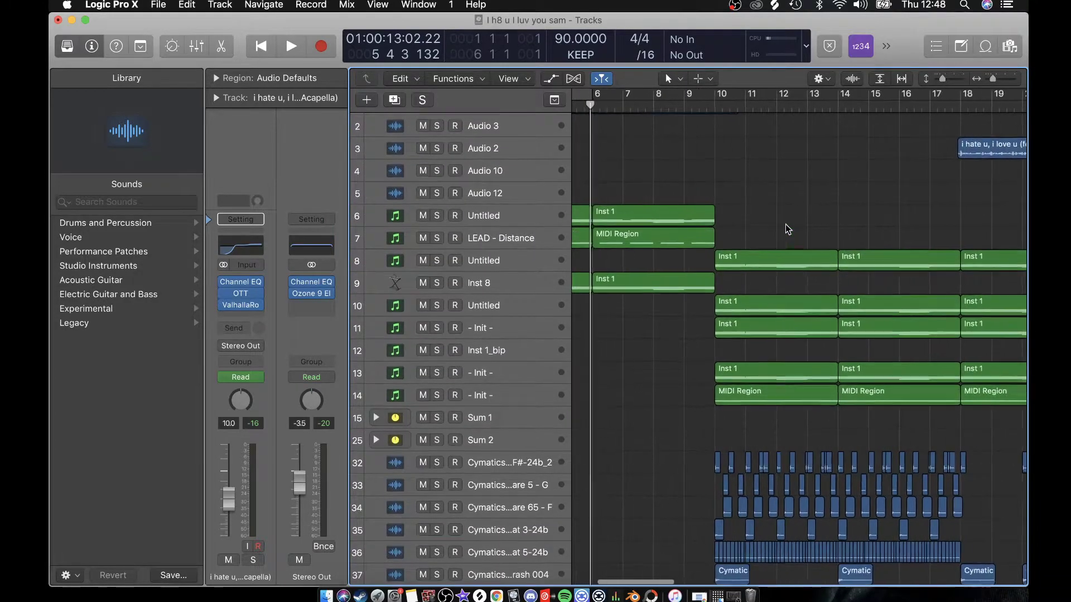
{"action": "scroll", "coordinate": [788, 229], "scroll_direction": "down", "scroll_amount": 10}
{"action": "scroll", "coordinate": [788, 249], "scroll_direction": "up", "scroll_amount": 10}
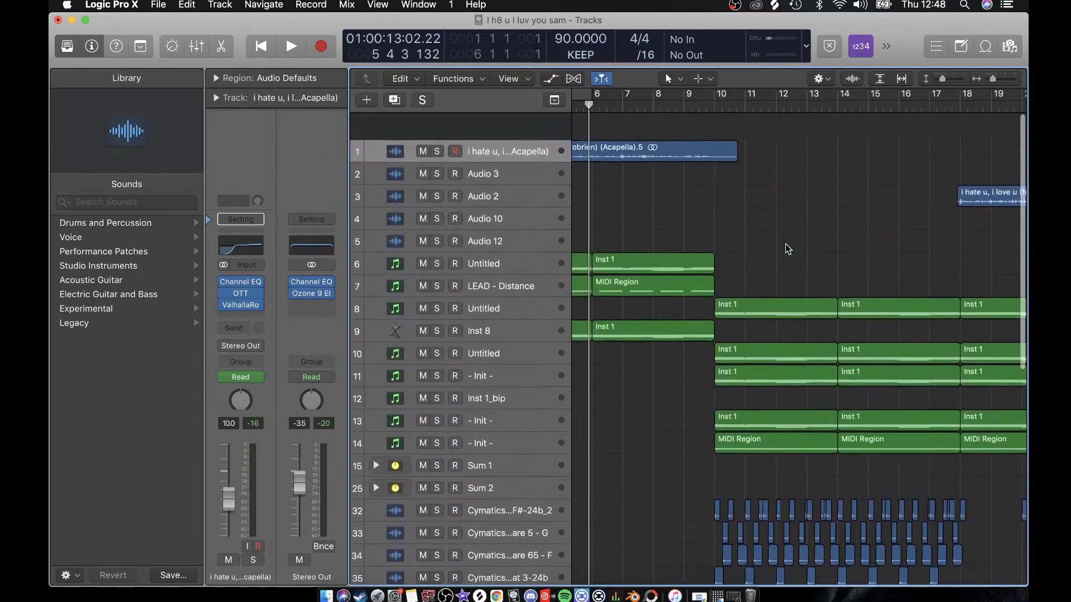
Step: Set the cycle range from bar 10 to bar 18
{"action": "scroll", "coordinate": [787, 249], "scroll_direction": "down", "scroll_amount": 5}
{"action": "scroll", "coordinate": [787, 249], "scroll_direction": "up", "scroll_amount": 3}
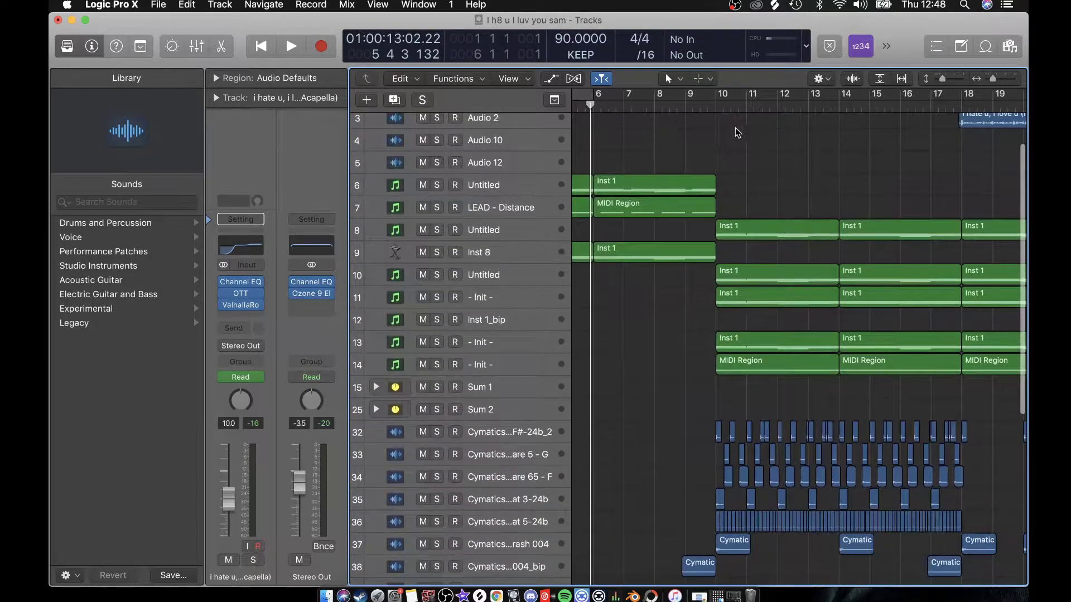
{"action": "left_click_drag", "start_coordinate": [718, 99], "coordinate": [956, 97]}
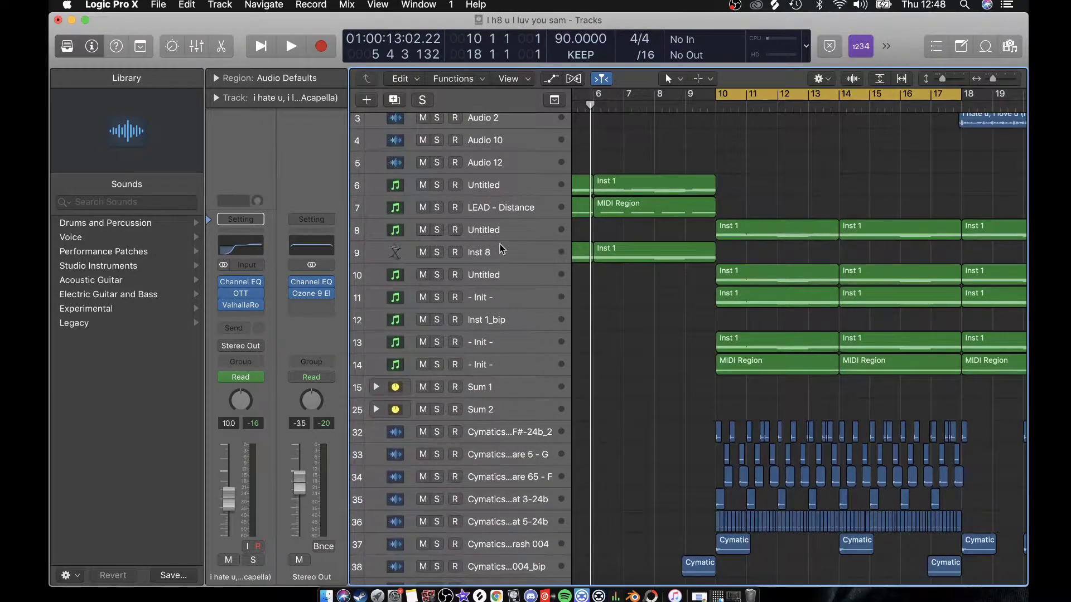
Step: Solo track 8, listen to it from bar 10, and inspect its Kickstart plug-in
{"action": "left_click", "coordinate": [442, 230]}
{"action": "key", "text": "space"}
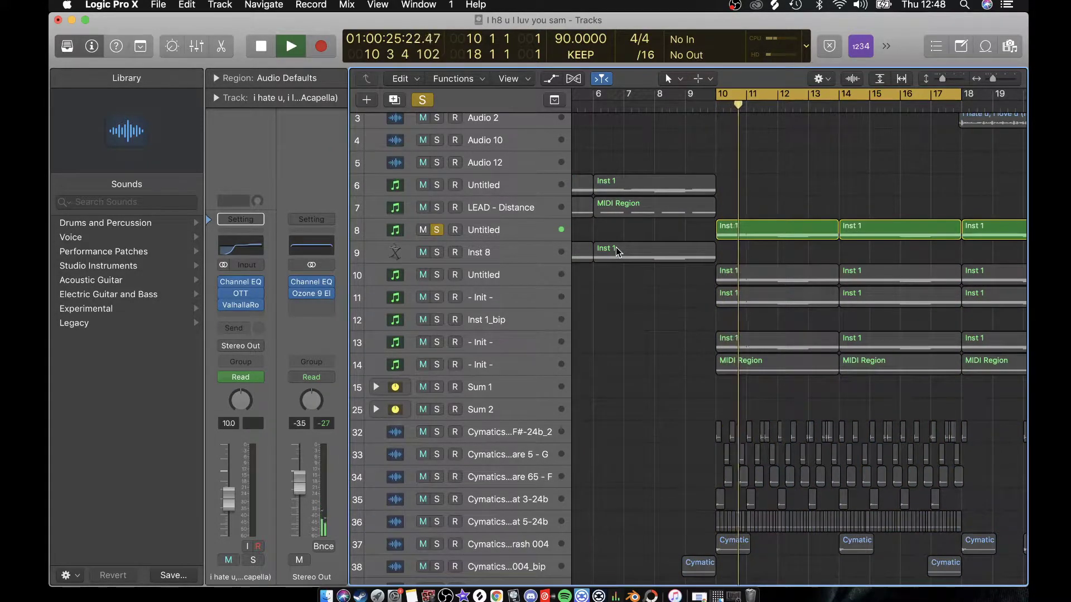
{"action": "left_click", "coordinate": [542, 238]}
{"action": "key", "text": "space"}
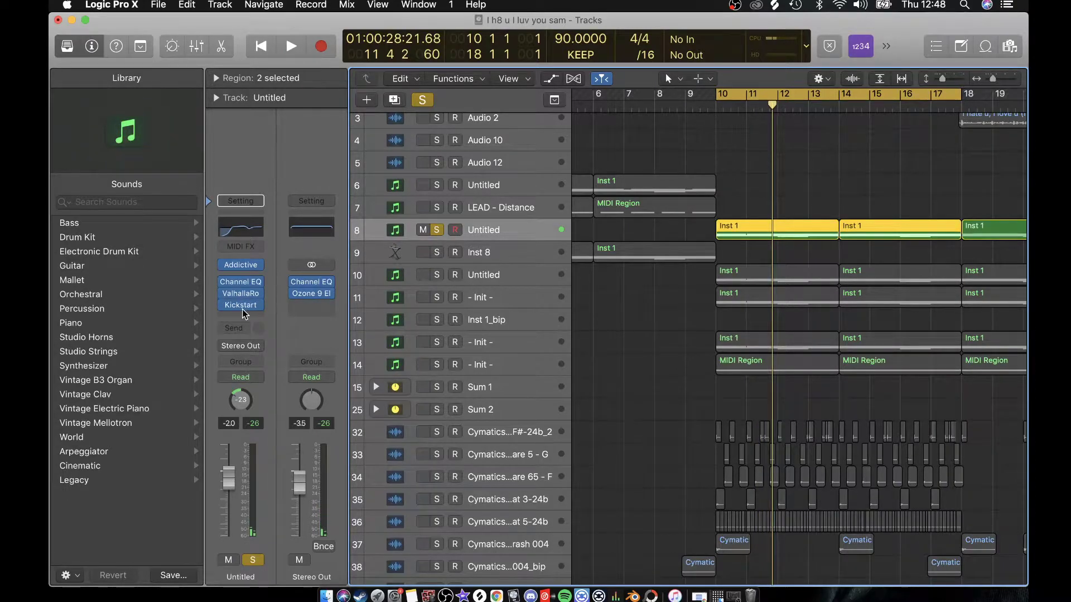
{"action": "left_click", "coordinate": [243, 308]}
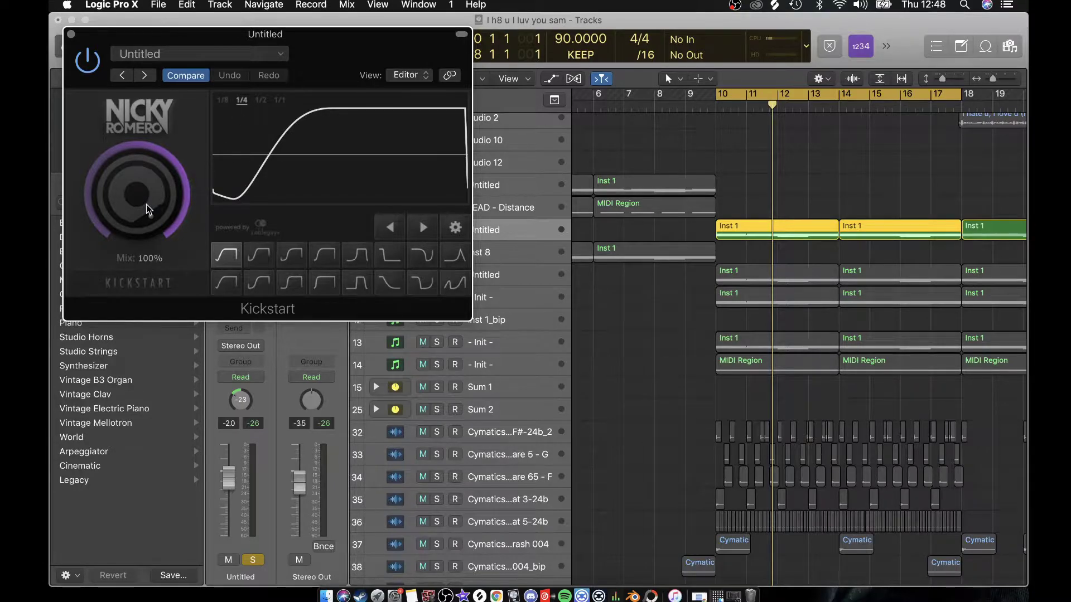
{"action": "left_click", "coordinate": [71, 35]}
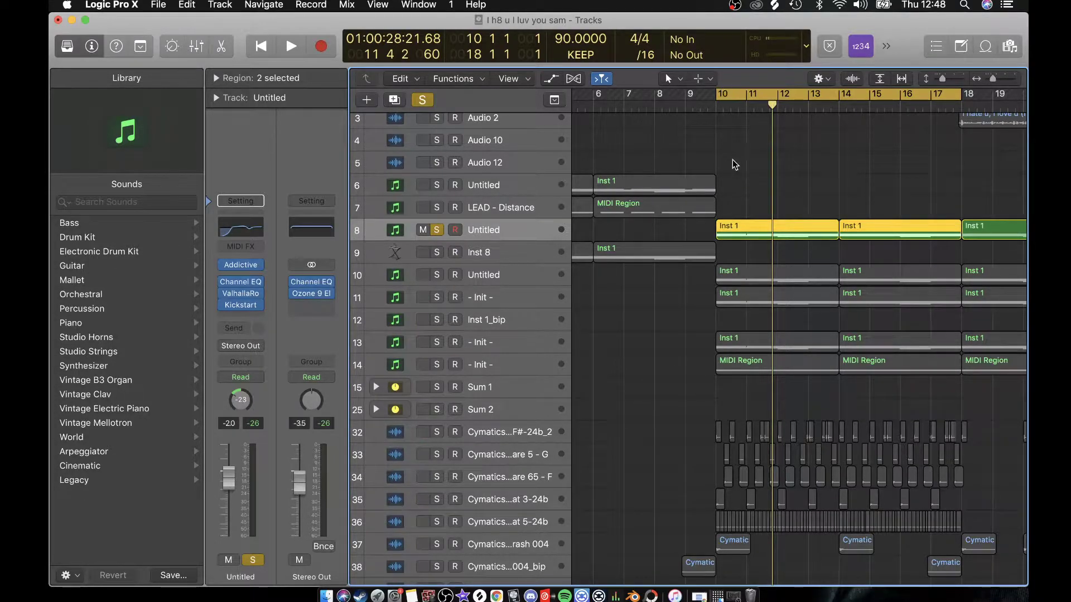
Step: Look back at the intro regions between bars 2 and 10, and release the solo on track 8
{"action": "left_click", "coordinate": [724, 186]}
{"action": "scroll", "coordinate": [728, 188], "scroll_direction": "left", "scroll_amount": 3}
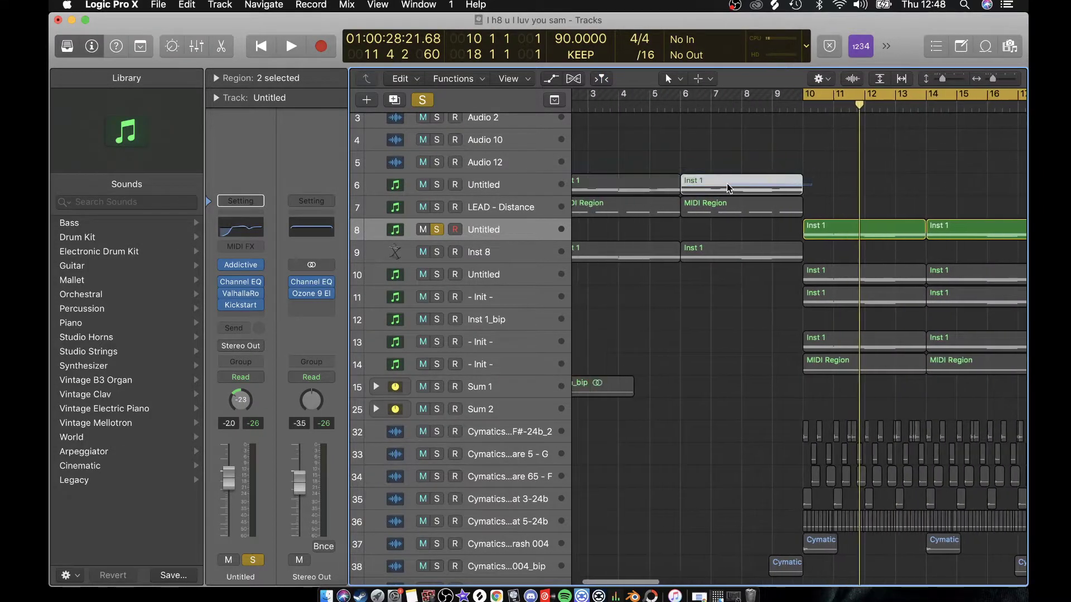
{"action": "scroll", "coordinate": [728, 188], "scroll_direction": "left", "scroll_amount": 2}
{"action": "left_click", "coordinate": [895, 183]}
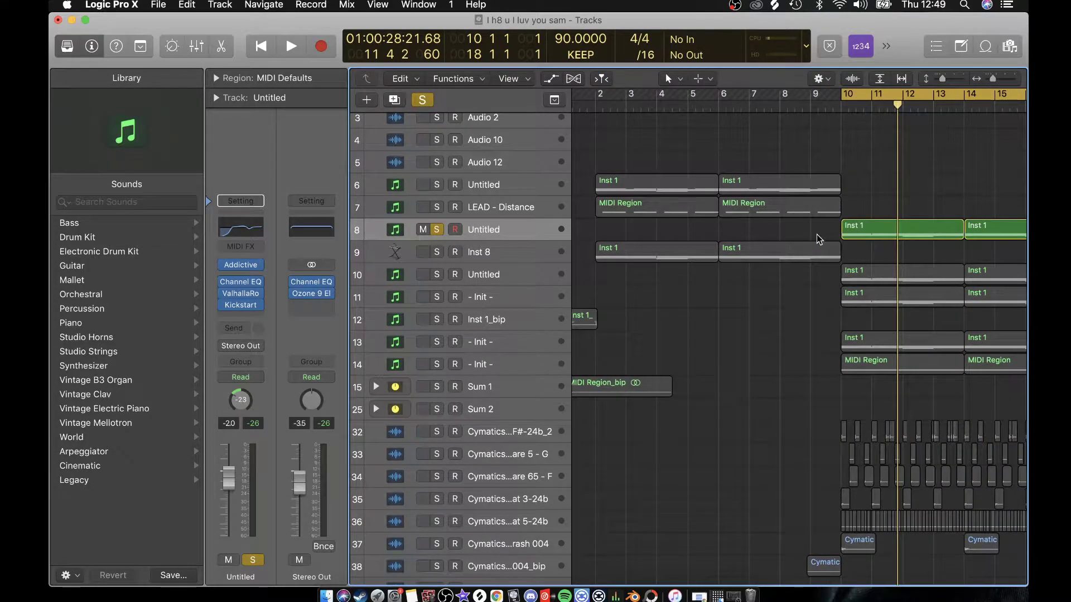
{"action": "scroll", "coordinate": [819, 240], "scroll_direction": "right", "scroll_amount": 5}
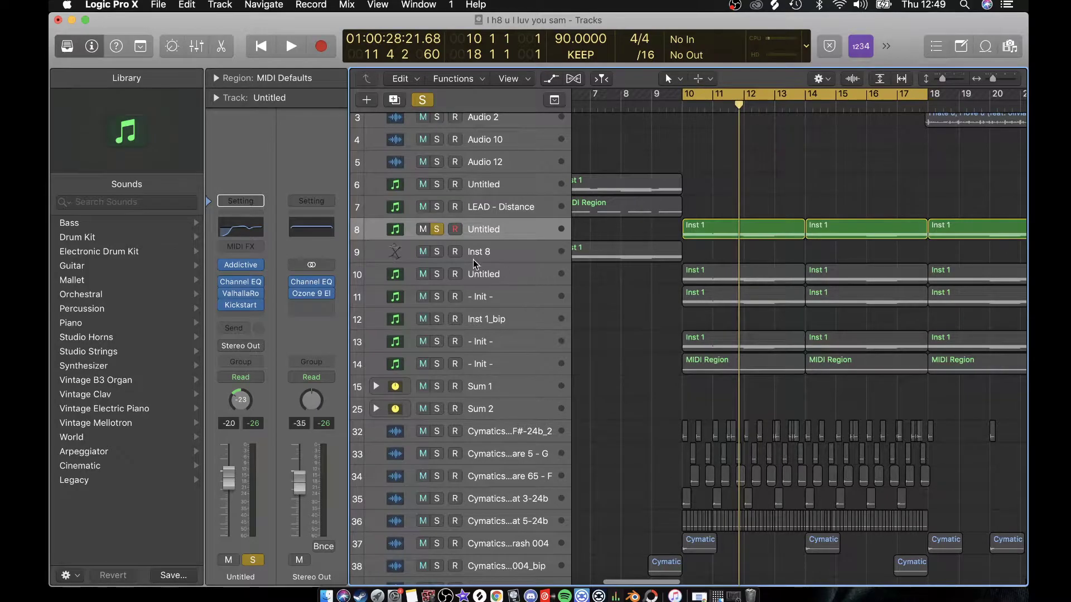
{"action": "left_click", "coordinate": [436, 229]}
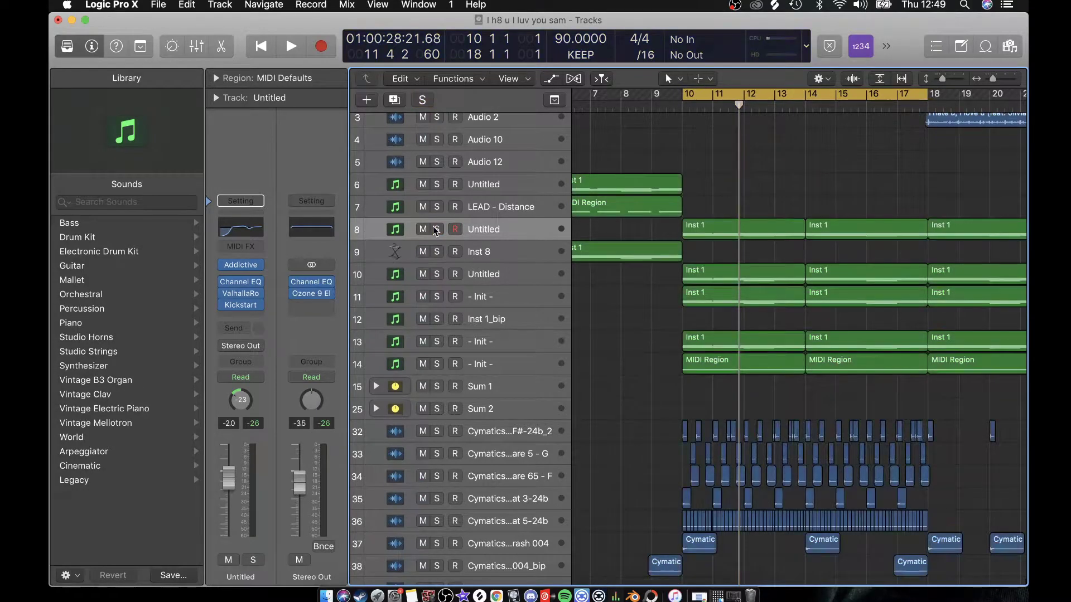
Step: Audition track 10 in solo from bar 10, compare its channel strip with track 8's, and release the solo
{"action": "left_click", "coordinate": [438, 275]}
{"action": "key", "text": "space"}
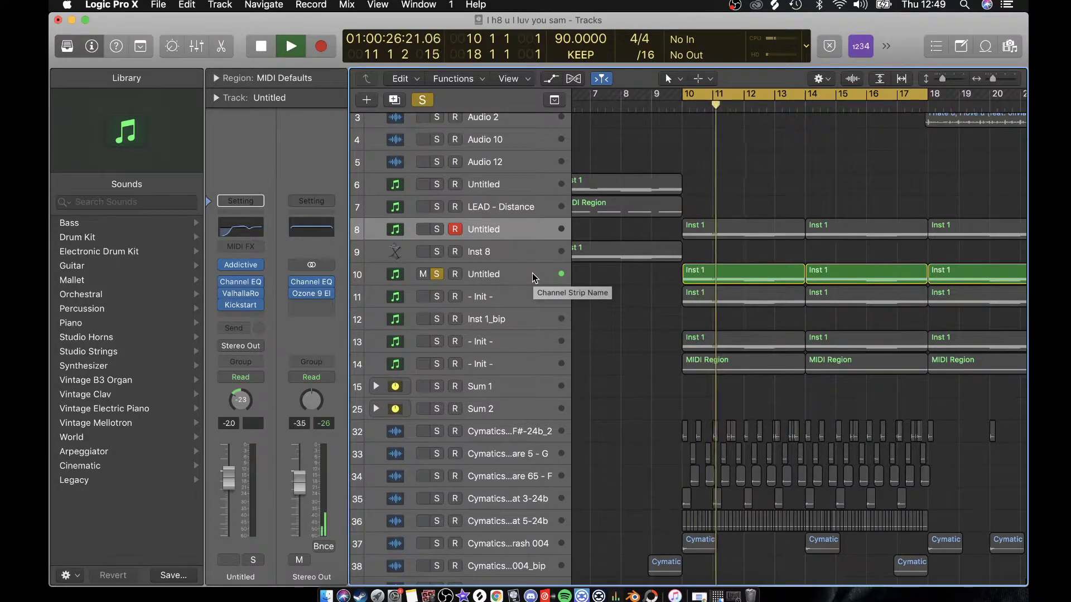
{"action": "key", "text": "space"}
{"action": "left_click", "coordinate": [526, 235]}
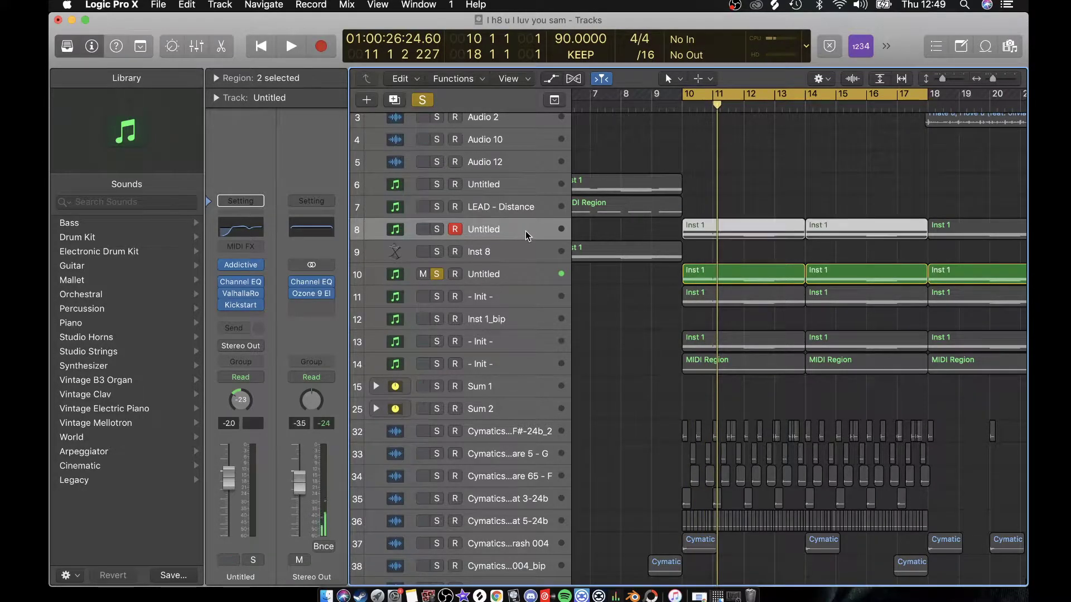
{"action": "left_click", "coordinate": [519, 277]}
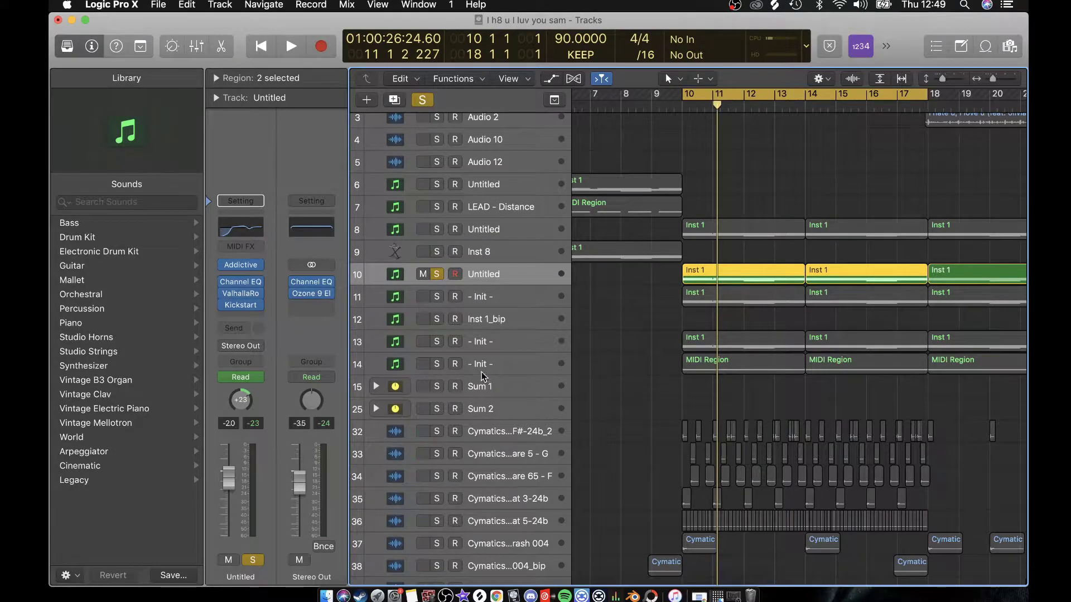
{"action": "left_click", "coordinate": [512, 232]}
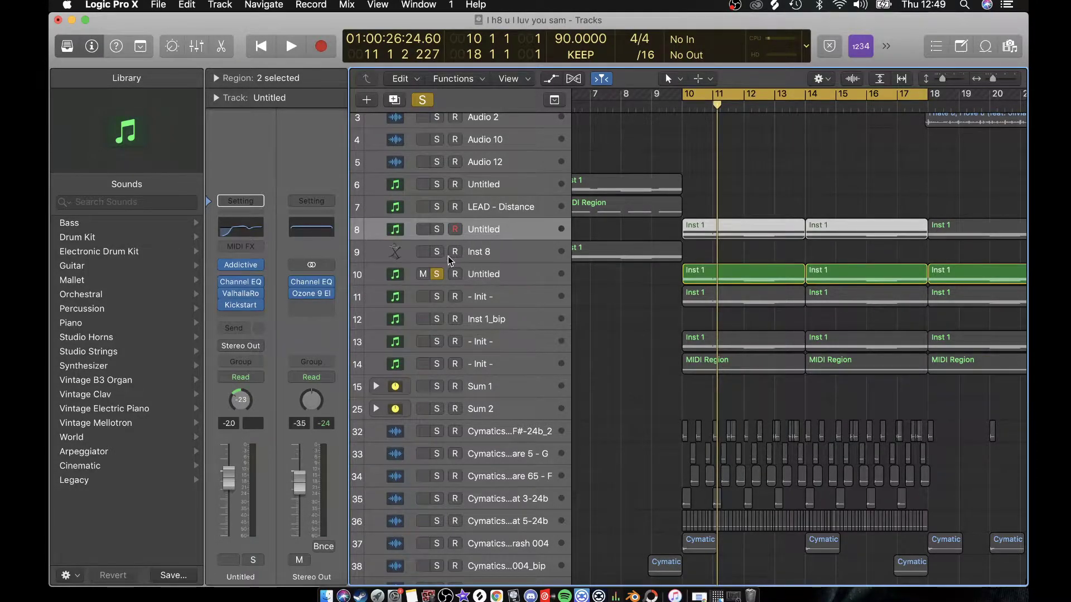
{"action": "left_click", "coordinate": [438, 274]}
Step: Solo track 11 and listen to its Inst 1 regions from bar 10
{"action": "left_click", "coordinate": [504, 302]}
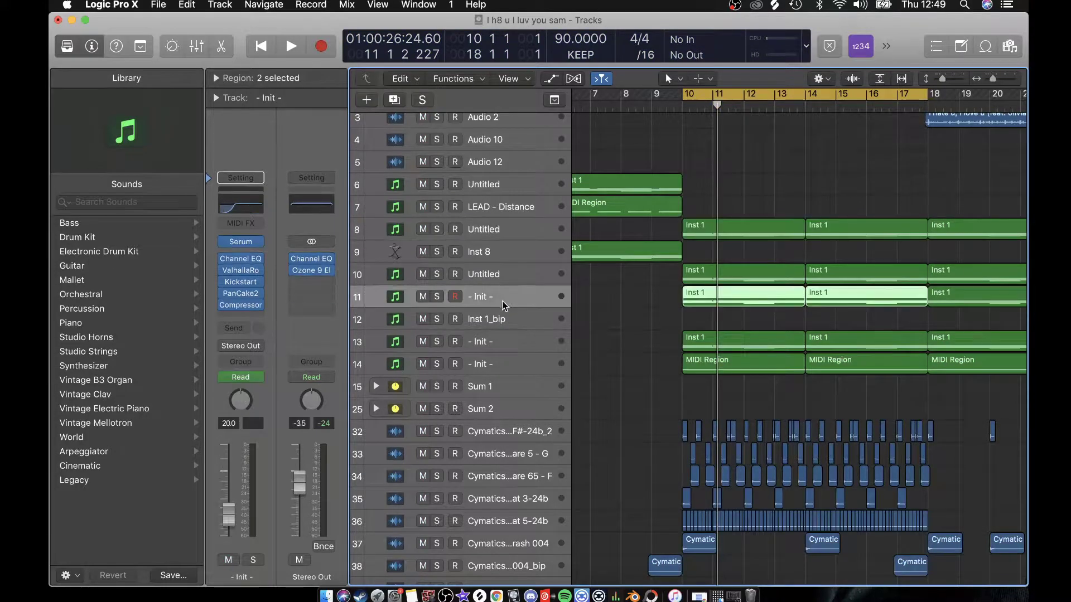
{"action": "left_click", "coordinate": [437, 296]}
{"action": "key", "text": "space"}
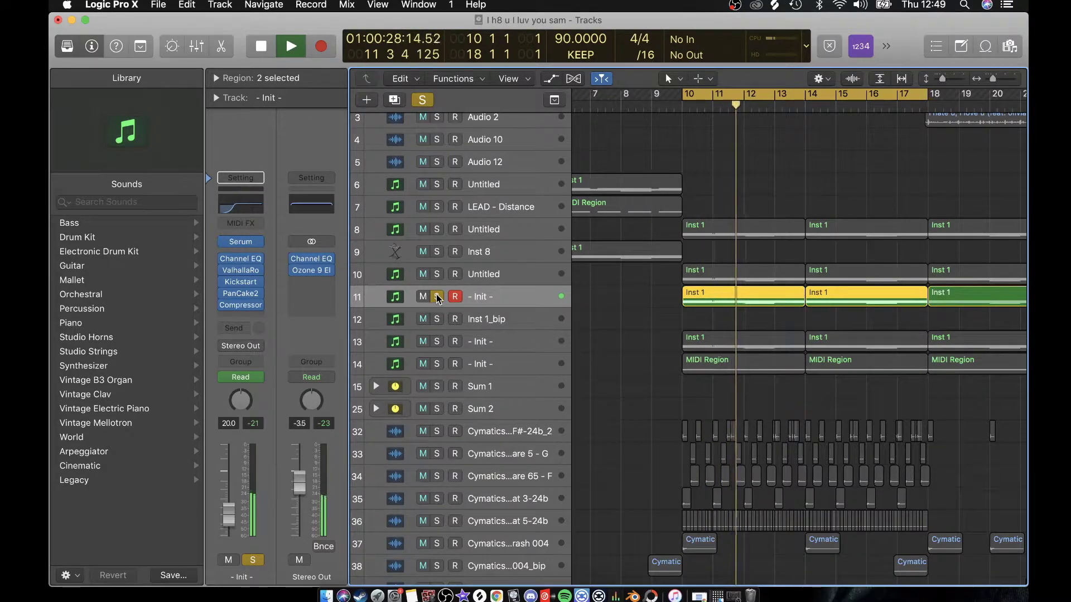
{"action": "key", "text": "space"}
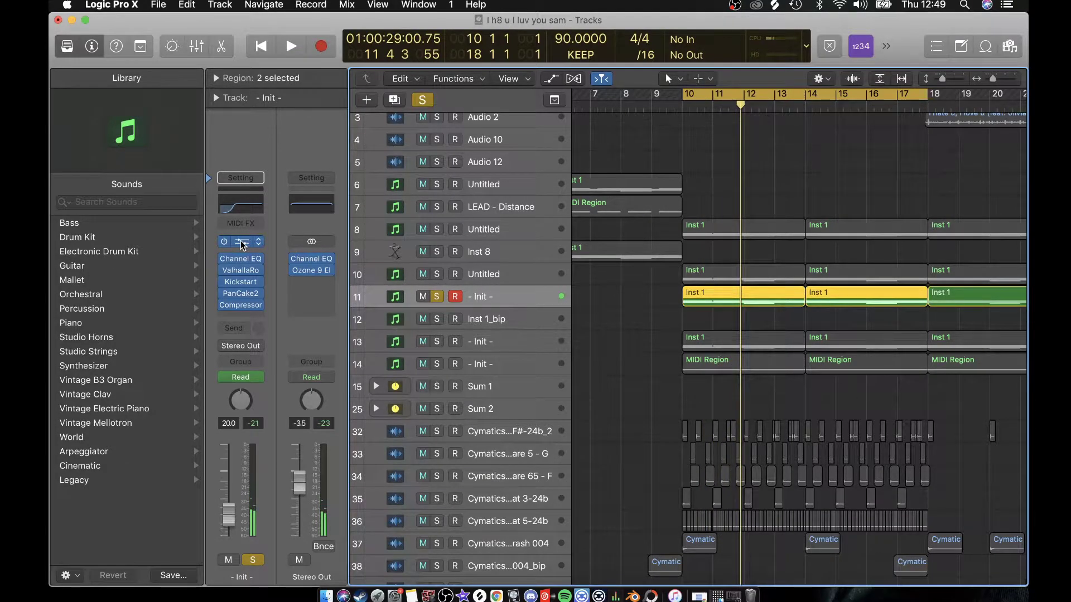
Step: In track 11's Serum, compare the sound with the MG Low 12 filter off and on, and check the filter cutoff
{"action": "left_click", "coordinate": [241, 243]}
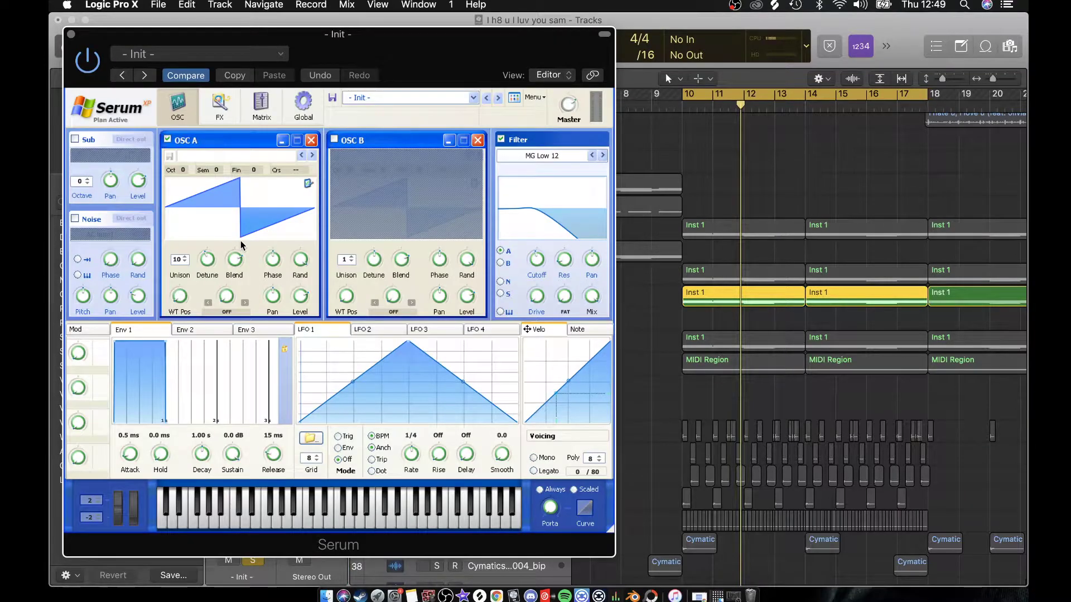
{"action": "left_click", "coordinate": [500, 139]}
{"action": "key", "text": "space"}
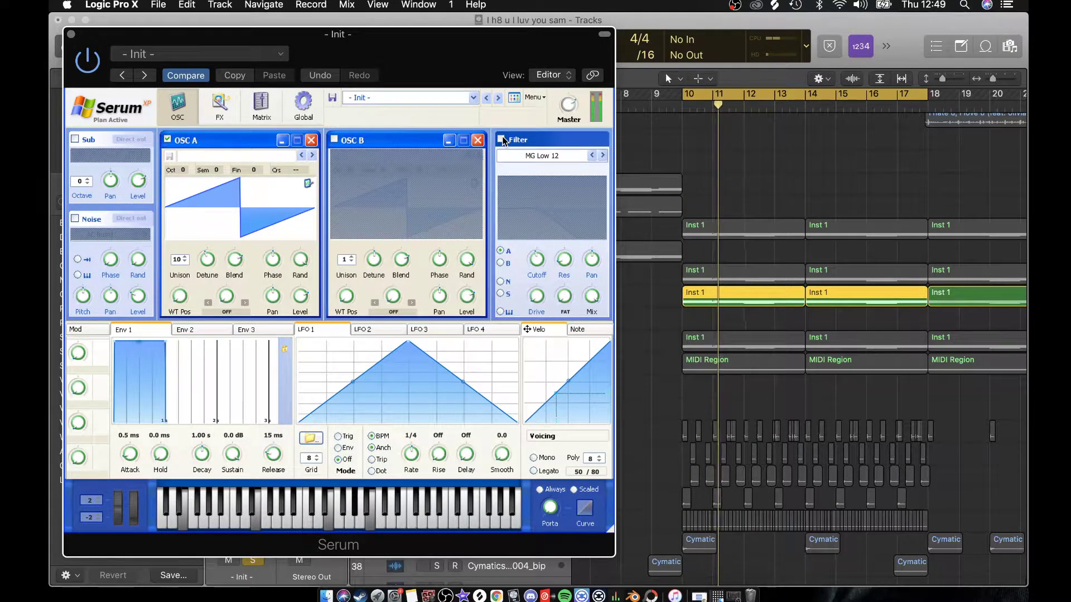
{"action": "left_click", "coordinate": [502, 140]}
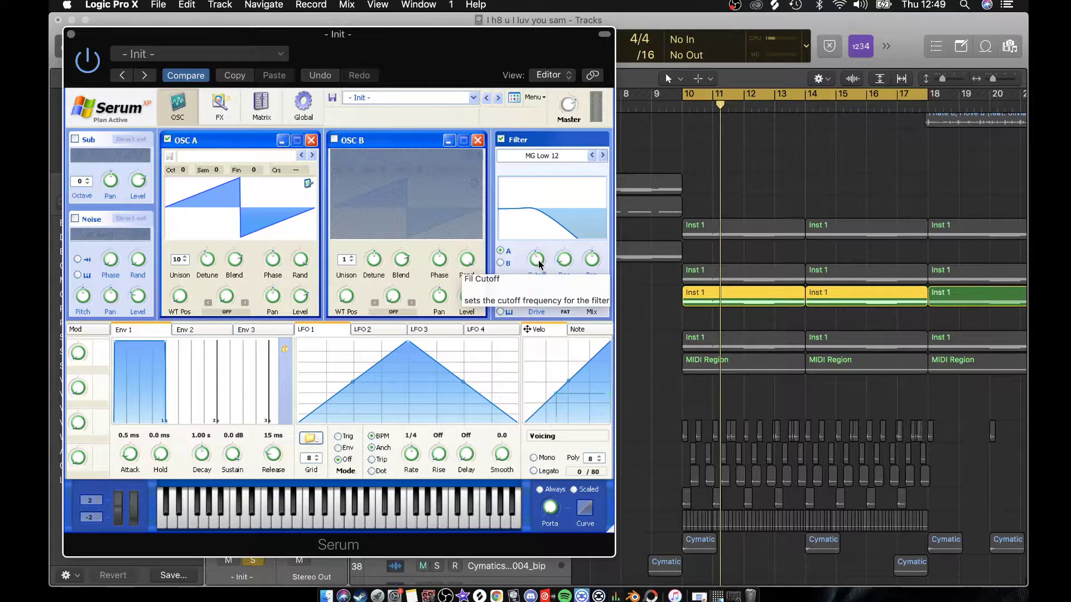
{"action": "left_click", "coordinate": [501, 140]}
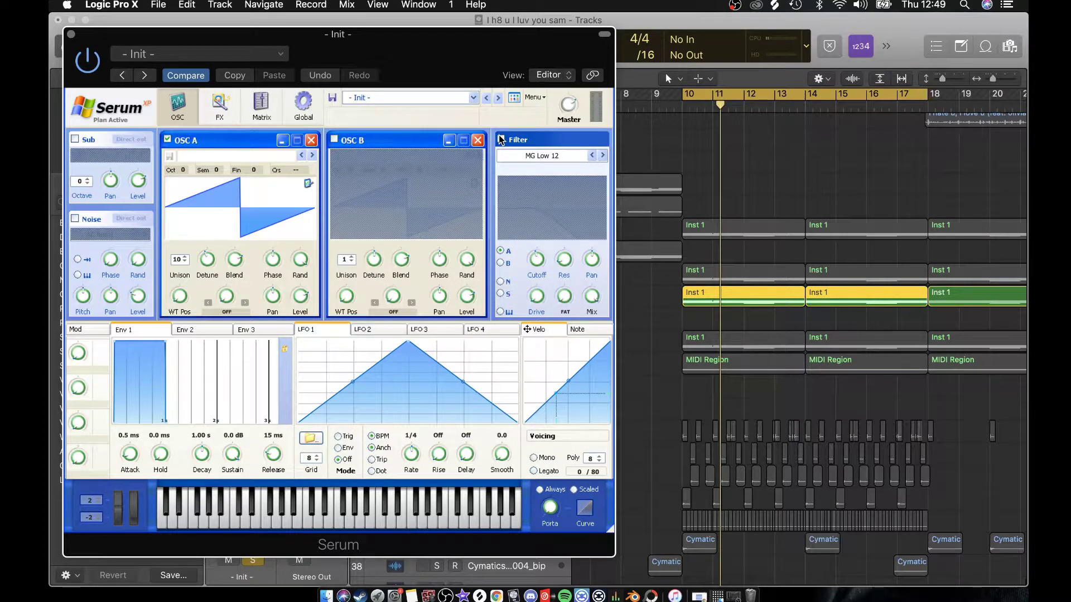
{"action": "left_click", "coordinate": [501, 139]}
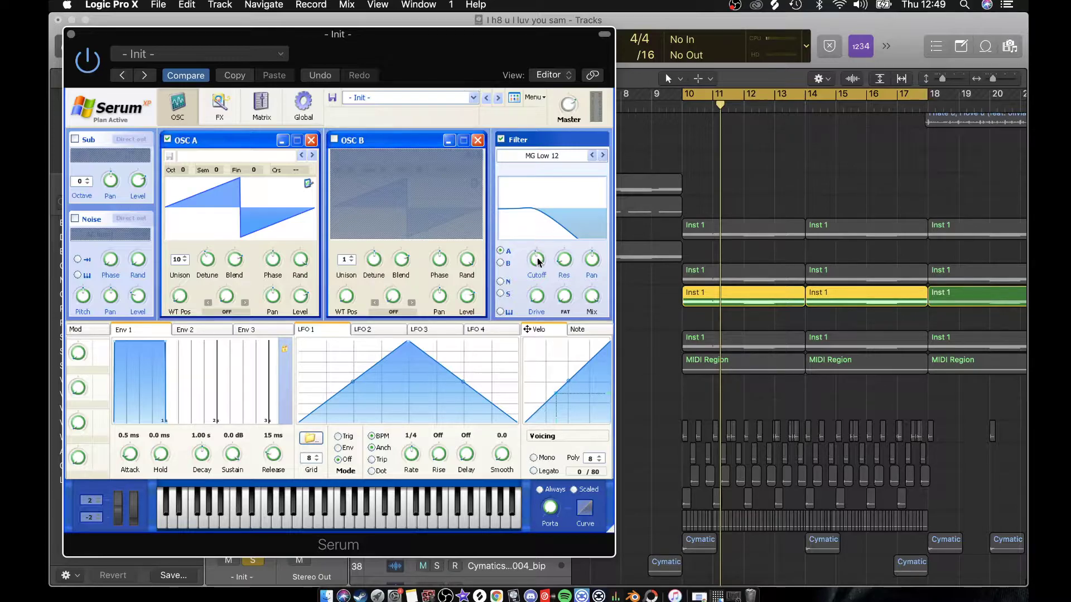
{"action": "mouse_move", "coordinate": [539, 264]}
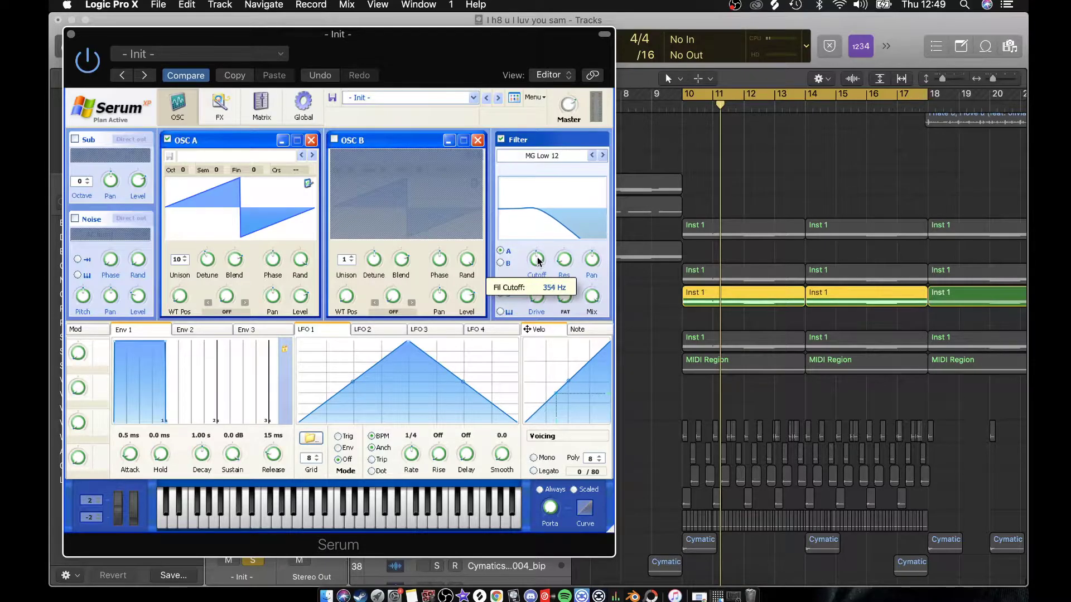
{"action": "left_click_drag", "start_coordinate": [537, 258], "coordinate": [537, 263]}
{"action": "key", "text": "space"}
Step: Review the multiband compressor in Serum's effects during playback, close the synth, and release the solo on track 11
{"action": "left_click", "coordinate": [221, 105]}
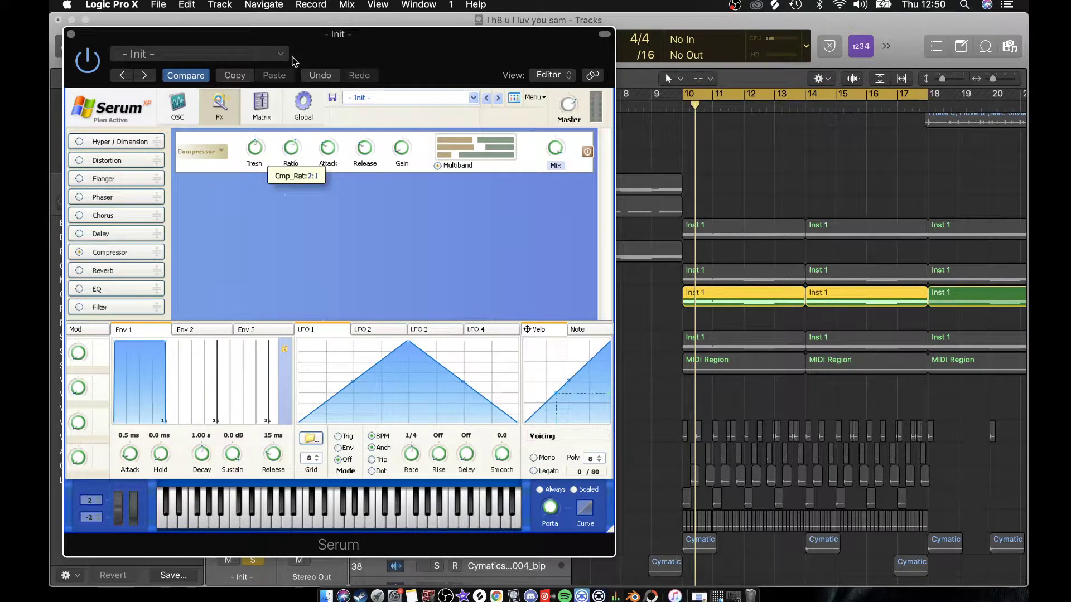
{"action": "key", "text": "space"}
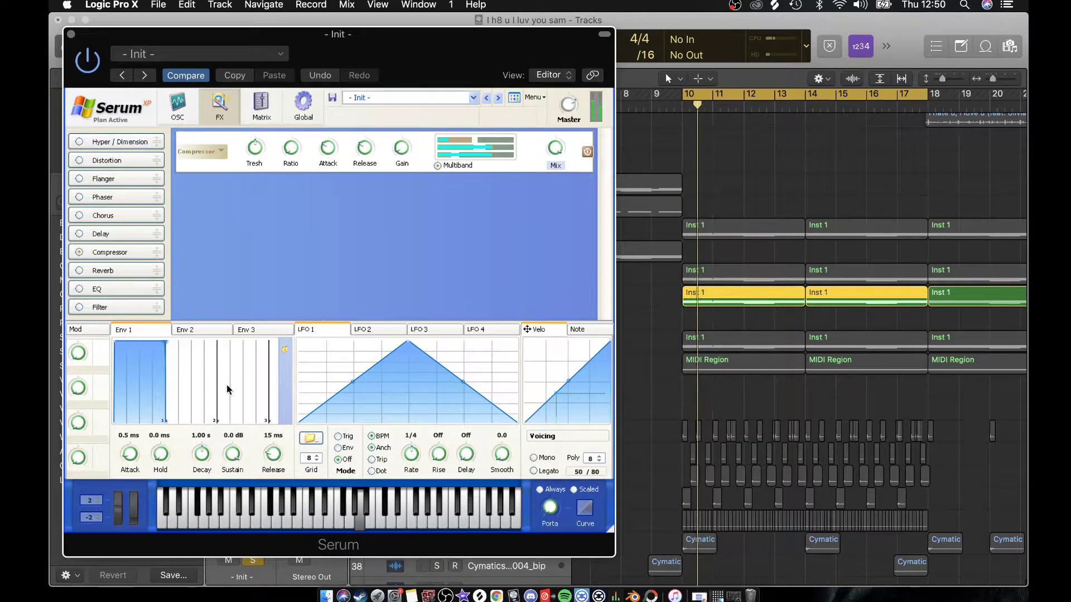
{"action": "left_click", "coordinate": [71, 34]}
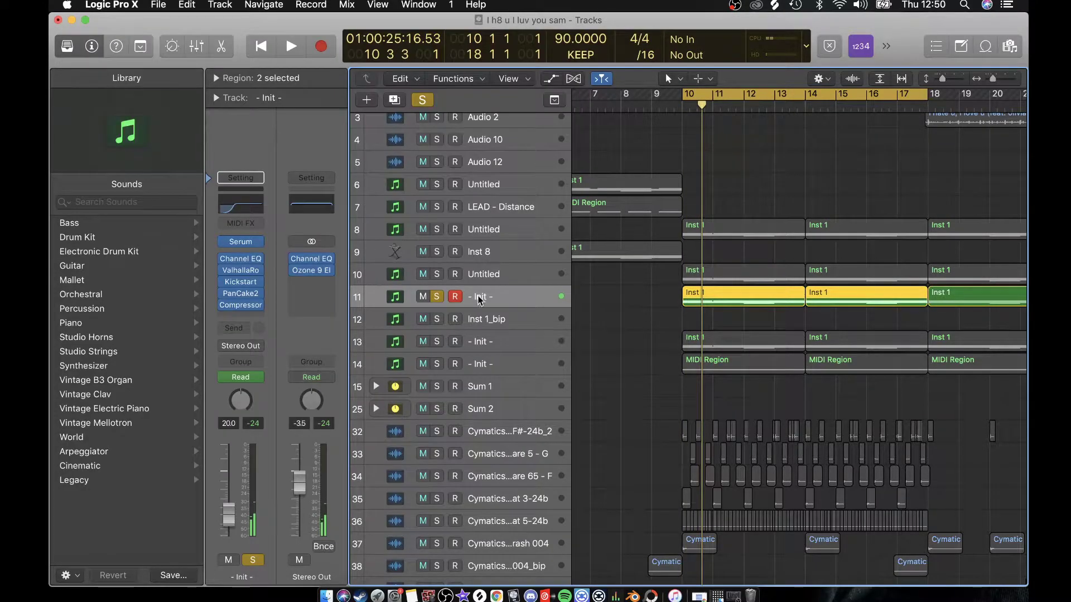
{"action": "left_click", "coordinate": [436, 302]}
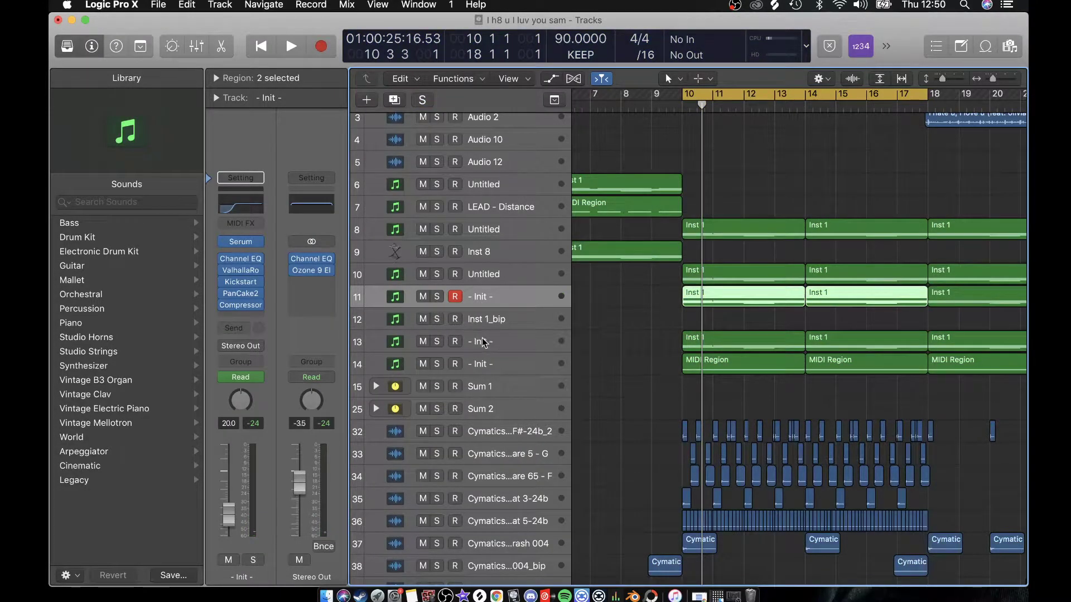
Step: Solo track 13 and listen to its arpeggiated Serum part from bar 10
{"action": "left_click", "coordinate": [437, 341]}
{"action": "key", "text": "space"}
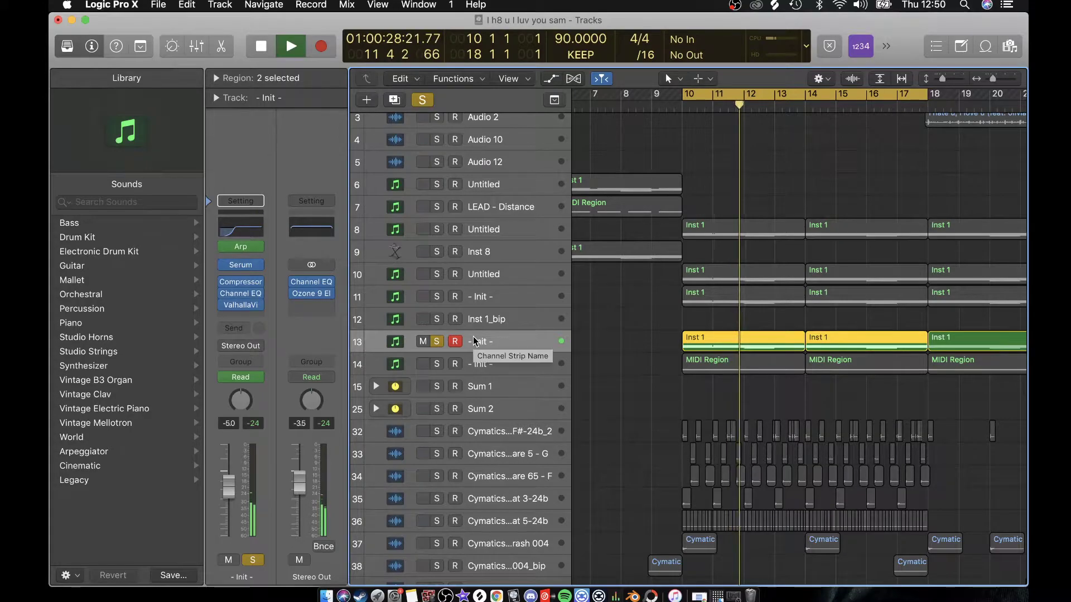
{"action": "key", "text": "space"}
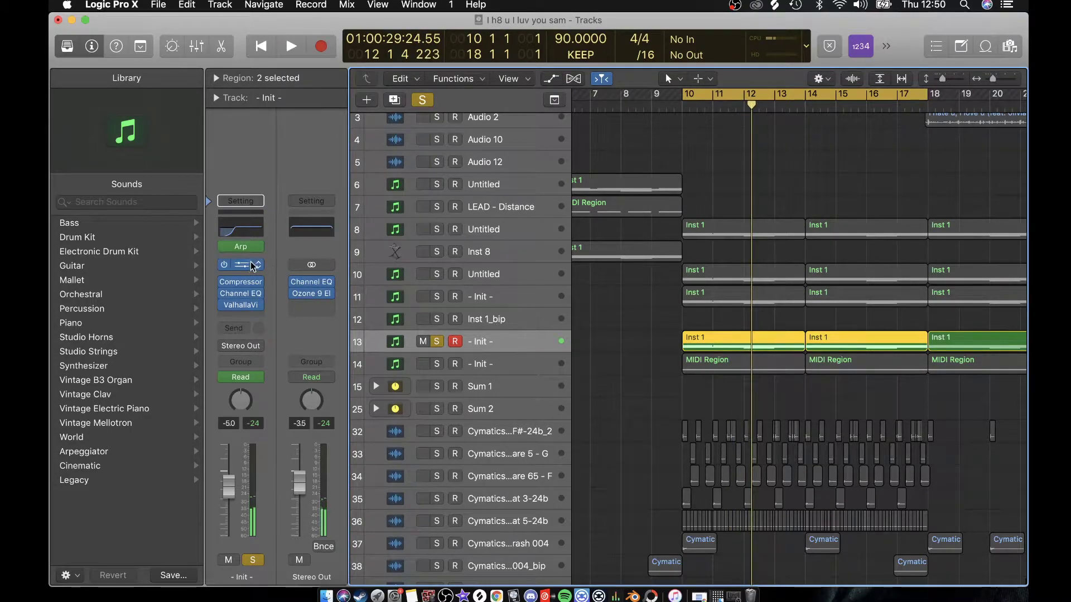
Step: In track 13's Serum, audition Envelope 1 with raised sustain, return sustain to -∞ dB, and set the release to 5.5 ms
{"action": "key", "text": "v"}
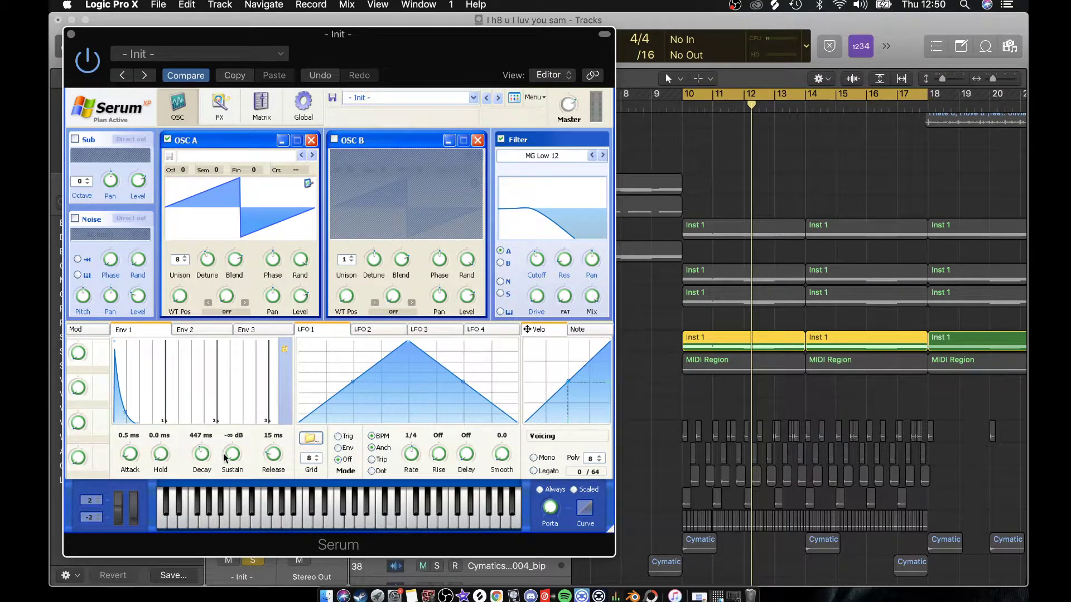
{"action": "left_click_drag", "start_coordinate": [224, 458], "coordinate": [264, 110]}
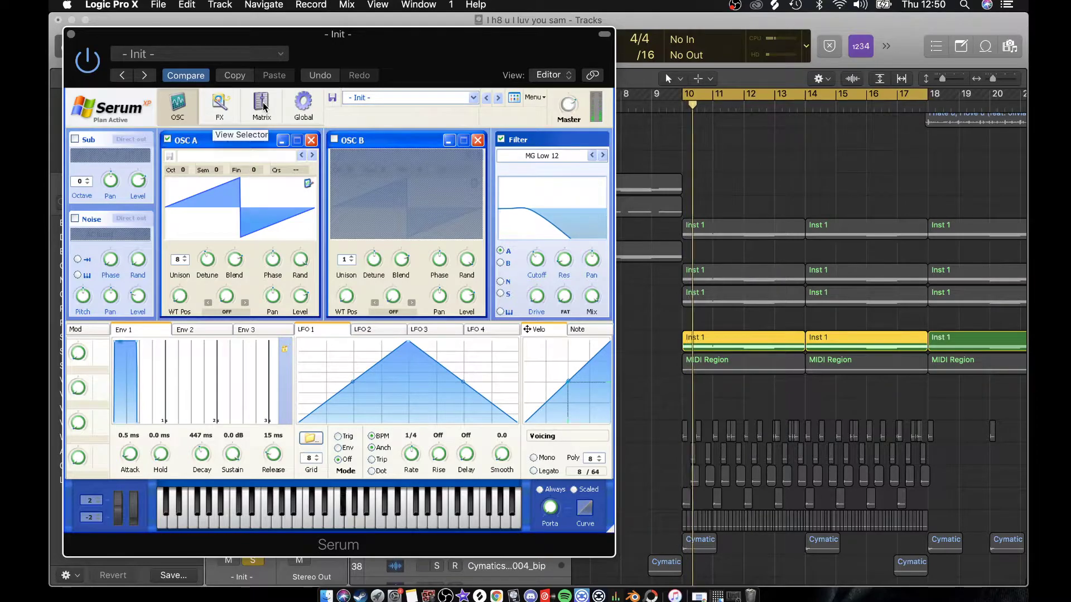
{"action": "left_click_drag", "start_coordinate": [244, 459], "coordinate": [244, 491]}
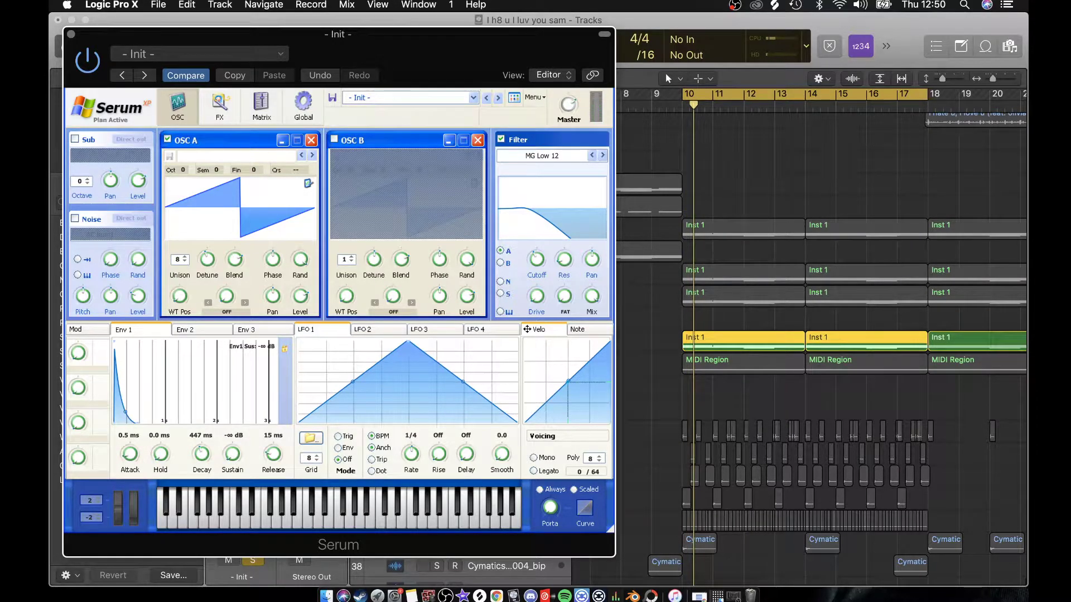
{"action": "mouse_move", "coordinate": [282, 456]}
{"action": "left_mouse_down"}
{"action": "mouse_move", "coordinate": [285, 431]}
{"action": "mouse_move", "coordinate": [284, 463]}
{"action": "left_mouse_up"}
Step: Review the multiband compressor in track 13's Serum effects and close the synth
{"action": "left_click", "coordinate": [219, 112]}
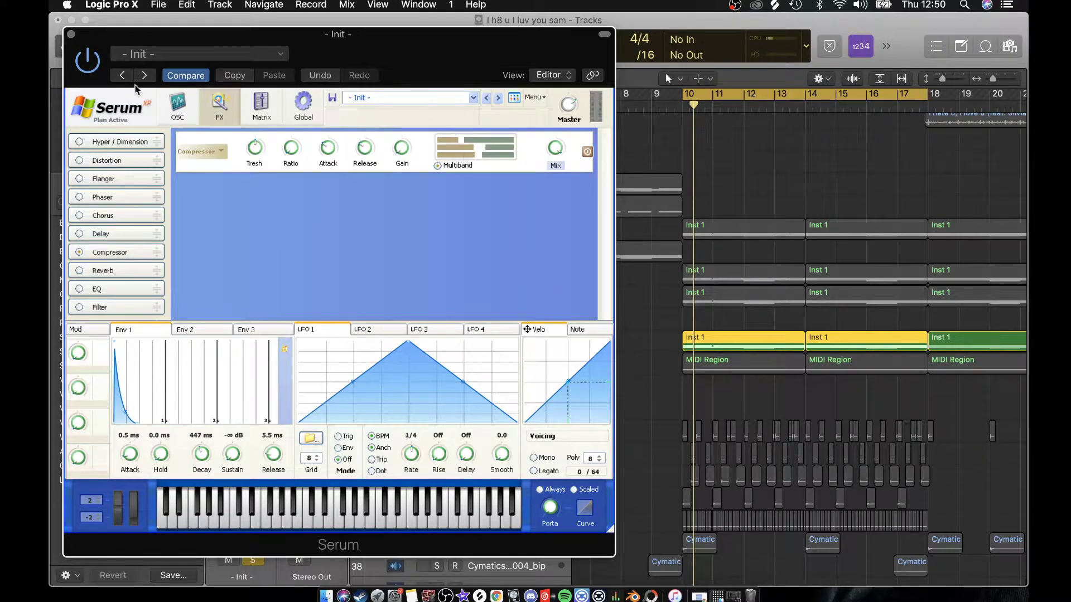
{"action": "left_click", "coordinate": [72, 35]}
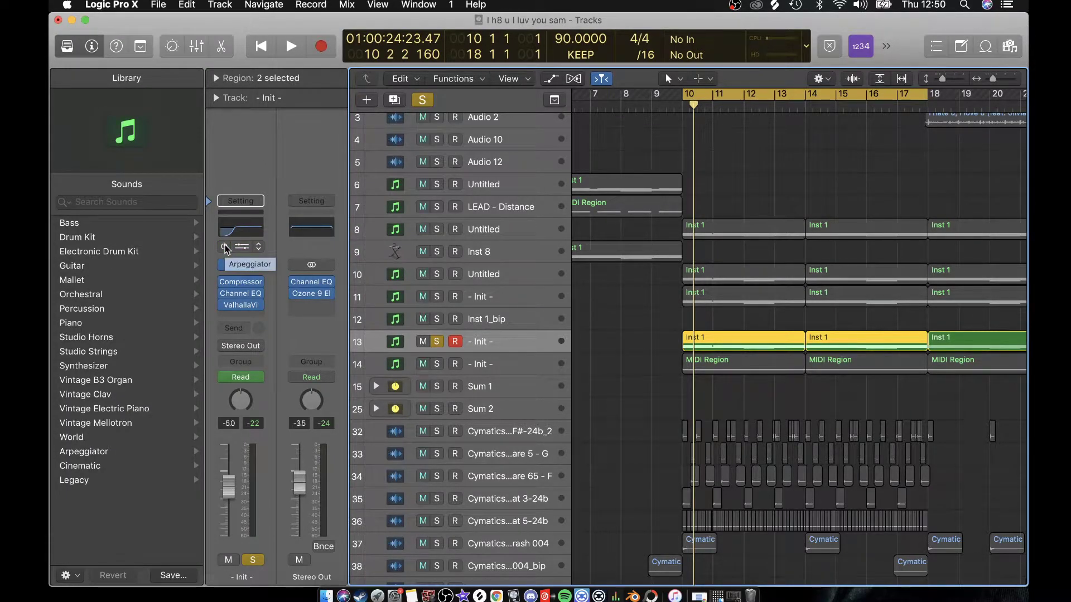
Step: Compare track 13's part from bar 10 with its Arpeggiator MIDI effect off and on, and deselect its regions
{"action": "key", "text": "space"}
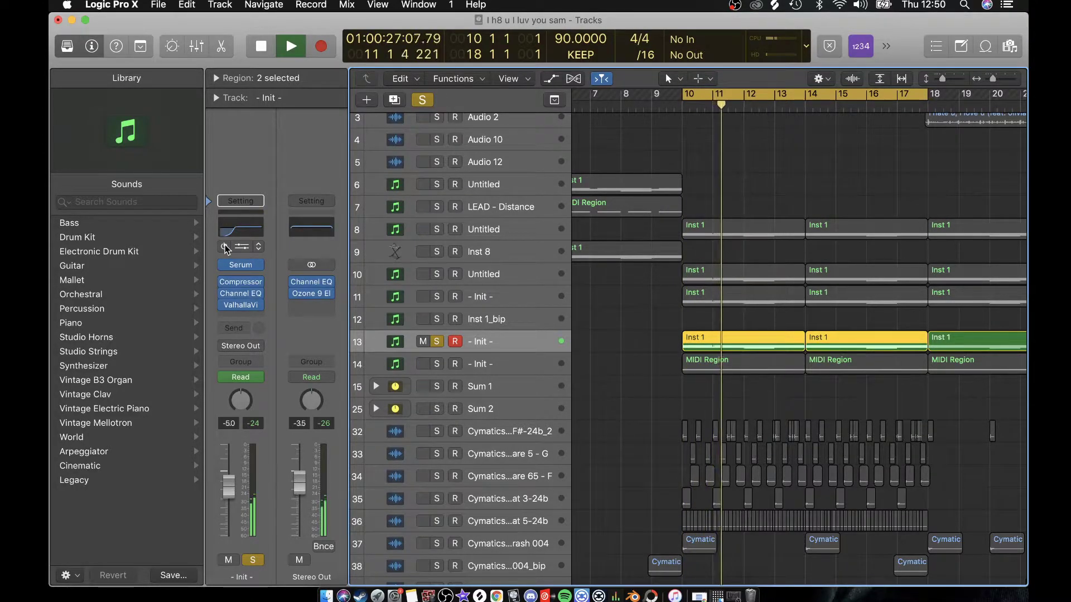
{"action": "key", "text": "space"}
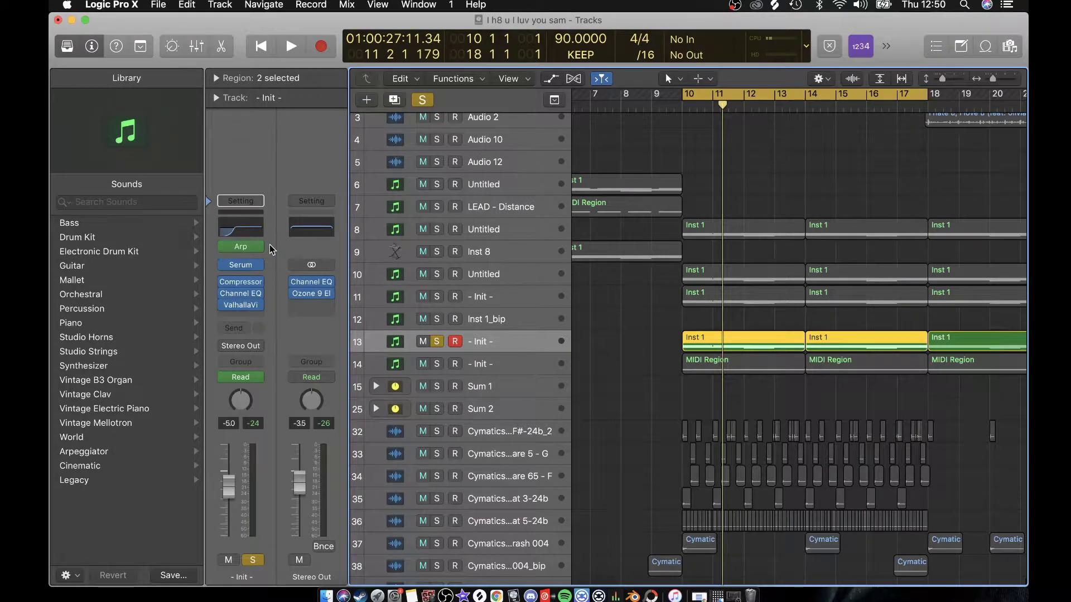
{"action": "key", "text": "space"}
{"action": "key", "text": "XF86AudioRaiseVolume"}
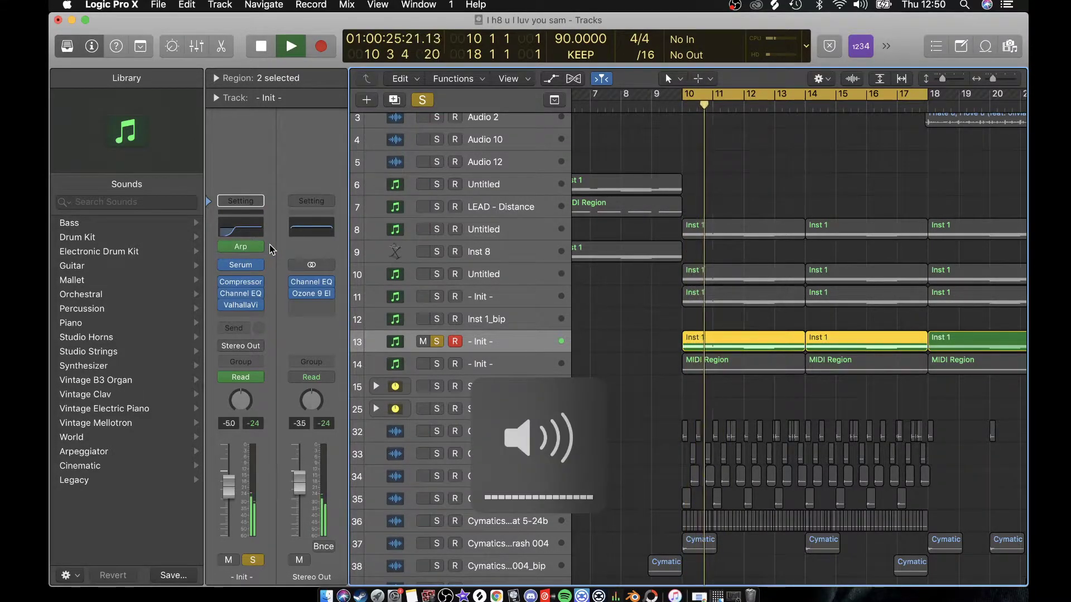
{"action": "key", "text": "space"}
{"action": "left_click", "coordinate": [612, 370]}
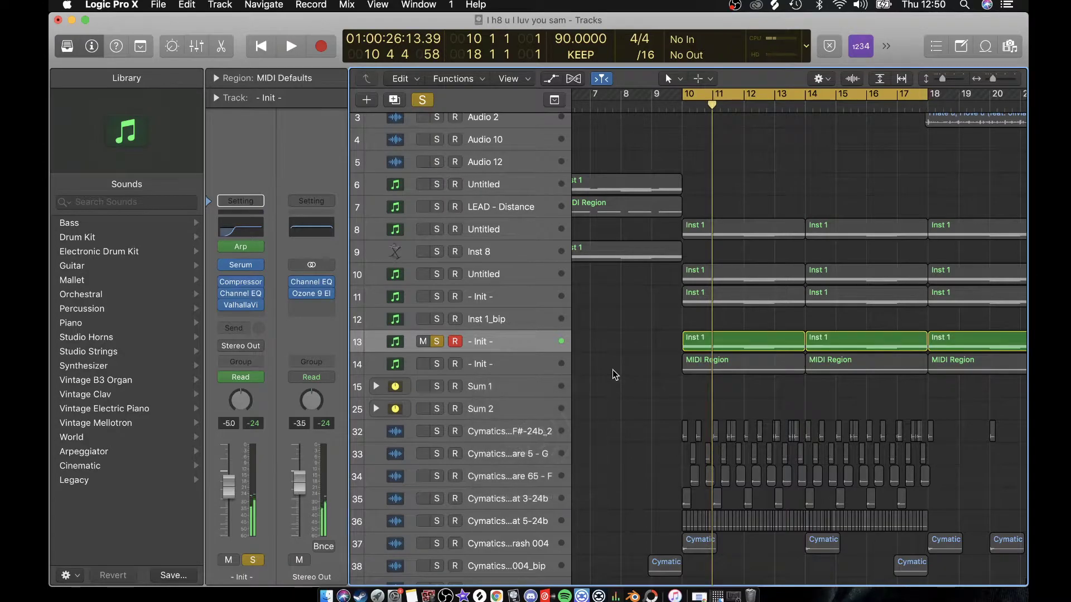
Step: Move the solo from track 13 to track 14 and listen to its MIDI part from bar 10
{"action": "left_click", "coordinate": [437, 341]}
{"action": "left_click", "coordinate": [437, 364]}
{"action": "left_click", "coordinate": [488, 363]}
{"action": "key", "text": "super+Left"}
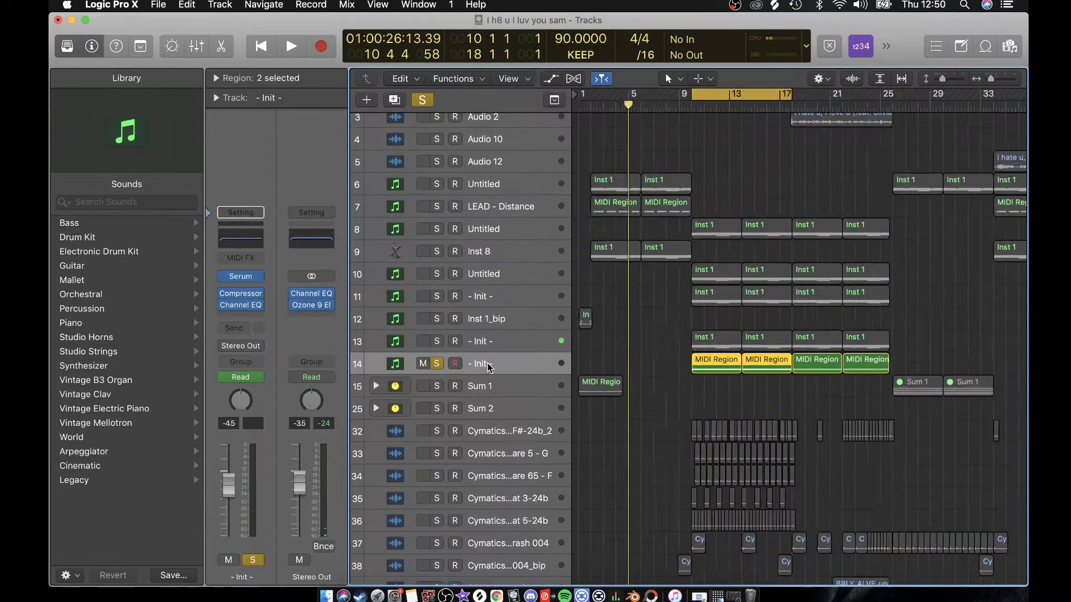
{"action": "key", "text": "super+Right"}
{"action": "key", "text": "space"}
{"action": "left_click", "coordinate": [660, 405]}
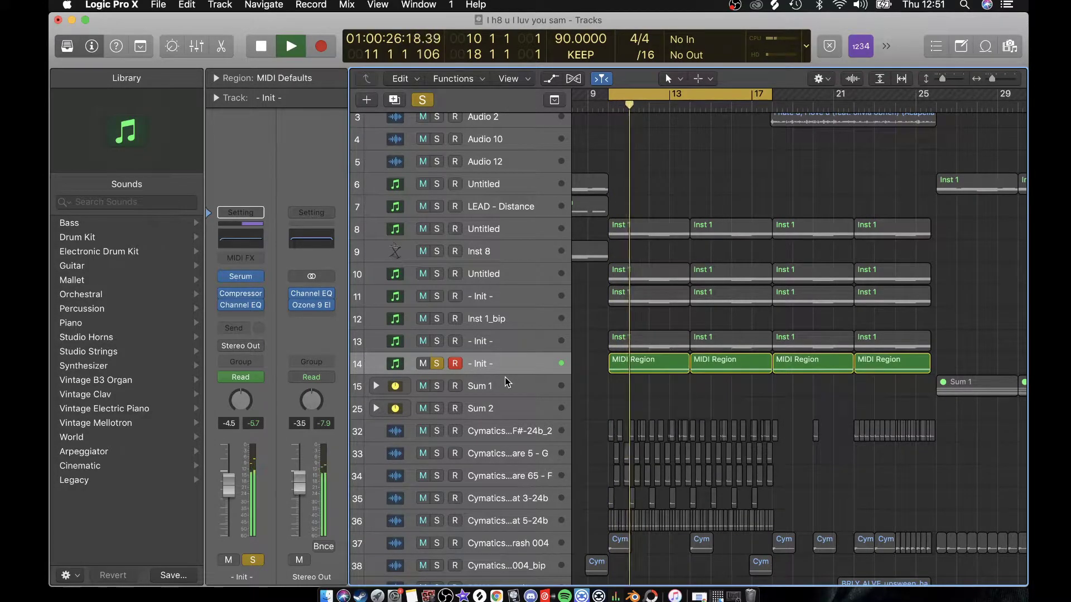
{"action": "key", "text": "space"}
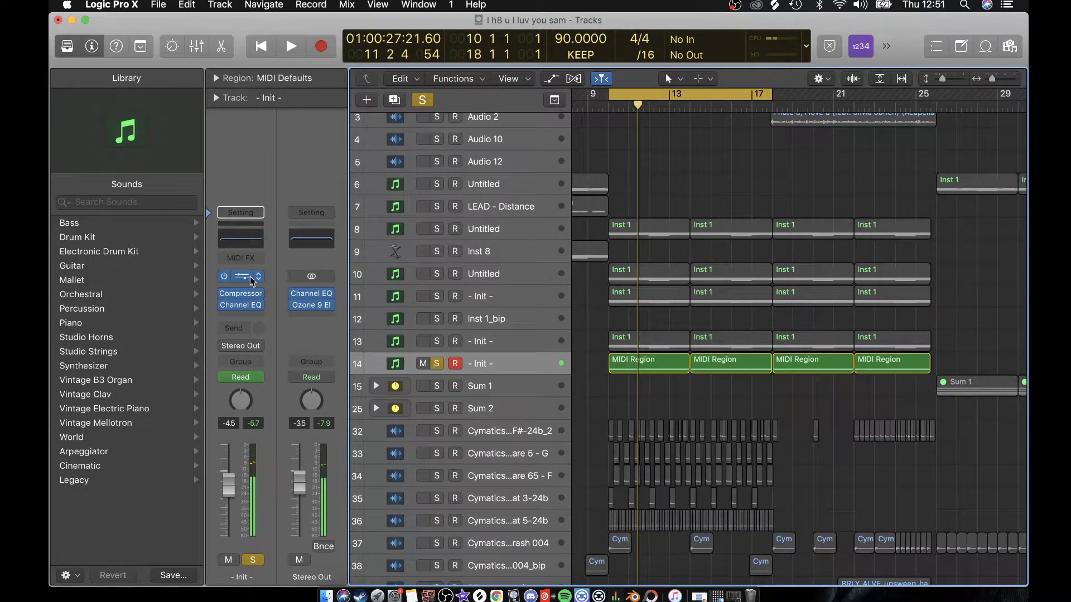
Step: In track 14's Serum effects, adjust the top band of the multiband compressor during playback, and close the synth
{"action": "left_click", "coordinate": [240, 237]}
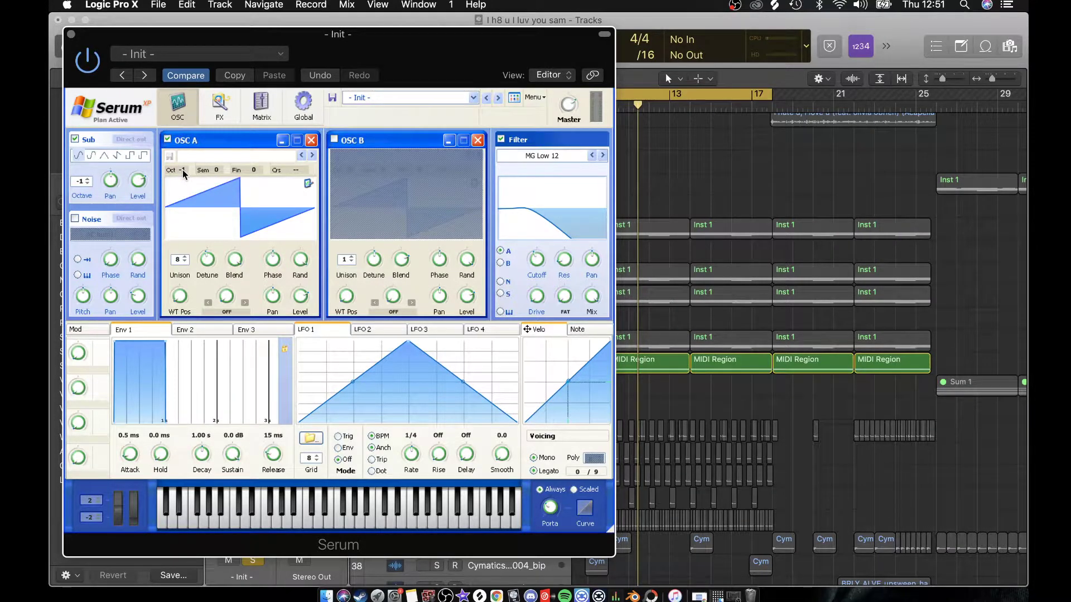
{"action": "left_click", "coordinate": [221, 111]}
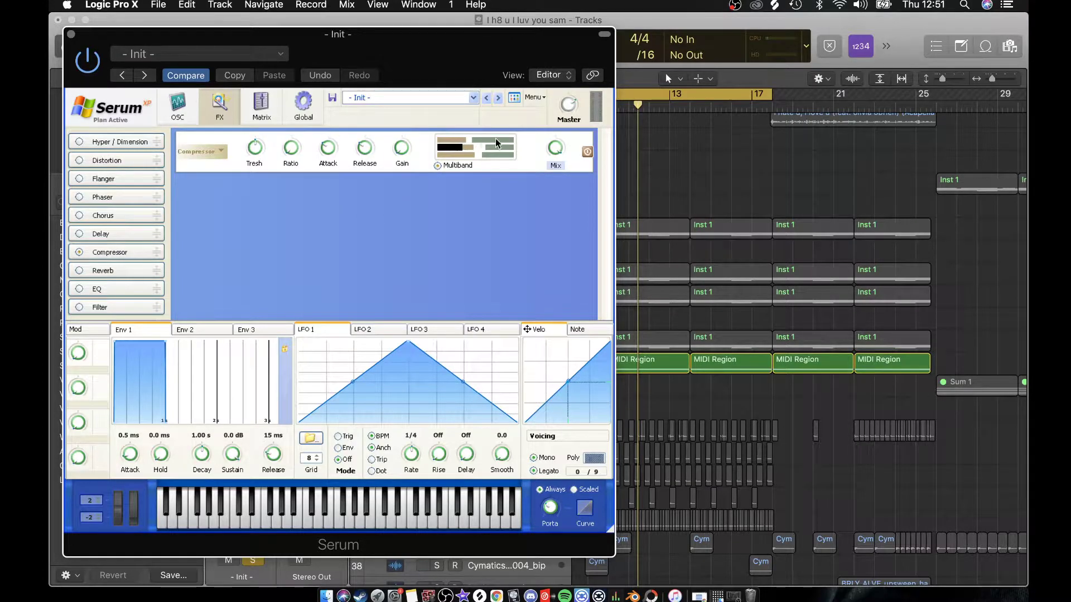
{"action": "left_click_drag", "start_coordinate": [471, 140], "coordinate": [485, 140]}
{"action": "key", "text": "space"}
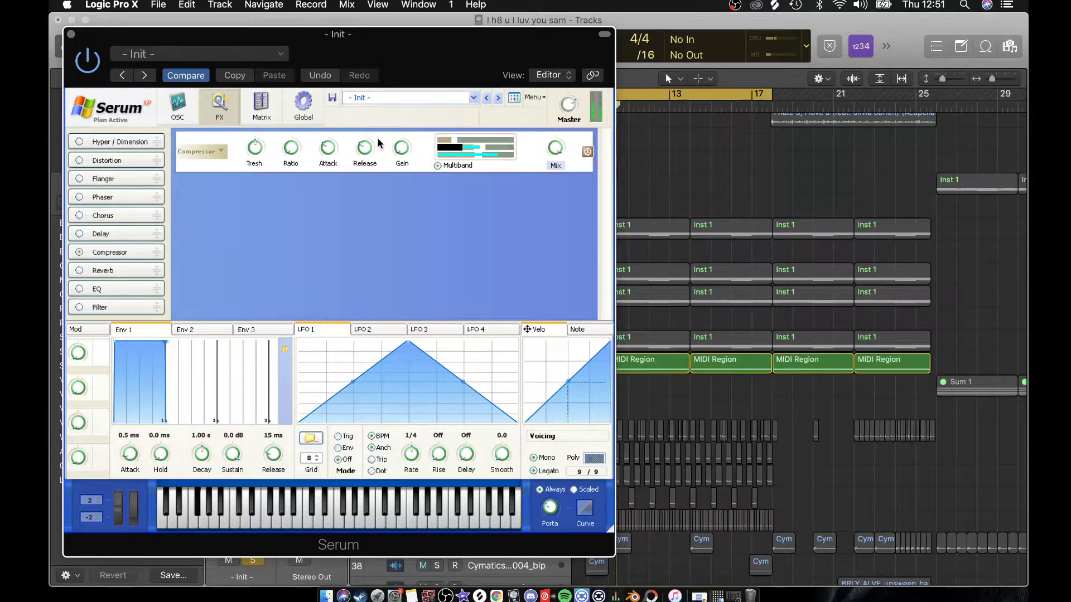
{"action": "left_click_drag", "start_coordinate": [497, 140], "coordinate": [439, 143]}
{"action": "key", "text": "space"}
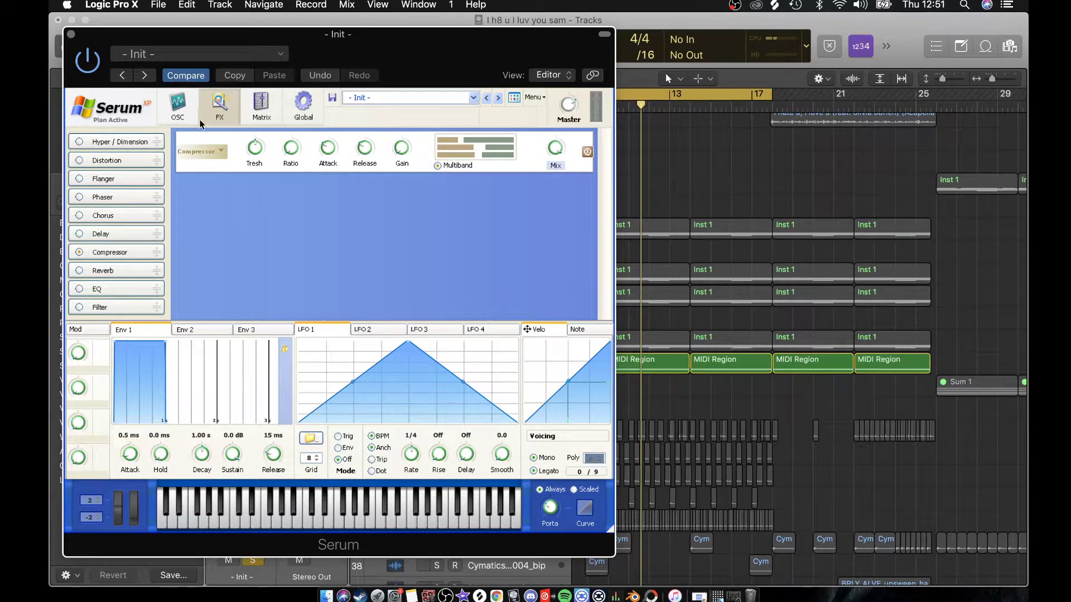
{"action": "left_click", "coordinate": [180, 109]}
{"action": "left_click", "coordinate": [71, 35]}
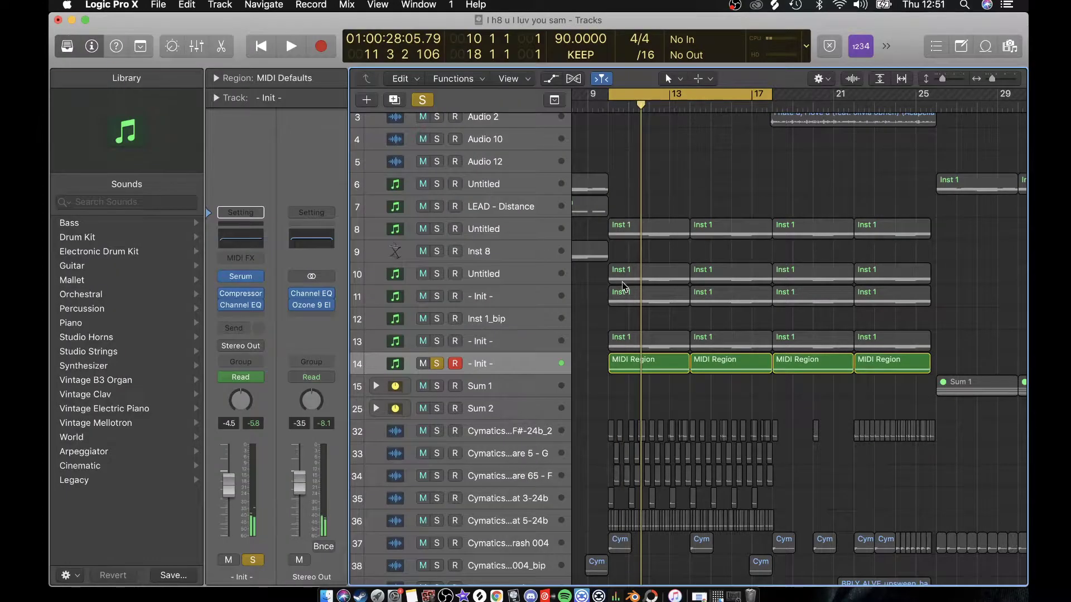
Step: Release the solo on track 14, solo the Cymatics drum tracks 32 to 37, and play them from bar 10
{"action": "left_click", "coordinate": [437, 364]}
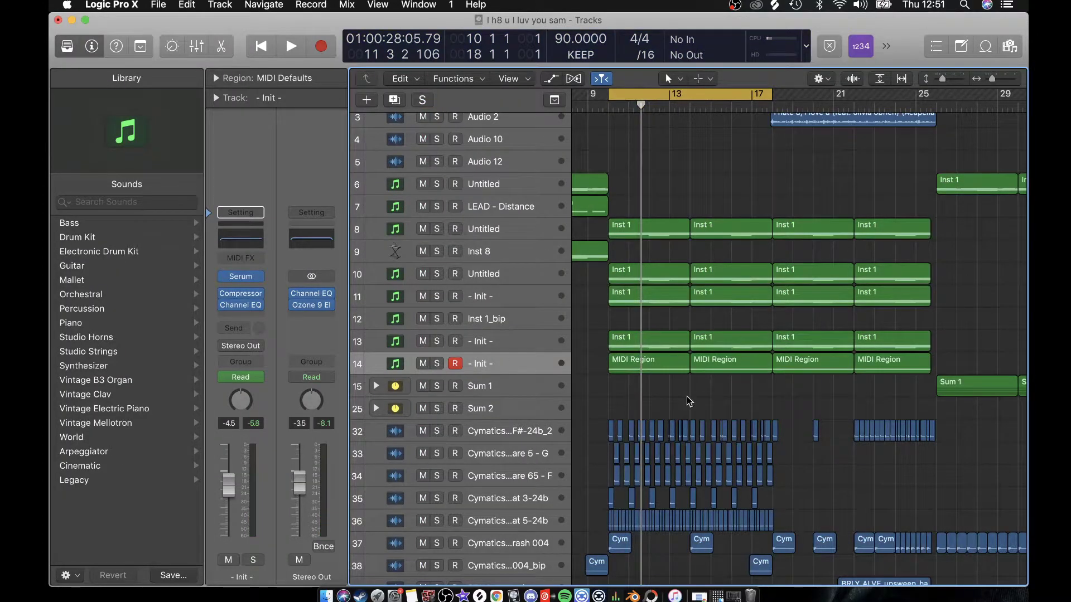
{"action": "scroll", "coordinate": [689, 398], "scroll_direction": "down", "scroll_amount": 3}
{"action": "scroll", "coordinate": [690, 400], "scroll_direction": "up", "scroll_amount": 5}
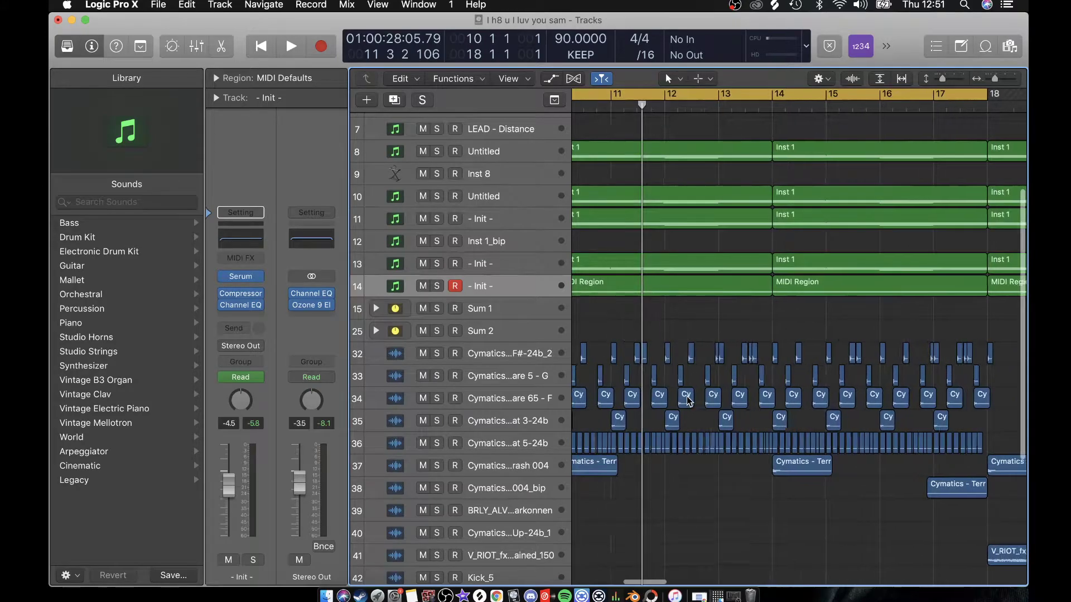
{"action": "scroll", "coordinate": [690, 400], "scroll_direction": "left", "scroll_amount": 2}
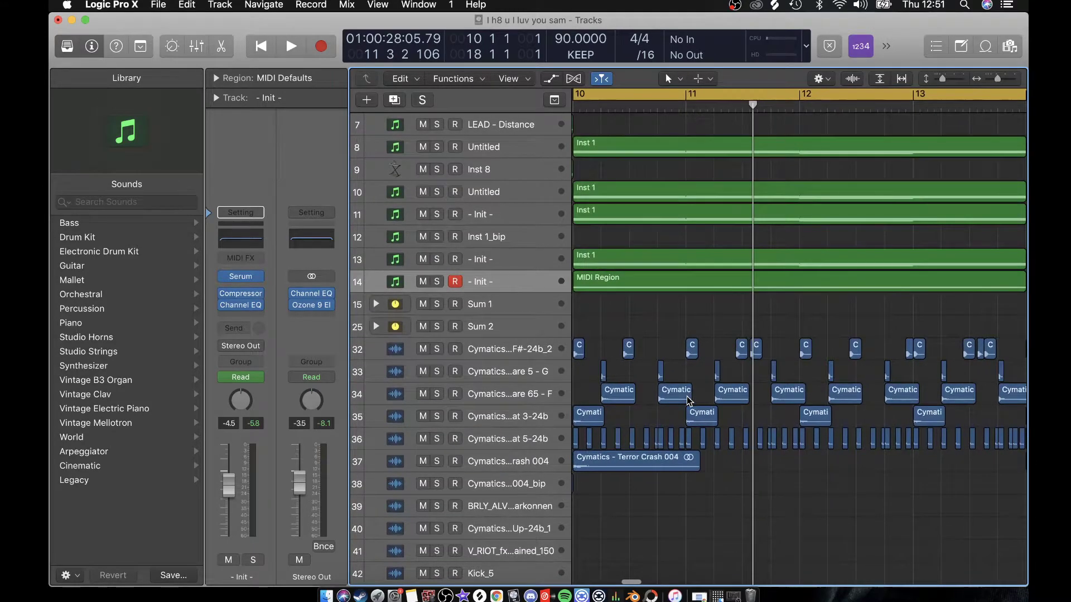
{"action": "left_click_drag", "start_coordinate": [440, 348], "coordinate": [439, 463]}
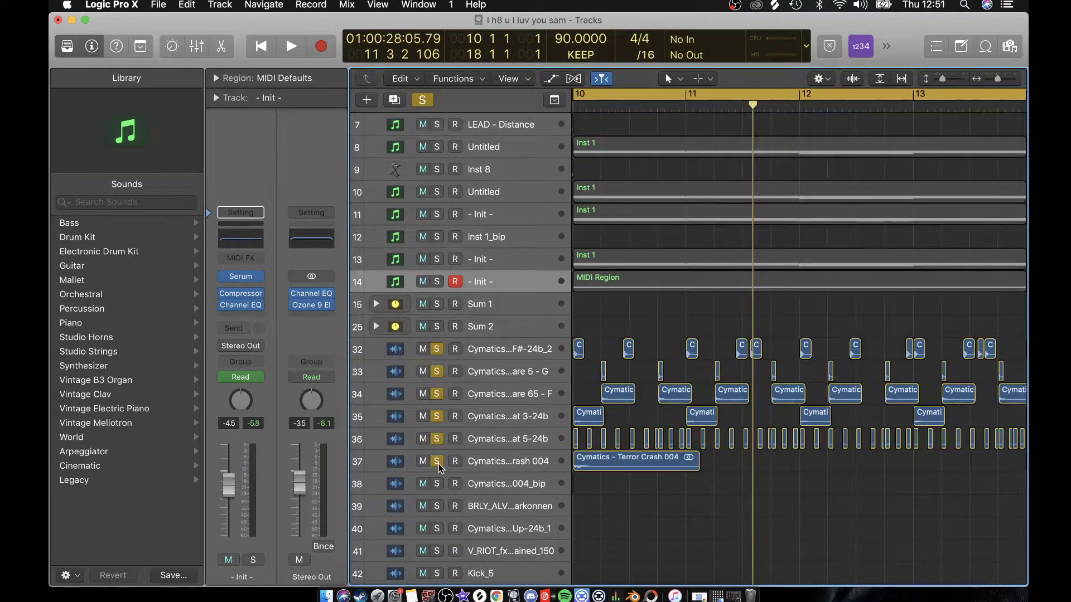
{"action": "key", "text": "space"}
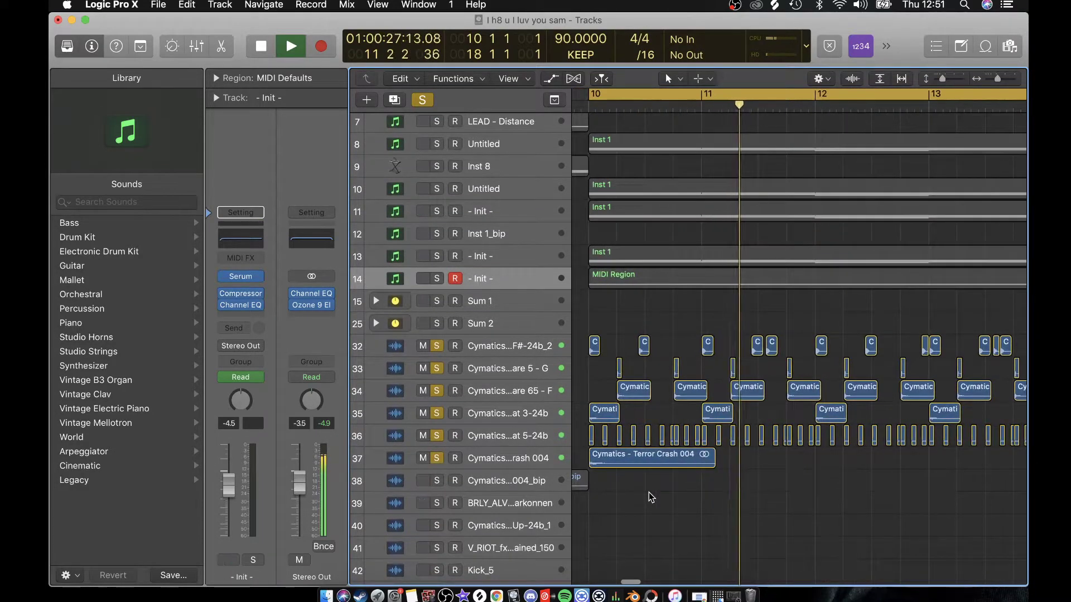
{"action": "key", "text": "space"}
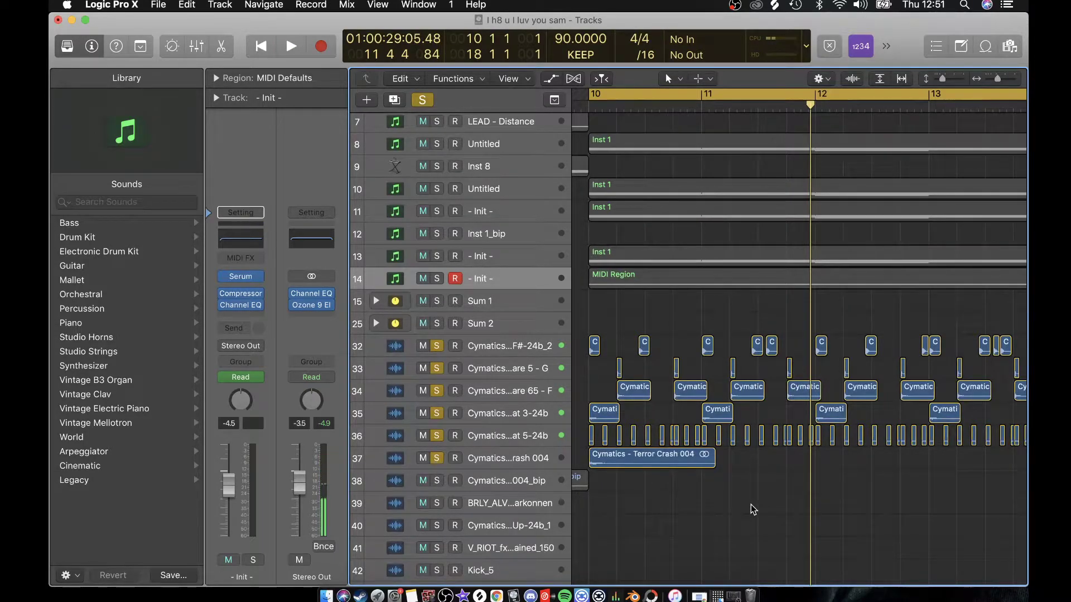
Step: Enlarge the track rows and examine how the kick, snare and hi-hat waveforms line up around bar 10
{"action": "left_click", "coordinate": [961, 79]}
{"action": "left_click", "coordinate": [960, 78]}
{"action": "scroll", "coordinate": [707, 340], "scroll_direction": "up", "scroll_amount": 8}
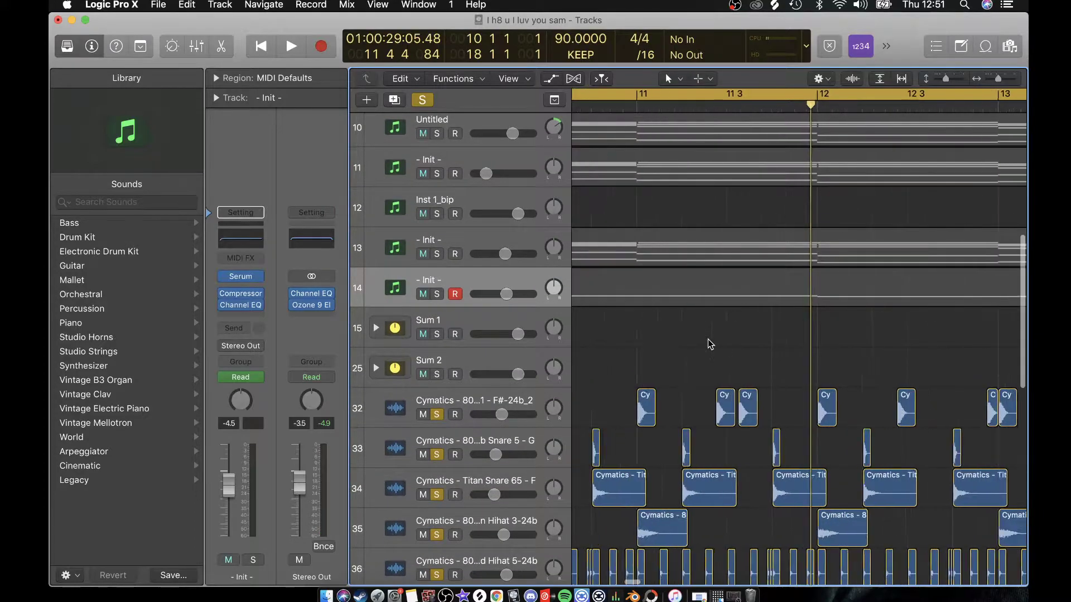
{"action": "scroll", "coordinate": [707, 340], "scroll_direction": "left", "scroll_amount": 2}
{"action": "scroll", "coordinate": [708, 340], "scroll_direction": "left", "scroll_amount": 5}
{"action": "scroll", "coordinate": [708, 339], "scroll_direction": "up", "scroll_amount": 3}
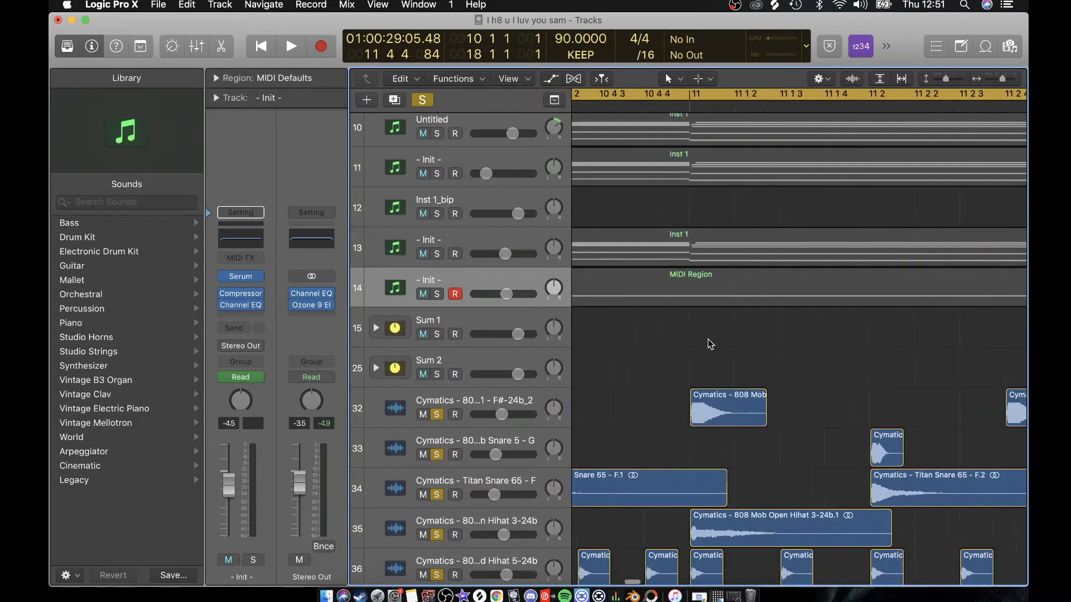
{"action": "scroll", "coordinate": [708, 340], "scroll_direction": "left", "scroll_amount": 4}
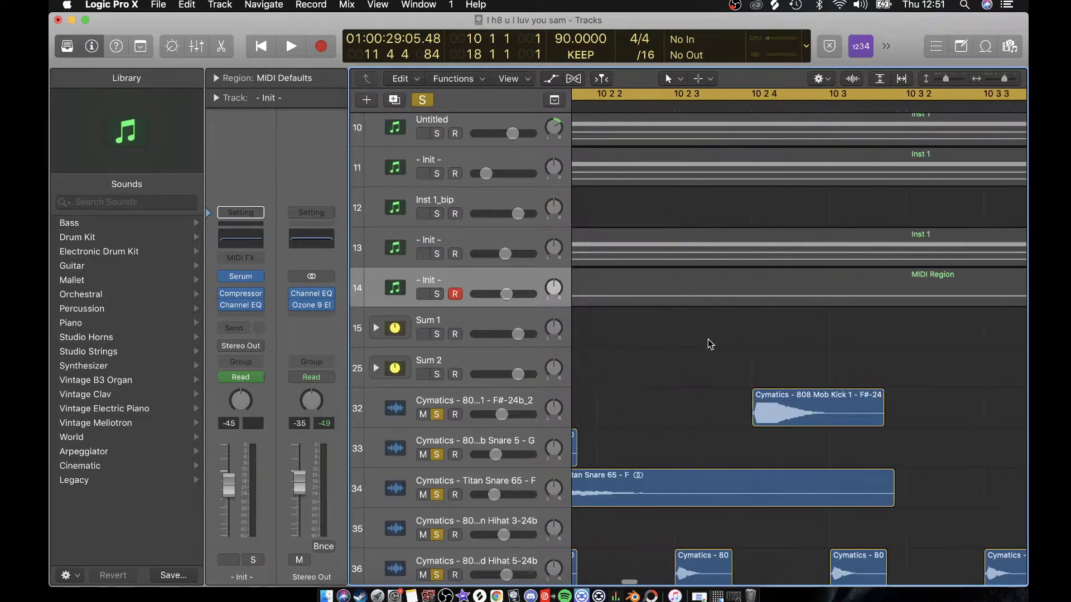
{"action": "scroll", "coordinate": [708, 340], "scroll_direction": "left", "scroll_amount": 6}
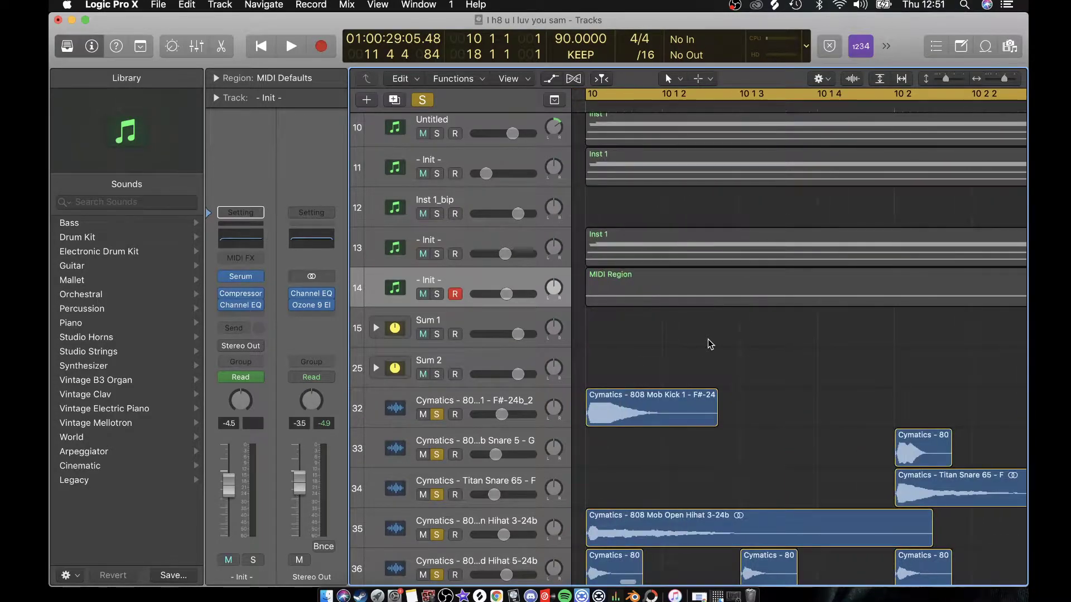
{"action": "scroll", "coordinate": [708, 339], "scroll_direction": "up", "scroll_amount": 5}
{"action": "scroll", "coordinate": [710, 343], "scroll_direction": "right", "scroll_amount": 3}
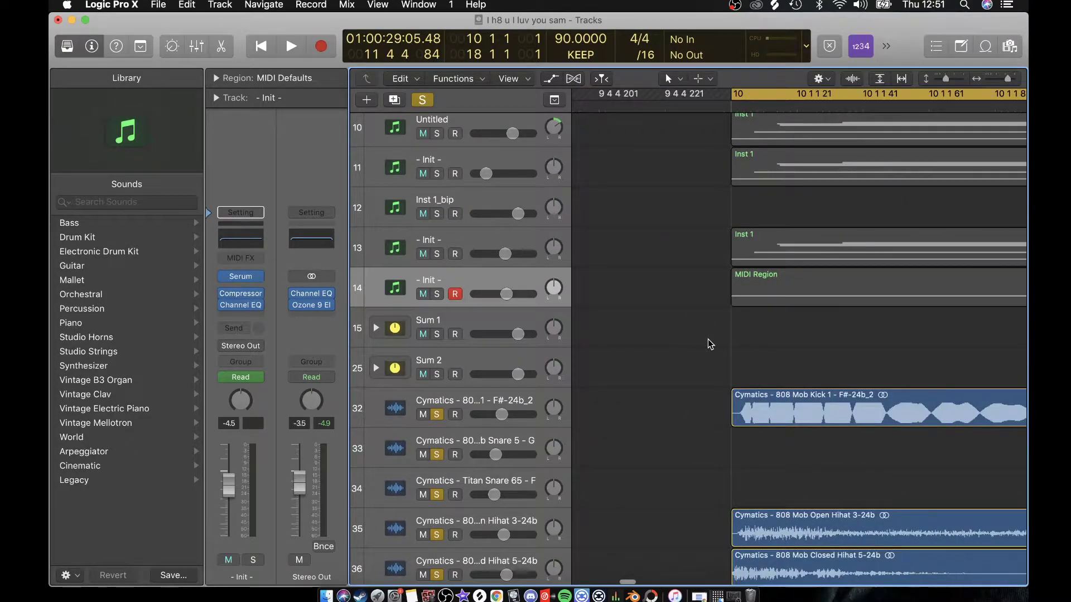
{"action": "scroll", "coordinate": [709, 343], "scroll_direction": "down", "scroll_amount": 5}
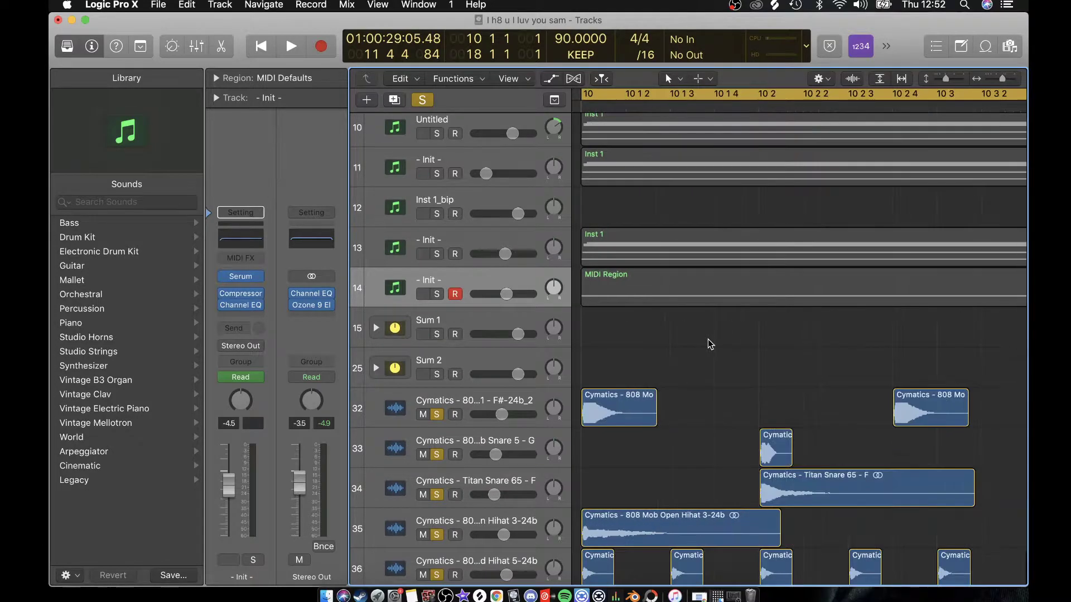
Step: Play the soloed drums from bar 10, and place the playhead where the kick's waveform starts at bar 11
{"action": "key", "text": "space"}
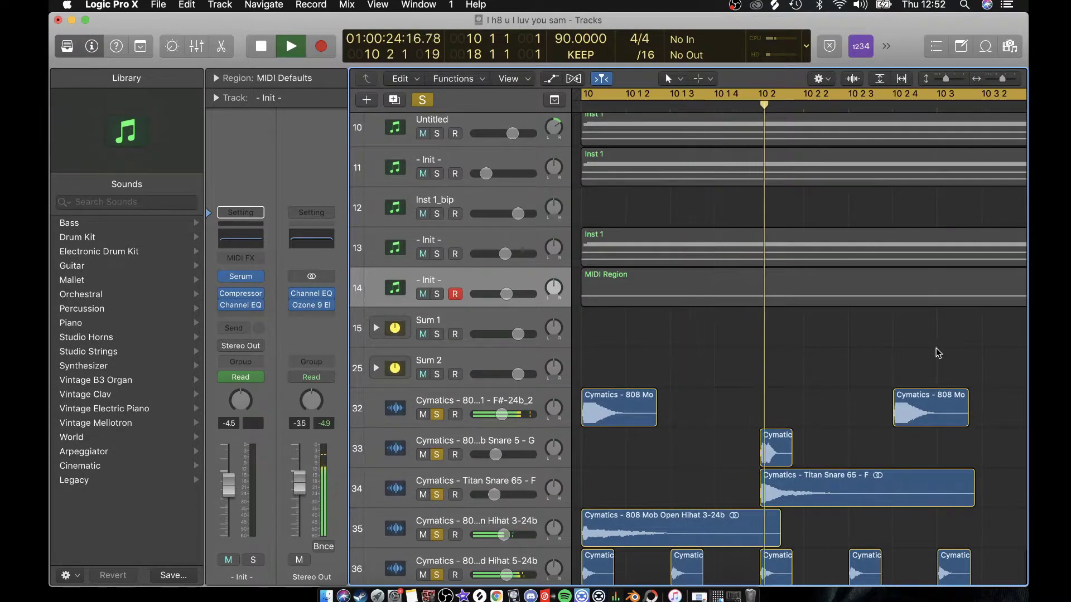
{"action": "scroll", "coordinate": [899, 494], "scroll_direction": "down", "scroll_amount": 3}
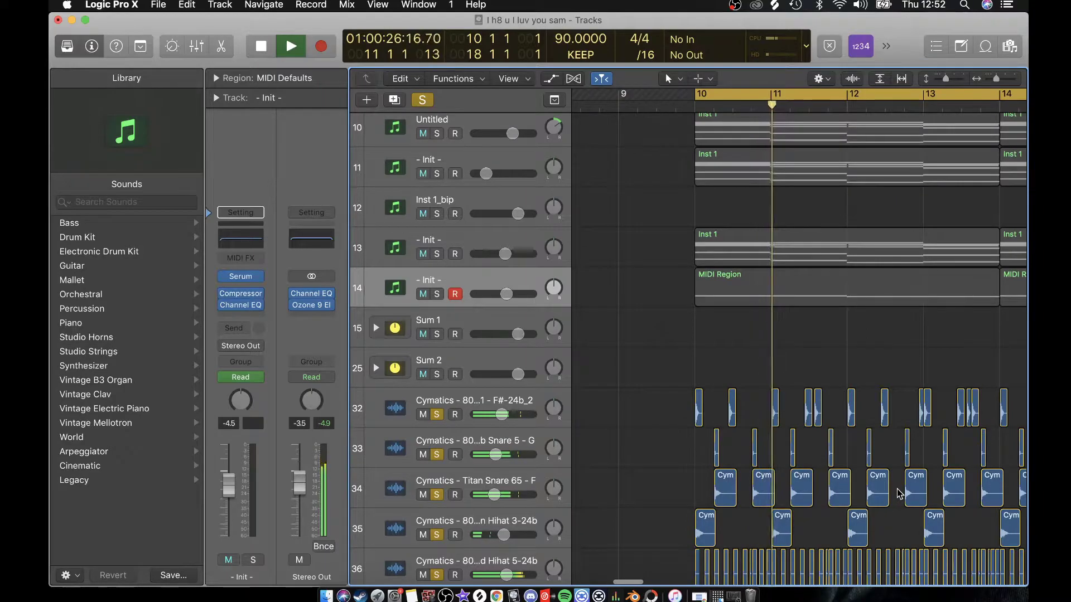
{"action": "key", "text": "space"}
{"action": "scroll", "coordinate": [899, 493], "scroll_direction": "up", "scroll_amount": 8}
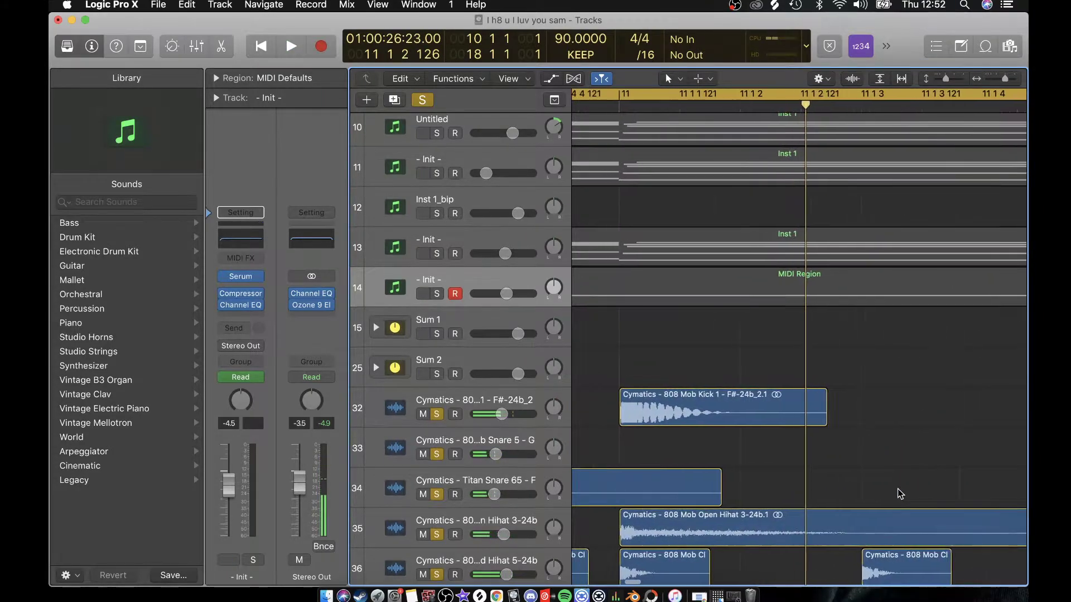
{"action": "scroll", "coordinate": [899, 494], "scroll_direction": "up", "scroll_amount": 2}
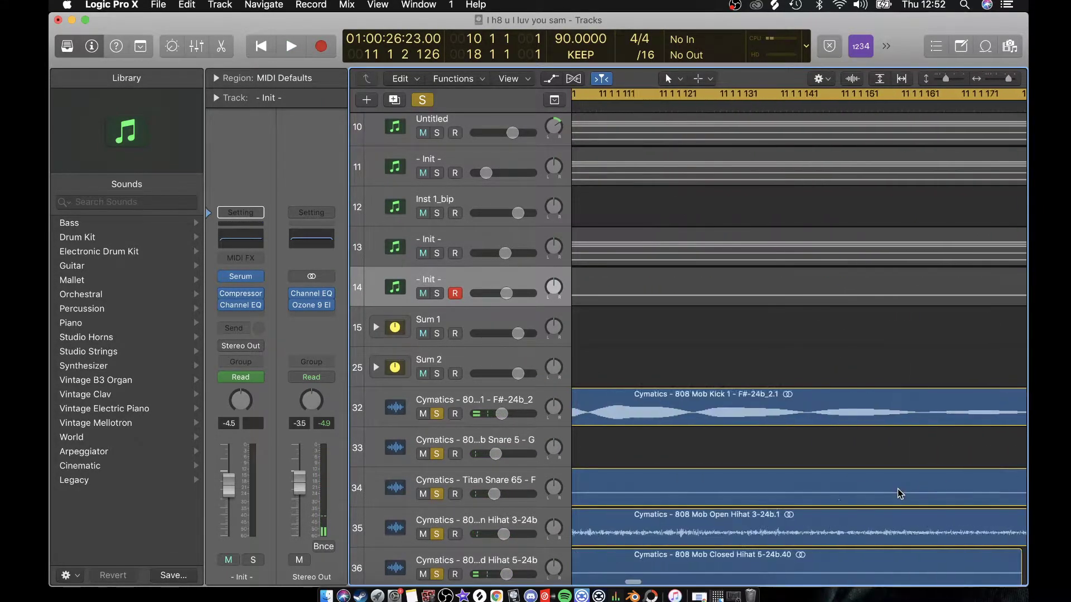
{"action": "scroll", "coordinate": [899, 494], "scroll_direction": "left", "scroll_amount": 5}
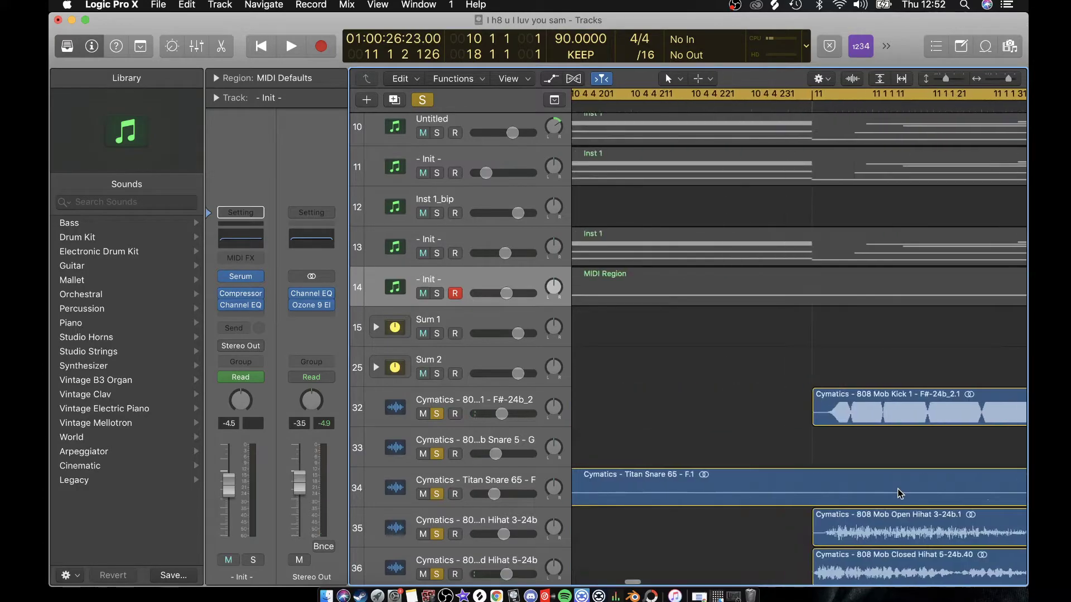
{"action": "left_click", "coordinate": [831, 418]}
{"action": "left_click", "coordinate": [832, 106]}
{"action": "left_click_drag", "start_coordinate": [831, 106], "coordinate": [829, 107]}
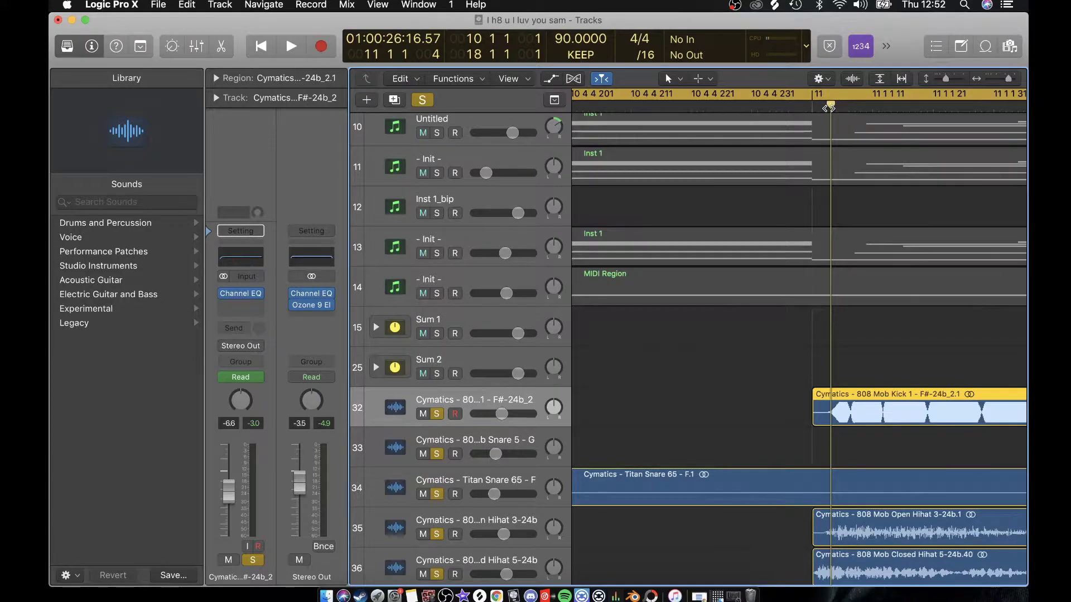
Step: Examine the overall drum pattern on tracks 32 to 37 from bar 10, including the Terror Crash regions
{"action": "key", "text": "super+Left"}
{"action": "key", "text": "super+Left"}
{"action": "key", "text": "super+Left"}
{"action": "key", "text": "super+Left"}
{"action": "key", "text": "super+Left"}
{"action": "key", "text": "super+Left"}
{"action": "key", "text": "super+Left"}
{"action": "key", "text": "super+Left"}
{"action": "key", "text": "super+Left"}
{"action": "key", "text": "super+Left"}
{"action": "key", "text": "super+Left"}
{"action": "key", "text": "super+Left"}
{"action": "key", "text": "super+Left"}
{"action": "key", "text": "super+Left"}
{"action": "key", "text": "super+Left"}
{"action": "key", "text": "super+Left"}
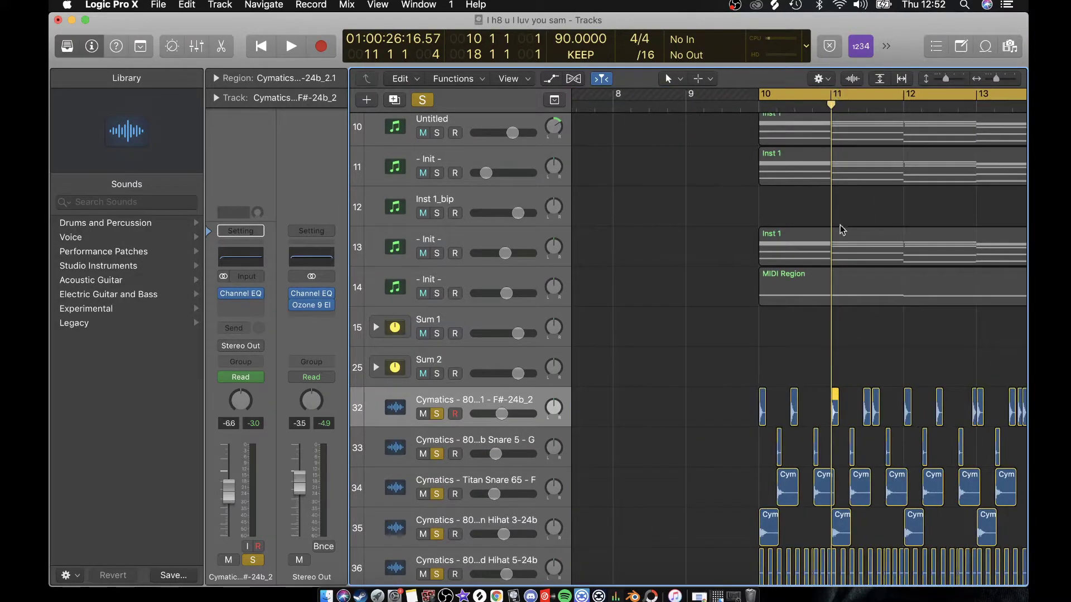
{"action": "scroll", "coordinate": [820, 343], "scroll_direction": "down", "scroll_amount": 4}
{"action": "scroll", "coordinate": [794, 359], "scroll_direction": "down", "scroll_amount": 1}
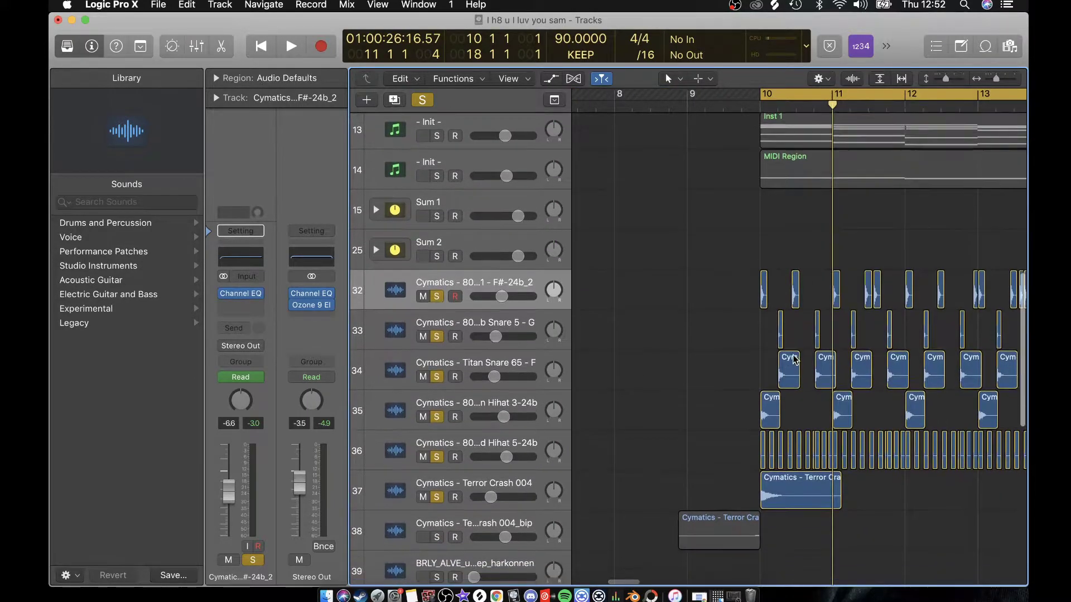
{"action": "scroll", "coordinate": [795, 358], "scroll_direction": "right", "scroll_amount": 3}
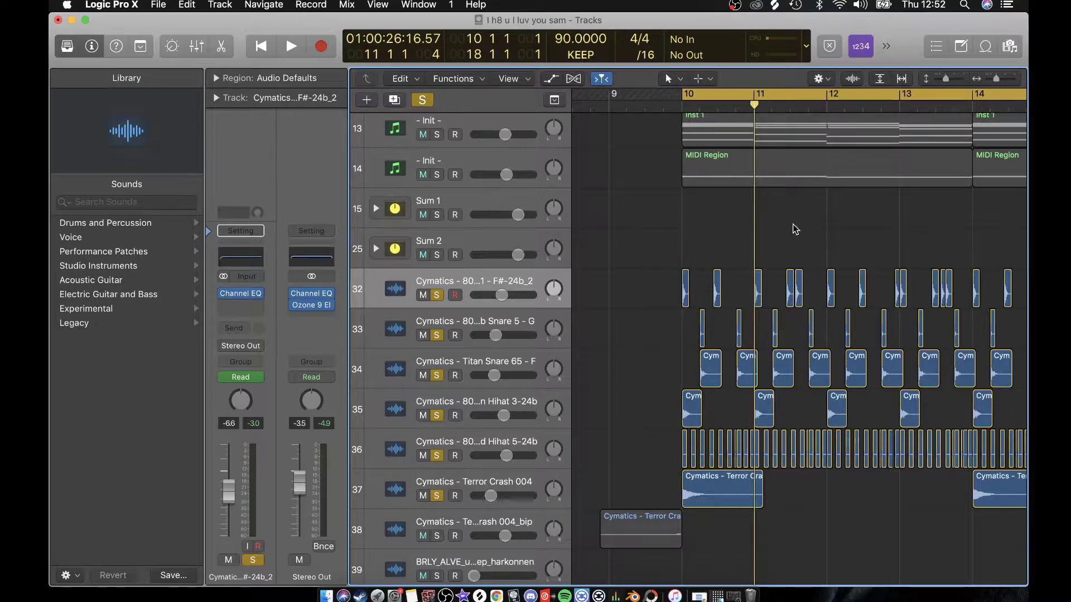
Step: Keep only the Snare 5 track 33 soloed, play it from bar 10, and release its solo
{"action": "left_click", "coordinate": [684, 107]}
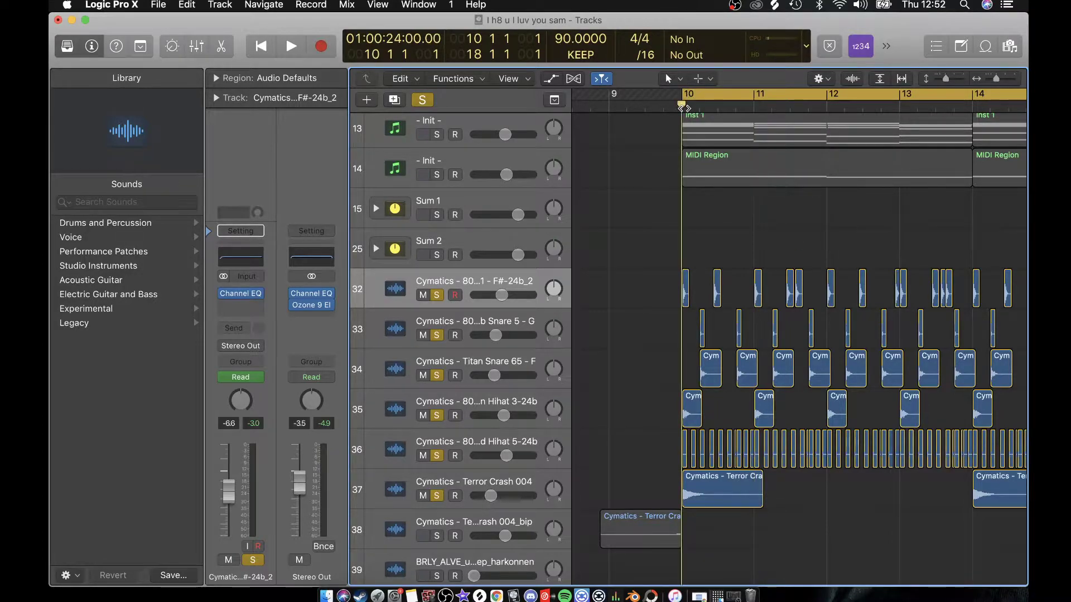
{"action": "left_click", "coordinate": [442, 299]}
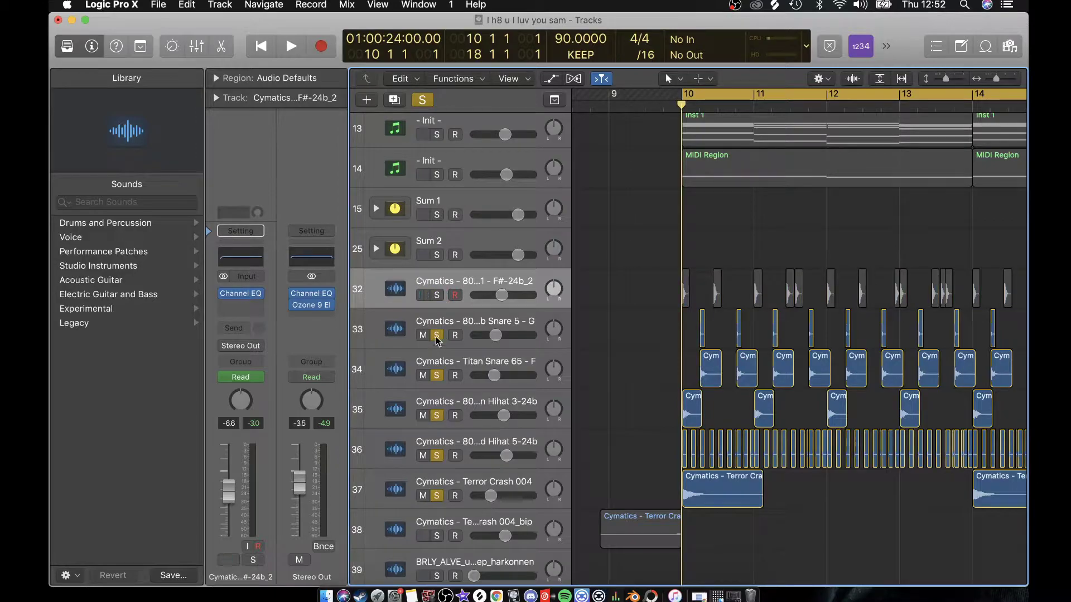
{"action": "left_click_drag", "start_coordinate": [437, 380], "coordinate": [437, 496]}
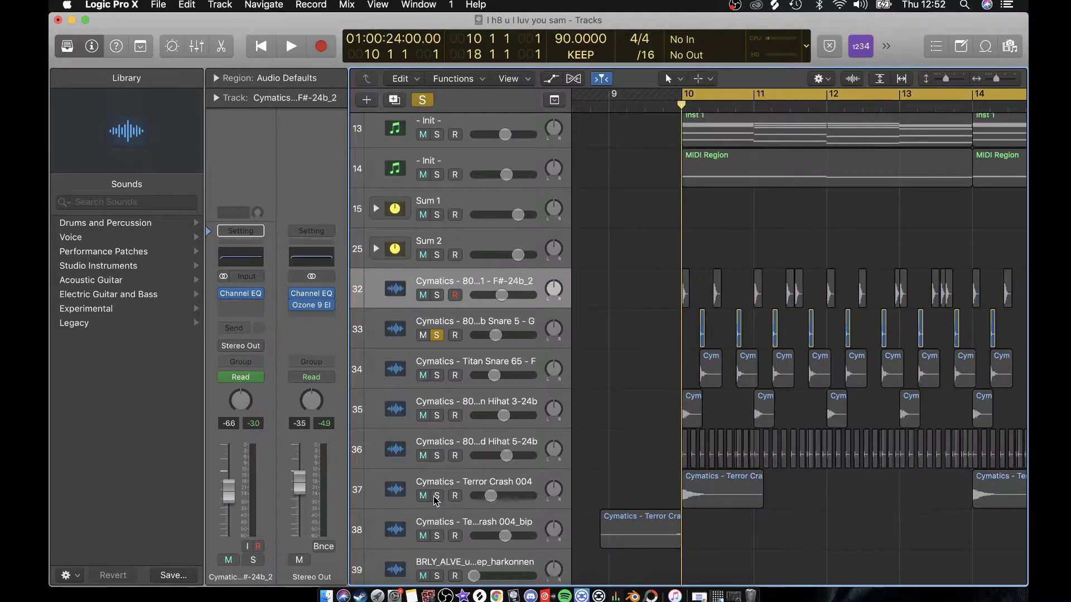
{"action": "key", "text": "space"}
{"action": "key", "text": "super+Right"}
{"action": "key", "text": "super+Right"}
{"action": "key", "text": "super+Right"}
{"action": "key", "text": "super+Right"}
{"action": "key", "text": "super+Right"}
{"action": "key", "text": "super+Right"}
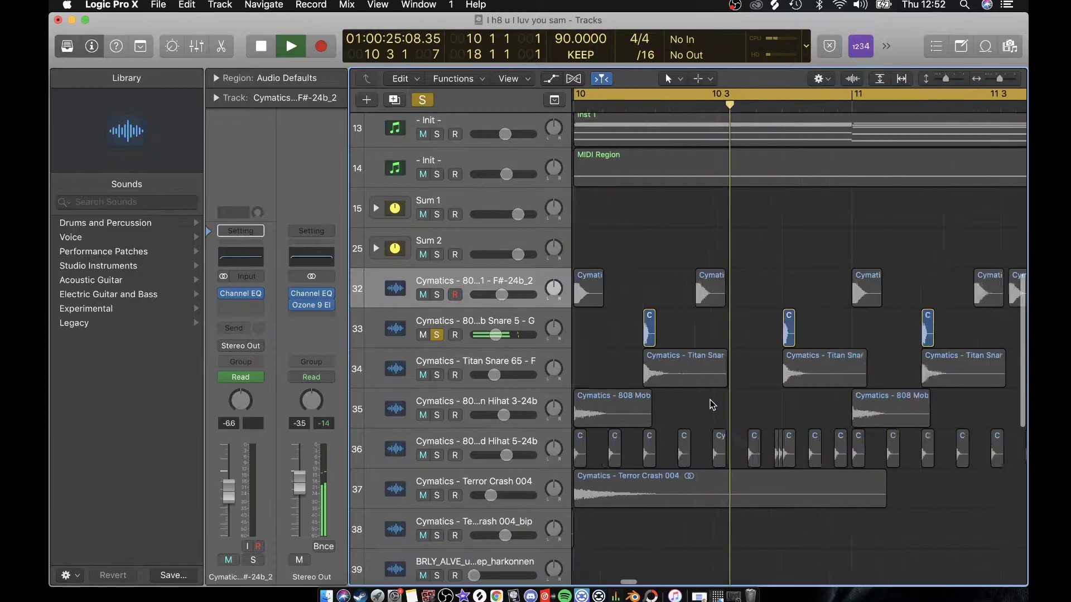
{"action": "key", "text": "super+Left"}
{"action": "key", "text": "super+Left"}
{"action": "key", "text": "super+Left"}
{"action": "key", "text": "super+Left"}
{"action": "key", "text": "super+Left"}
{"action": "key", "text": "super+Left"}
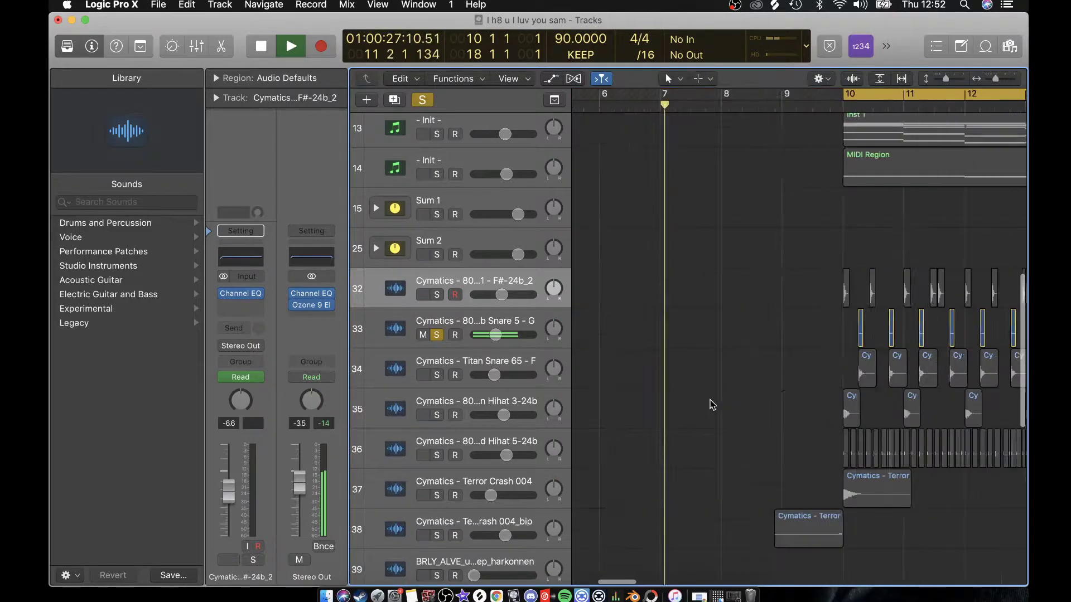
{"action": "key", "text": "space"}
{"action": "left_click", "coordinate": [441, 337]}
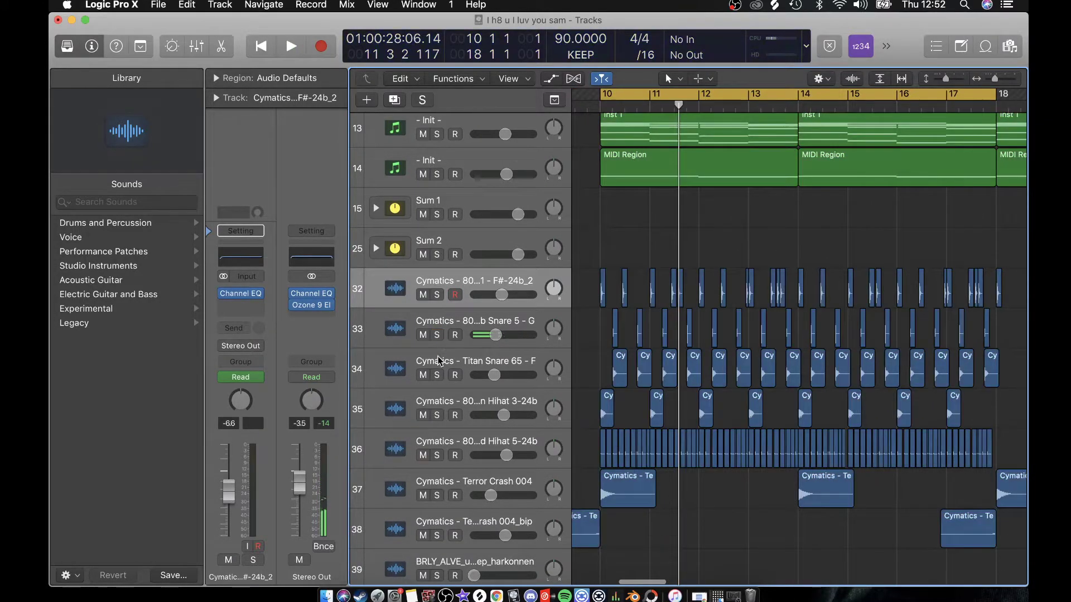
Step: Solo the Titan Snare 65 on track 34, play it from bar 10, and release the solo
{"action": "left_click", "coordinate": [441, 362]}
{"action": "left_click", "coordinate": [439, 375]}
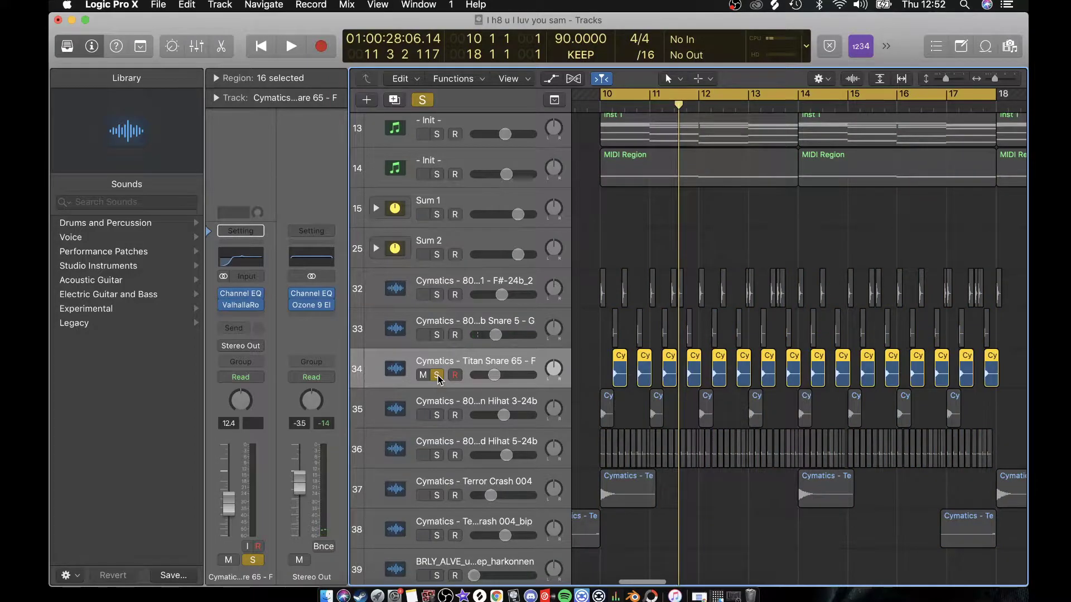
{"action": "key", "text": "space"}
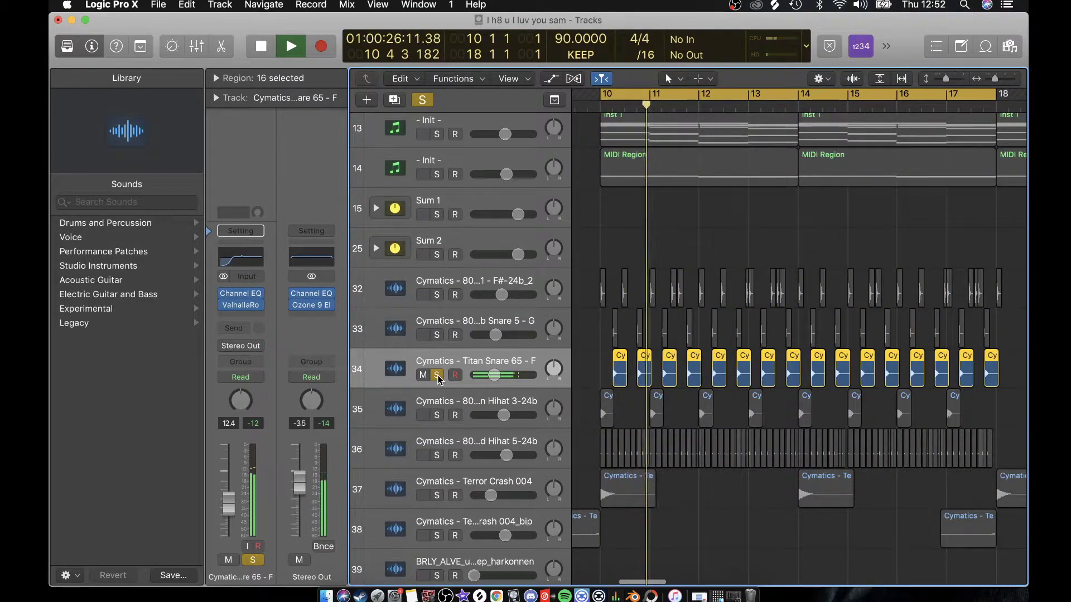
{"action": "key", "text": "space"}
{"action": "left_click", "coordinate": [438, 375]}
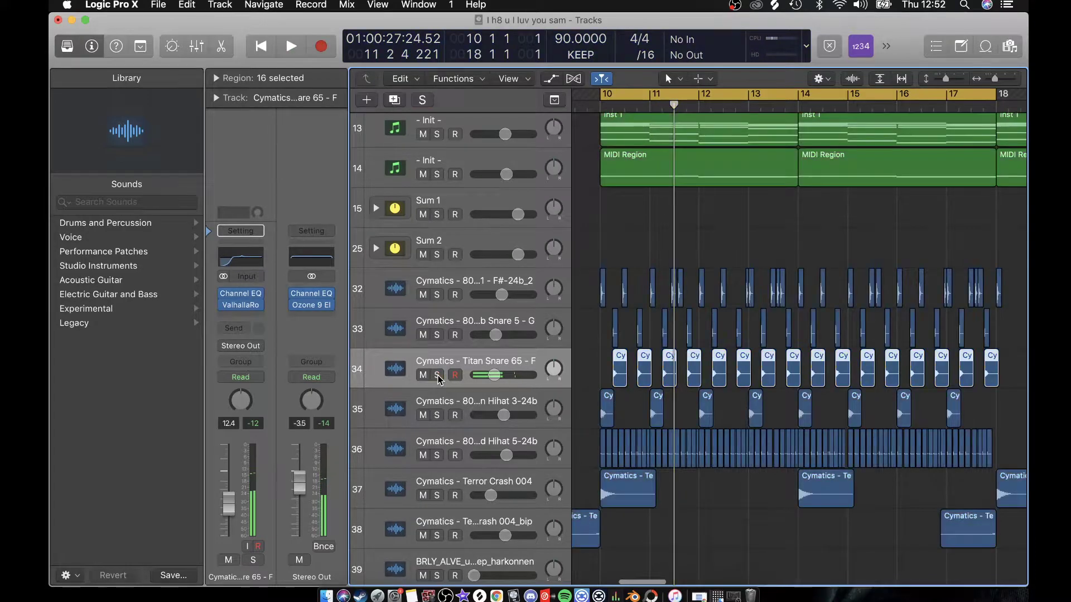
Step: Solo the Hihat 3 on track 35, play it from bar 10, and release the solo
{"action": "left_click", "coordinate": [437, 415]}
{"action": "left_click", "coordinate": [474, 404]}
{"action": "key", "text": "space"}
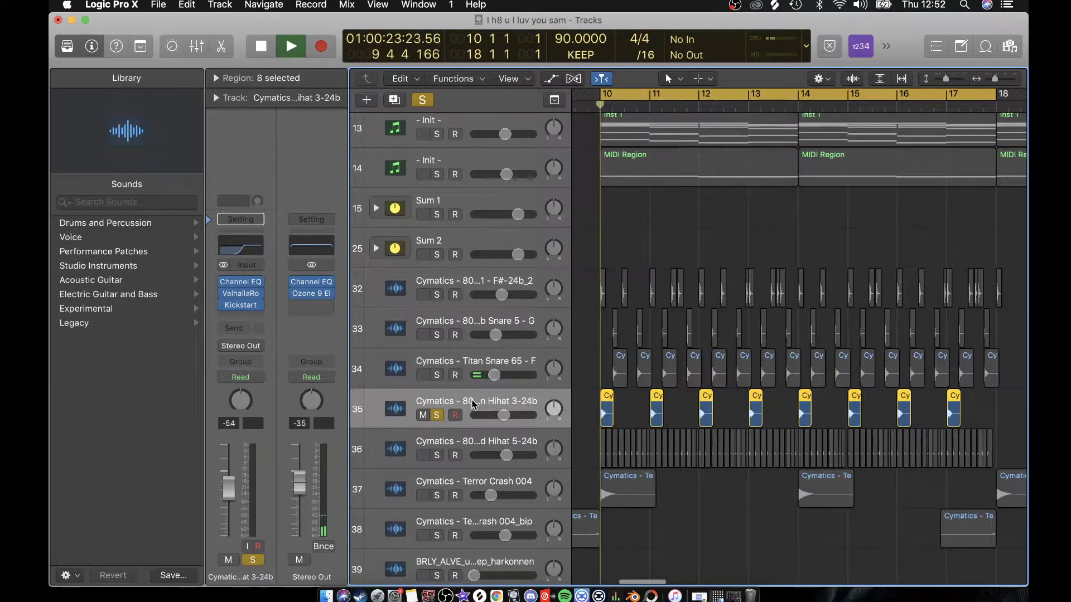
{"action": "key", "text": "space"}
{"action": "left_click", "coordinate": [439, 417]}
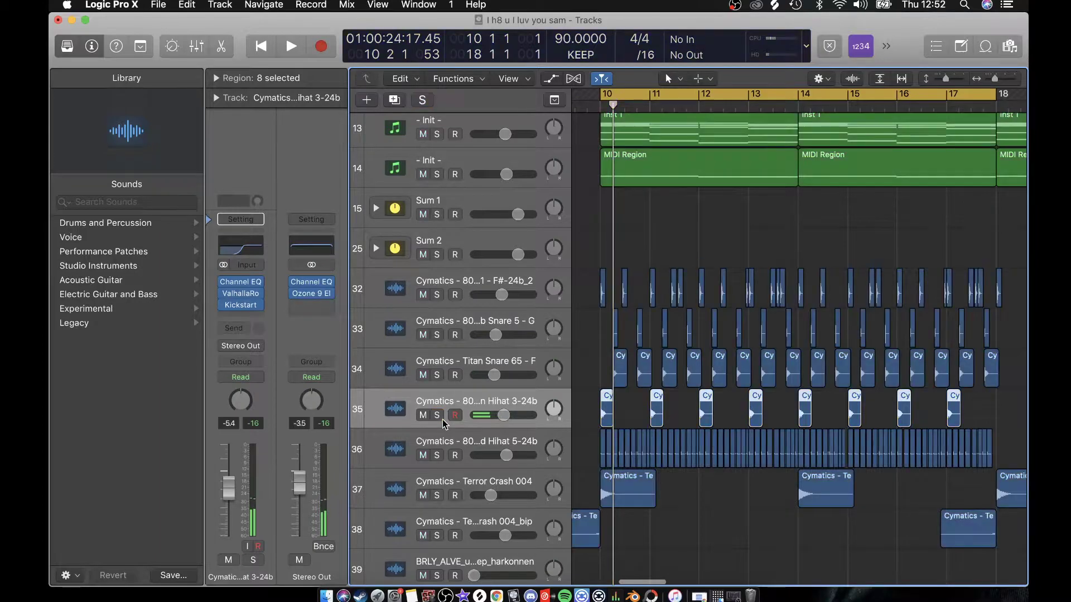
Step: Solo the Hihat 5 on track 36, play it from bar 10, and release the solo
{"action": "left_click", "coordinate": [437, 456]}
{"action": "key", "text": "space"}
{"action": "left_click", "coordinate": [454, 436]}
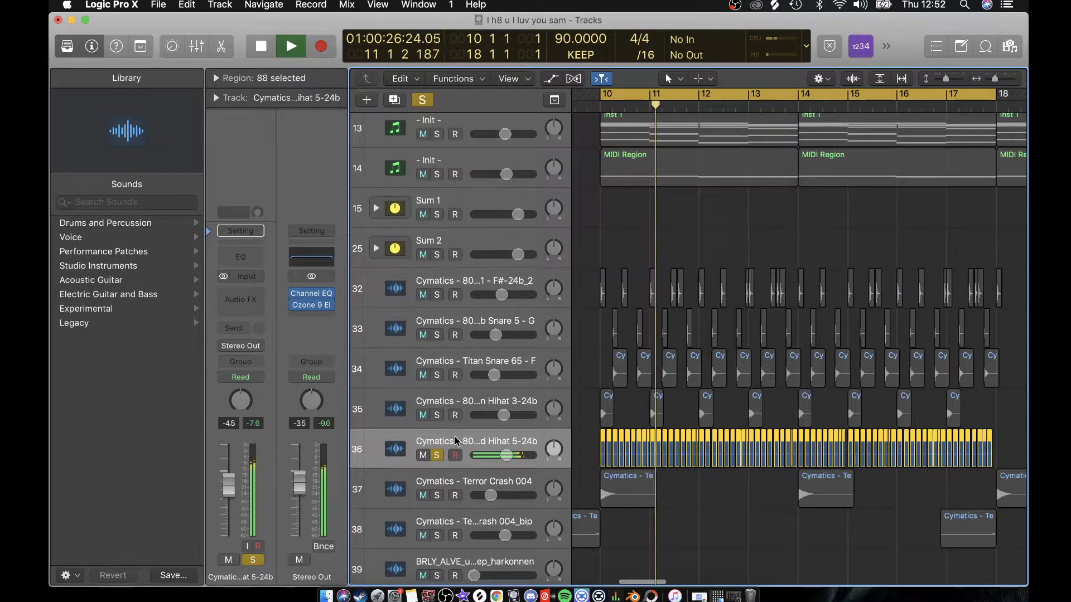
{"action": "key", "text": "space"}
{"action": "left_click", "coordinate": [440, 457]}
Step: Solo the Terror Crash 004 on track 37, play it from bar 10, and release the solo
{"action": "left_click", "coordinate": [442, 482]}
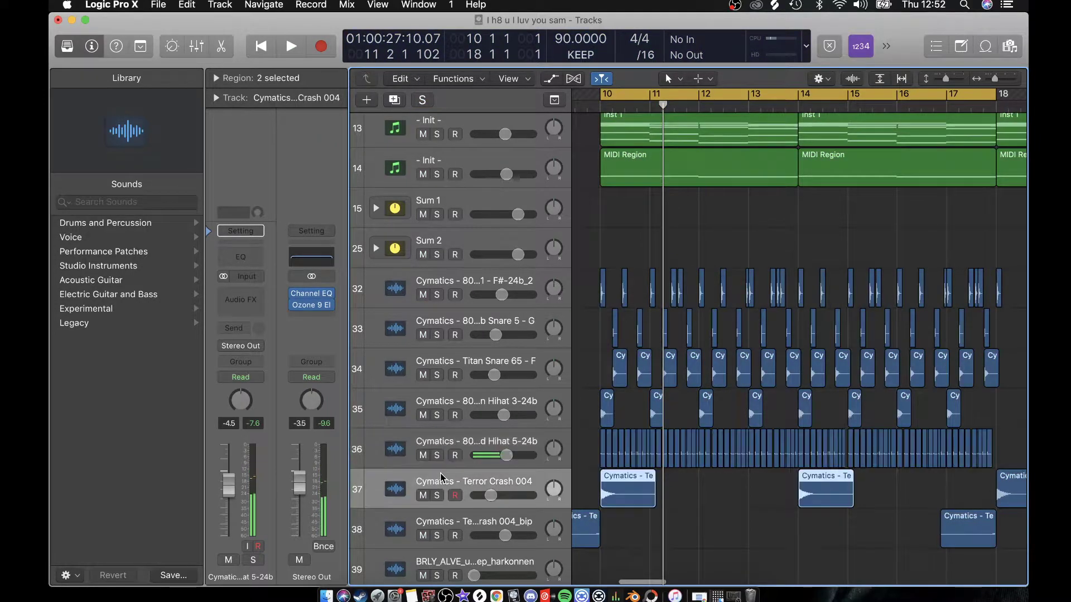
{"action": "left_click", "coordinate": [438, 496]}
{"action": "key", "text": "space"}
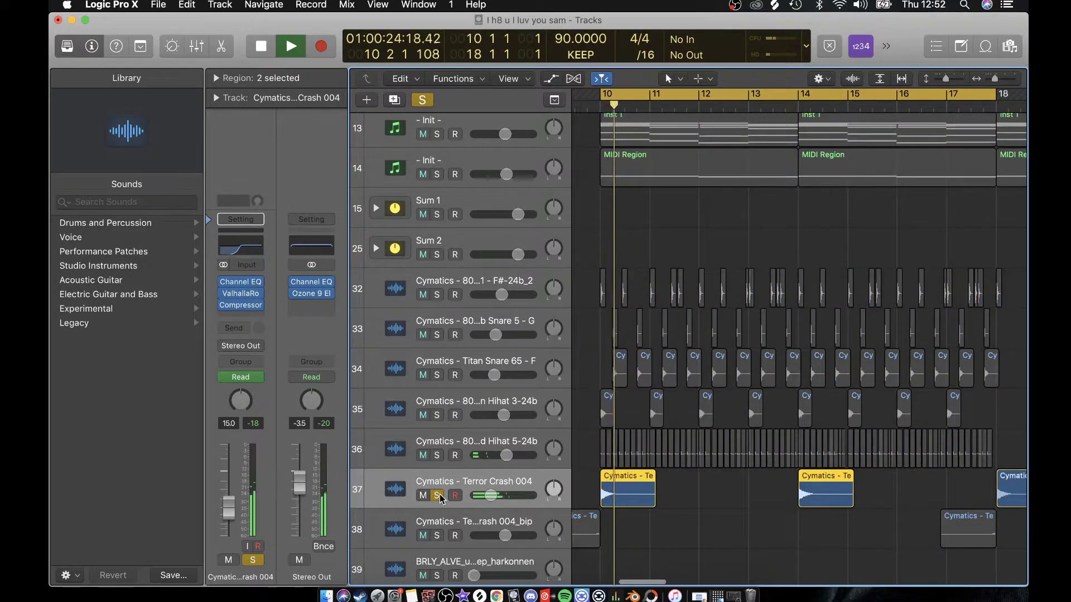
{"action": "key", "text": "space"}
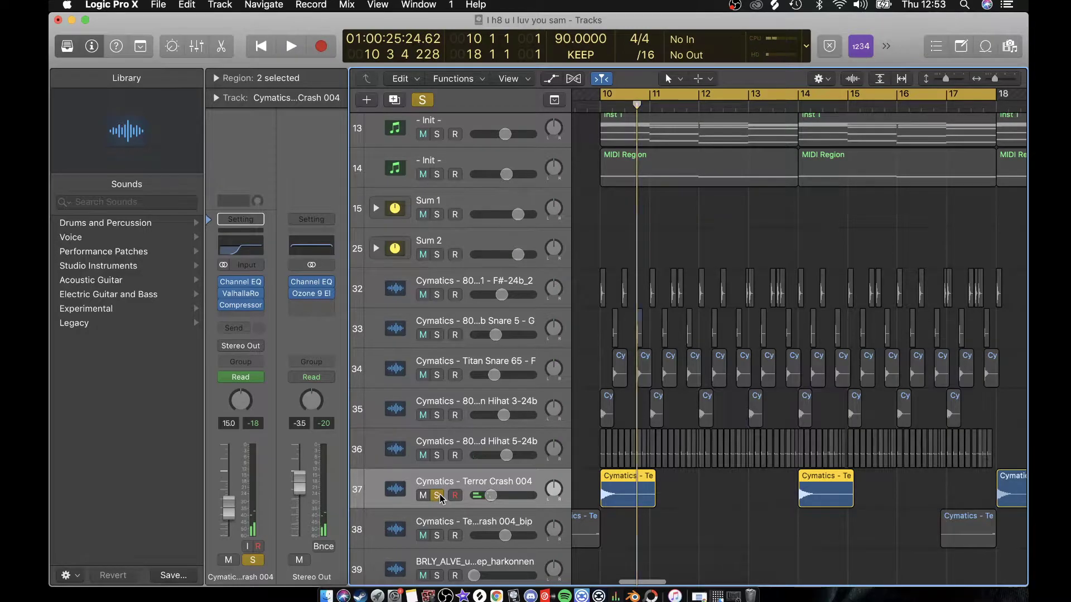
{"action": "left_click", "coordinate": [438, 496]}
Step: Solo the Untitled instrument on track 8, play it briefly from bar 10, and release the solo
{"action": "scroll", "coordinate": [691, 514], "scroll_direction": "up", "scroll_amount": 5}
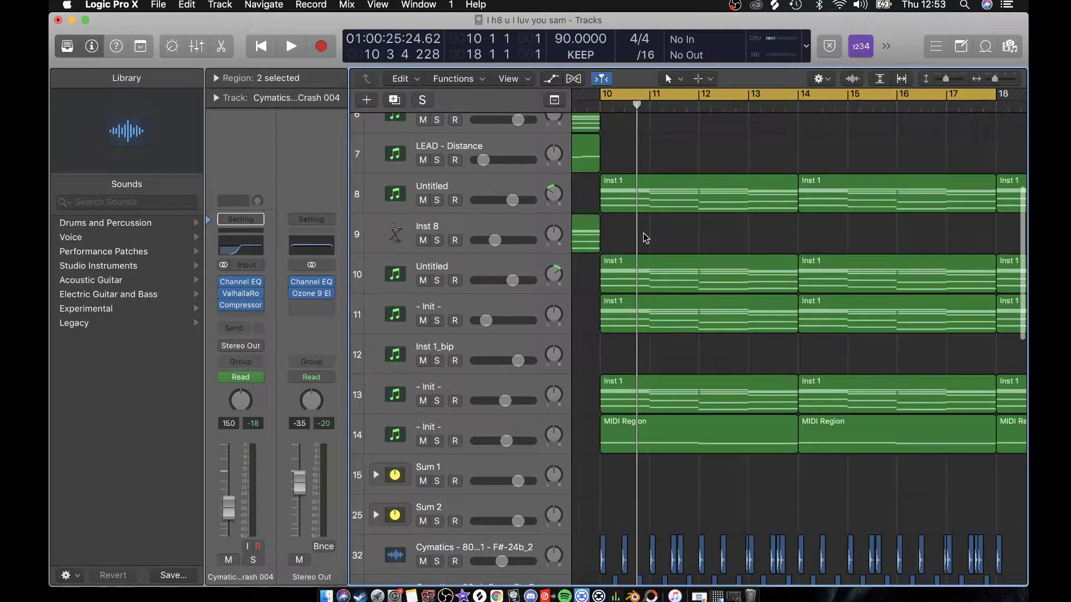
{"action": "left_click", "coordinate": [724, 171]}
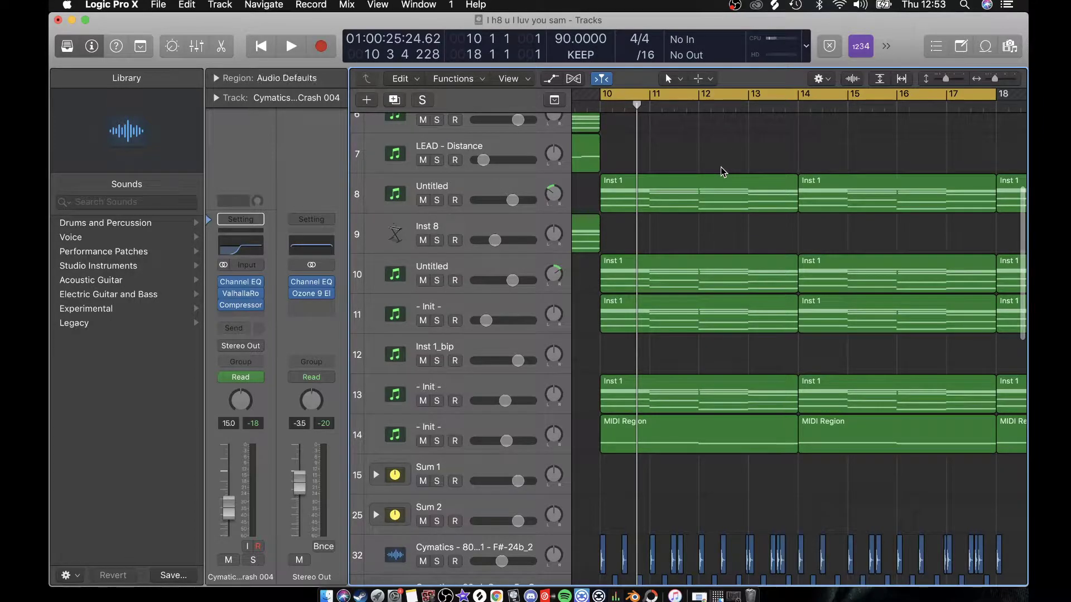
{"action": "left_click", "coordinate": [436, 200]}
{"action": "key", "text": "space"}
{"action": "key", "text": "space"}
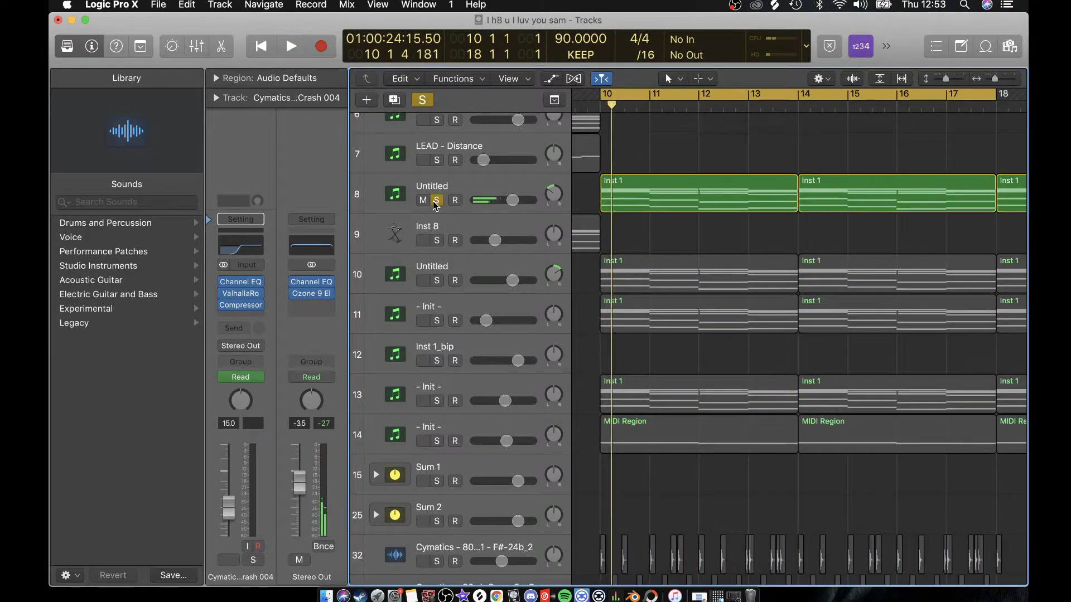
{"action": "left_click", "coordinate": [437, 202]}
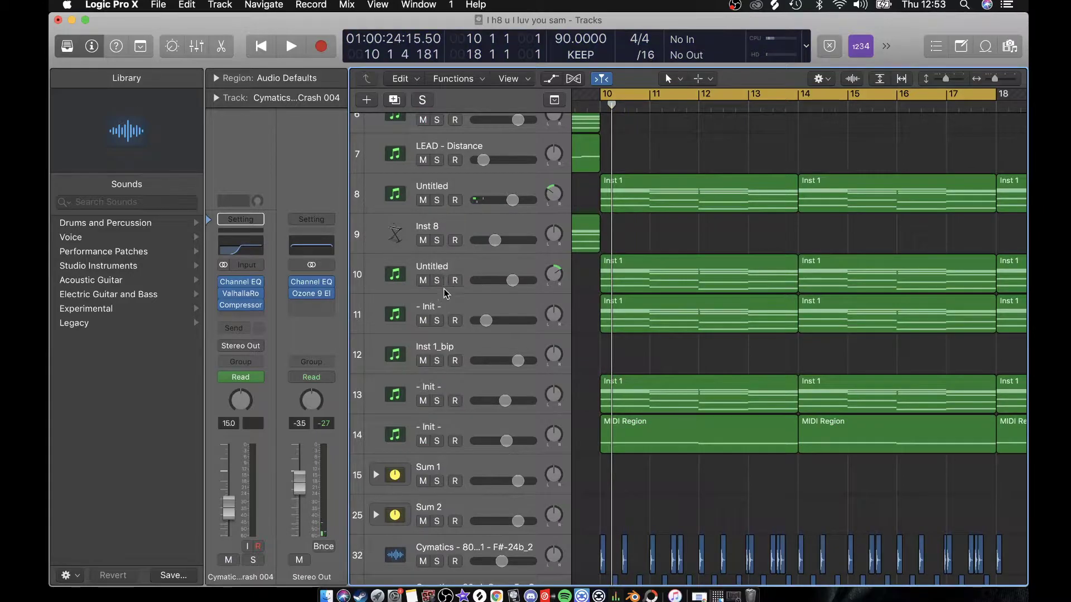
Step: Solo Drum Fill_1 and the vocal tracks 47 to 50, play them from bar 10, and release the drum fill's solo during playback
{"action": "scroll", "coordinate": [445, 317], "scroll_direction": "down", "scroll_amount": 5}
{"action": "scroll", "coordinate": [445, 317], "scroll_direction": "up", "scroll_amount": 2}
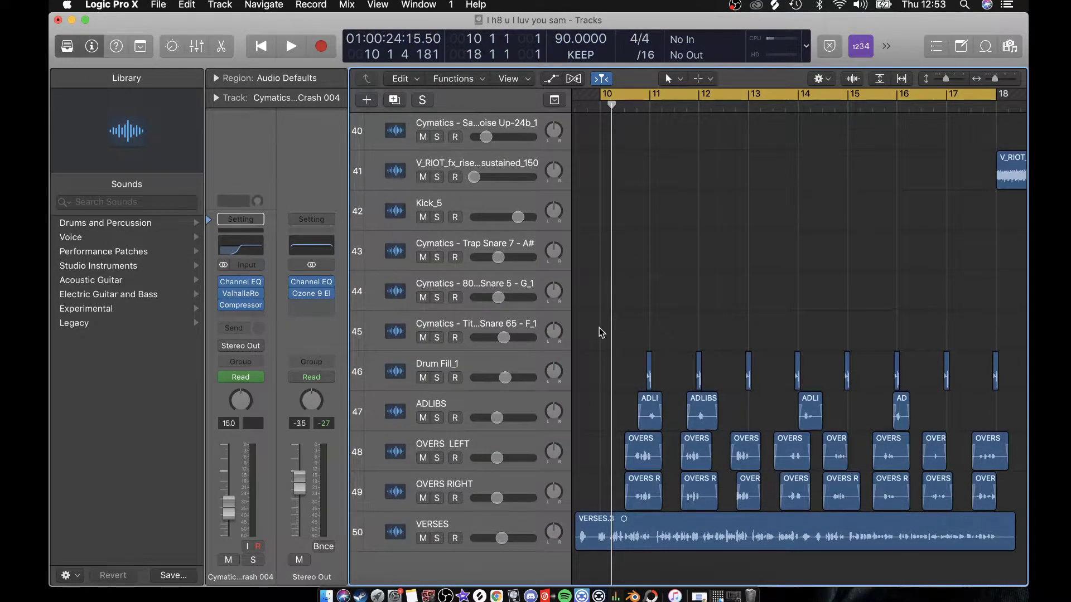
{"action": "scroll", "coordinate": [600, 332], "scroll_direction": "up", "scroll_amount": 3}
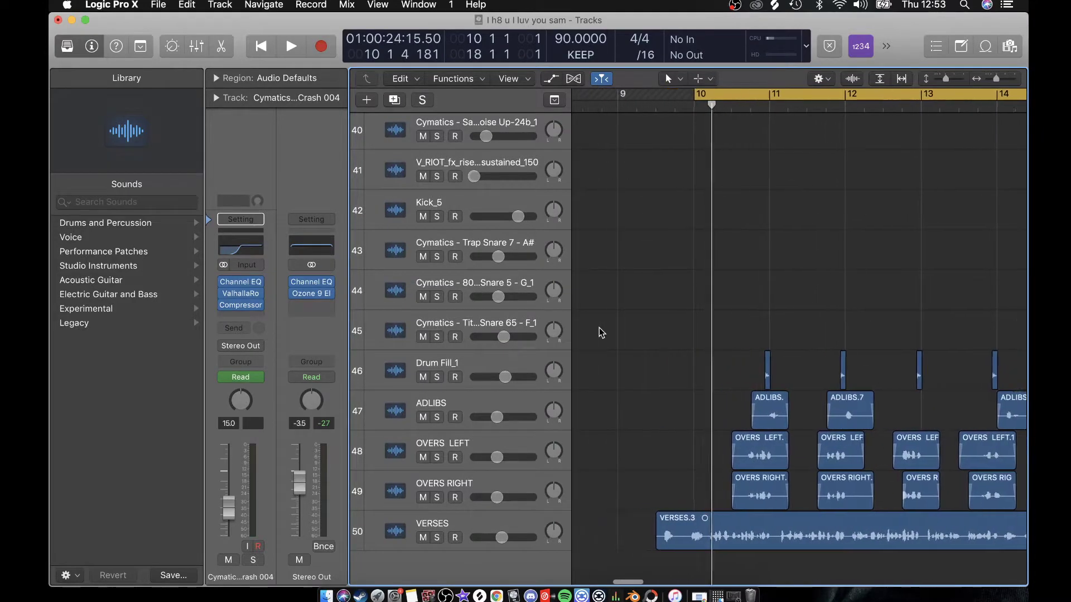
{"action": "left_click", "coordinate": [437, 378]}
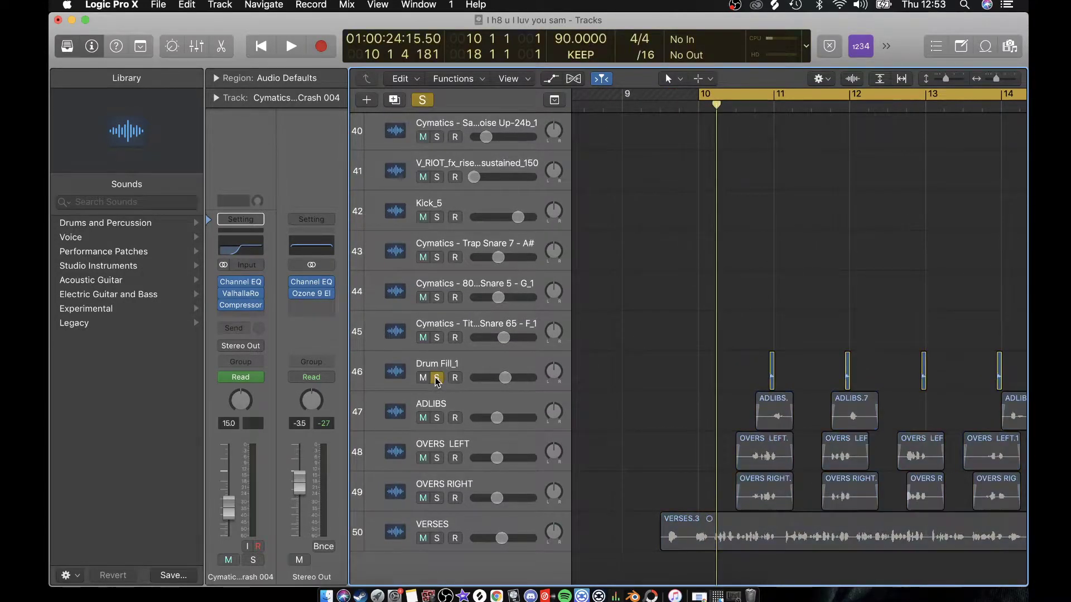
{"action": "left_click_drag", "start_coordinate": [437, 418], "coordinate": [428, 561]}
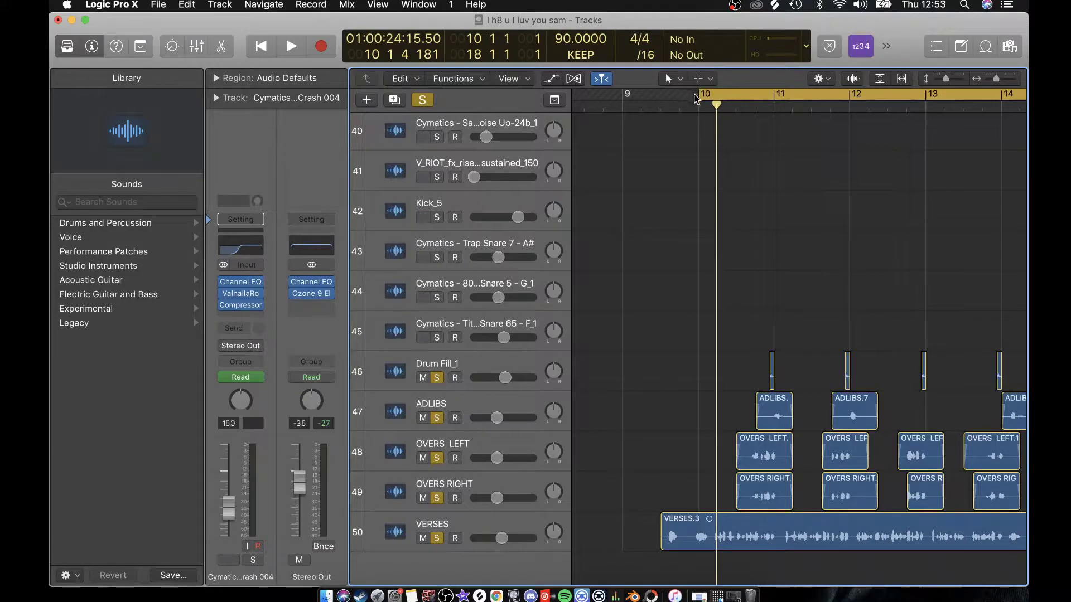
{"action": "key", "text": "space"}
{"action": "scroll", "coordinate": [734, 378], "scroll_direction": "right", "scroll_amount": 2}
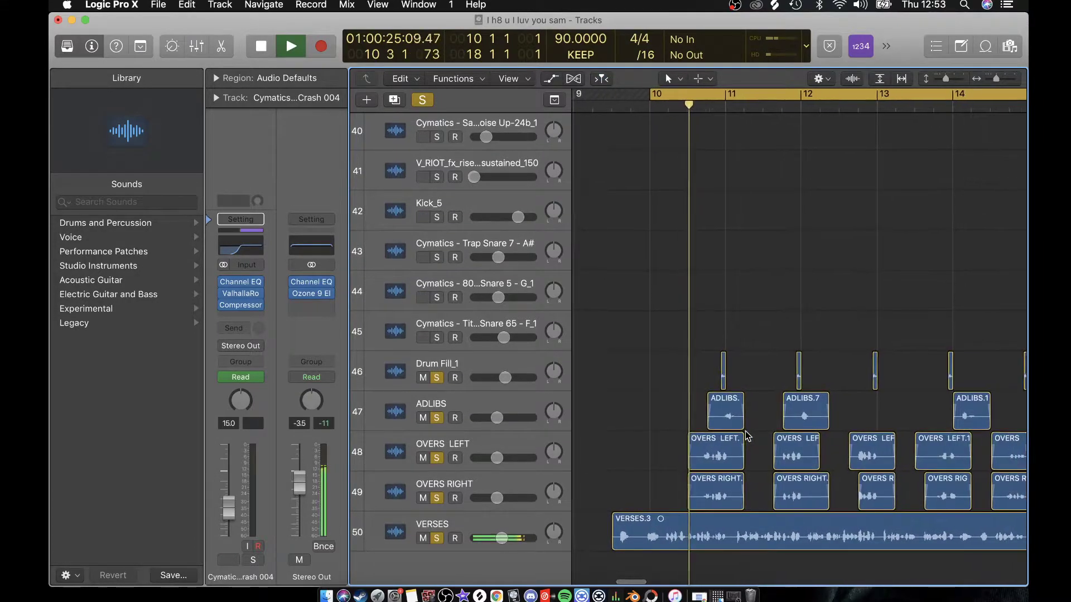
{"action": "key", "text": "XF86AudioRaiseVolume"}
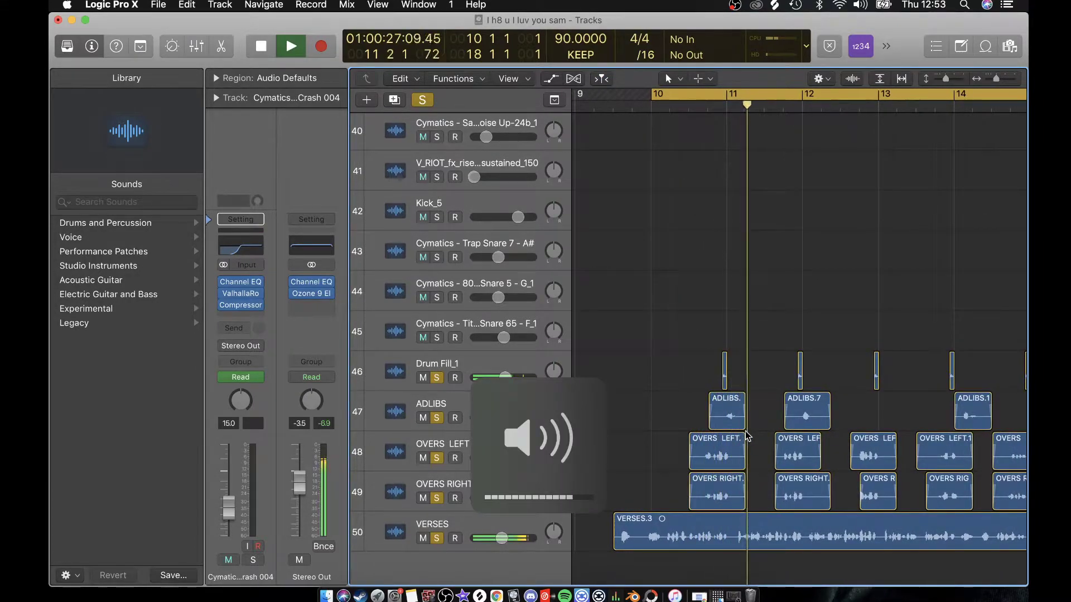
{"action": "left_click", "coordinate": [437, 378]}
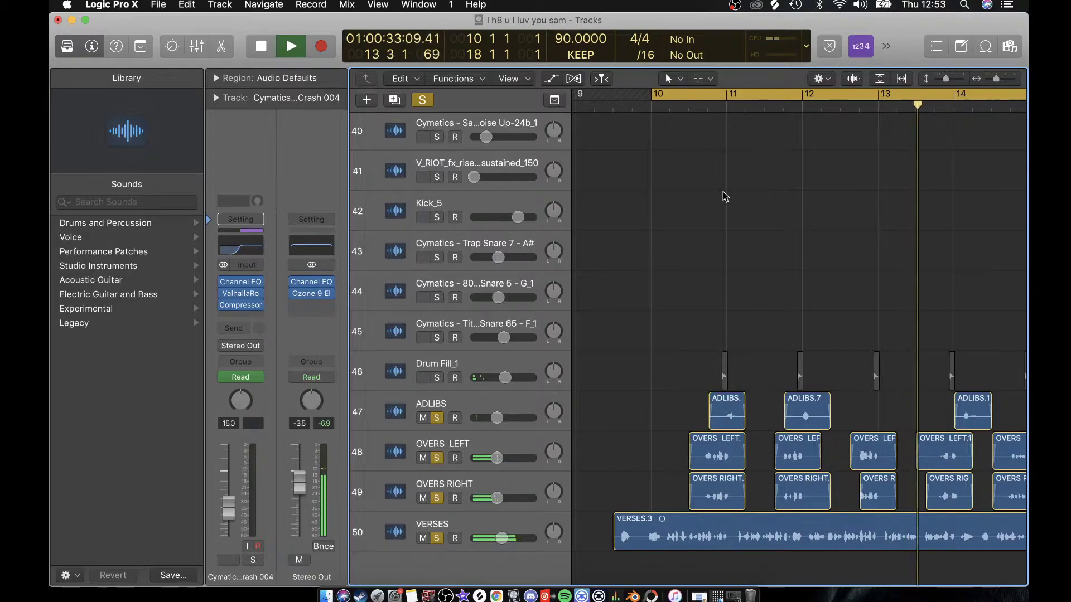
{"action": "key", "text": "space"}
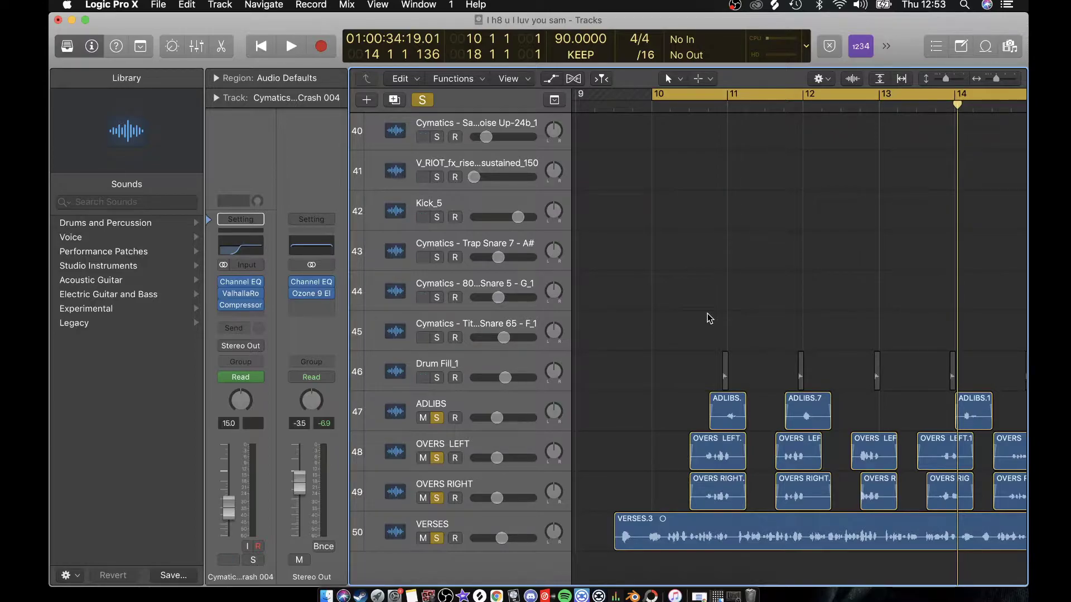
Step: Select the VERSES track, inspect the delay settings in its SerumFX plug-in, and close the plug-in window
{"action": "left_click", "coordinate": [473, 399]}
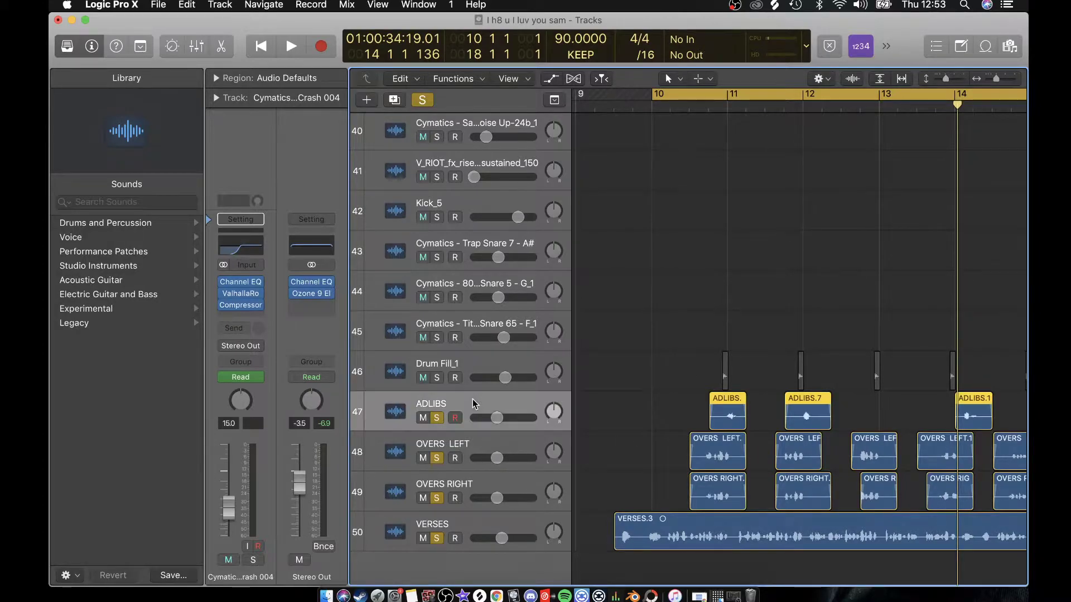
{"action": "key", "text": "Down"}
{"action": "key", "text": "Down"}
{"action": "key", "text": "Down"}
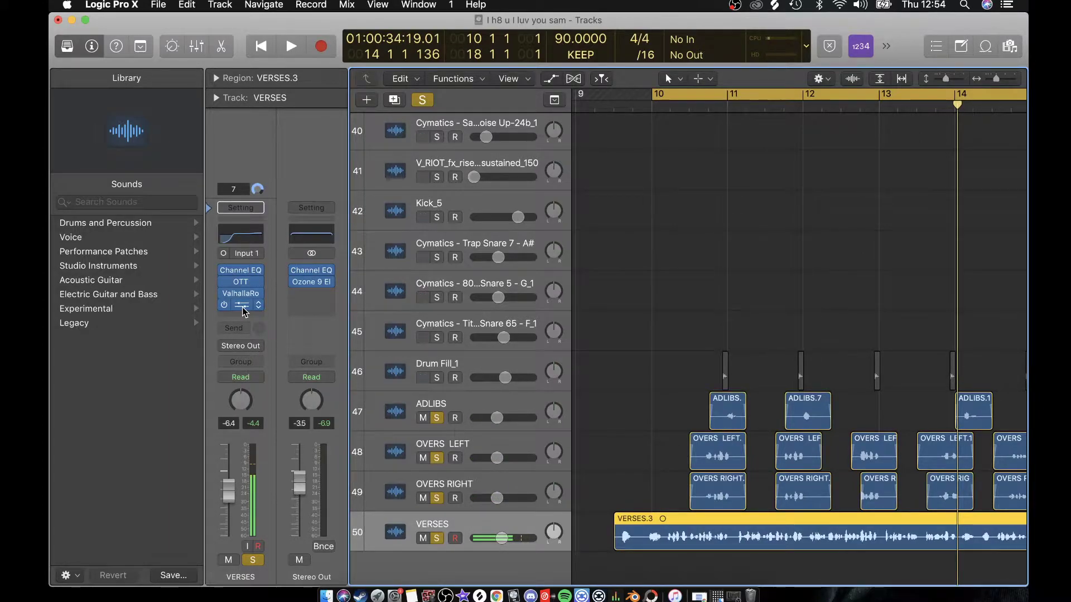
{"action": "left_click", "coordinate": [240, 304]}
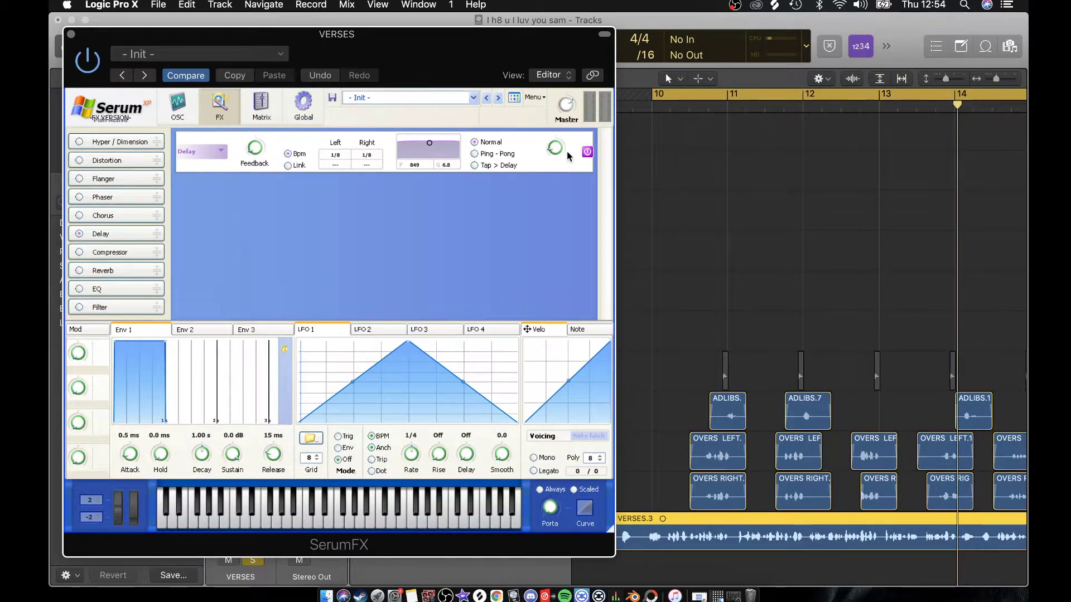
{"action": "left_click", "coordinate": [71, 34]}
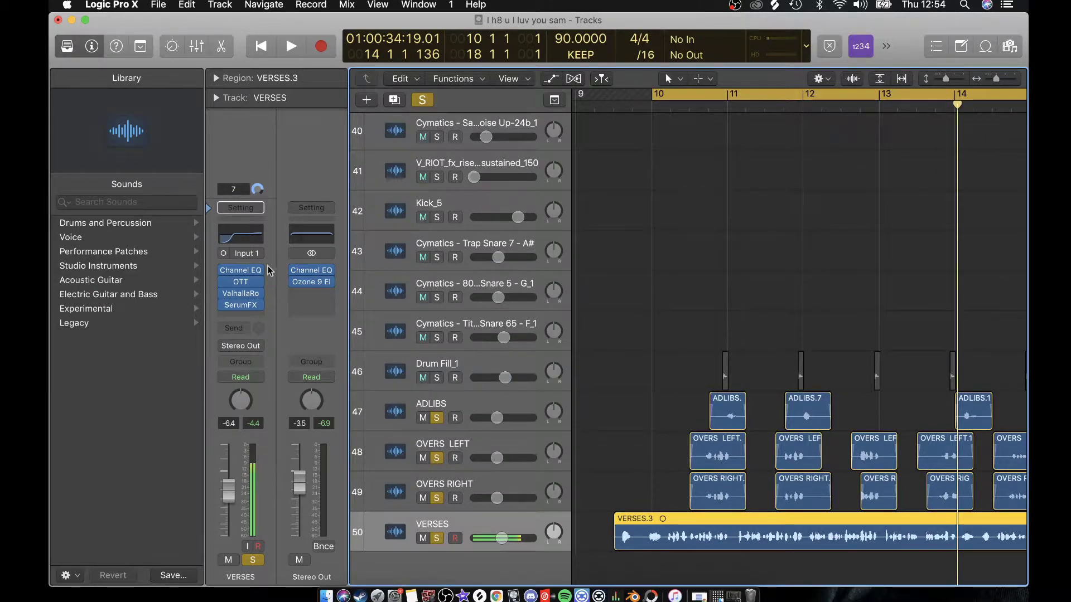
Step: Bypass all insert effects on the VERSES track and play it dry from bar 10, releasing the solos on tracks 47 to 49
{"action": "left_click", "coordinate": [224, 270], "text": "alt"}
{"action": "key", "text": "space"}
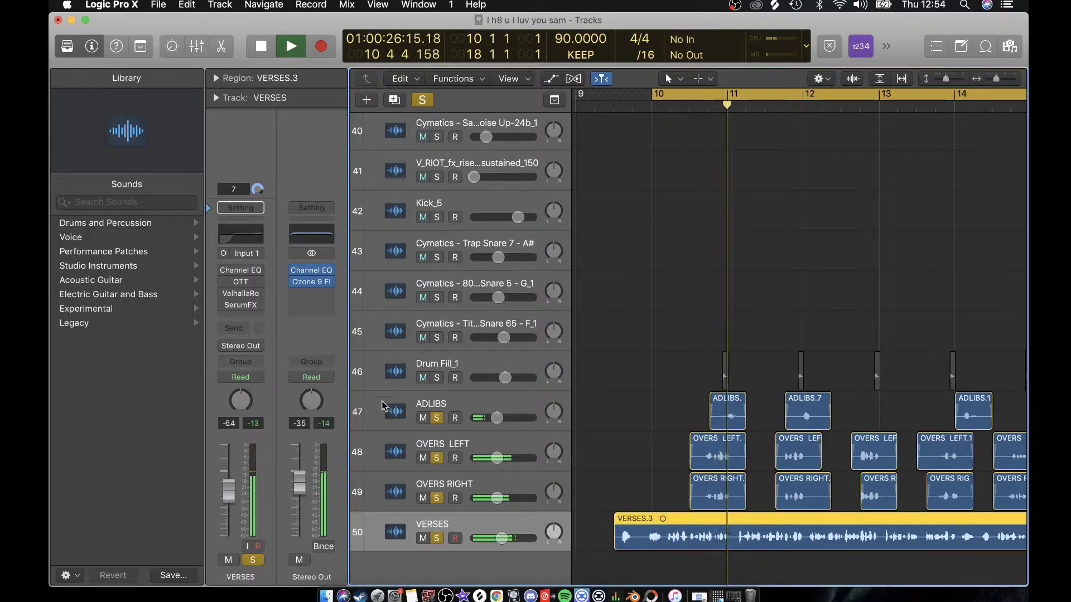
{"action": "left_click", "coordinate": [437, 419]}
{"action": "left_click", "coordinate": [437, 458]}
{"action": "left_click", "coordinate": [437, 498]}
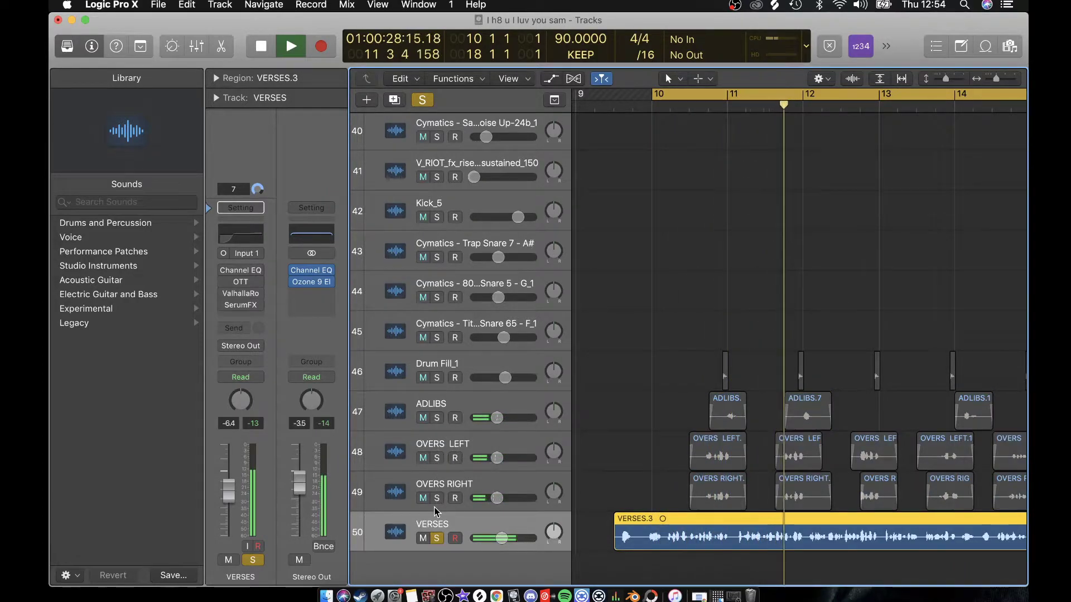
{"action": "key", "text": "space"}
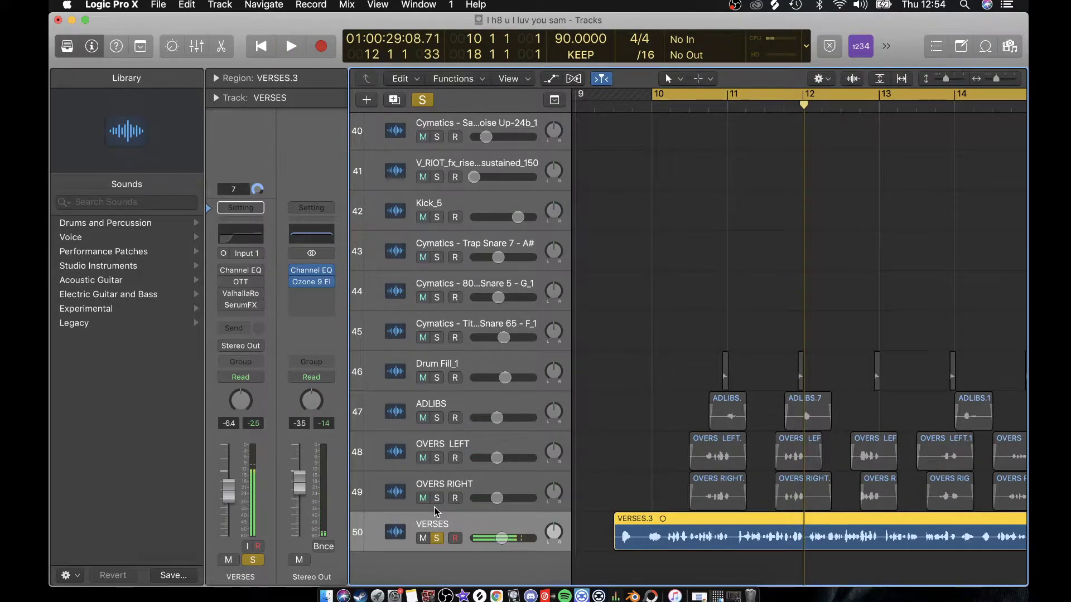
Step: Re-enable Channel EQ, OTT, ValhallaRoom and SerumFX in turn on the VERSES track, playing it between changes, and release its solo
{"action": "mouse_move", "coordinate": [227, 273]}
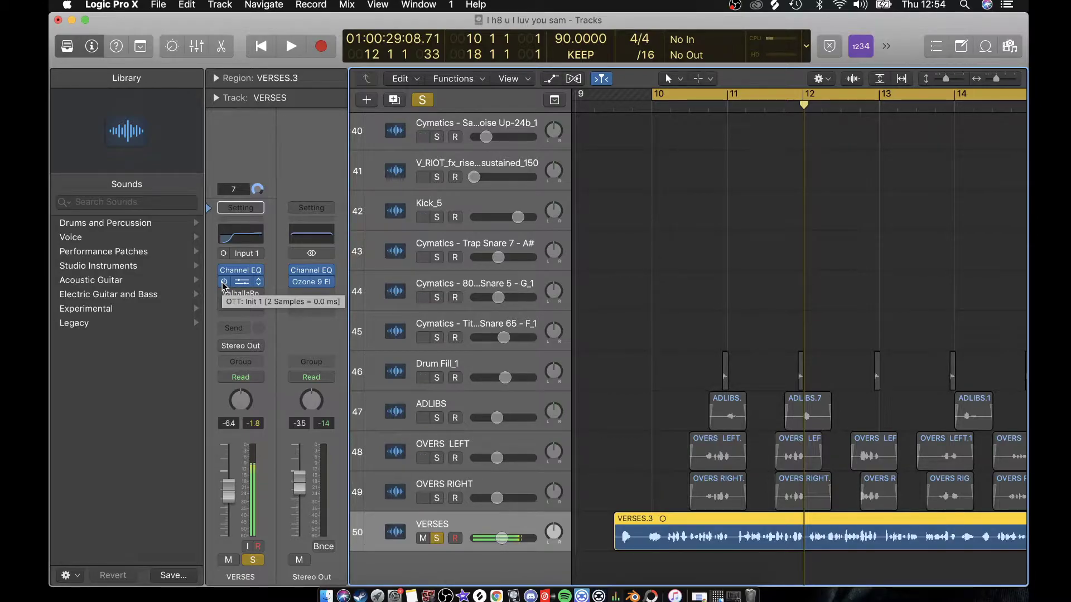
{"action": "key", "text": "space"}
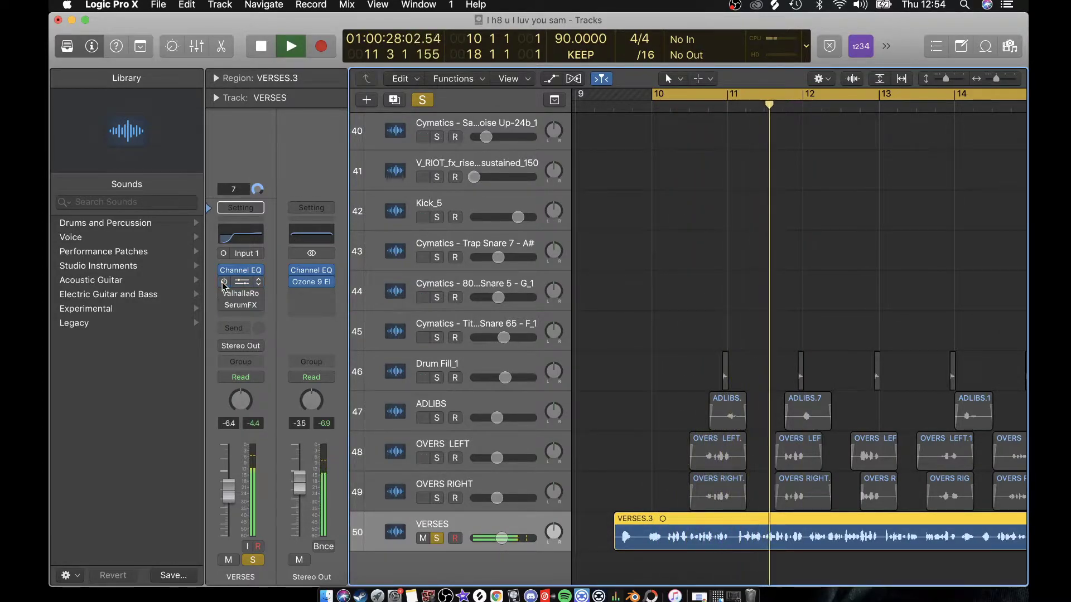
{"action": "key", "text": "space"}
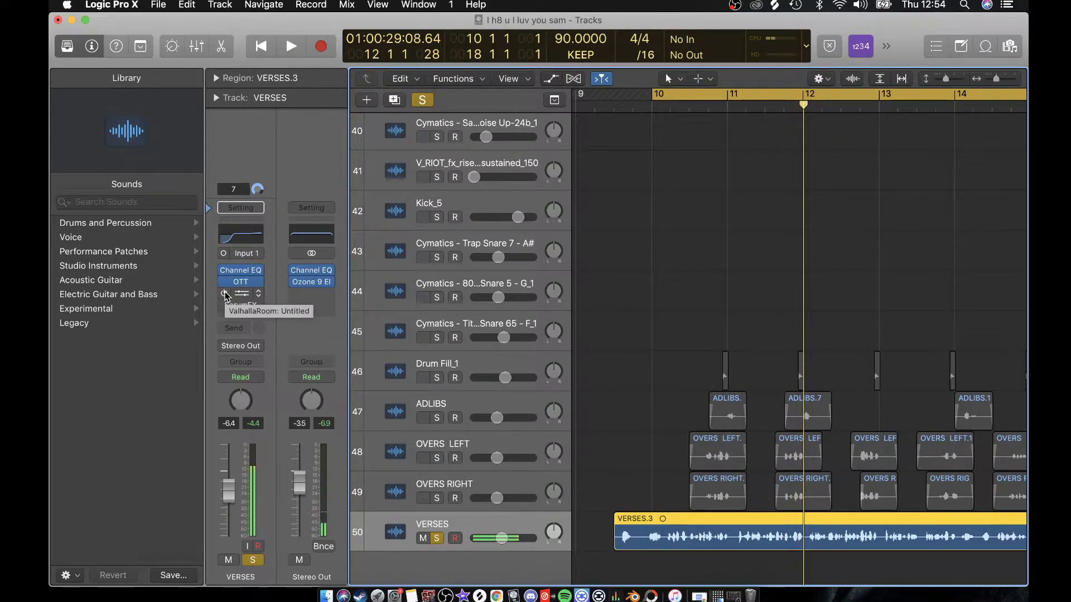
{"action": "key", "text": "space"}
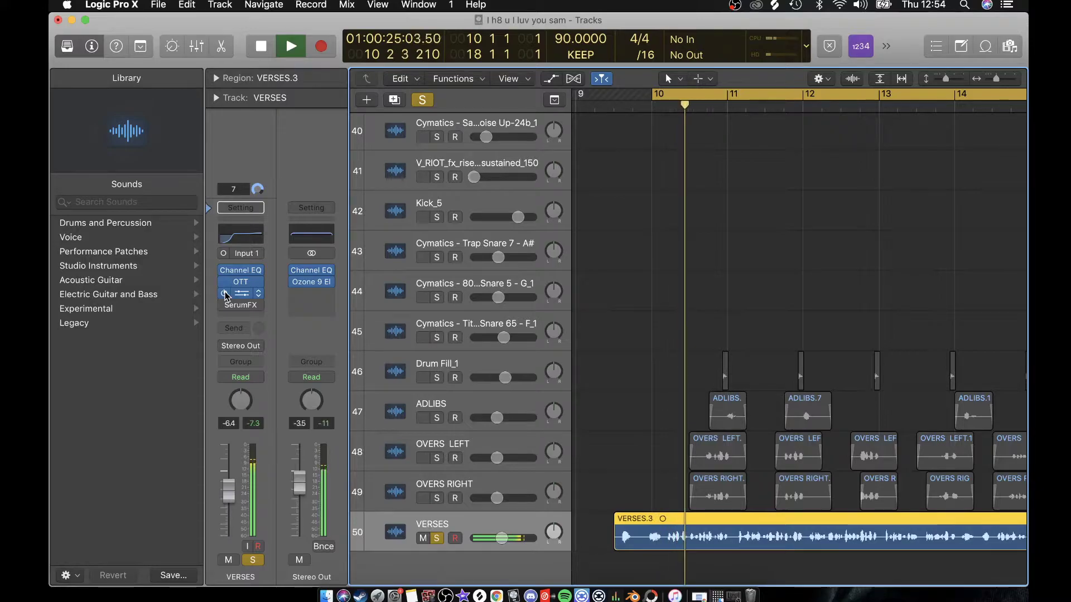
{"action": "key", "text": "space"}
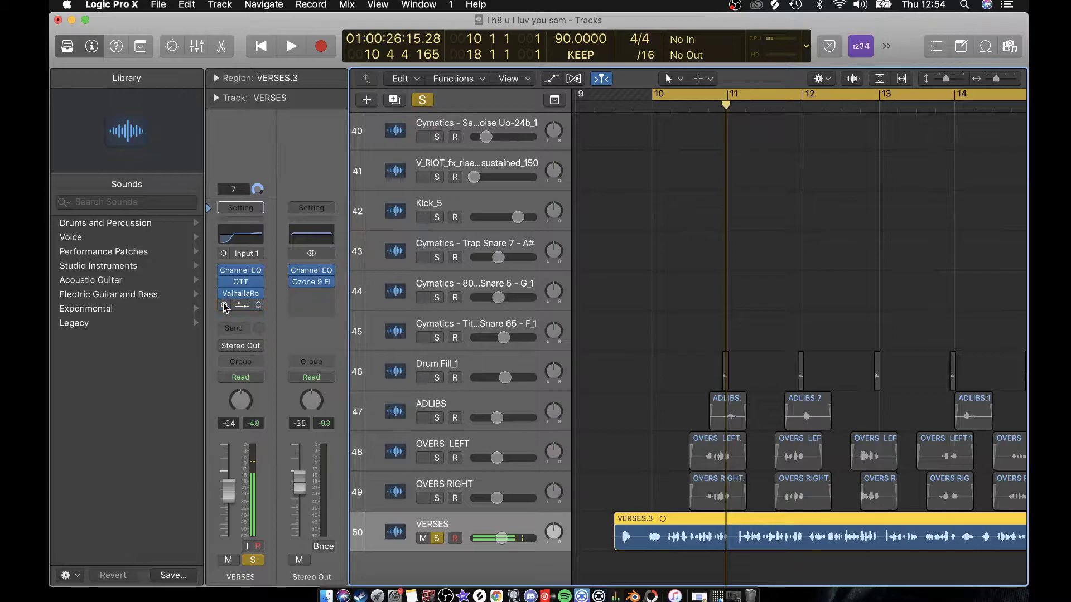
{"action": "key", "text": "space"}
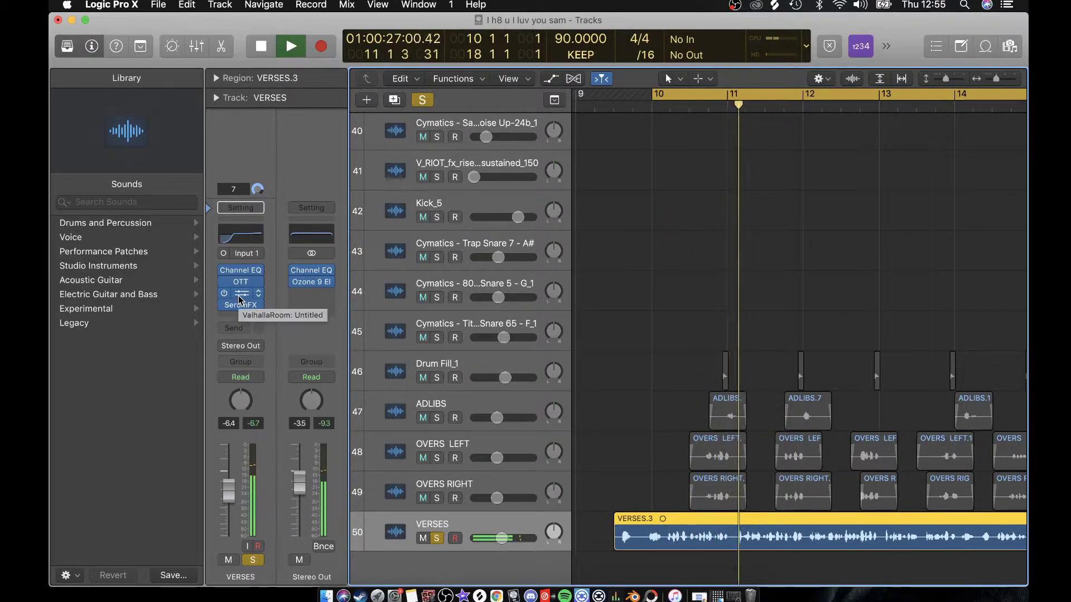
{"action": "key", "text": "space"}
{"action": "left_click", "coordinate": [438, 538]}
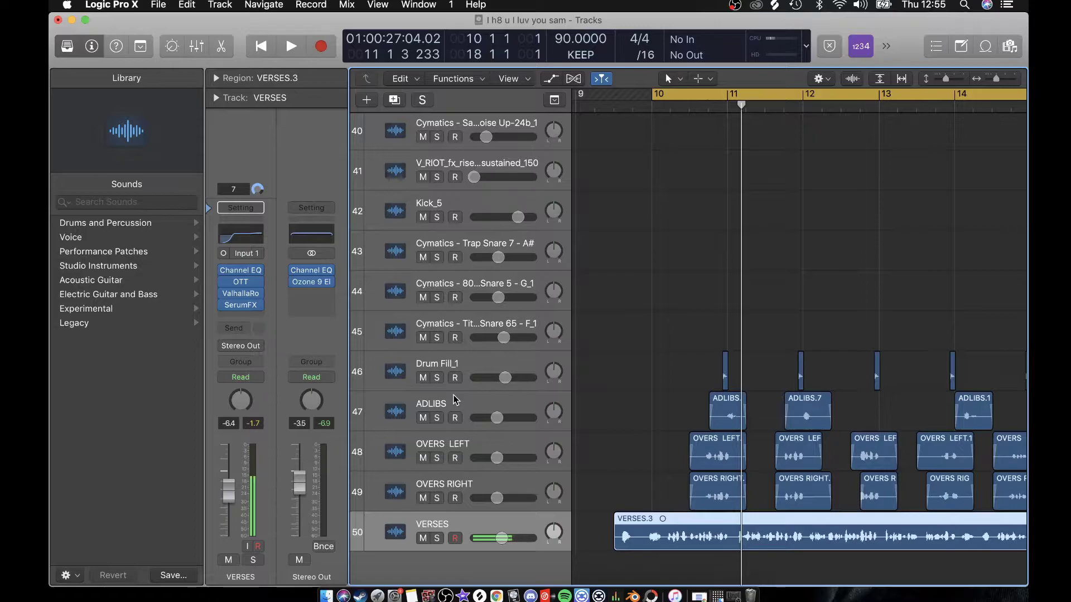
Step: Solo Drum Fill_1 on track 46, play it briefly from bar 10, and release the solo
{"action": "key", "text": "super+Left"}
{"action": "key", "text": "super+Left"}
{"action": "key", "text": "super+Left"}
{"action": "key", "text": "super+Left"}
{"action": "key", "text": "super+Left"}
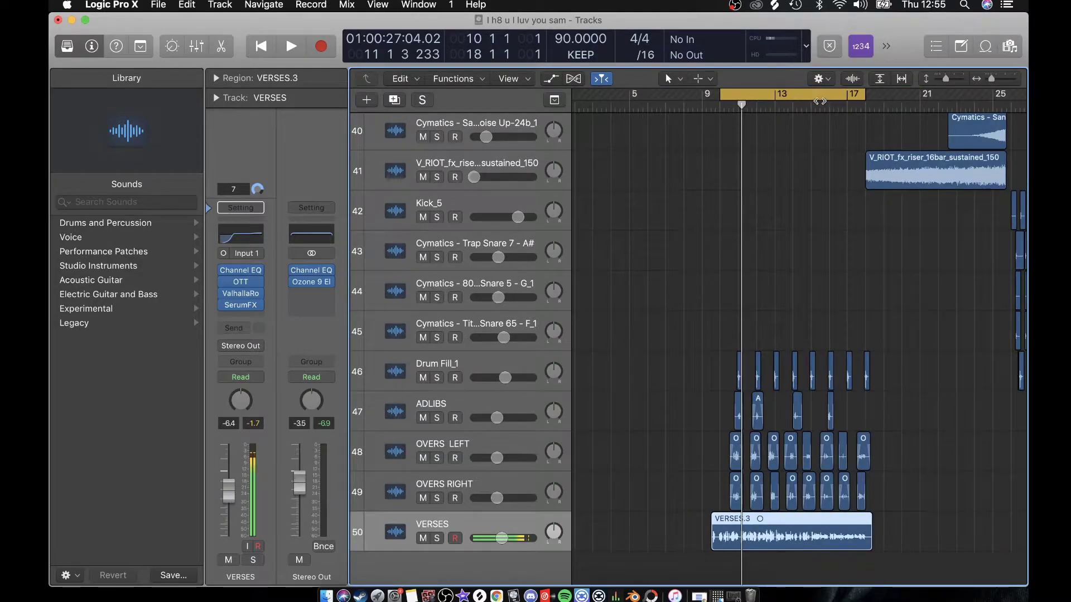
{"action": "left_click", "coordinate": [437, 379]}
{"action": "key", "text": "space"}
{"action": "key", "text": "super+Right"}
{"action": "key", "text": "super+Right"}
{"action": "key", "text": "super+Right"}
{"action": "key", "text": "super+Right"}
{"action": "key", "text": "super+Right"}
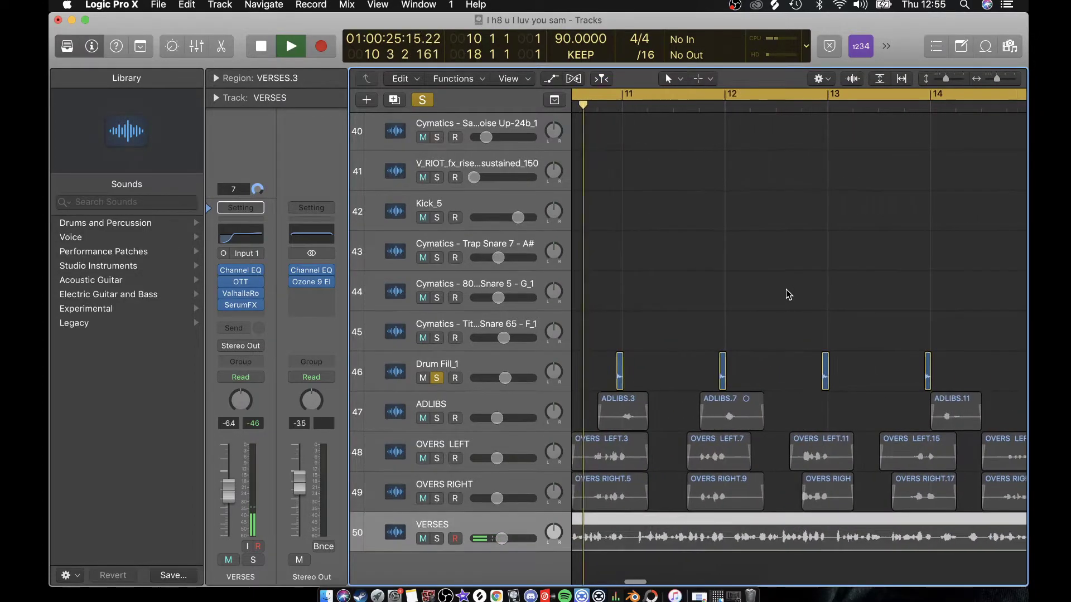
{"action": "key", "text": "space"}
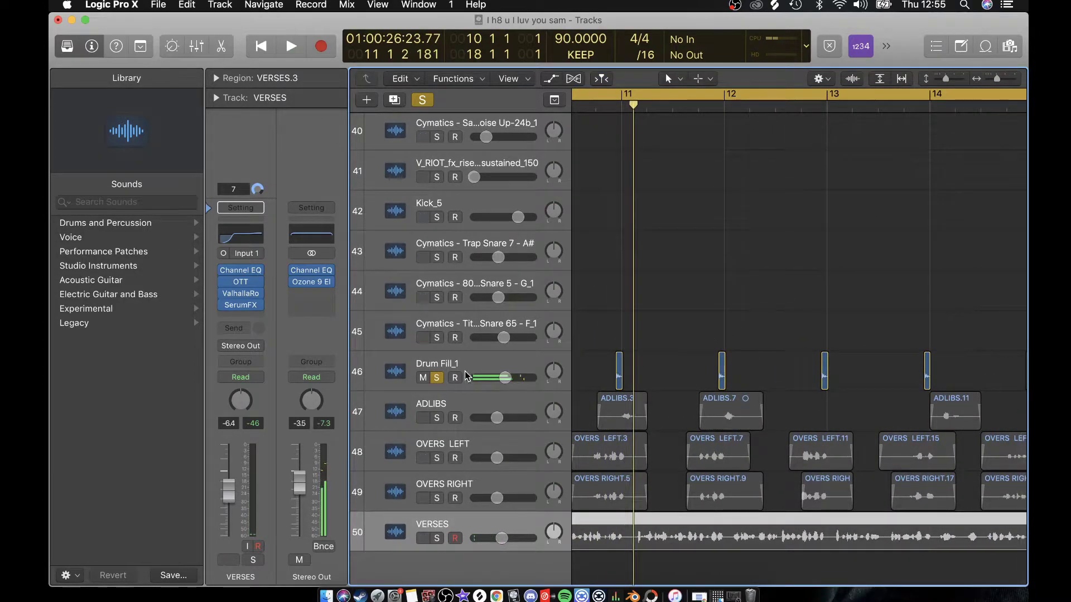
{"action": "left_click", "coordinate": [437, 378]}
Step: Turn off the cycle range, clear the region selection, and reduce the track height until all tracks fit in view
{"action": "key", "text": "super+Left"}
{"action": "key", "text": "super+Left"}
{"action": "key", "text": "super+Left"}
{"action": "key", "text": "super+Left"}
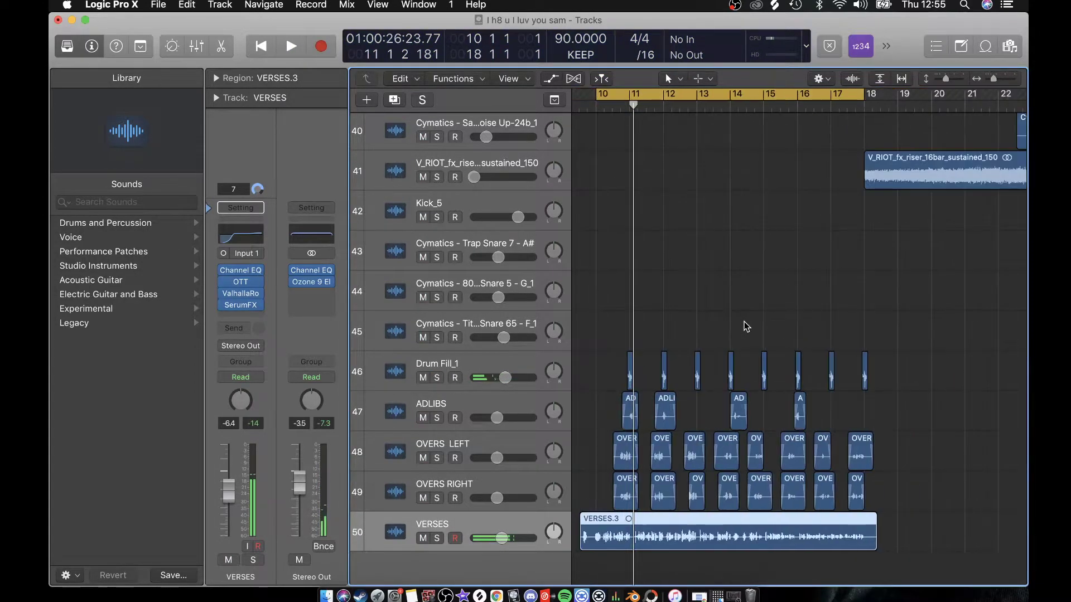
{"action": "left_click", "coordinate": [746, 326]}
{"action": "scroll", "coordinate": [745, 321], "scroll_direction": "right", "scroll_amount": 2}
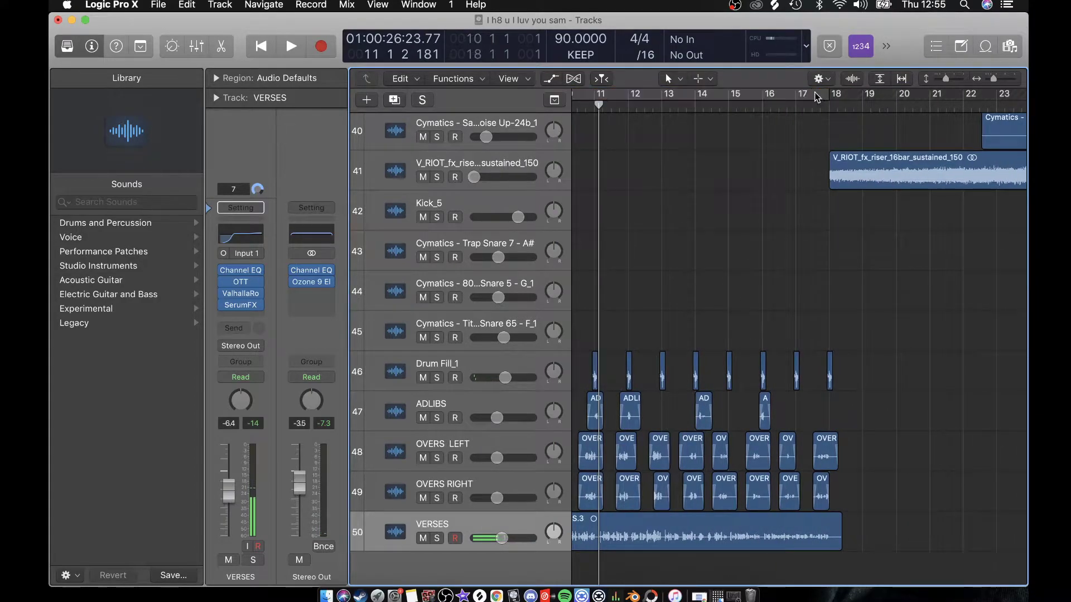
{"action": "left_click", "coordinate": [937, 81]}
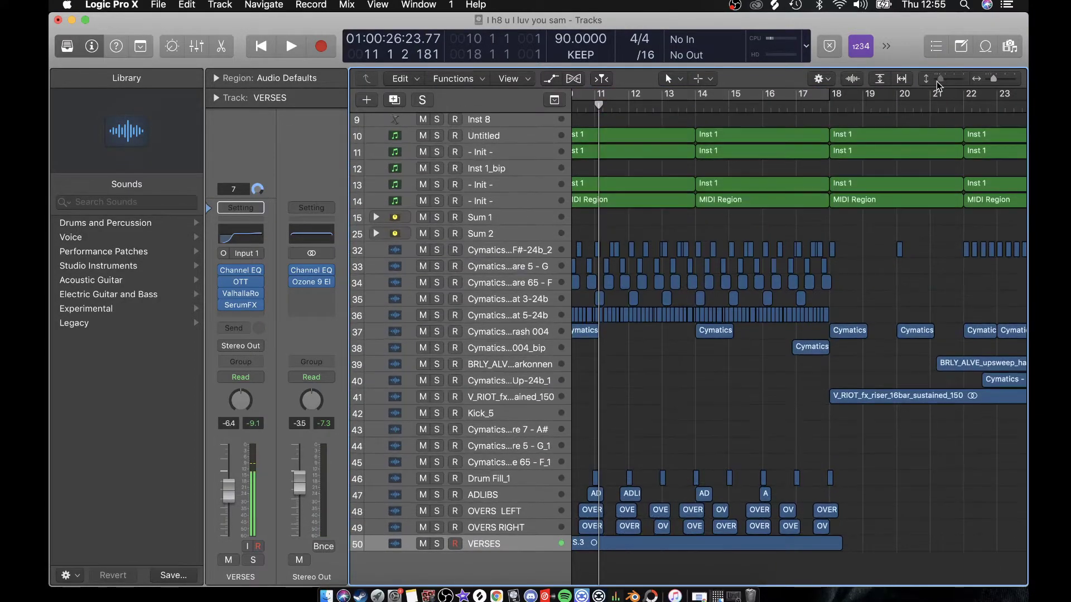
{"action": "scroll", "coordinate": [779, 172], "scroll_direction": "right", "scroll_amount": 1}
{"action": "scroll", "coordinate": [780, 173], "scroll_direction": "right", "scroll_amount": 4}
{"action": "scroll", "coordinate": [720, 174], "scroll_direction": "left", "scroll_amount": 10}
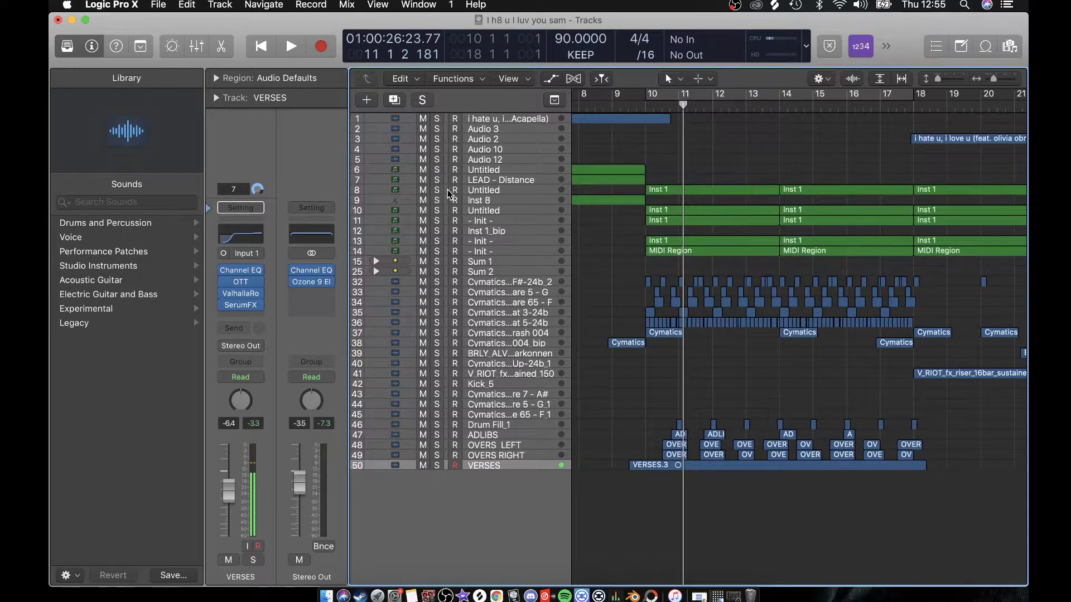
Step: Solo tracks 8 through Sum 1 on track 15, play them together from bar 10, and release the solos
{"action": "left_click", "coordinate": [647, 103]}
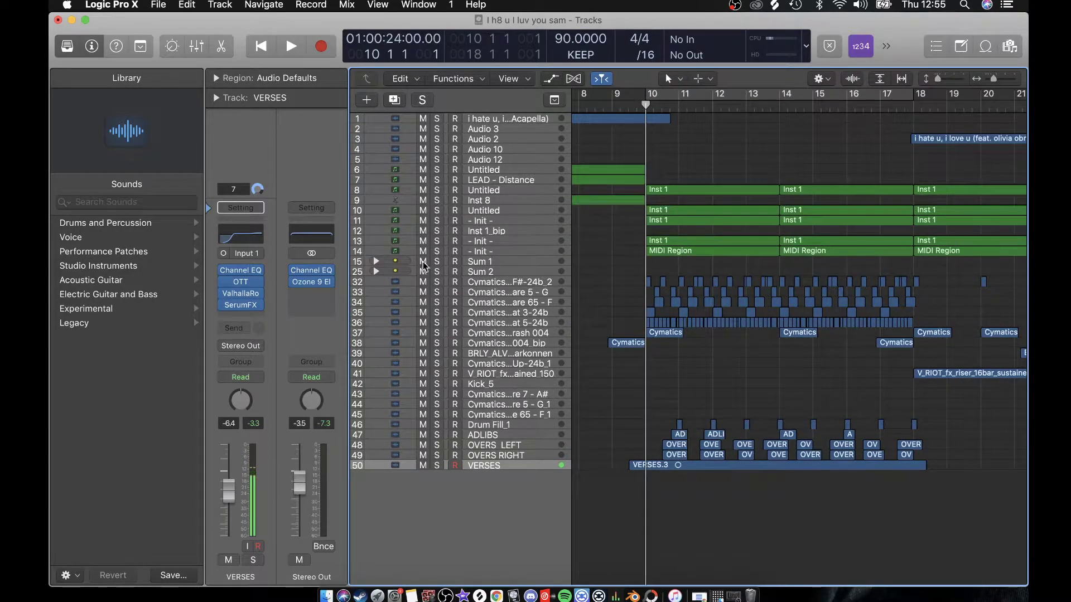
{"action": "left_click_drag", "start_coordinate": [436, 190], "coordinate": [437, 262]}
{"action": "key", "text": "space"}
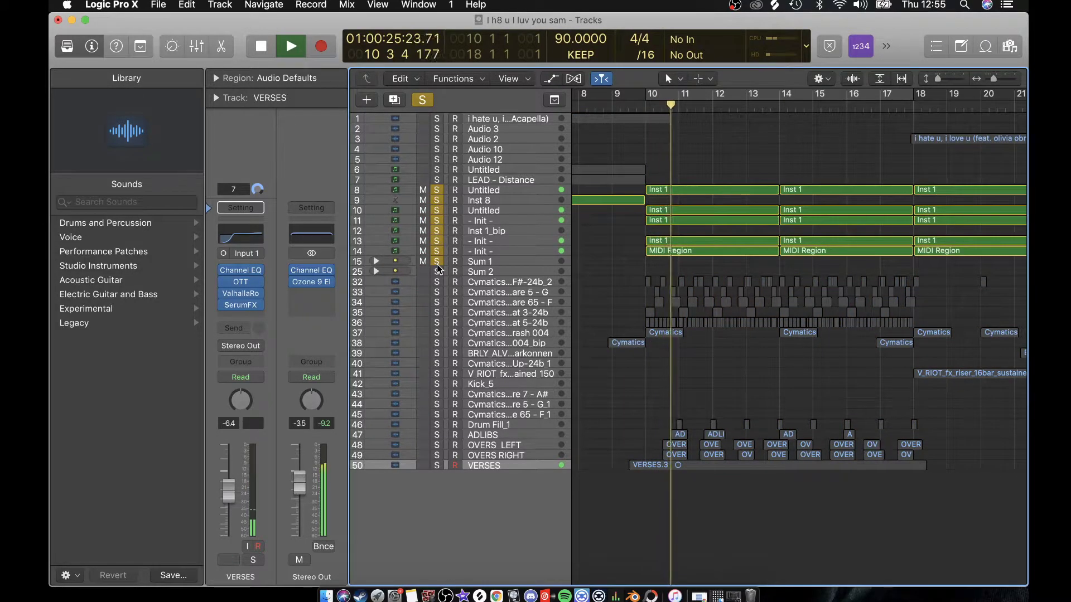
{"action": "key", "text": "space"}
{"action": "left_click_drag", "start_coordinate": [438, 262], "coordinate": [439, 185]}
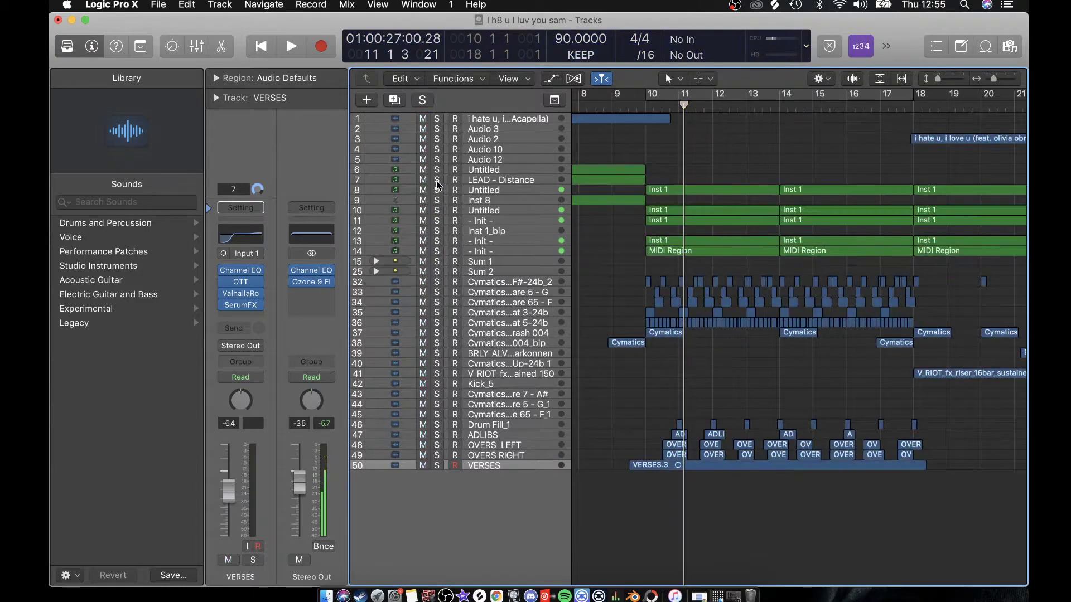
Step: Solo the acapella on the Audio 2 track, play it from bar 18, and release the solo
{"action": "scroll", "coordinate": [624, 277], "scroll_direction": "right", "scroll_amount": 10}
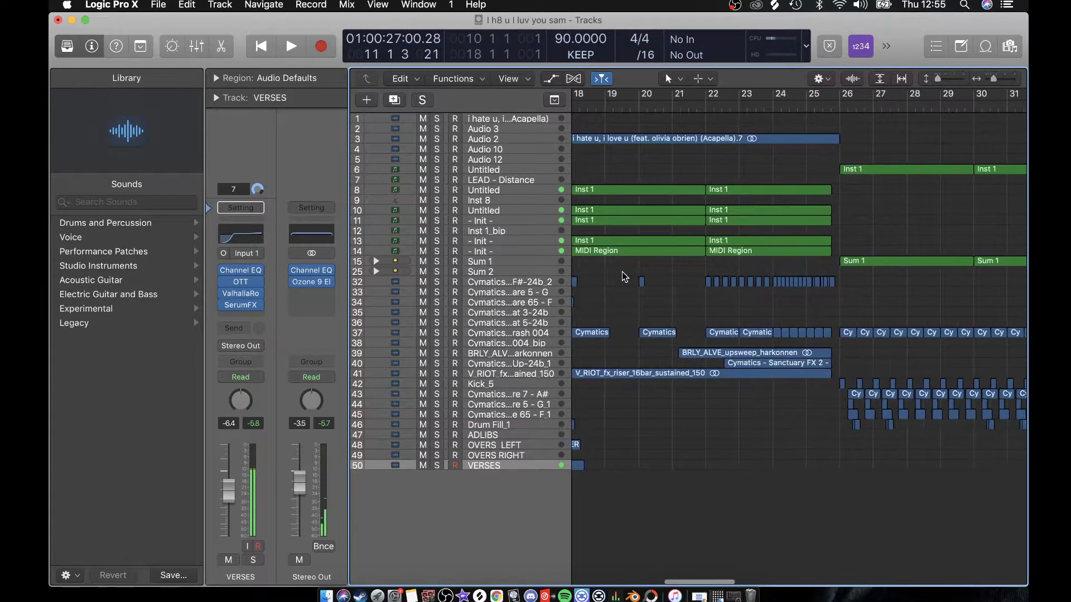
{"action": "left_click", "coordinate": [607, 104]}
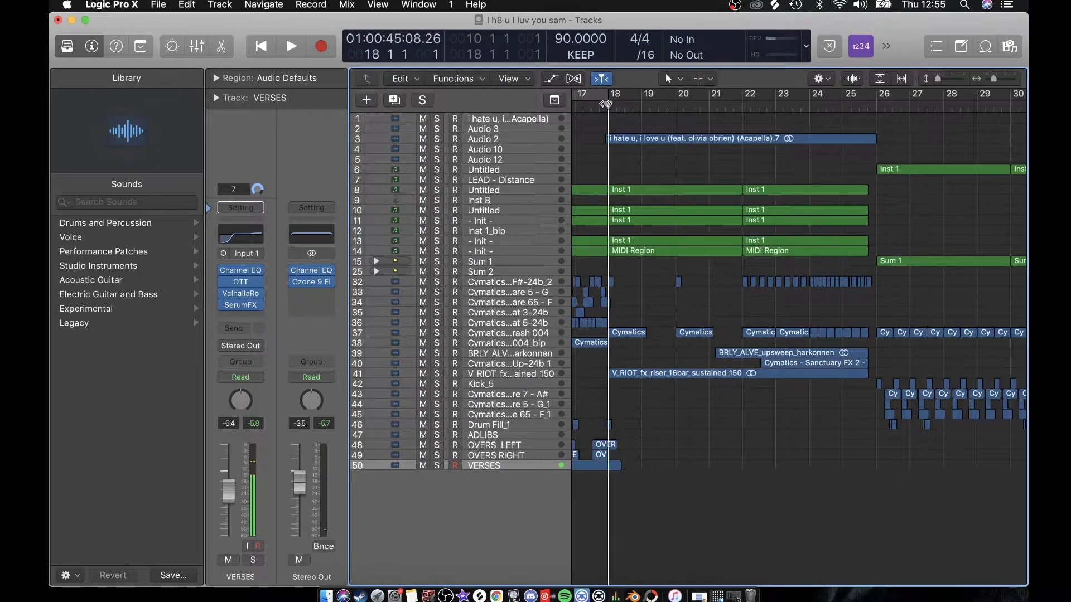
{"action": "left_click", "coordinate": [436, 138]}
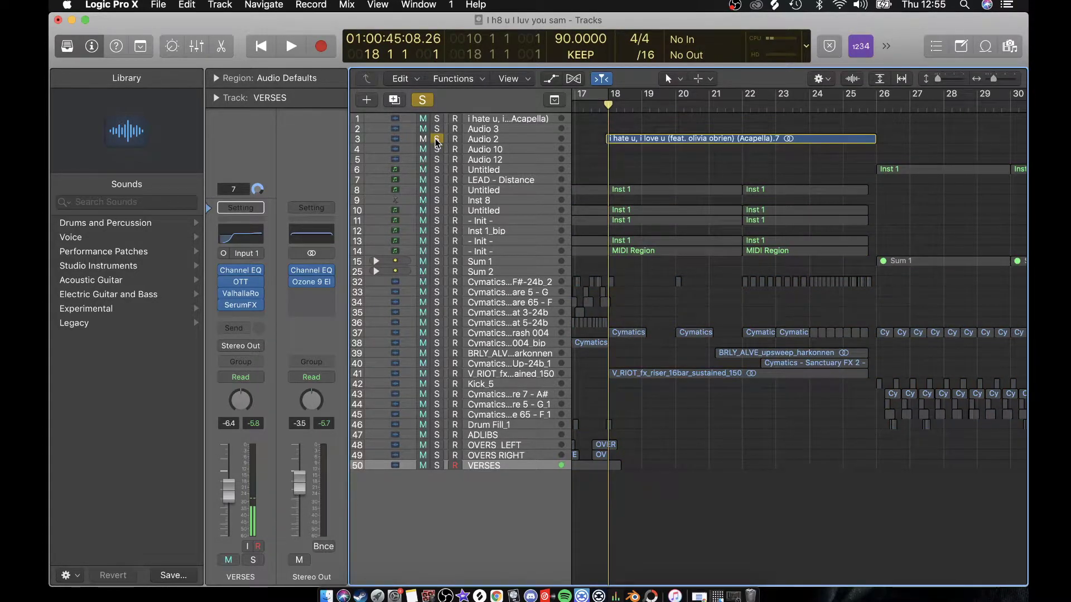
{"action": "key", "text": "space"}
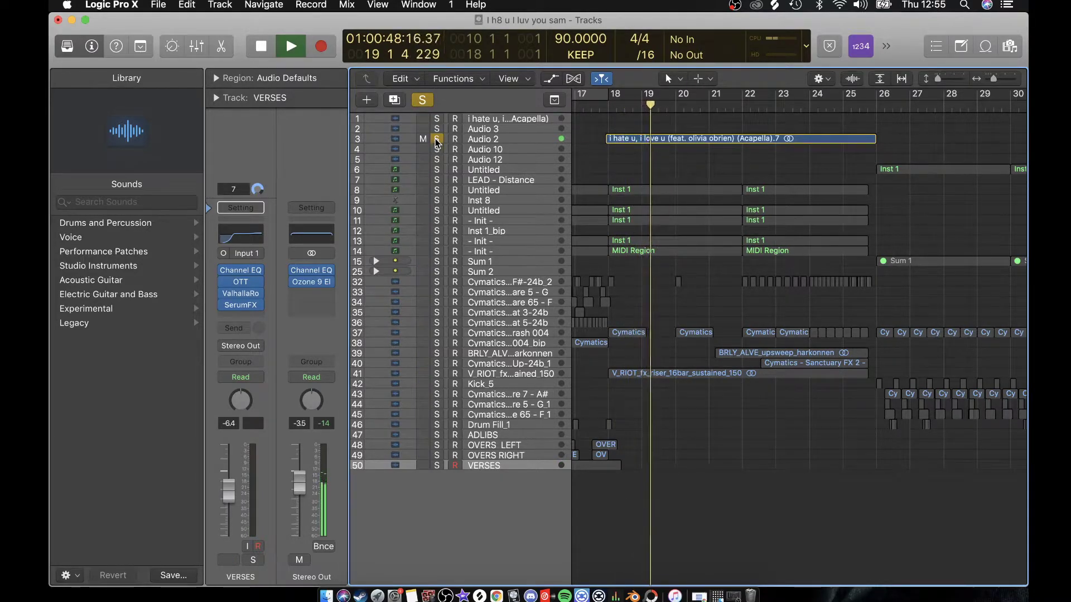
{"action": "key", "text": "space"}
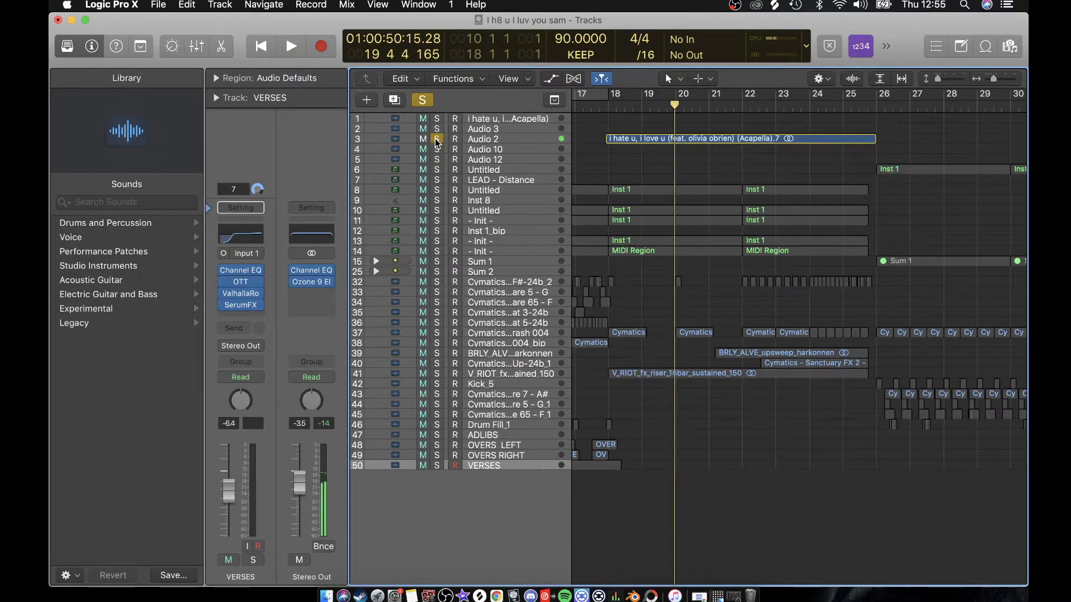
{"action": "left_click", "coordinate": [437, 139]}
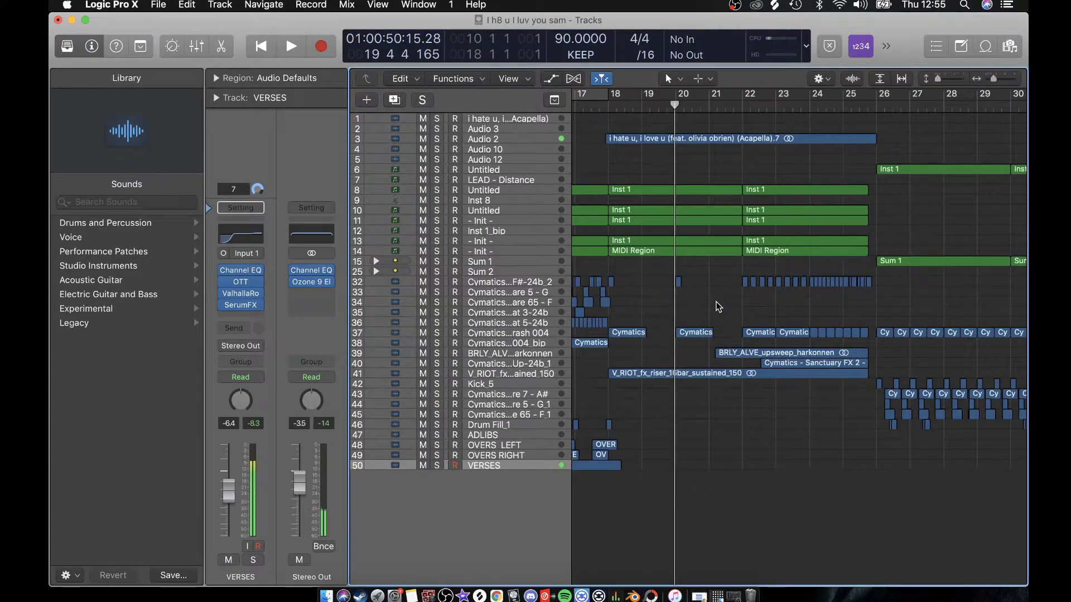
Step: Return the playhead to bar 18 and temporarily solo the V_RIOT riser on track 41
{"action": "left_click", "coordinate": [612, 111]}
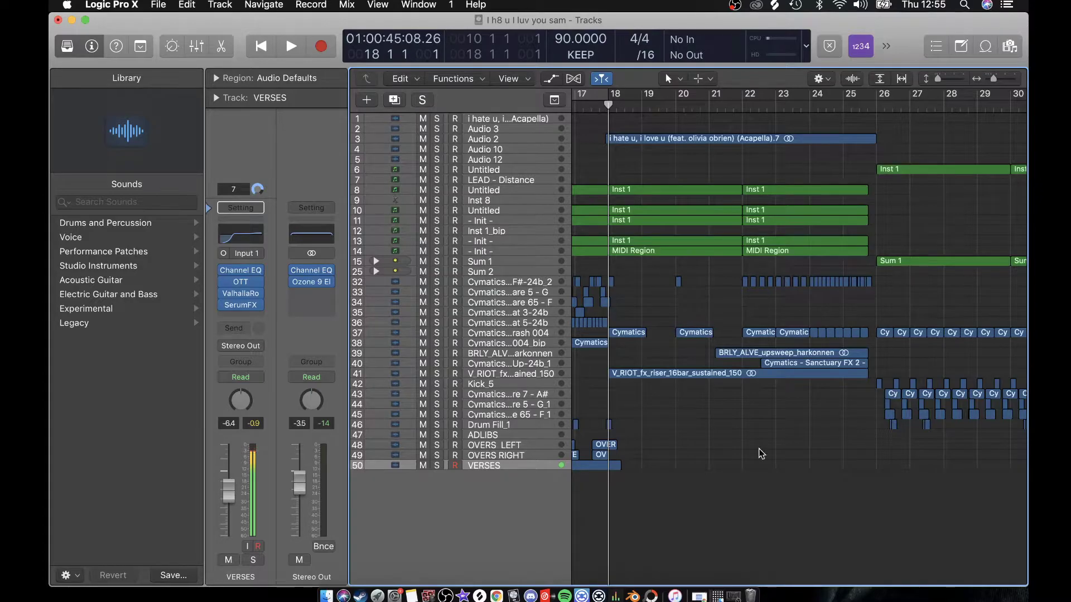
{"action": "left_click", "coordinate": [437, 374]}
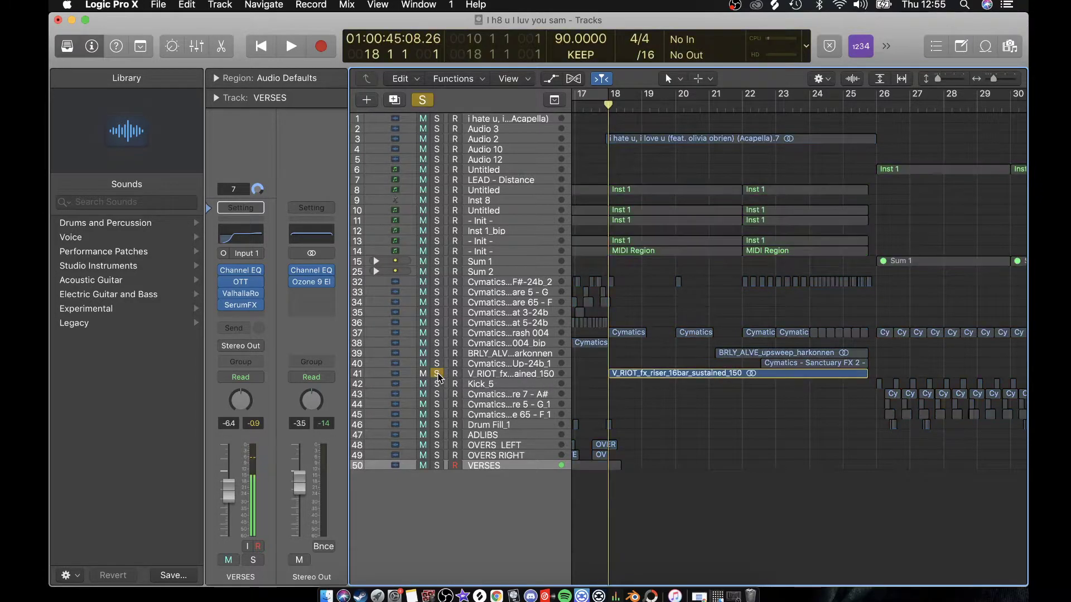
{"action": "left_click", "coordinate": [438, 375]}
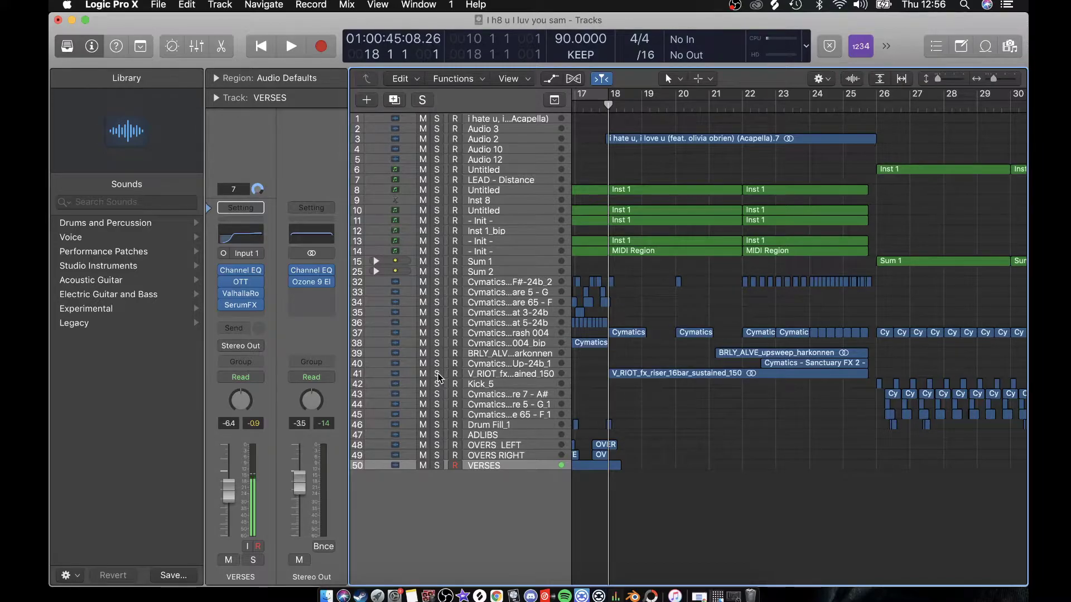
Step: Solo tracks 32, 37 and 39 to 41, play the build-up from bar 22, and release every solo except track 32
{"action": "left_click", "coordinate": [741, 108]}
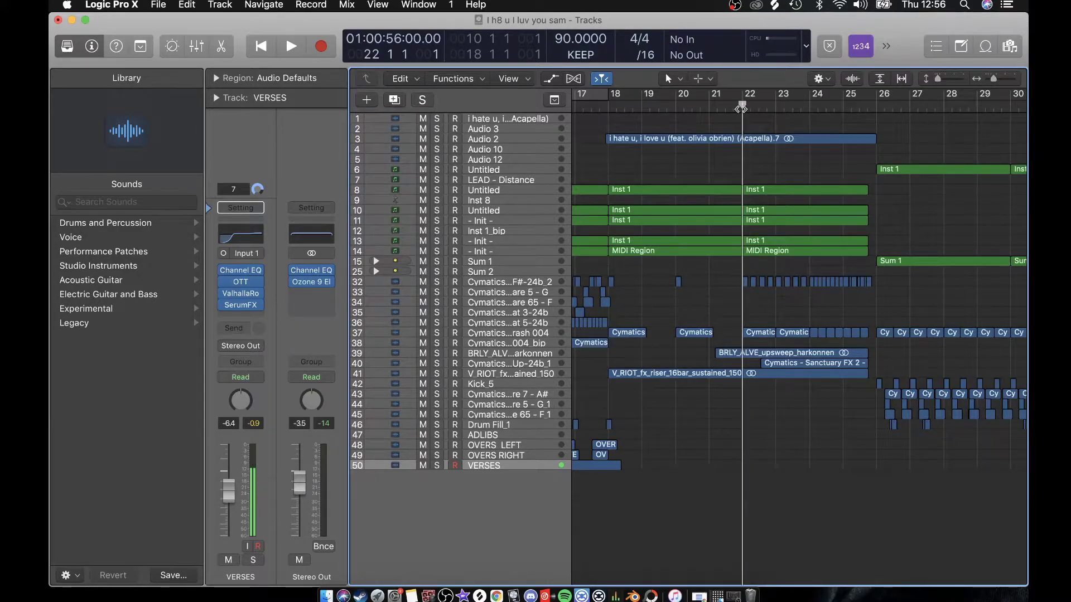
{"action": "left_click", "coordinate": [437, 282]}
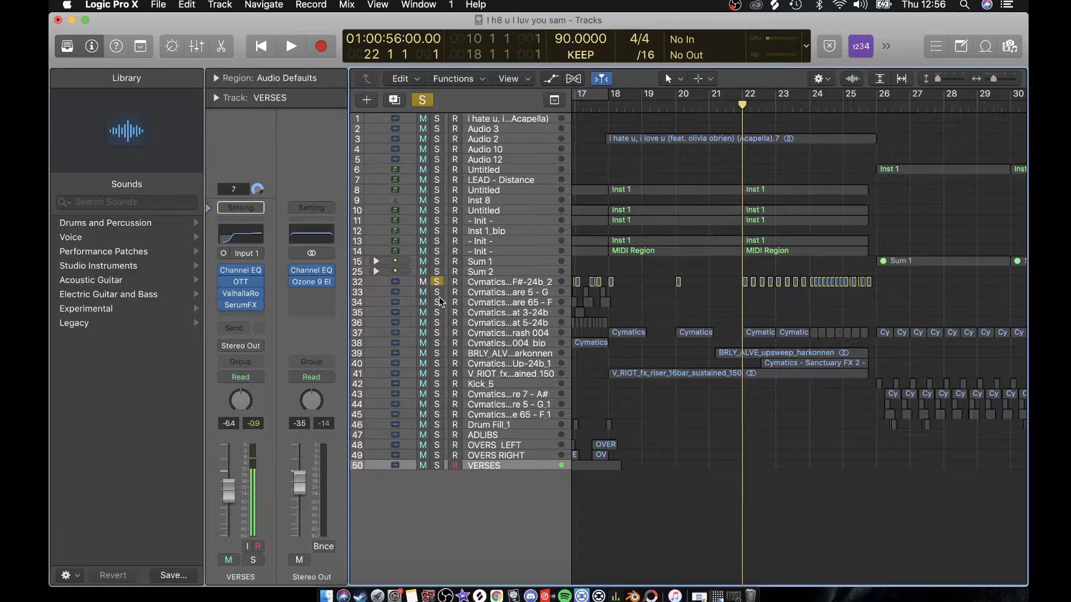
{"action": "left_click", "coordinate": [437, 334]}
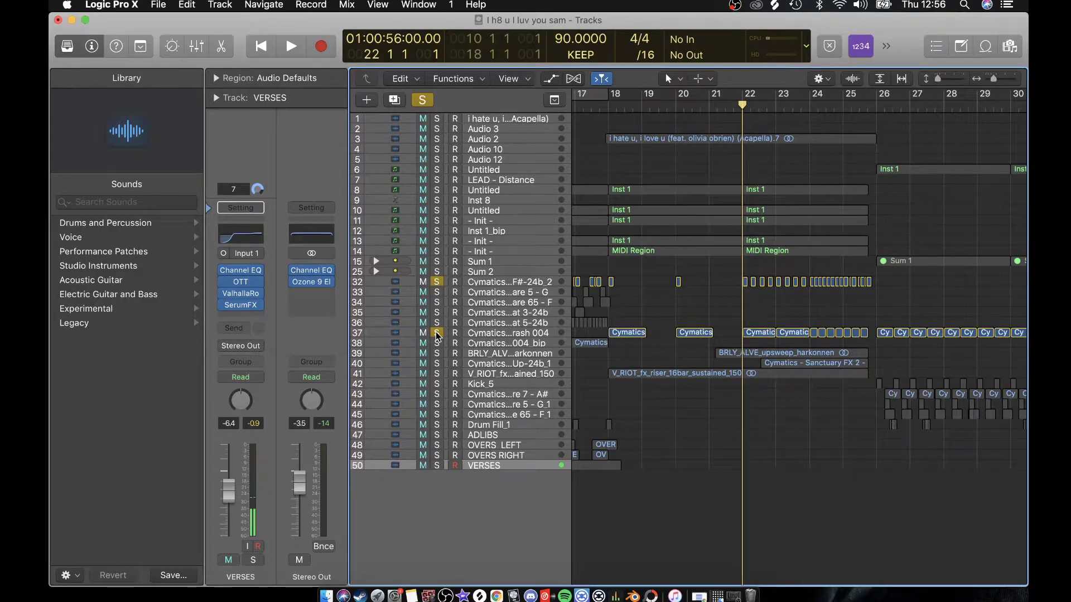
{"action": "left_click_drag", "start_coordinate": [437, 353], "coordinate": [437, 374]}
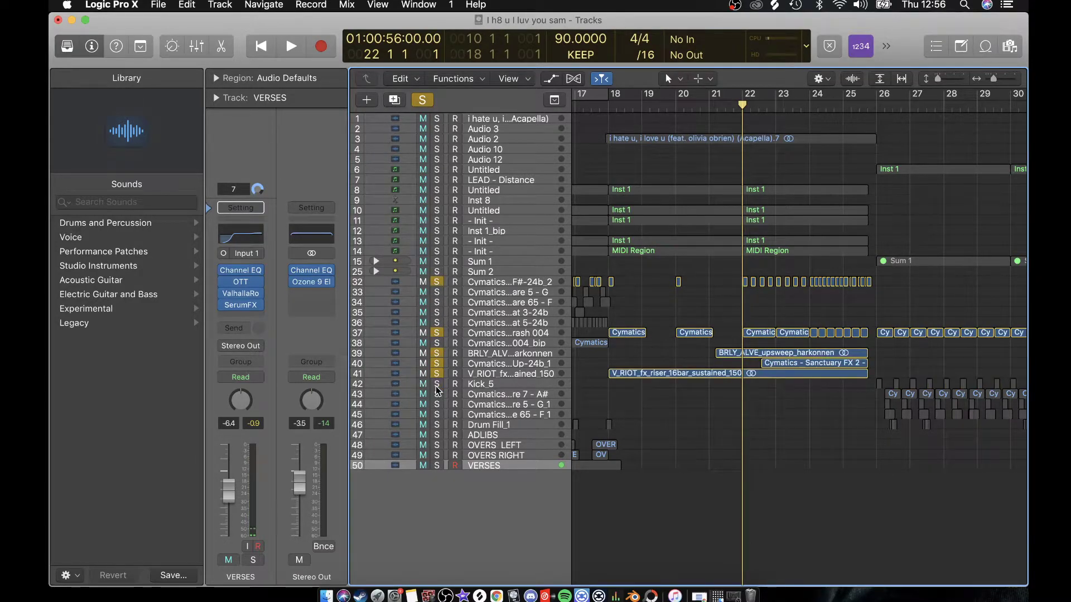
{"action": "key", "text": "space"}
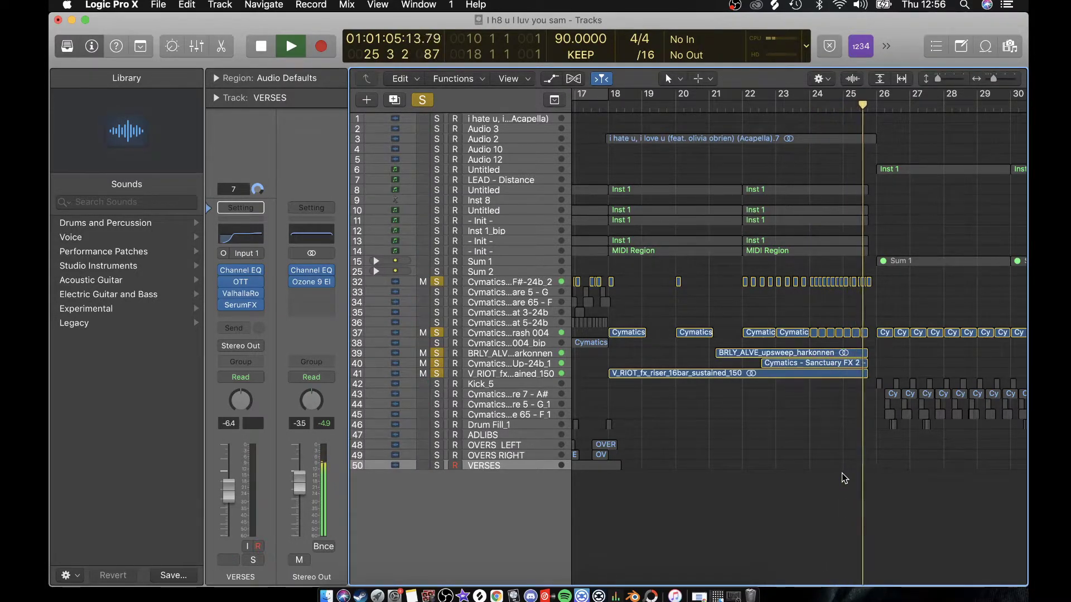
{"action": "key", "text": "space"}
{"action": "left_click", "coordinate": [437, 333]}
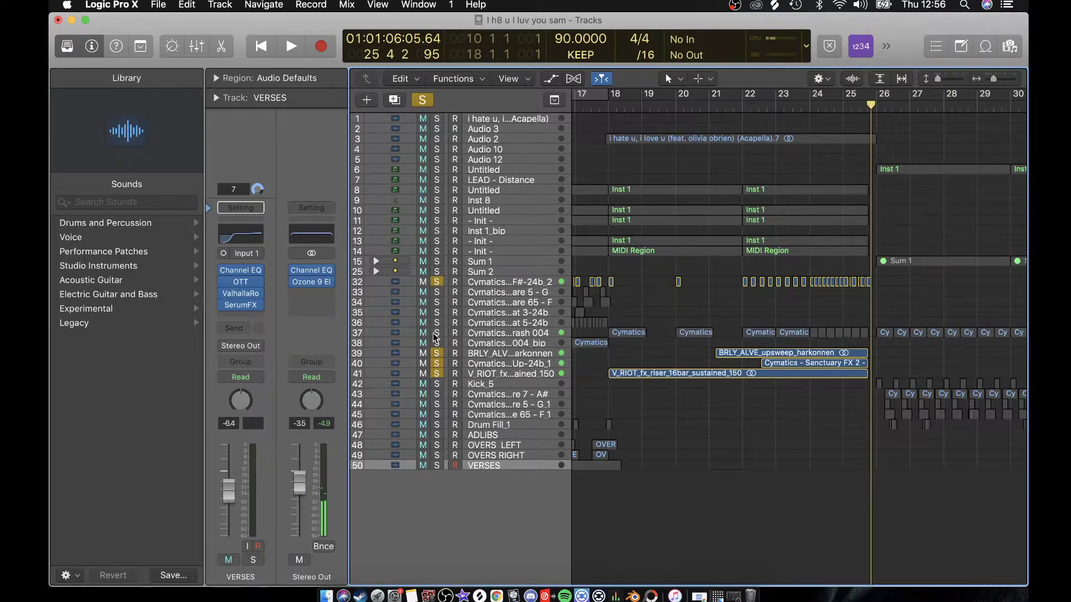
{"action": "left_click_drag", "start_coordinate": [437, 353], "coordinate": [438, 370]}
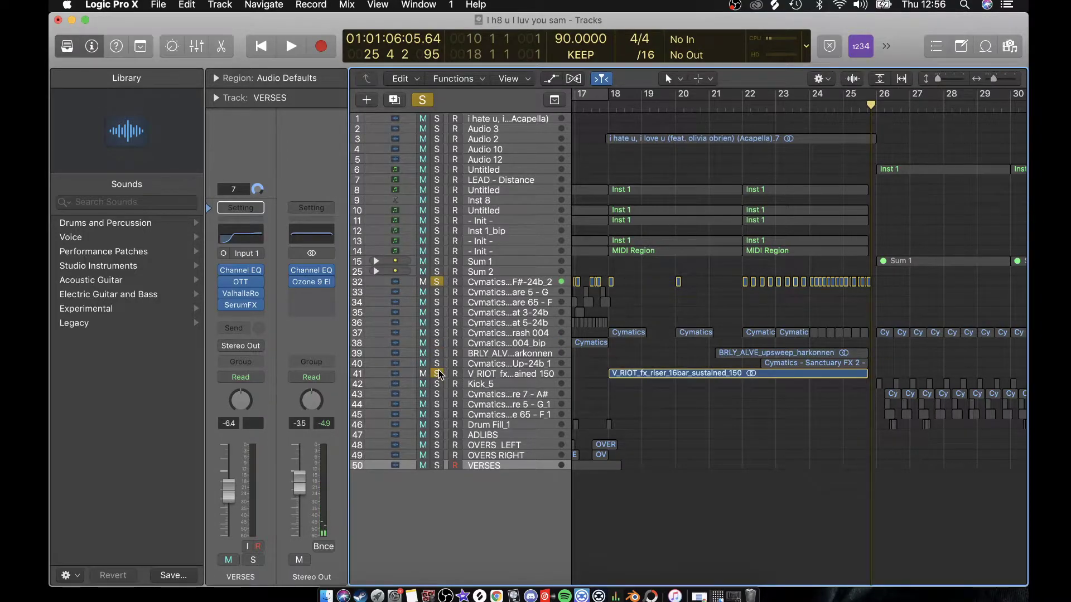
Step: Solo the Audio 2 acapella alongside track 32, play the end of the build-up from bar 25, and release both solos
{"action": "left_click", "coordinate": [437, 139]}
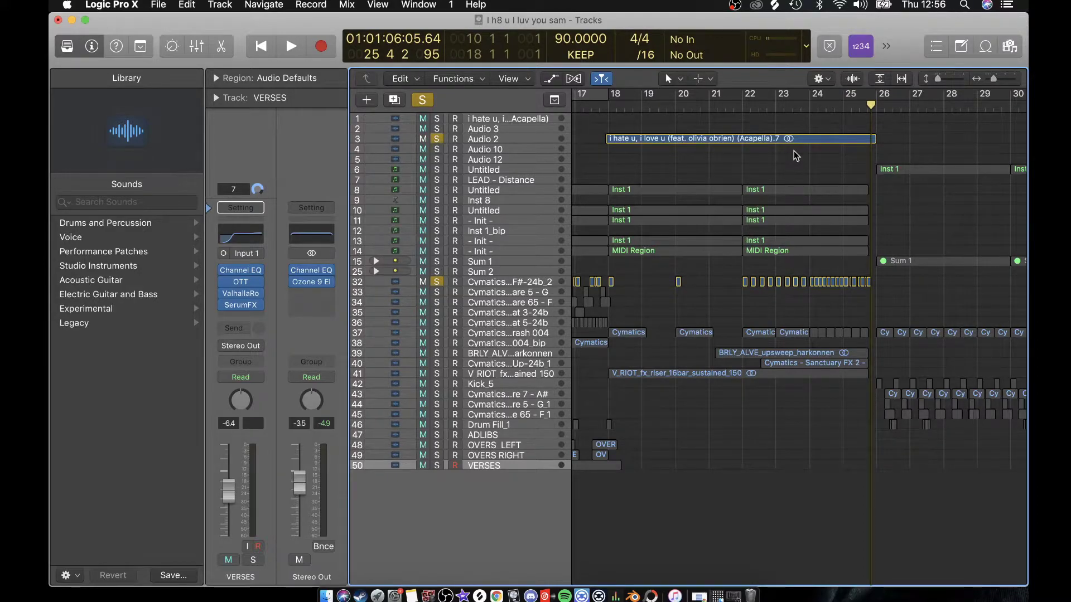
{"action": "left_click", "coordinate": [809, 101]}
{"action": "left_click", "coordinate": [842, 104]}
{"action": "key", "text": "super+Right"}
{"action": "key", "text": "super+Right"}
{"action": "key", "text": "super+Right"}
{"action": "key", "text": "super+Left"}
{"action": "key", "text": "super+Left"}
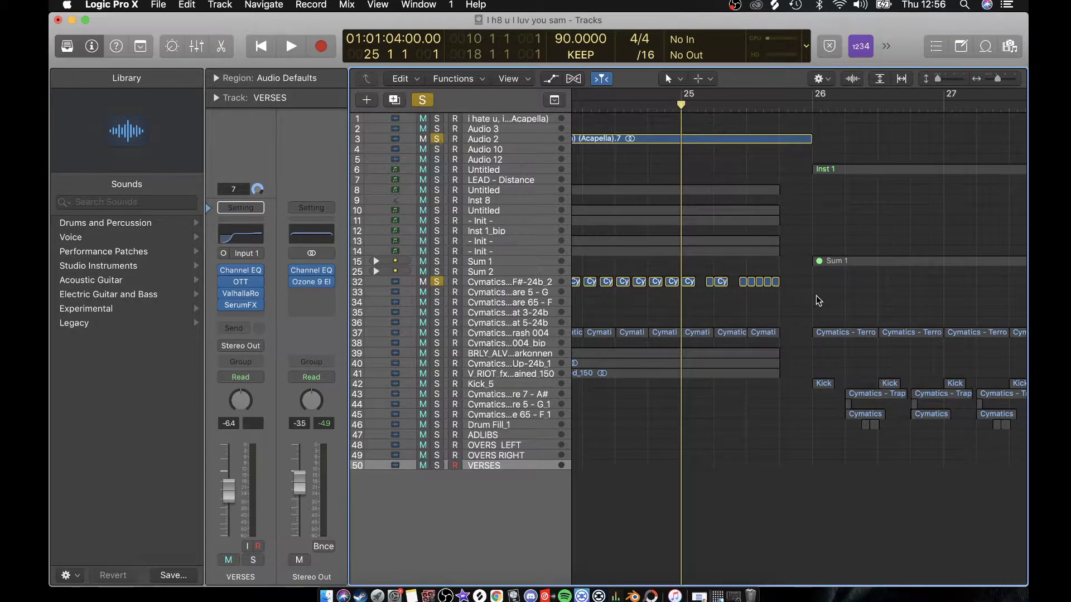
{"action": "key", "text": "space"}
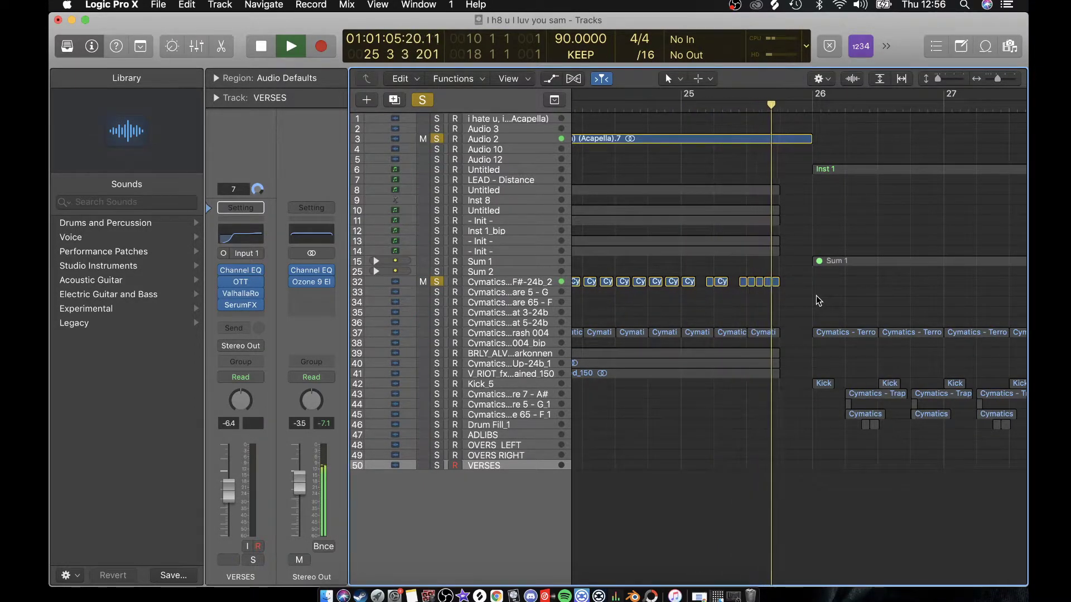
{"action": "key", "text": "space"}
{"action": "left_click", "coordinate": [437, 282]}
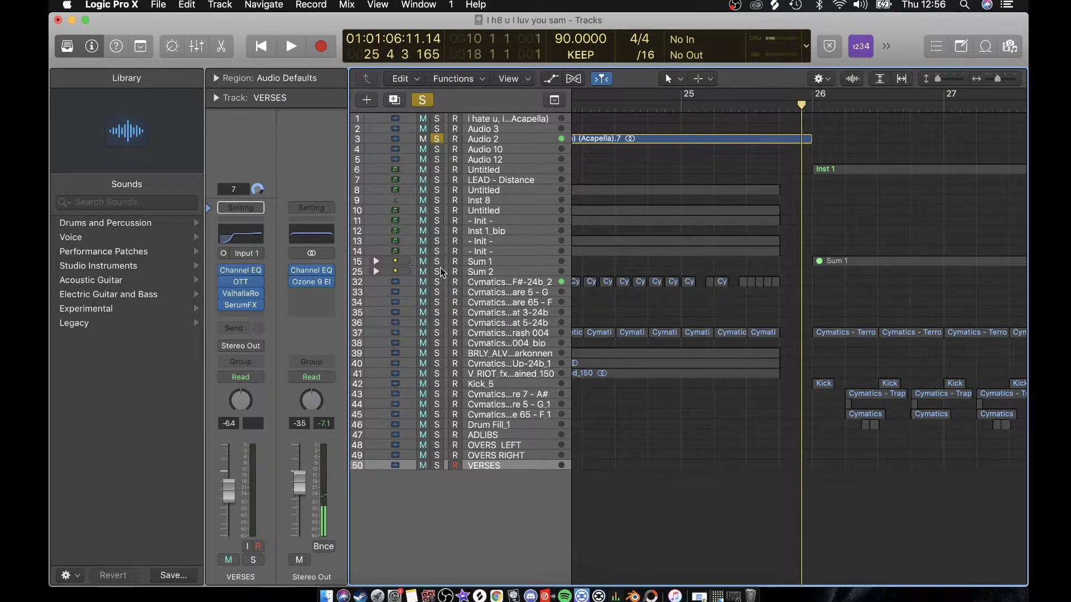
{"action": "left_click", "coordinate": [439, 138]}
Step: Play the full mix of the build-up's last bars from bar 24 with no tracks soloed
{"action": "left_click", "coordinate": [597, 109]}
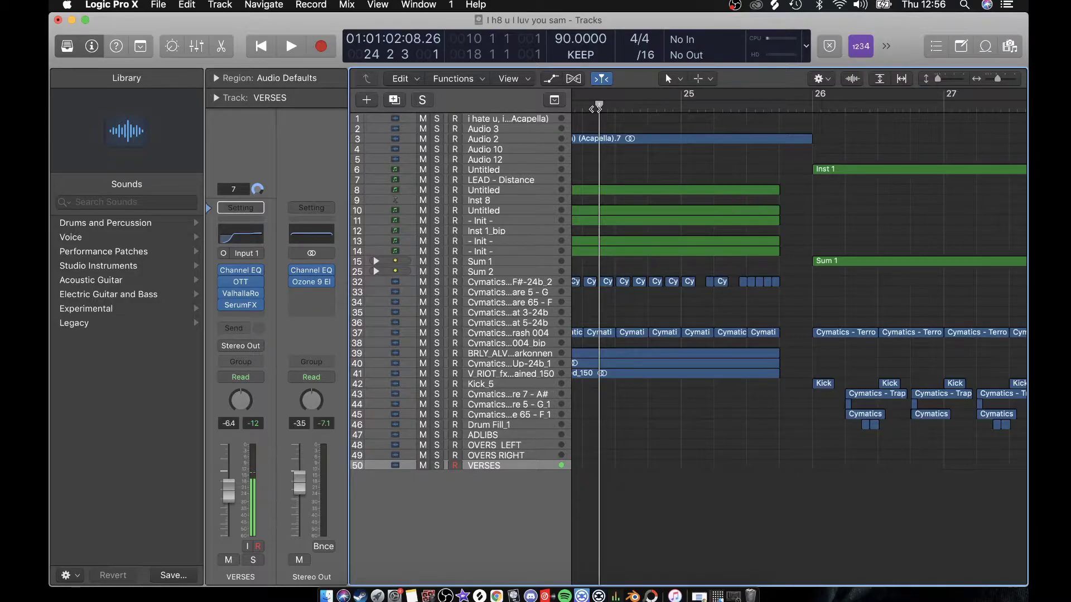
{"action": "key", "text": "space"}
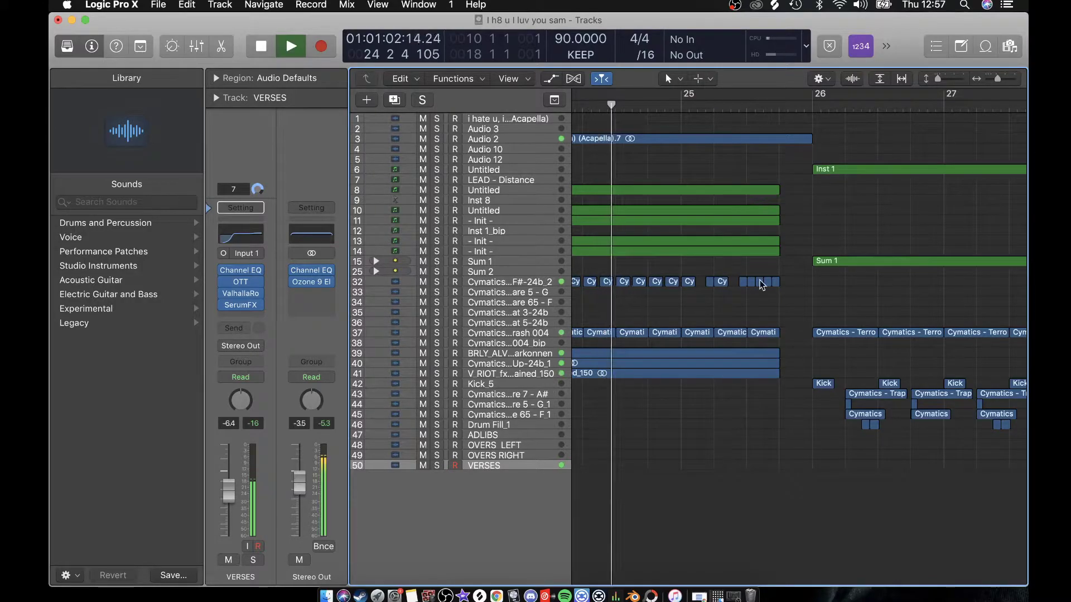
{"action": "key", "text": "super+Left"}
{"action": "key", "text": "super+Left"}
{"action": "key", "text": "super+Left"}
{"action": "scroll", "coordinate": [842, 462], "scroll_direction": "left", "scroll_amount": 2}
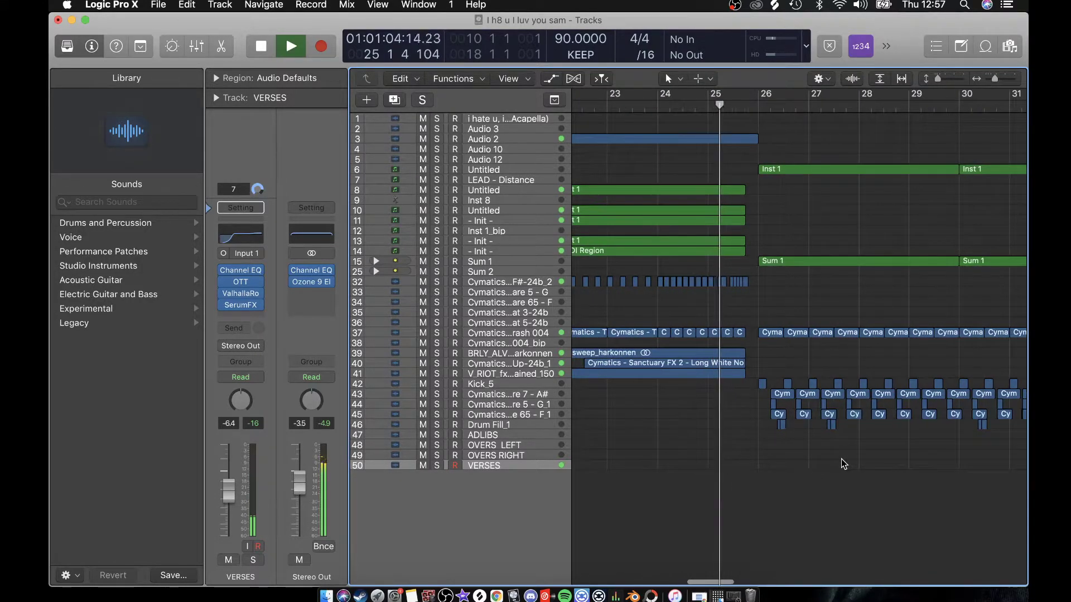
{"action": "key", "text": "space"}
Step: Place the playhead at the start of the drop at bar 26, raise the system volume, and play the full mix
{"action": "left_click", "coordinate": [754, 110]}
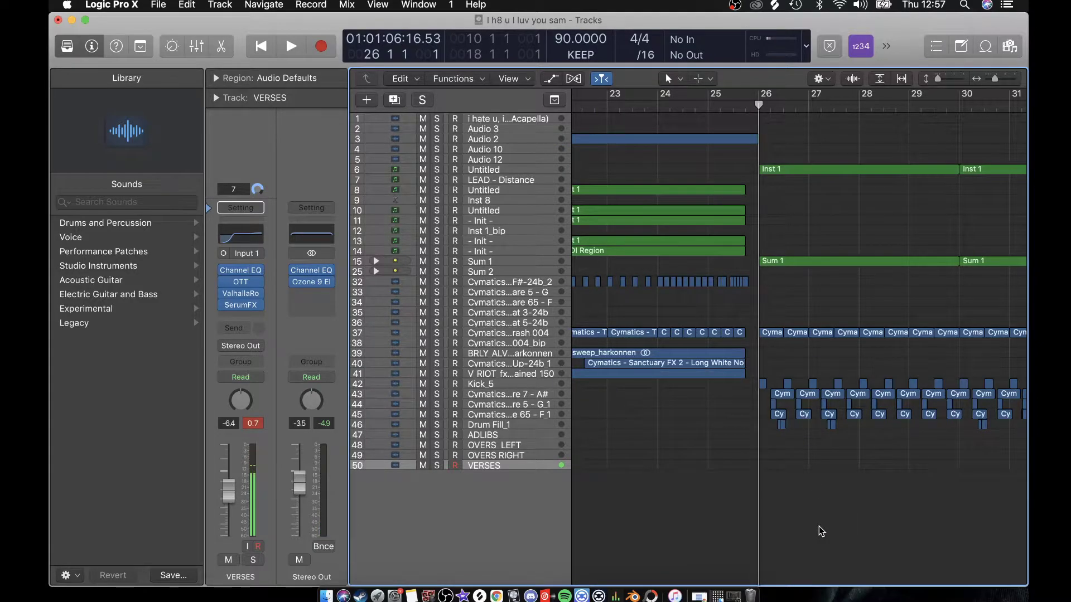
{"action": "key", "text": "space"}
{"action": "key", "text": "super+Left"}
{"action": "key", "text": "super+Left"}
{"action": "key", "text": "space"}
{"action": "scroll", "coordinate": [819, 526], "scroll_direction": "right", "scroll_amount": 3}
{"action": "left_click_drag", "start_coordinate": [662, 106], "coordinate": [659, 106]}
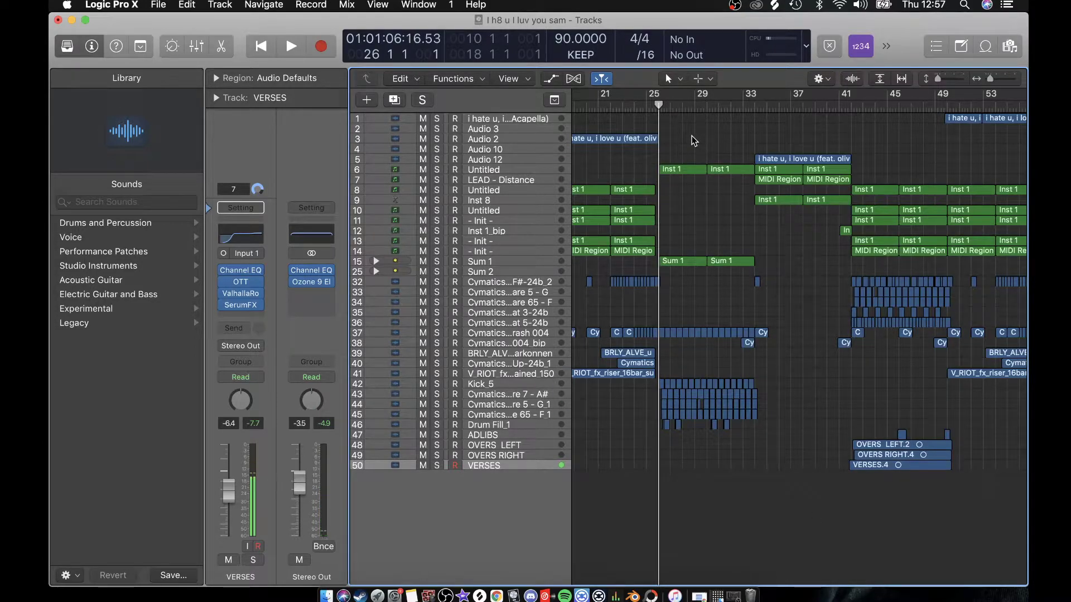
{"action": "key", "text": "XF86AudioRaiseVolume"}
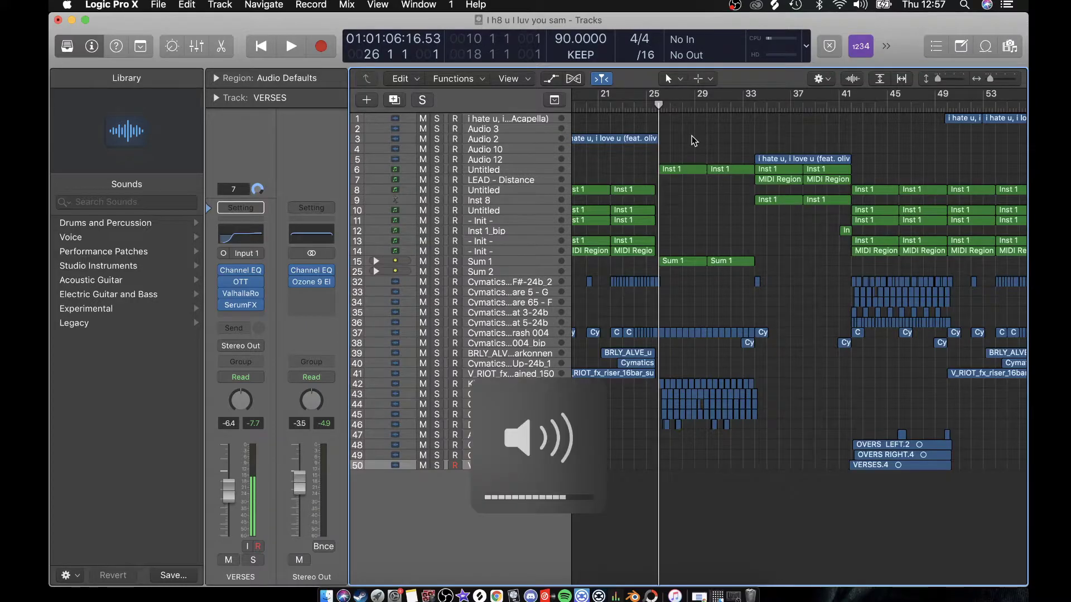
{"action": "key", "text": "space"}
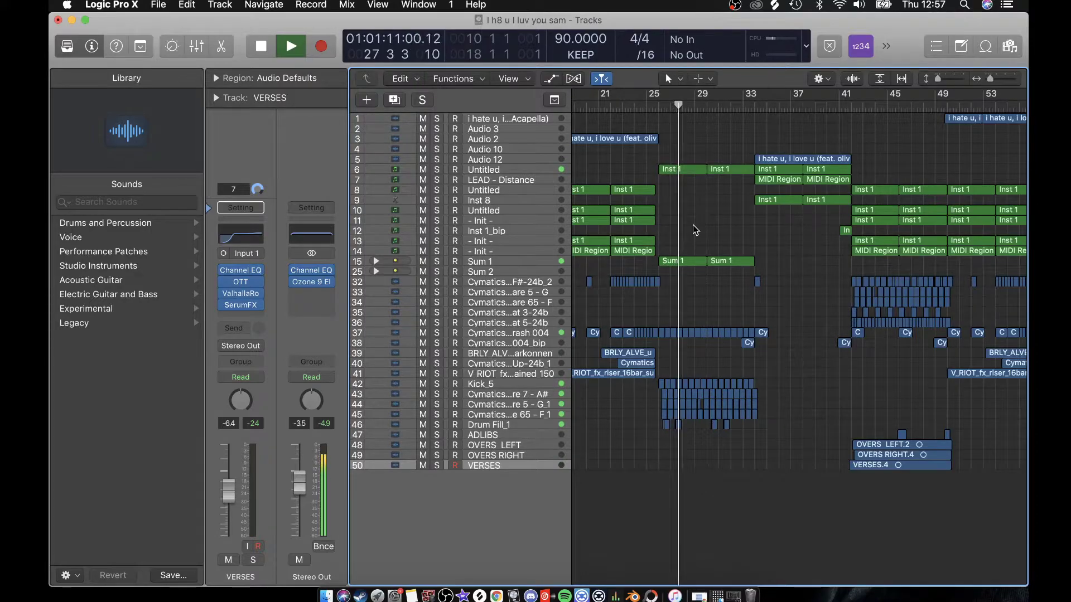
{"action": "key", "text": "space"}
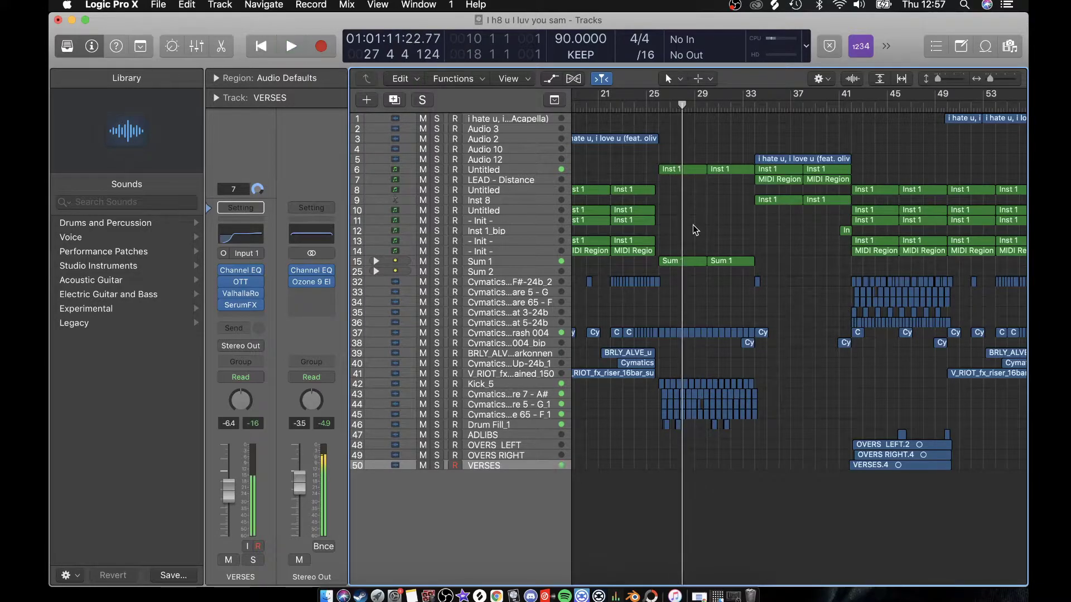
Step: Return the playhead to bar 26 and set the cycle range over the drop from bar 26 to bar 34
{"action": "left_click", "coordinate": [655, 110]}
{"action": "key", "text": "XF86AudioRaiseVolume"}
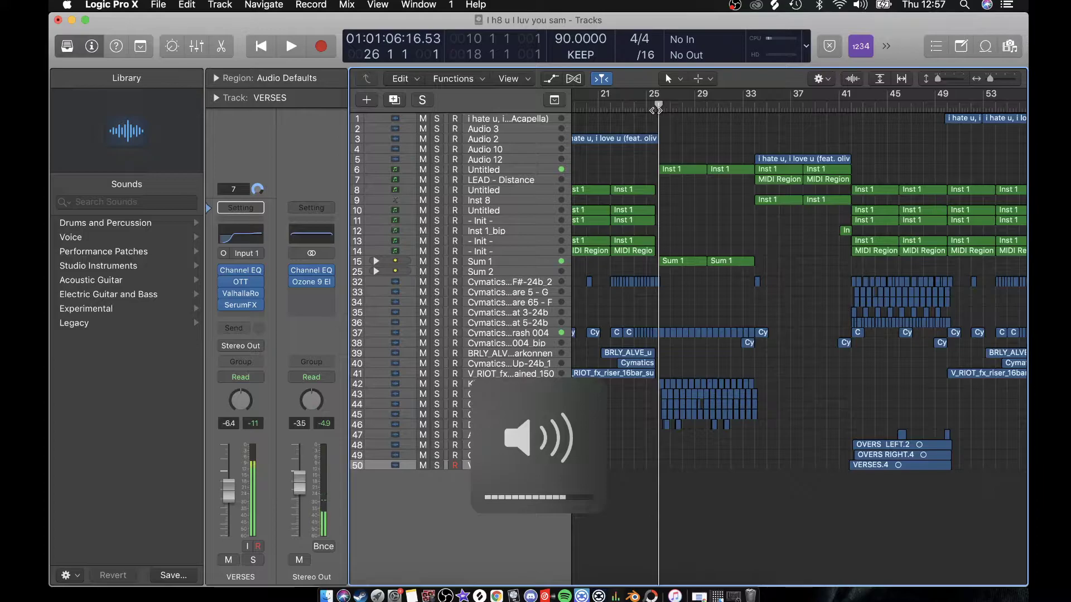
{"action": "key", "text": "super+Right"}
{"action": "left_click_drag", "start_coordinate": [659, 94], "coordinate": [805, 94]}
{"action": "key", "text": "super+Right"}
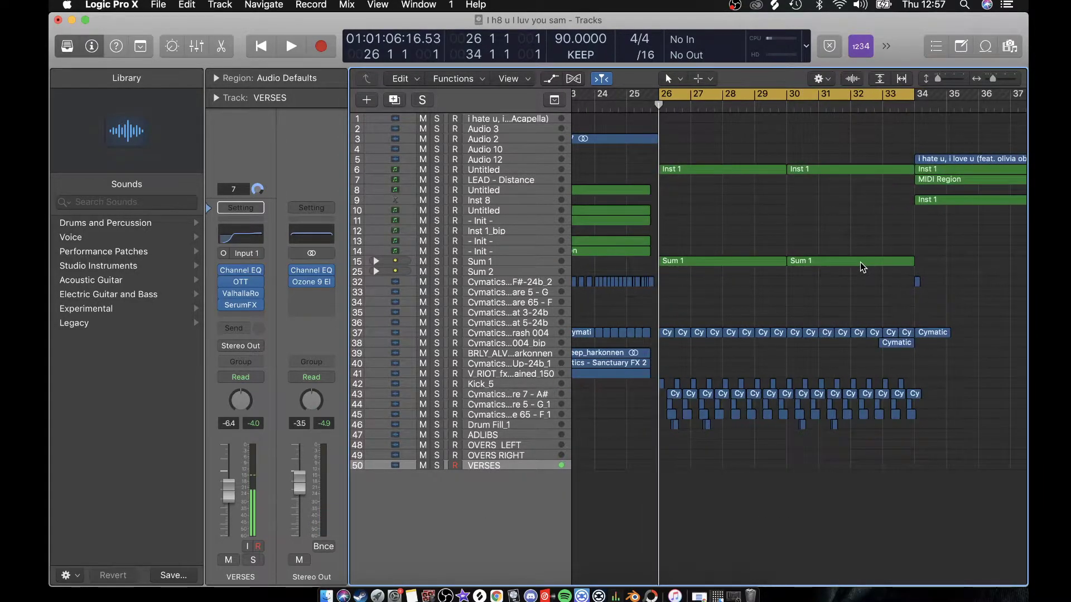
Step: Solo the instrument on track 6, play it from bar 26, and release the solo
{"action": "left_click", "coordinate": [436, 169]}
{"action": "key", "text": "space"}
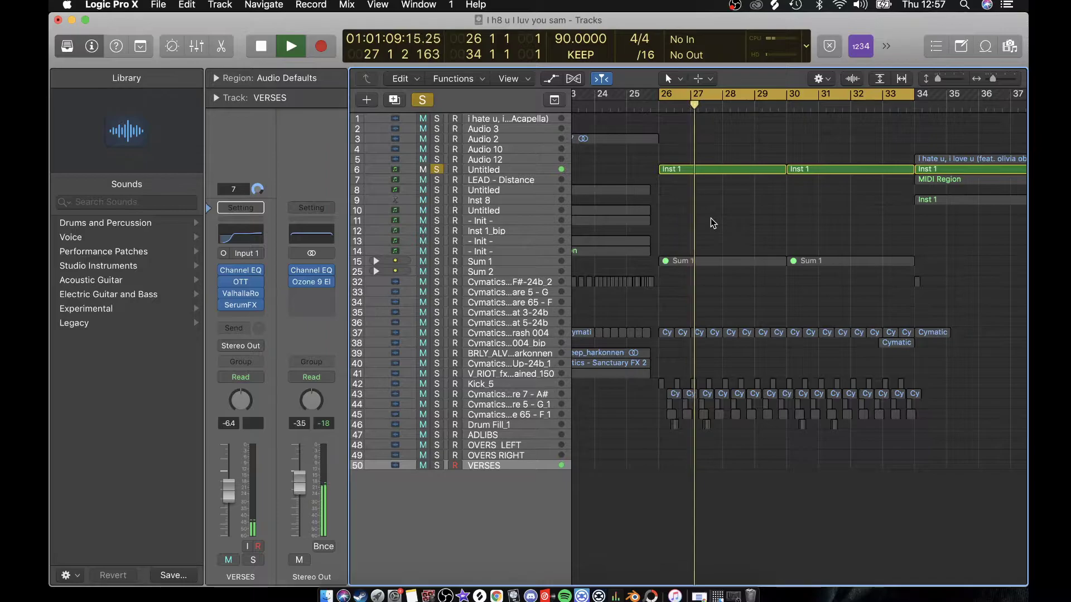
{"action": "key", "text": "space"}
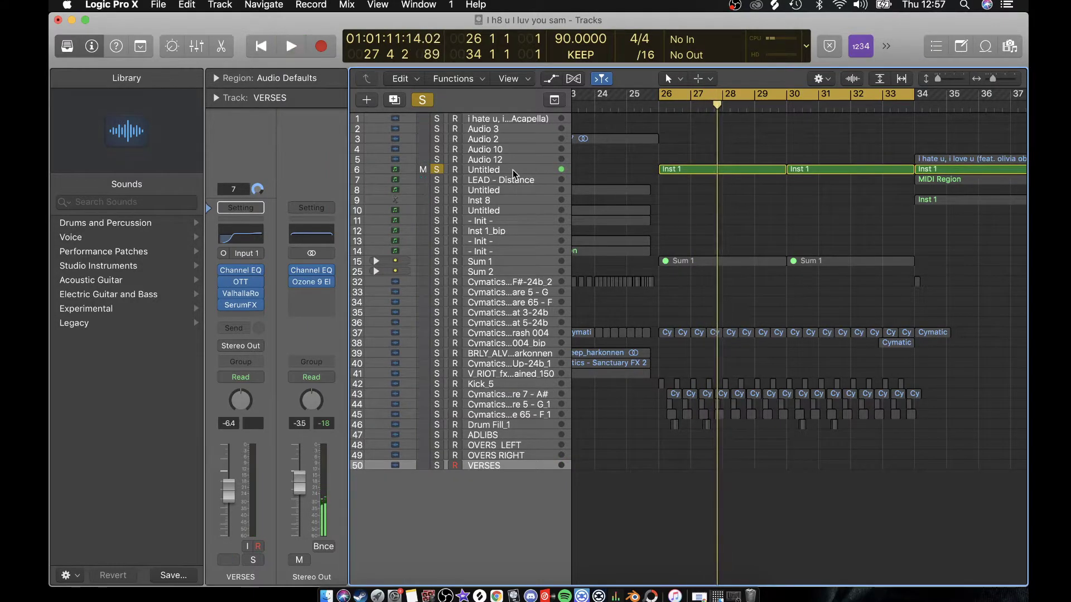
{"action": "left_click", "coordinate": [437, 169]}
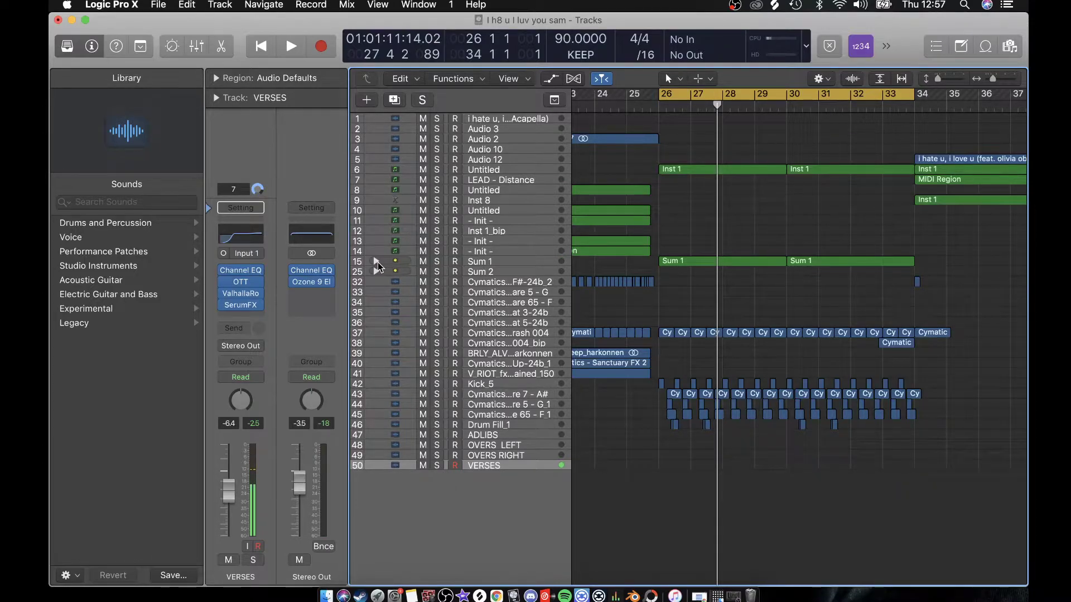
Step: Solo the drop's drums on tracks 37 and 42 to 46, play them from bar 26, and release the solos
{"action": "left_click", "coordinate": [437, 333]}
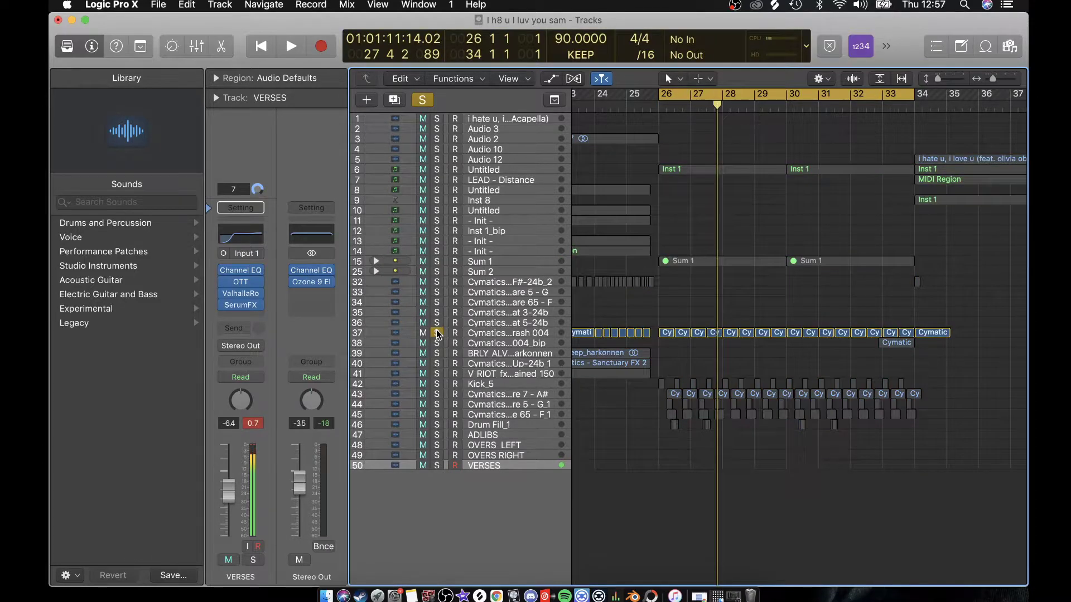
{"action": "left_click_drag", "start_coordinate": [437, 384], "coordinate": [440, 441]}
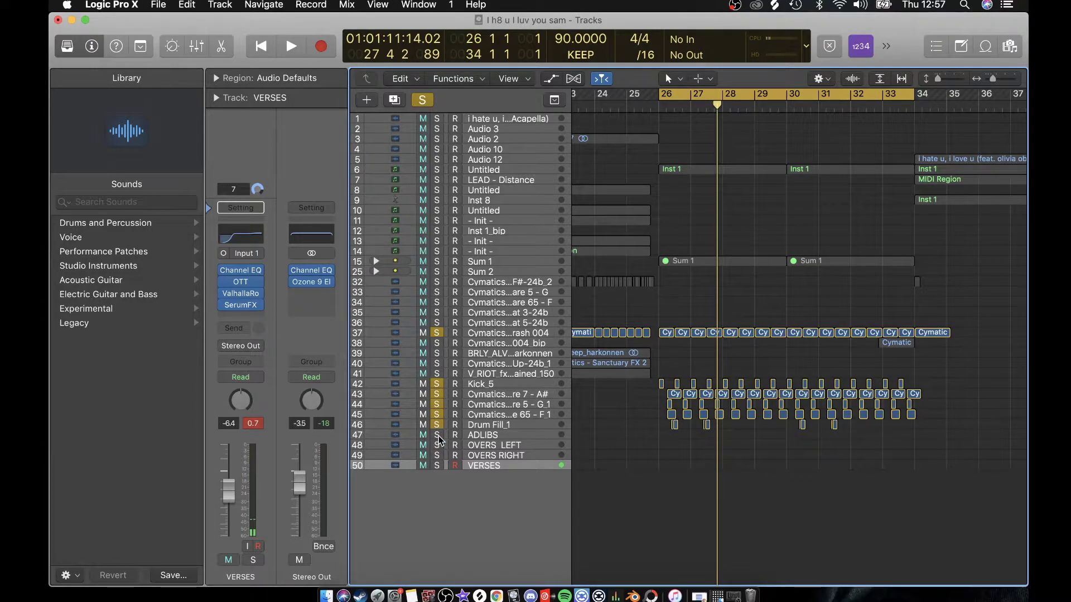
{"action": "key", "text": "space"}
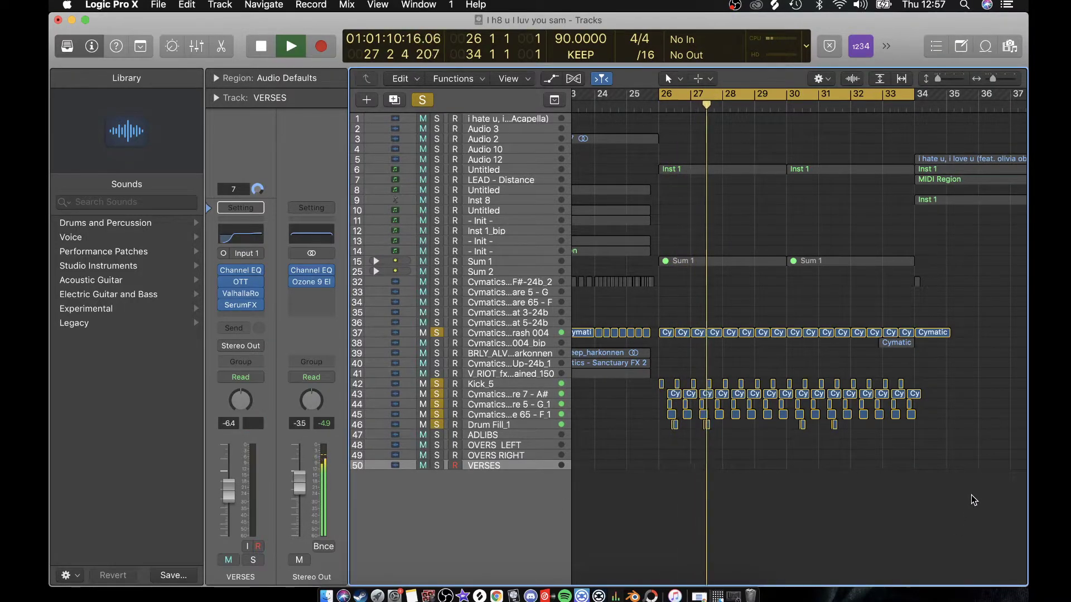
{"action": "key", "text": "space"}
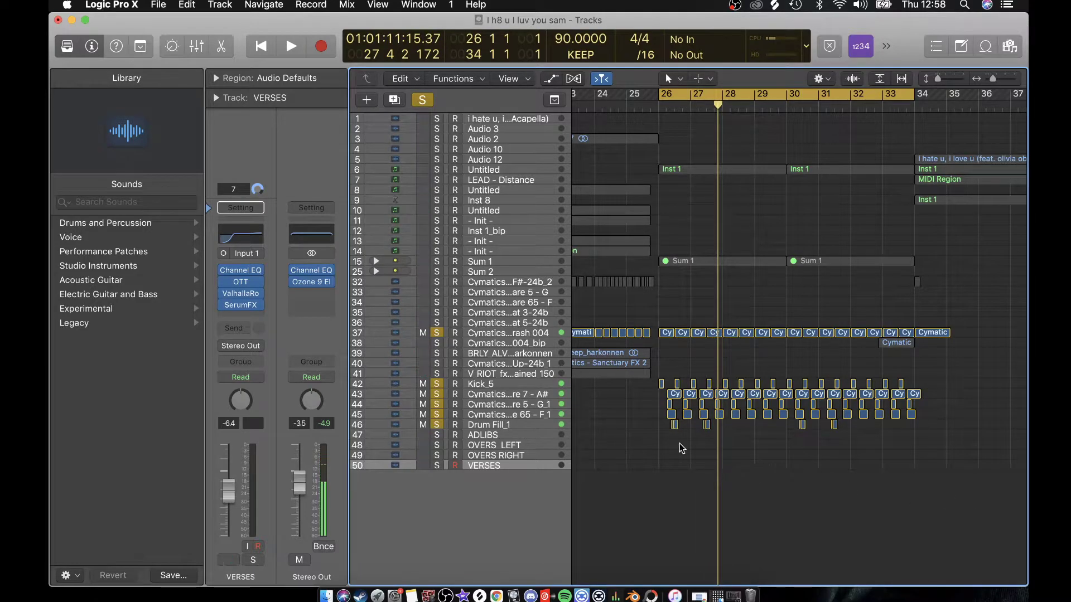
{"action": "left_click", "coordinate": [437, 333]}
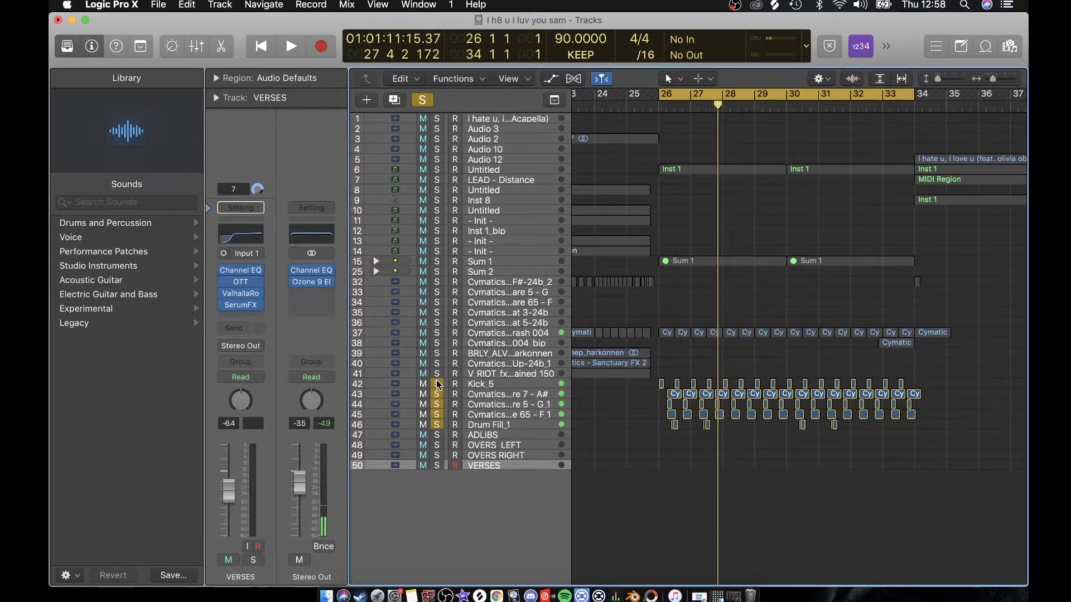
{"action": "left_click_drag", "start_coordinate": [437, 383], "coordinate": [436, 433]}
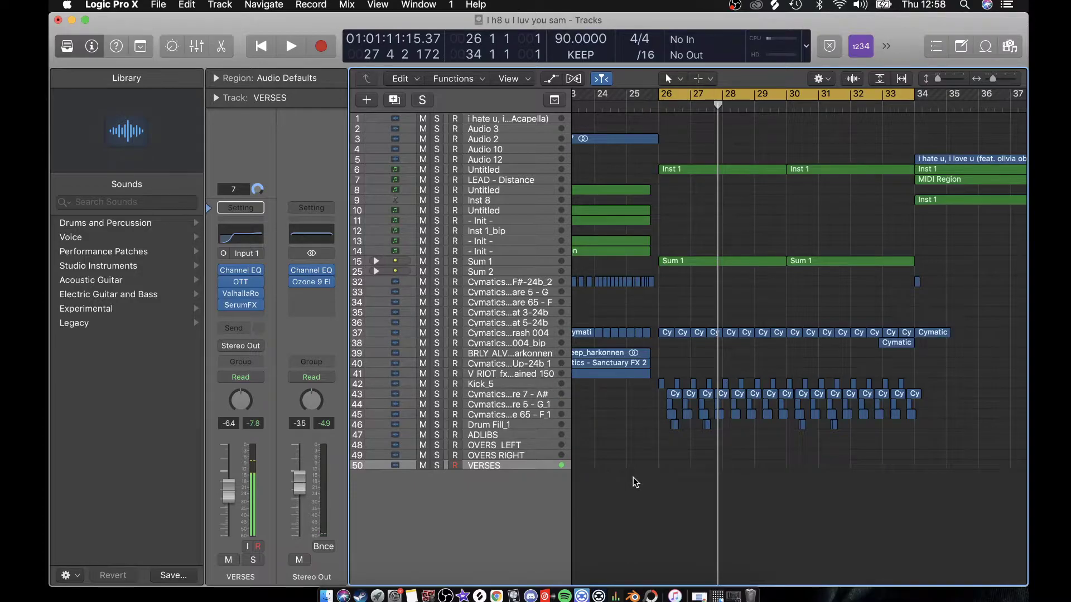
Step: Expand the Sum 1 track stack, solo the whole stack, play it from bar 26, and release the solo
{"action": "left_click", "coordinate": [376, 262]}
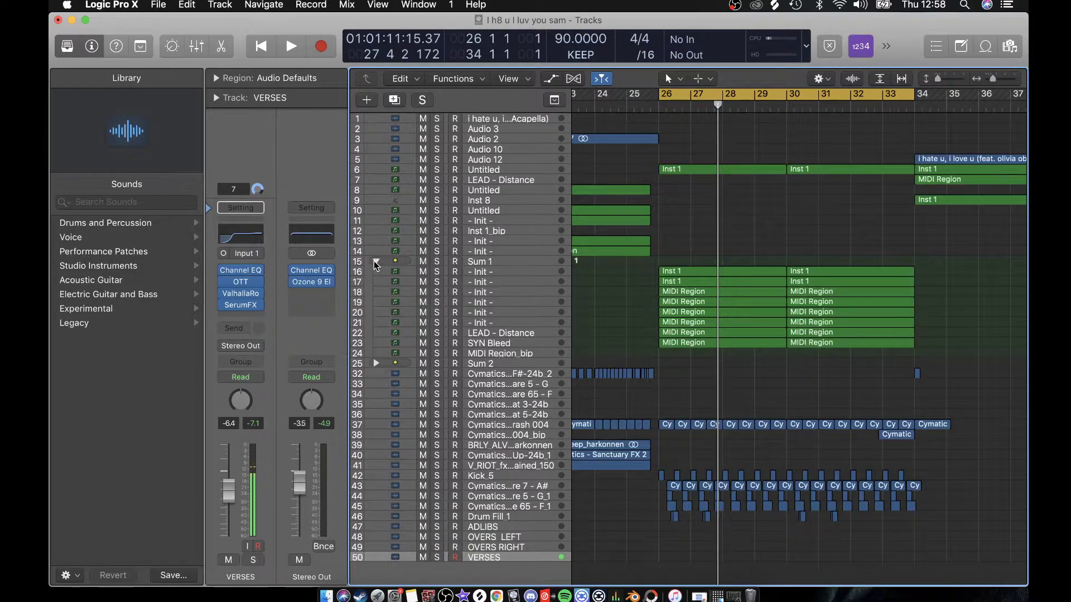
{"action": "left_click", "coordinate": [436, 261]}
{"action": "key", "text": "space"}
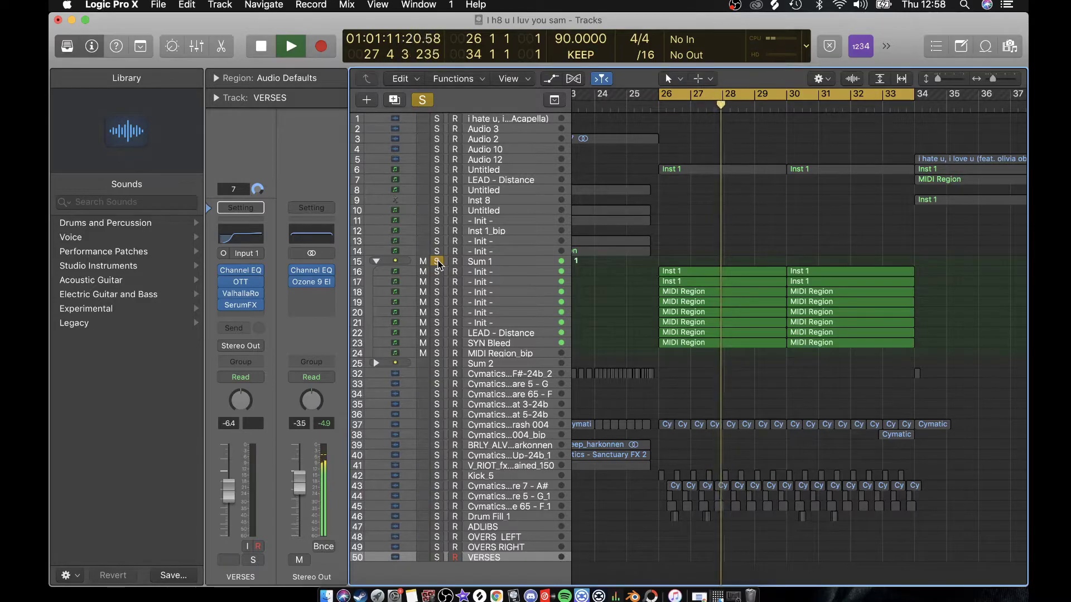
{"action": "key", "text": "space"}
{"action": "left_click", "coordinate": [438, 262]}
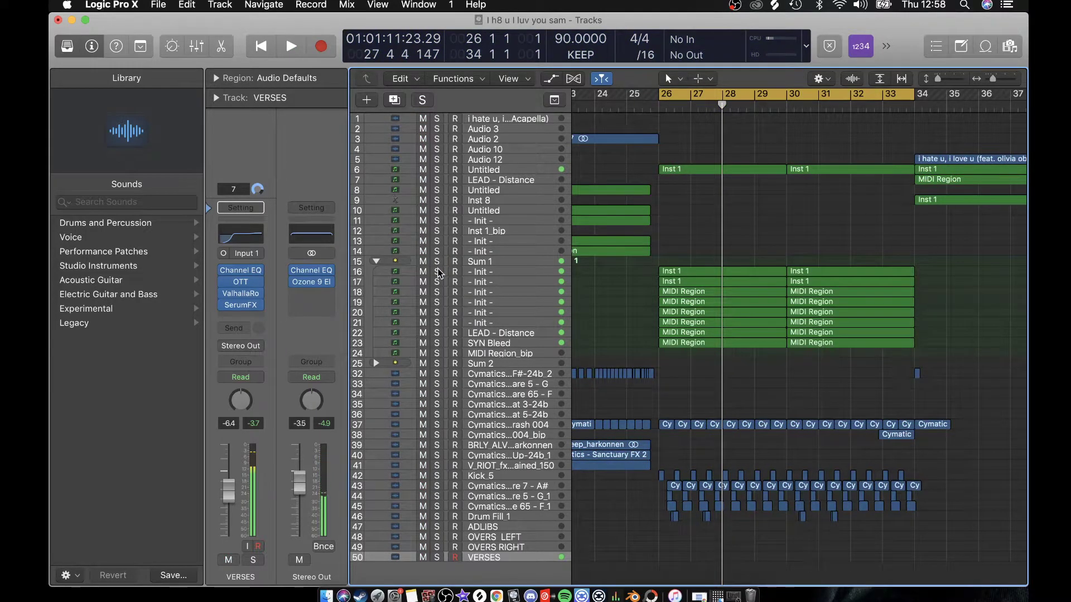
Step: Solo track 16 in the Sum 1 stack, play it, examine its Serum oscillators and effects, and release the solo
{"action": "left_click", "coordinate": [437, 272]}
{"action": "left_click", "coordinate": [532, 272]}
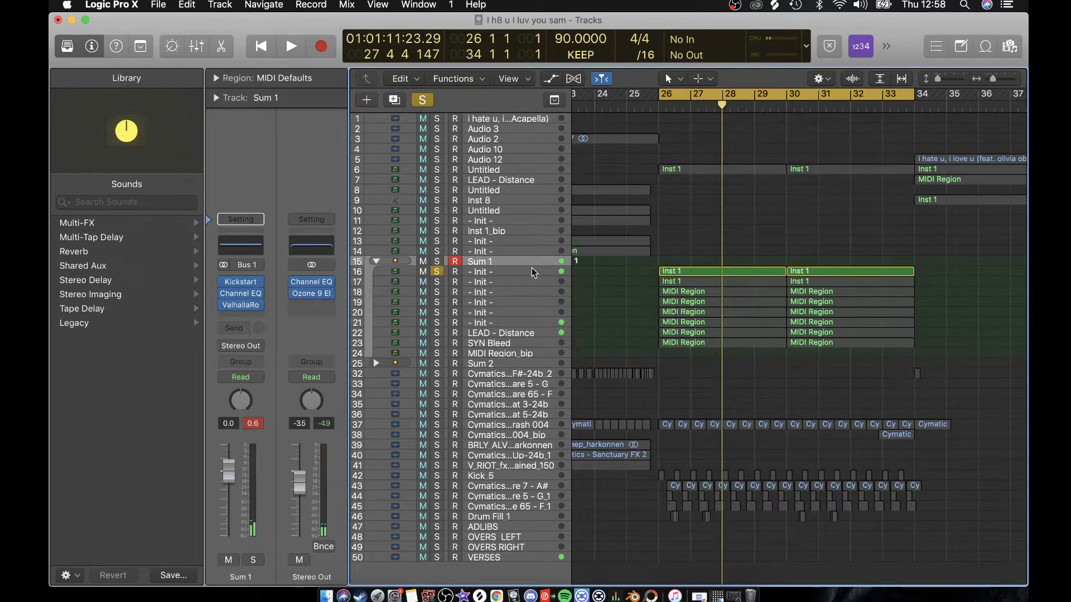
{"action": "key", "text": "space"}
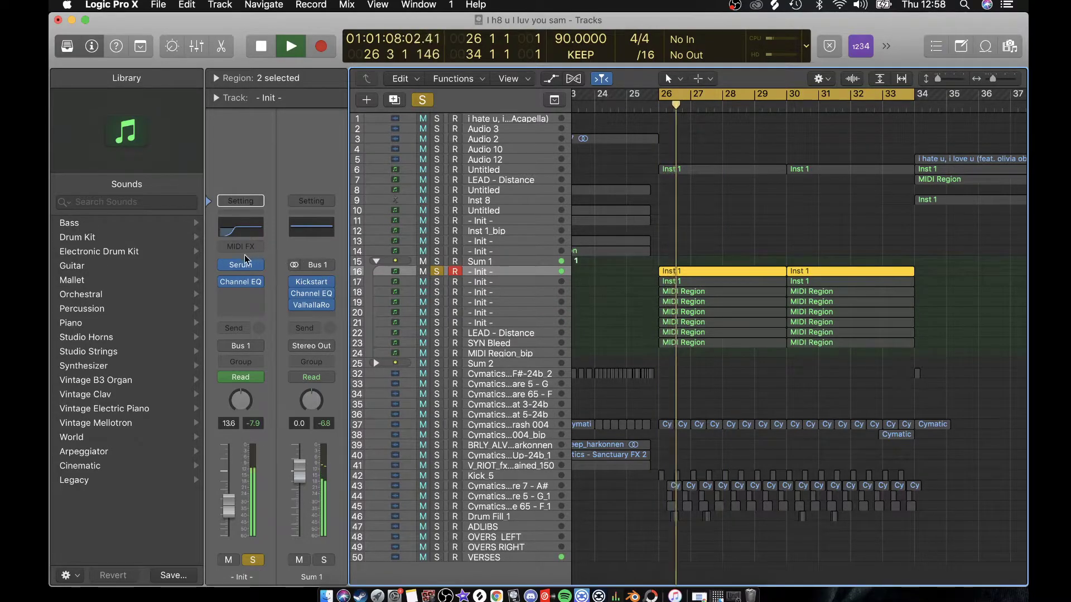
{"action": "mouse_move", "coordinate": [244, 266]}
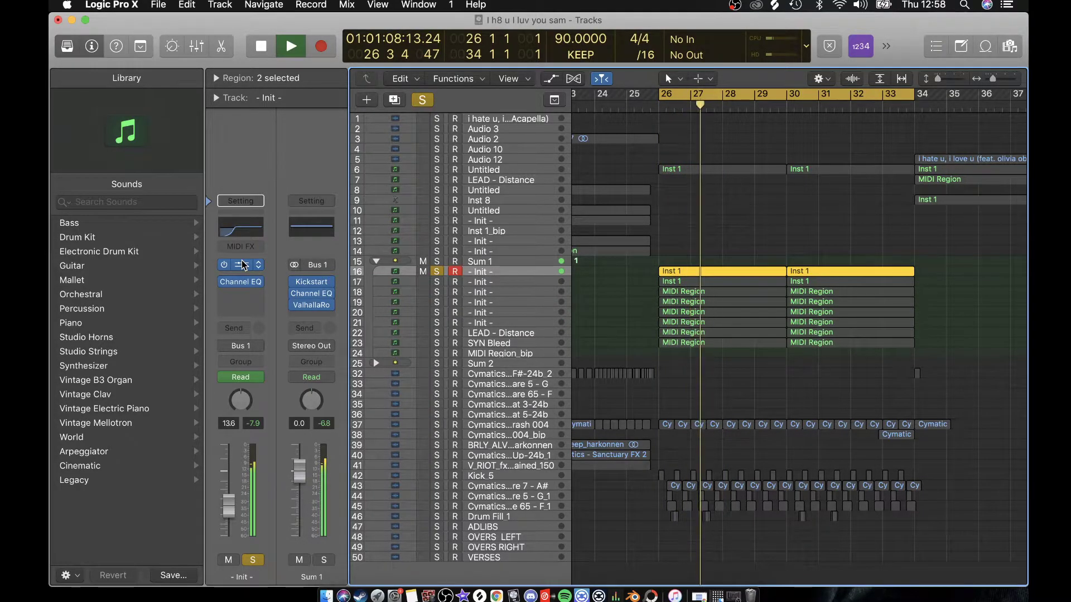
{"action": "left_click", "coordinate": [243, 265]}
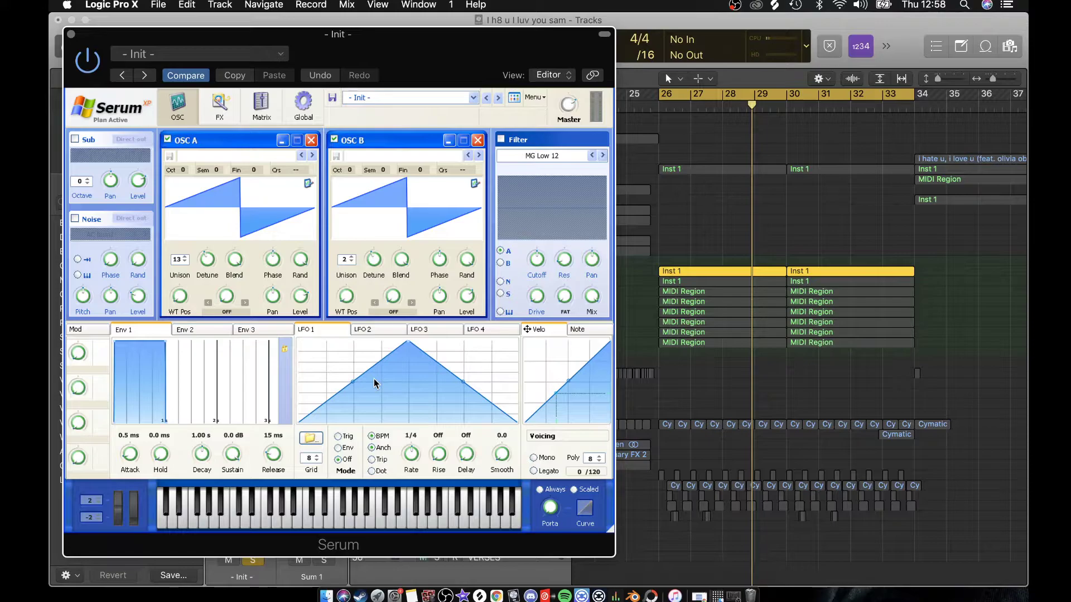
{"action": "left_click", "coordinate": [230, 115]}
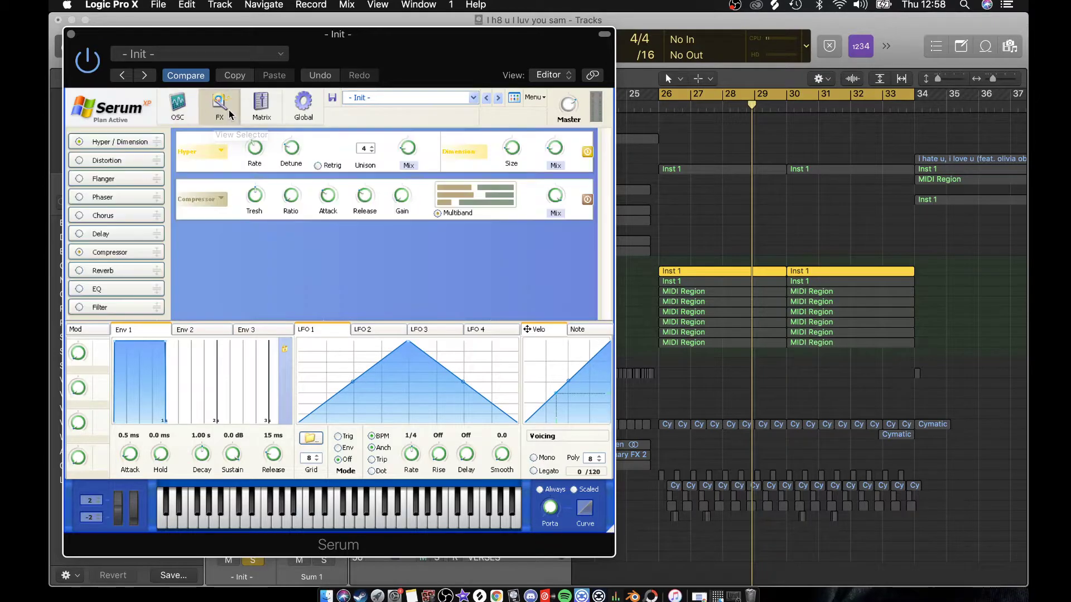
{"action": "left_click", "coordinate": [69, 34]}
{"action": "left_click", "coordinate": [439, 273]}
Step: Solo track 17 in the Sum 1 stack, play it from bar 26, and release the solo
{"action": "left_click", "coordinate": [439, 282]}
{"action": "left_click", "coordinate": [470, 281]}
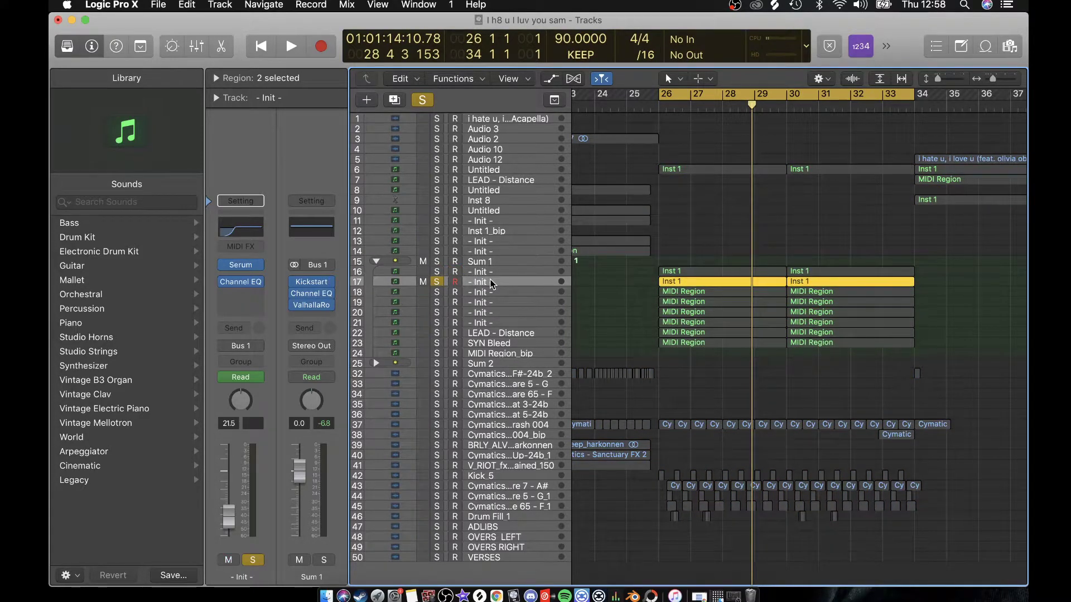
{"action": "key", "text": "shift+space"}
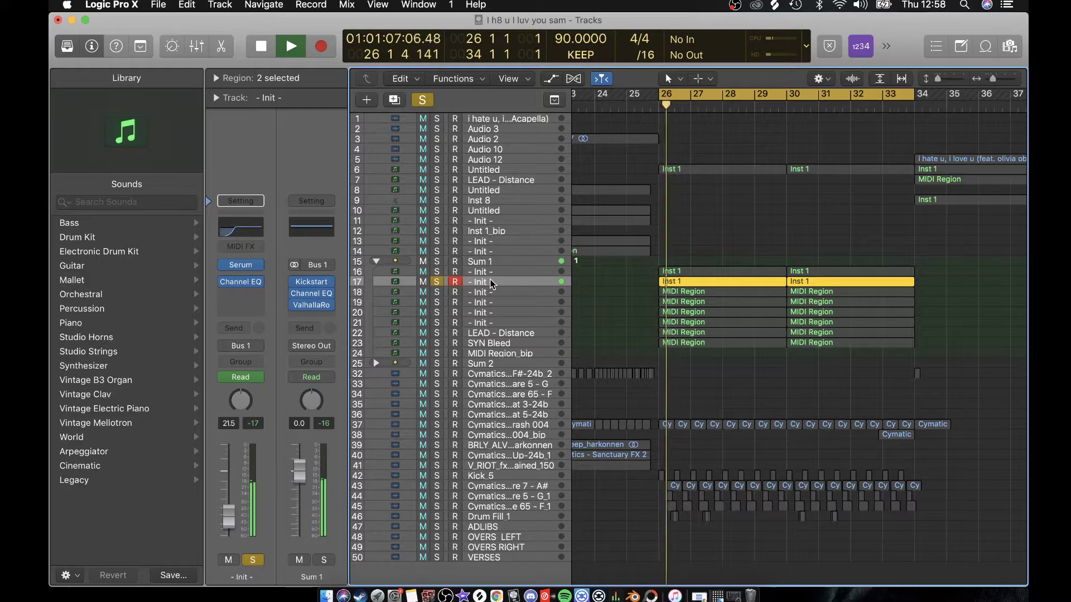
{"action": "key", "text": "space"}
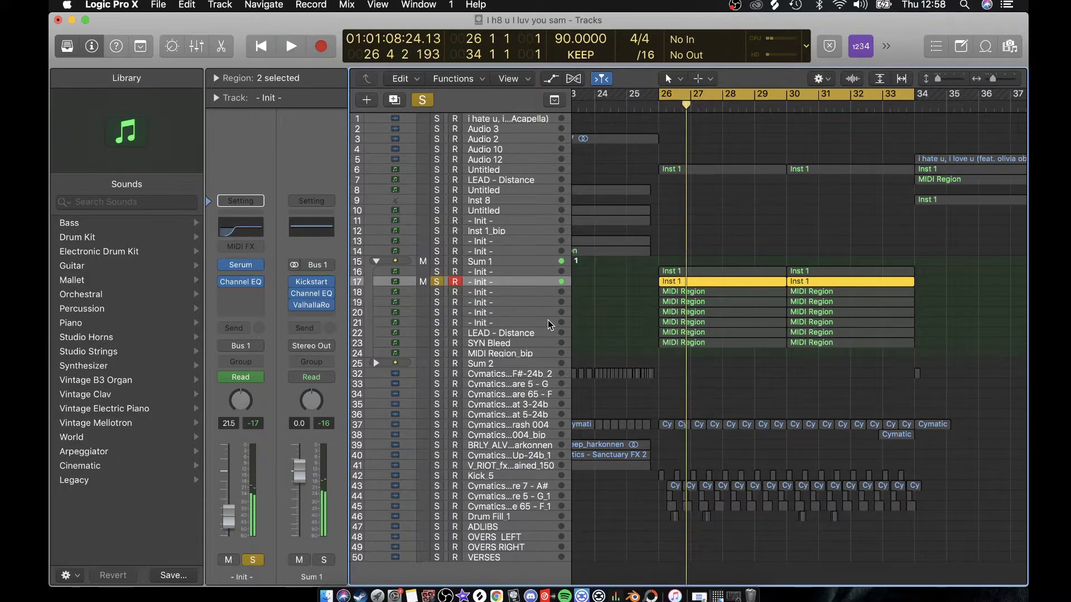
{"action": "left_click", "coordinate": [438, 282]}
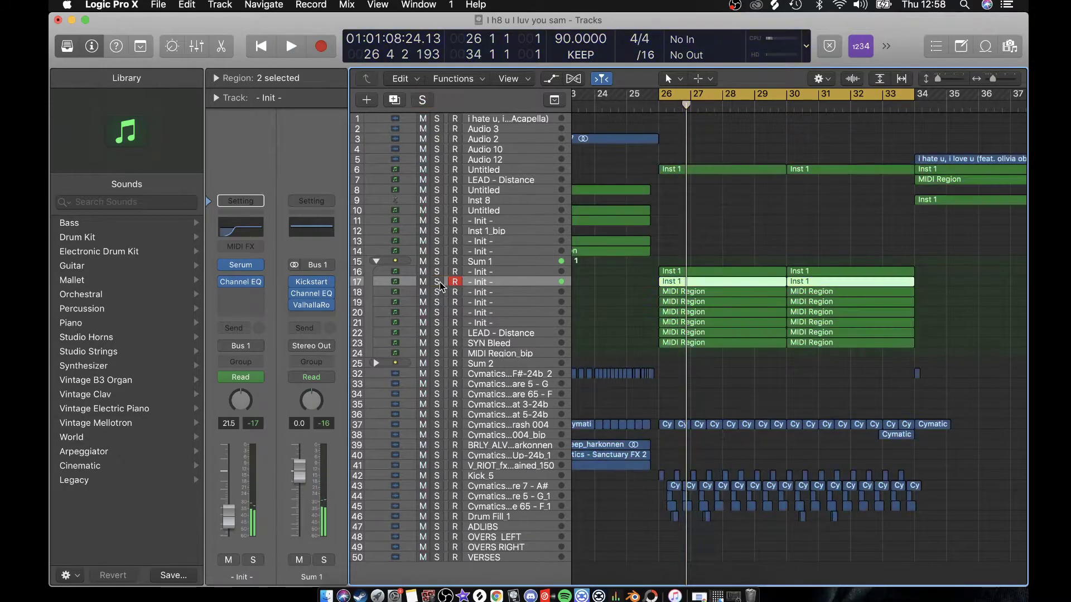
Step: Solo track 18 in the Sum 1 stack, play it from bar 26, and open its Serum instrument
{"action": "left_click", "coordinate": [473, 292]}
{"action": "left_click", "coordinate": [438, 293]}
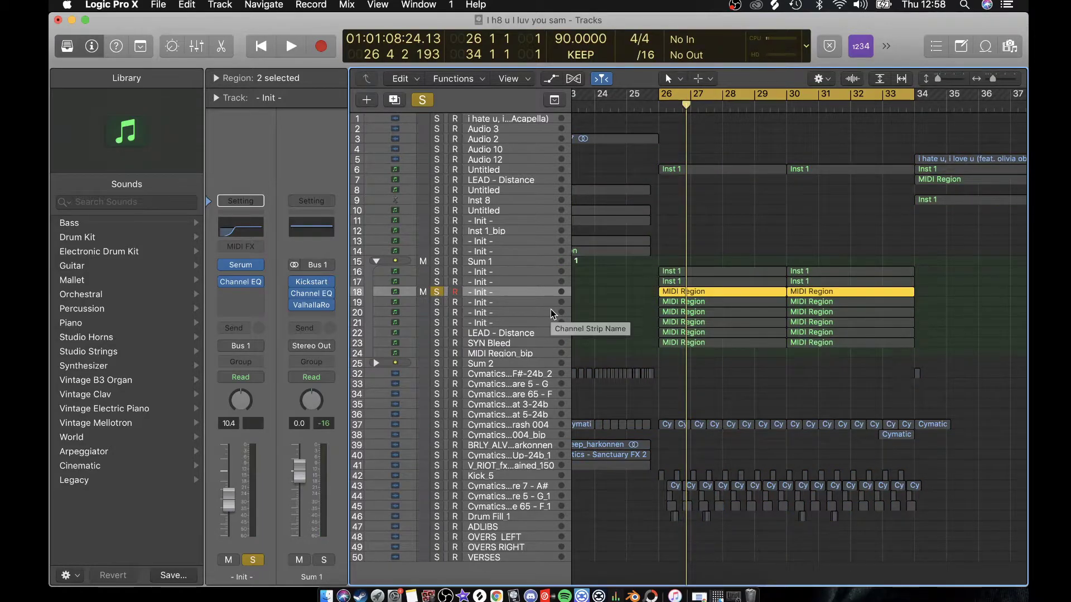
{"action": "key", "text": "space"}
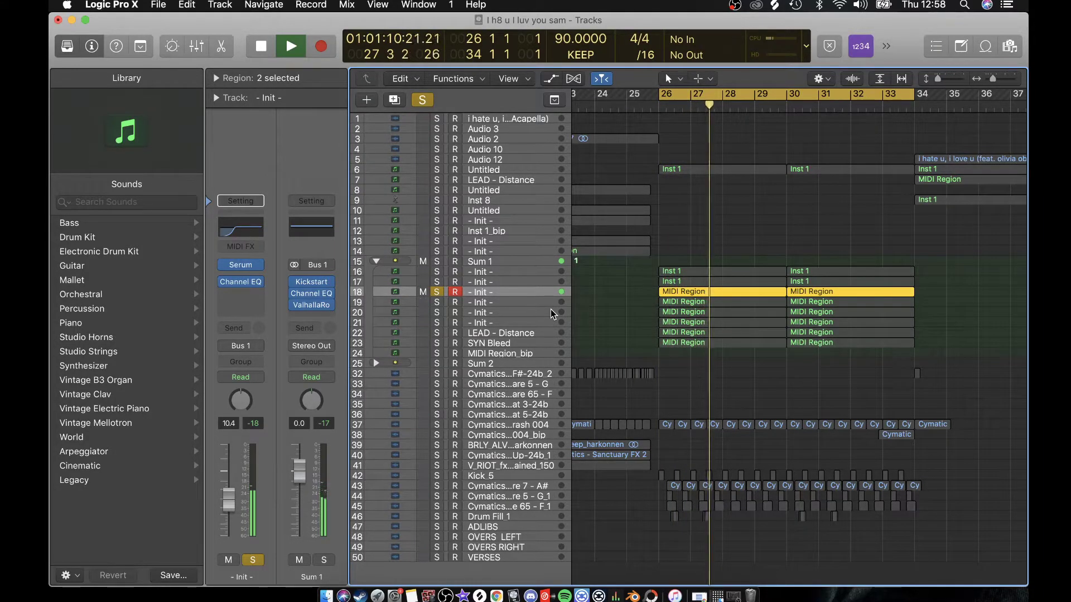
{"action": "key", "text": "space"}
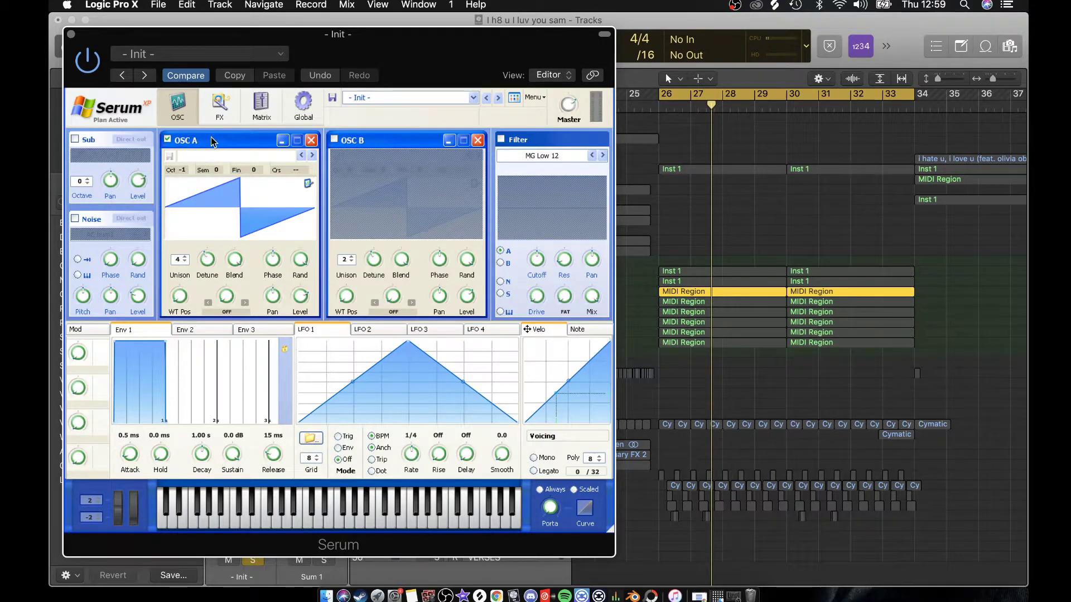
Step: Close the Serum window, solo track 19 in place of track 18 and play it back briefly
{"action": "left_click", "coordinate": [71, 34]}
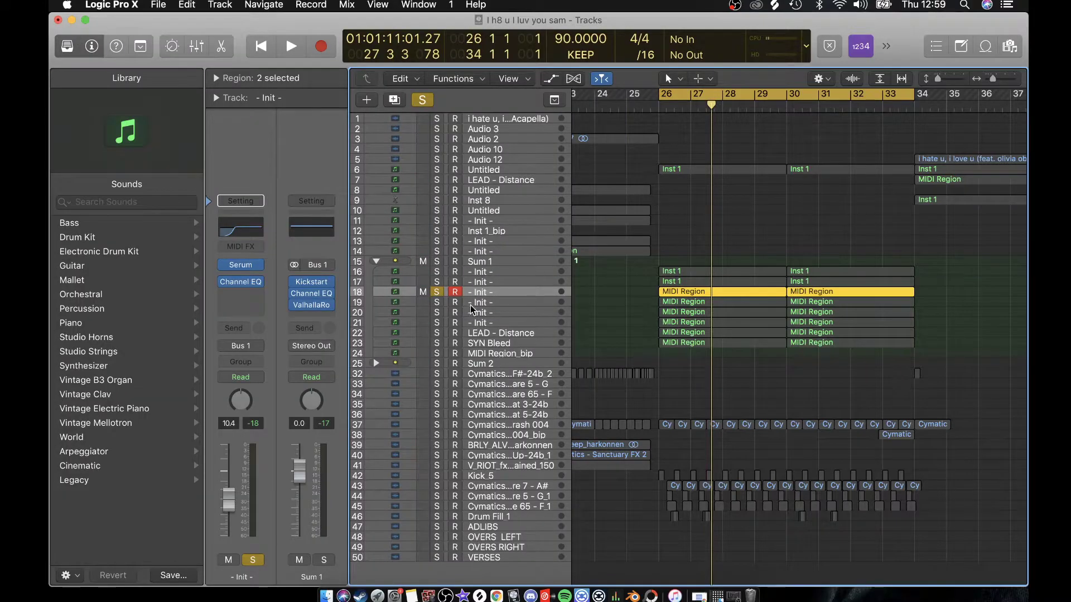
{"action": "left_click", "coordinate": [437, 292]}
{"action": "left_click", "coordinate": [487, 306]}
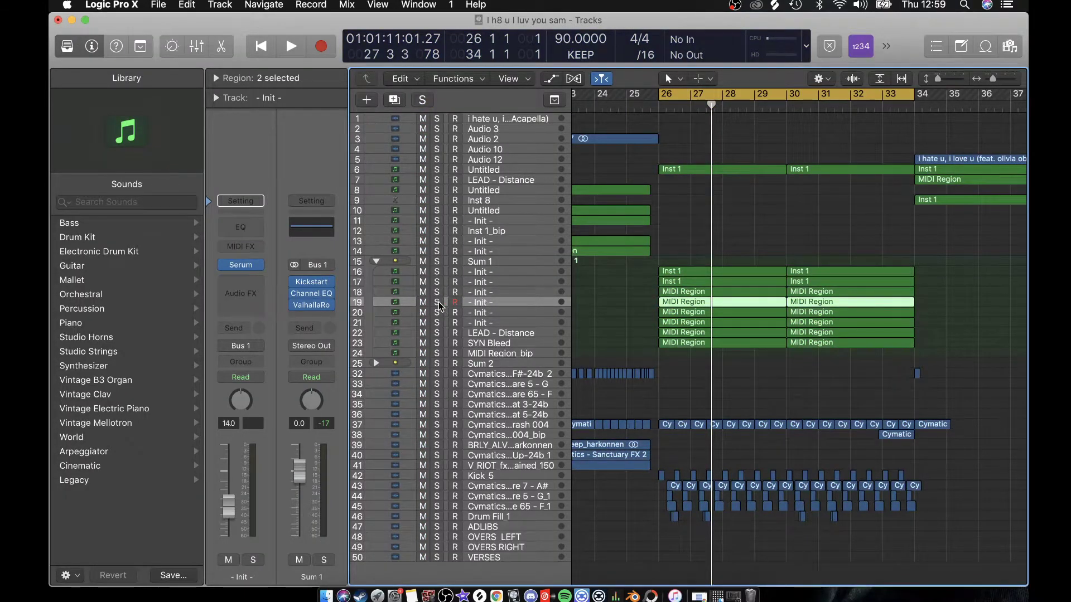
{"action": "left_click", "coordinate": [437, 302]}
{"action": "key", "text": "space"}
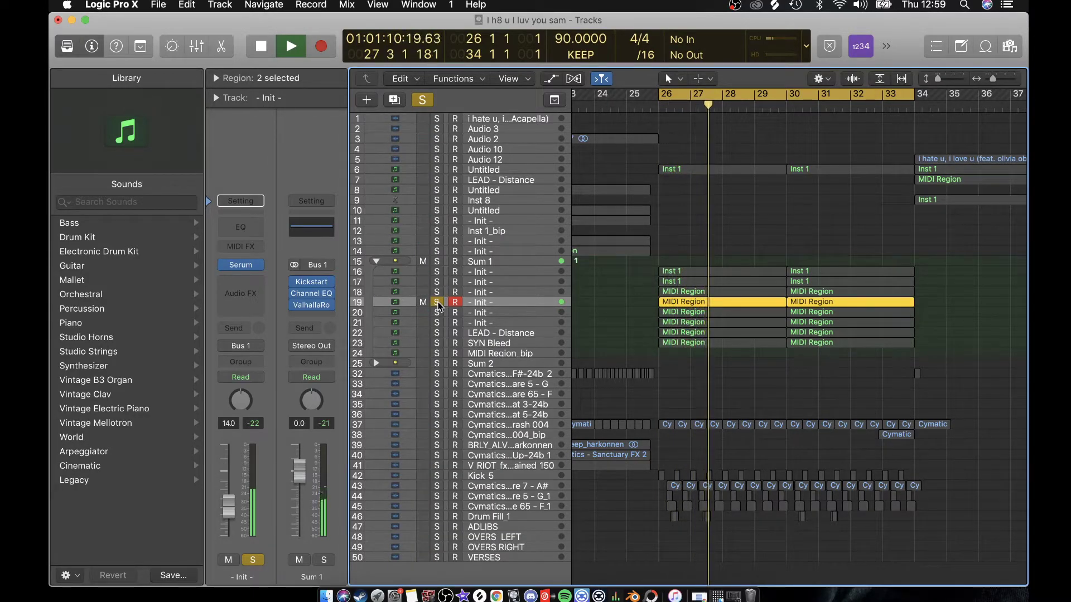
{"action": "key", "text": "space"}
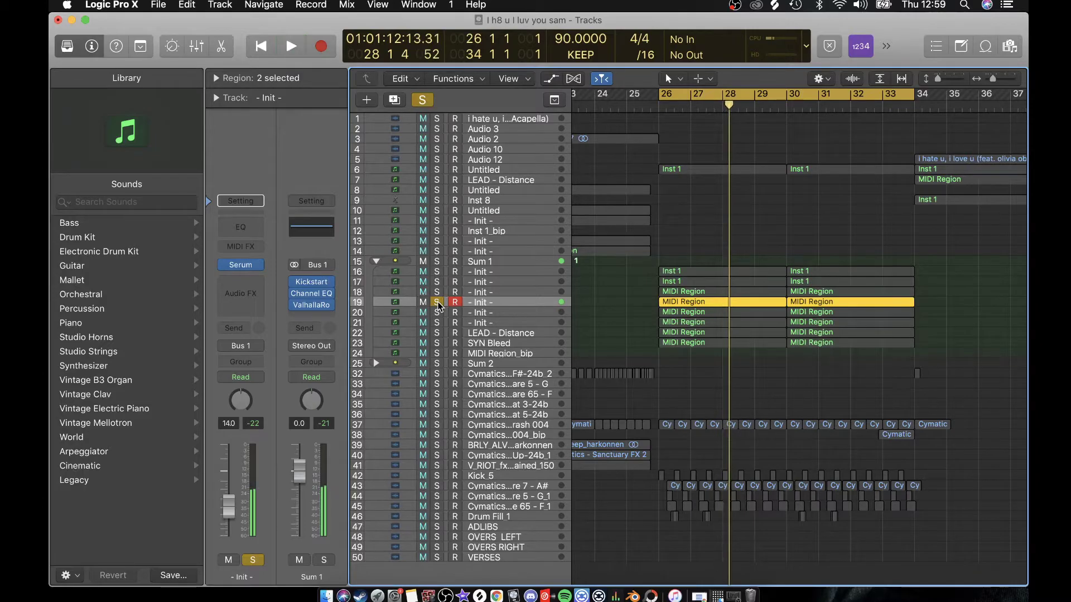
Step: In track 19's Serum, choose the Cymatics - Broken Glass wavetable from Cymatics - Growl Tables Vol 2 for OSC A
{"action": "mouse_move", "coordinate": [237, 268]}
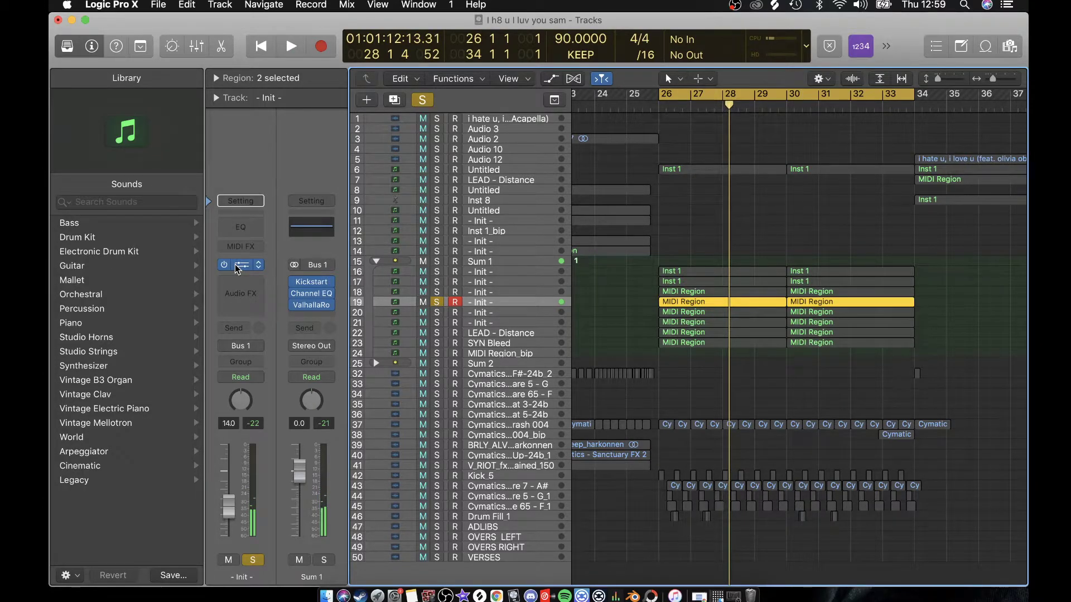
{"action": "left_click", "coordinate": [240, 266]}
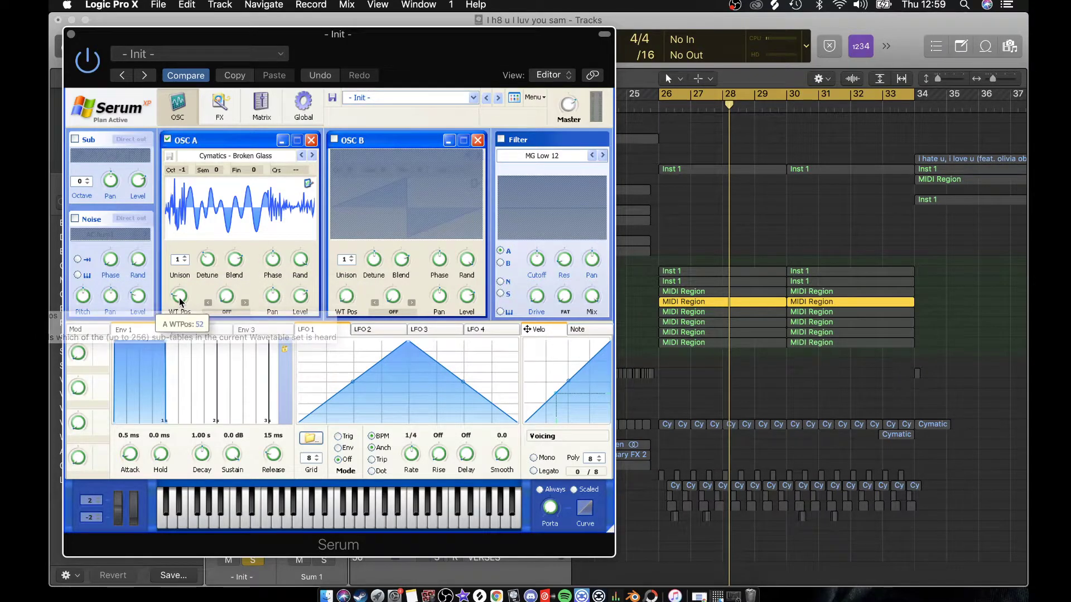
{"action": "left_click", "coordinate": [272, 158]}
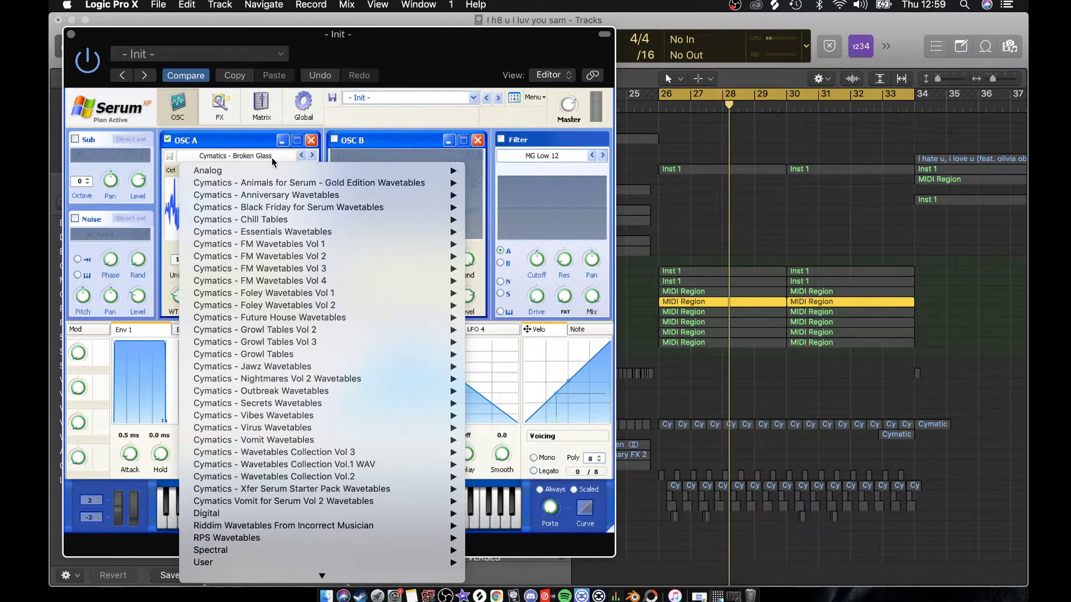
{"action": "mouse_move", "coordinate": [360, 269]}
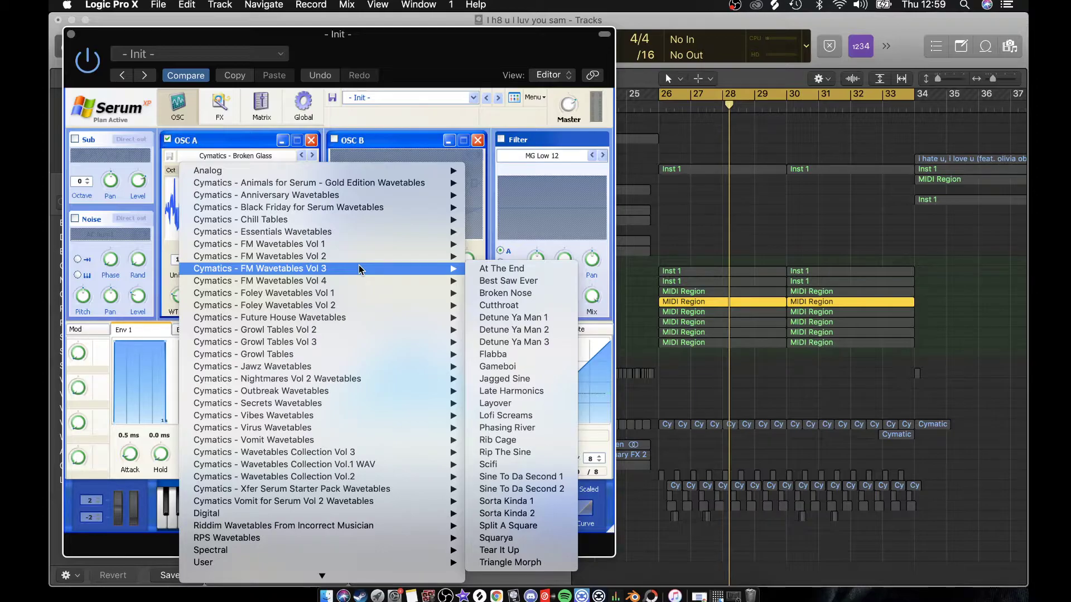
{"action": "mouse_move", "coordinate": [352, 334]}
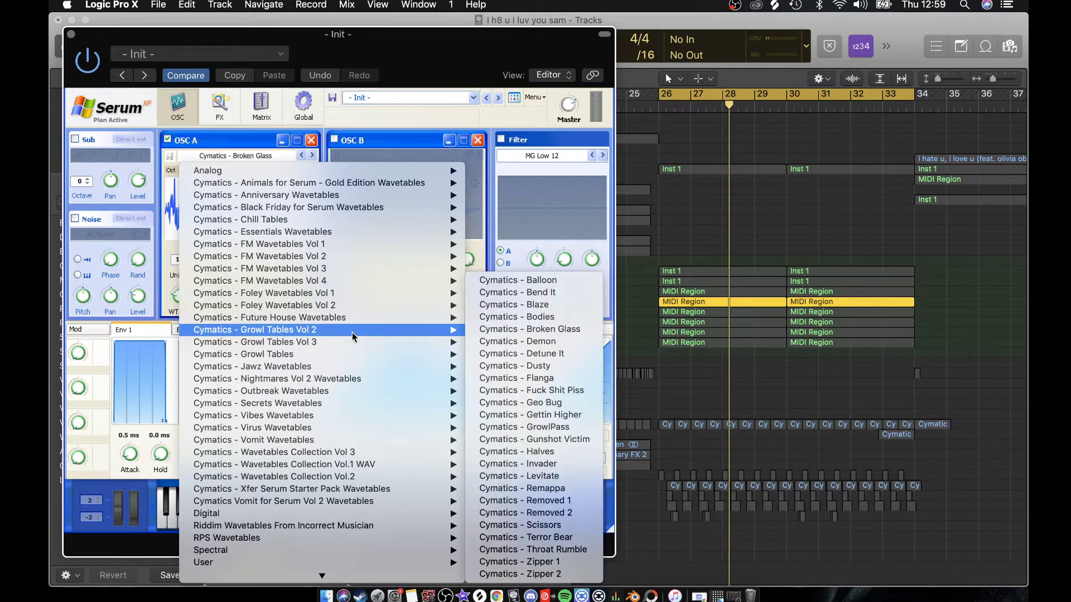
{"action": "left_click", "coordinate": [491, 330]}
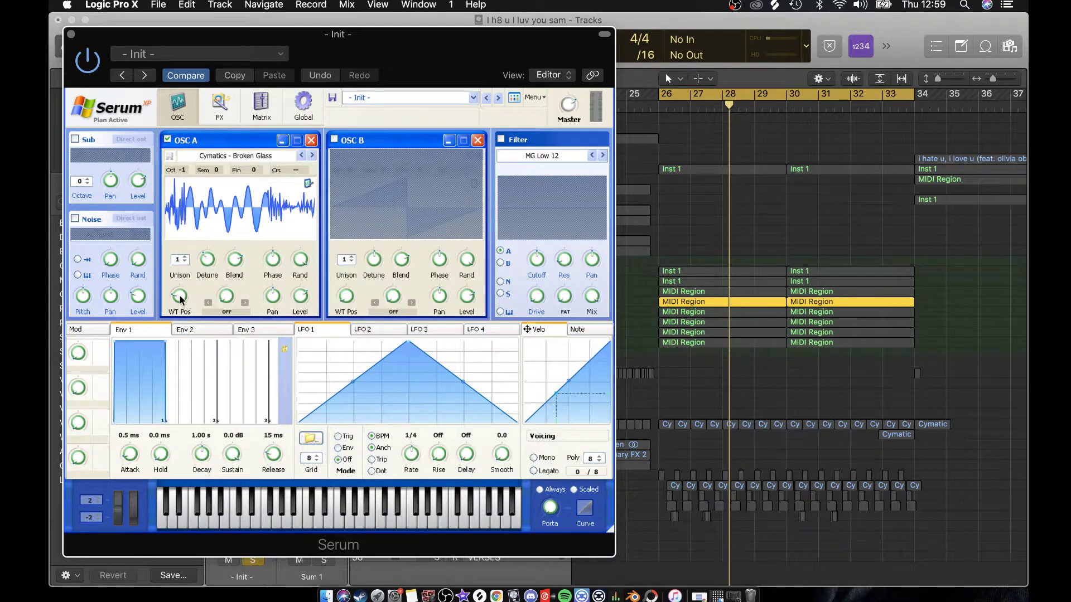
Step: During playback, try OSC A at octave 0, return it to -1, and close the Serum window
{"action": "mouse_move", "coordinate": [180, 300]}
{"action": "key", "text": "space"}
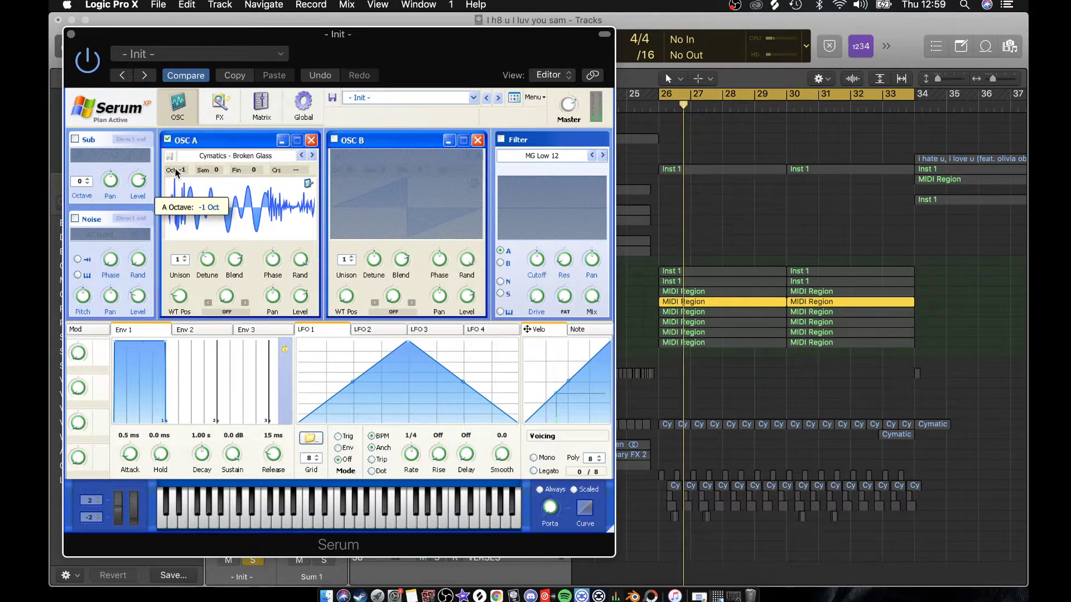
{"action": "left_click_drag", "start_coordinate": [172, 173], "coordinate": [184, 150]}
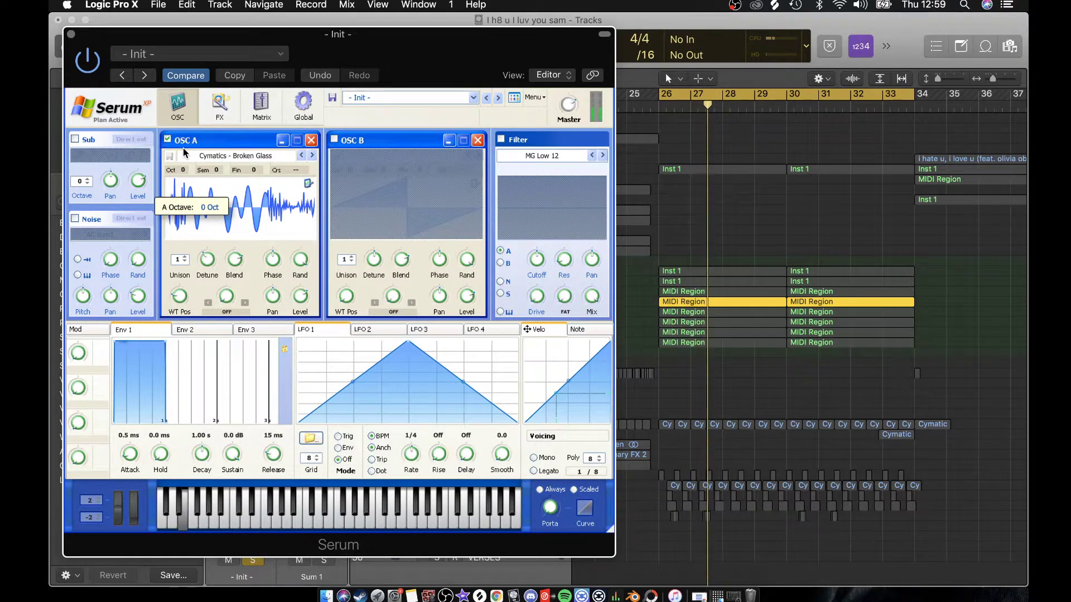
{"action": "left_click_drag", "start_coordinate": [183, 149], "coordinate": [183, 177]}
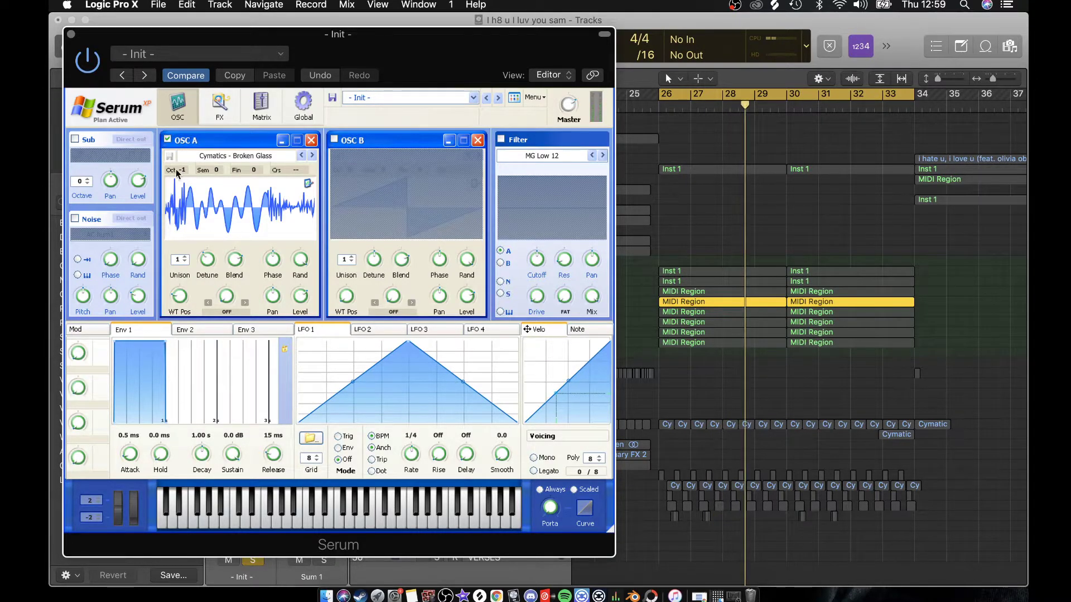
{"action": "left_click", "coordinate": [71, 34]}
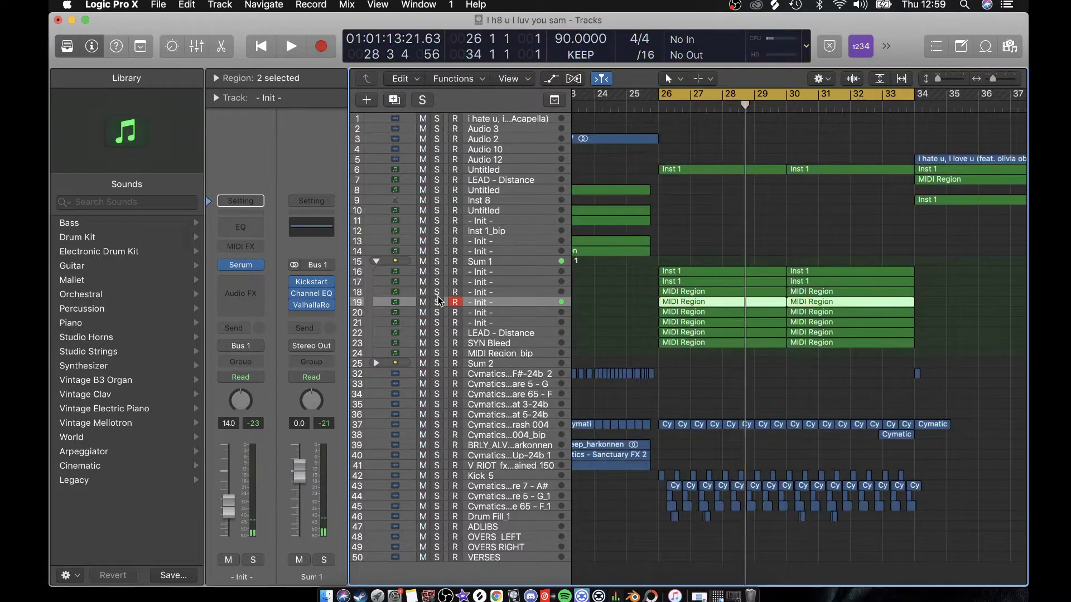
Step: Solo track 20, play it back and inspect the OSC A settings in its Serum patch
{"action": "left_click", "coordinate": [437, 313]}
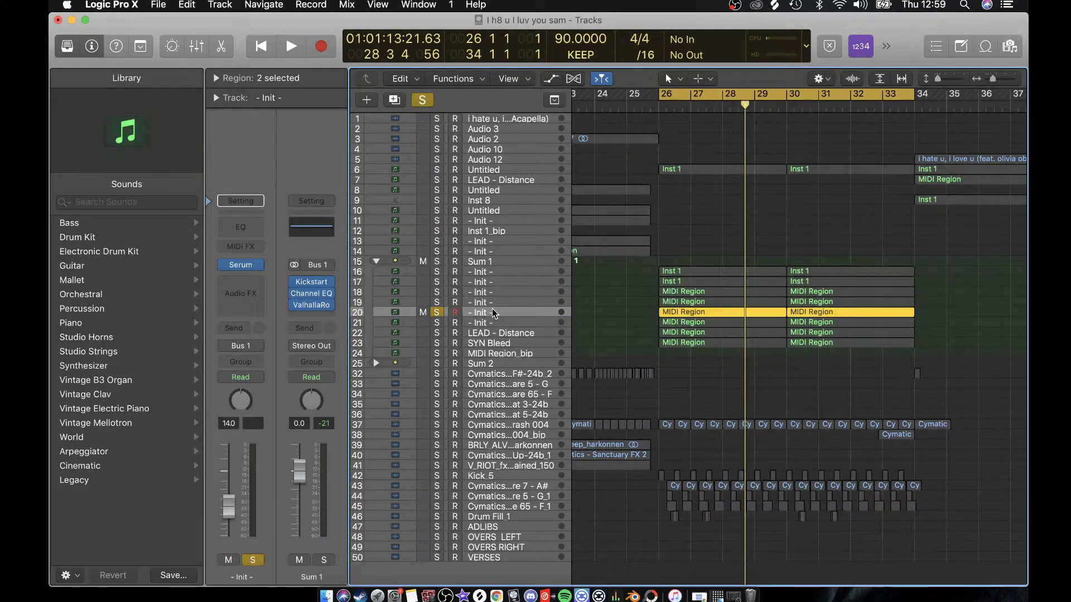
{"action": "key", "text": "space"}
{"action": "mouse_move", "coordinate": [242, 267]}
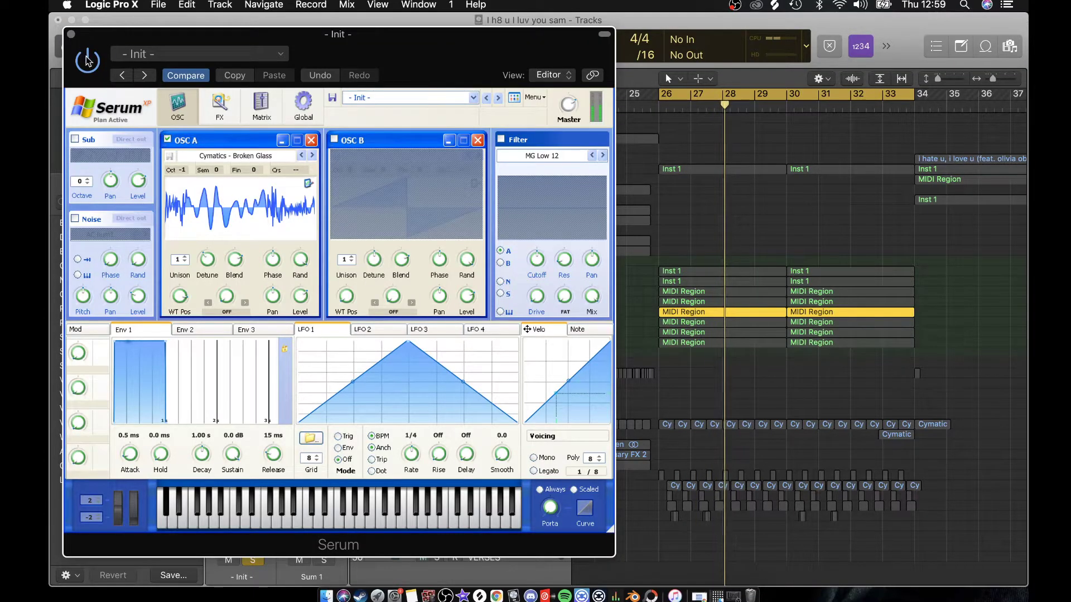
{"action": "left_click", "coordinate": [70, 34]}
Step: Switch the solo from track 20 to track 21, select track 21 and play it back
{"action": "left_click", "coordinate": [437, 313]}
{"action": "left_click", "coordinate": [437, 322]}
{"action": "left_click", "coordinate": [488, 324]}
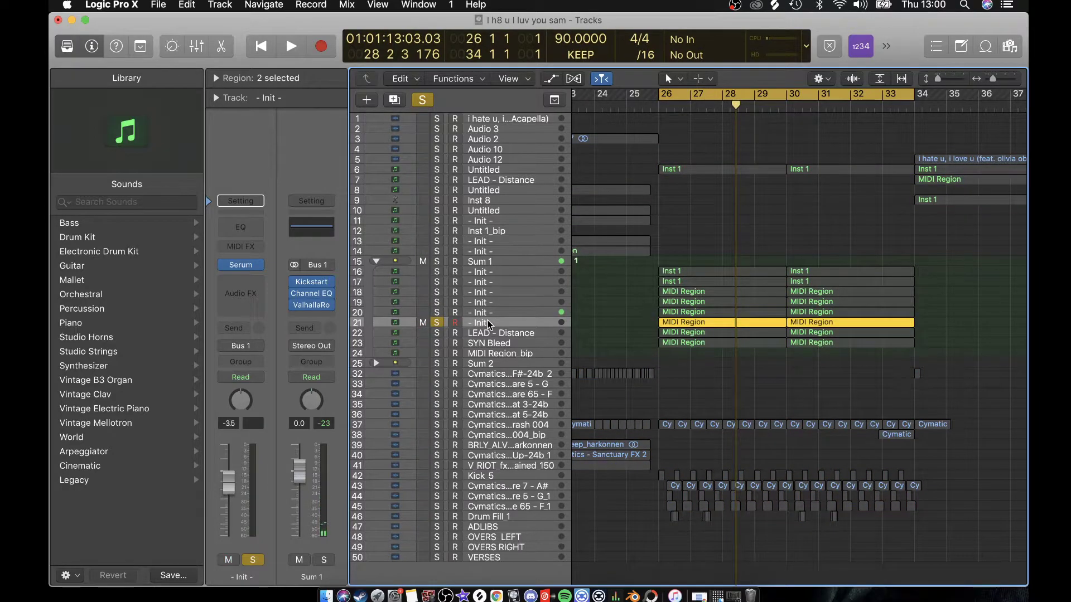
{"action": "key", "text": "space"}
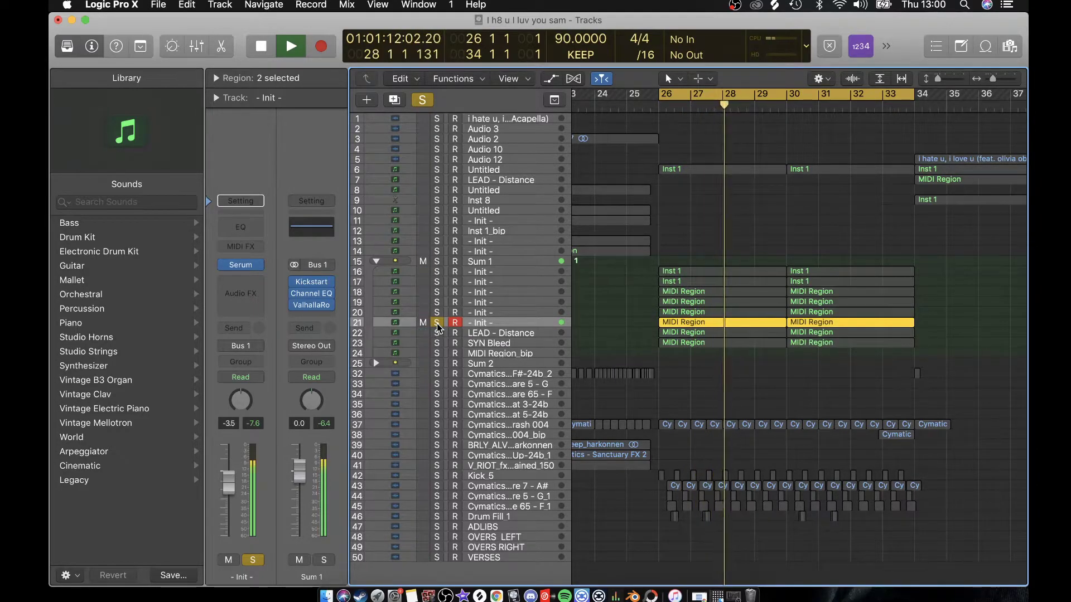
Step: Open track 21's MIDI region at bar 26 in the Piano Roll and examine its opening notes
{"action": "left_click", "coordinate": [954, 330]}
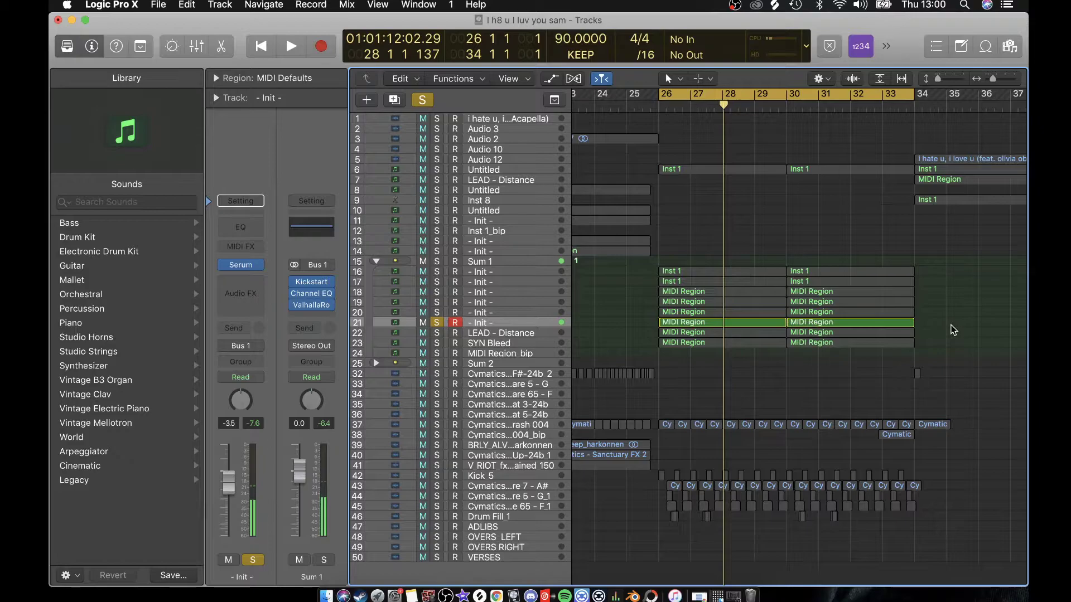
{"action": "double_click", "coordinate": [763, 325]}
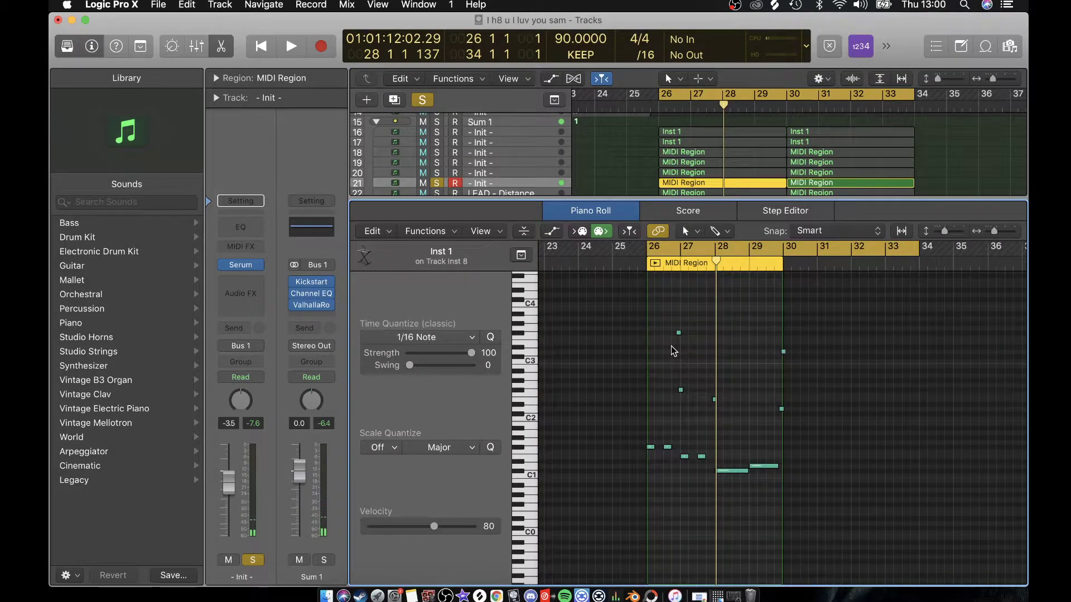
{"action": "scroll", "coordinate": [671, 346], "scroll_direction": "up", "scroll_amount": 6}
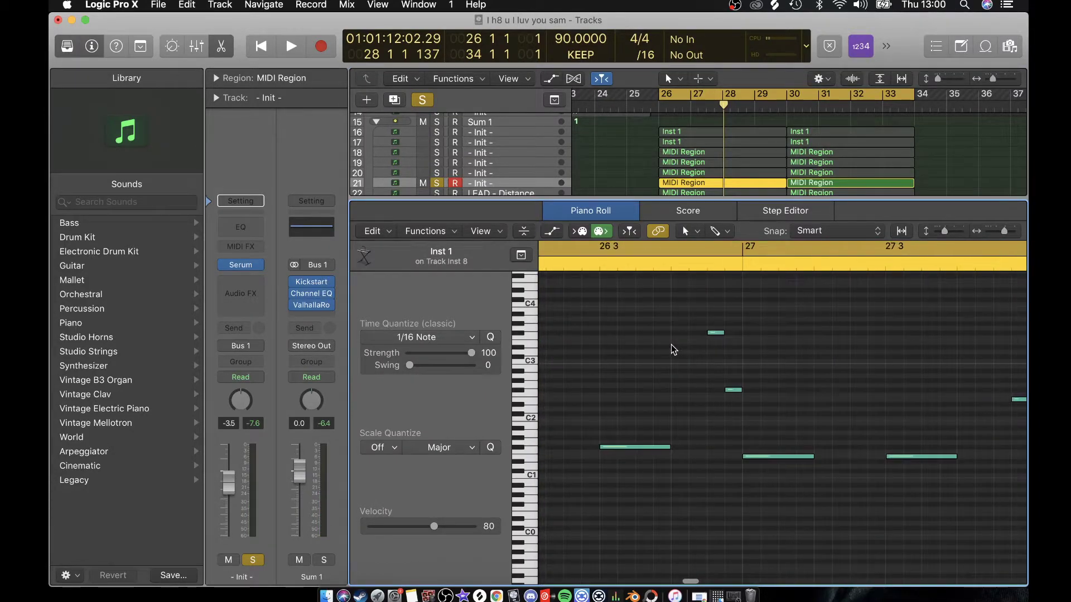
{"action": "scroll", "coordinate": [672, 347], "scroll_direction": "left", "scroll_amount": 5}
{"action": "scroll", "coordinate": [671, 350], "scroll_direction": "up", "scroll_amount": 3}
{"action": "scroll", "coordinate": [671, 350], "scroll_direction": "down", "scroll_amount": 1}
{"action": "scroll", "coordinate": [671, 344], "scroll_direction": "left", "scroll_amount": 1}
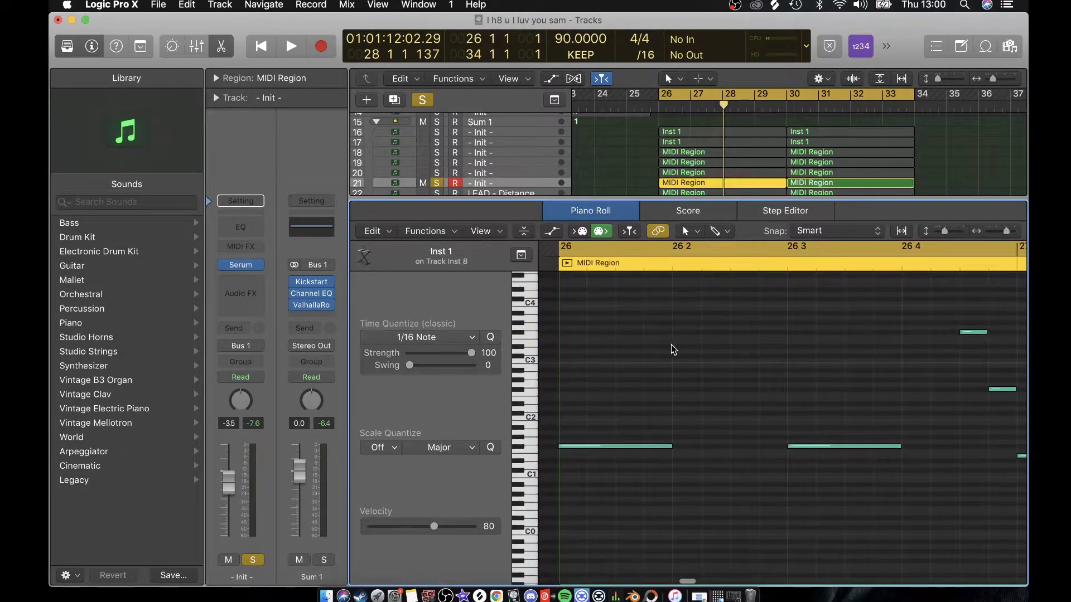
Step: Select the two short high notes just before bar 27 and play track 21 through into its second region
{"action": "key", "text": "XF86AudioRaiseVolume"}
{"action": "scroll", "coordinate": [915, 334], "scroll_direction": "right", "scroll_amount": 5}
{"action": "left_click_drag", "start_coordinate": [784, 308], "coordinate": [846, 383]}
{"action": "key", "text": "space"}
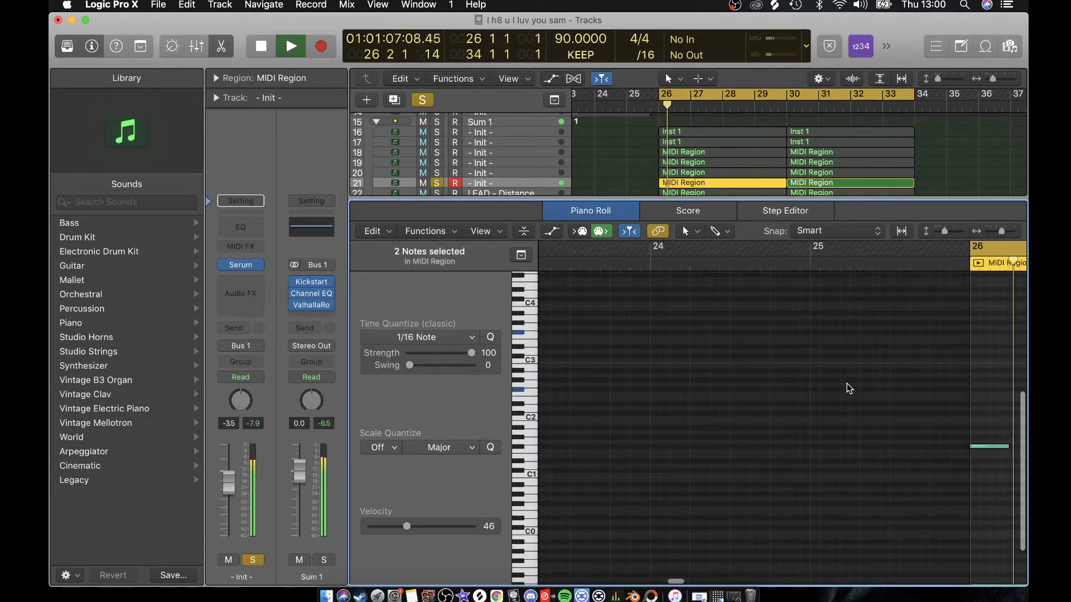
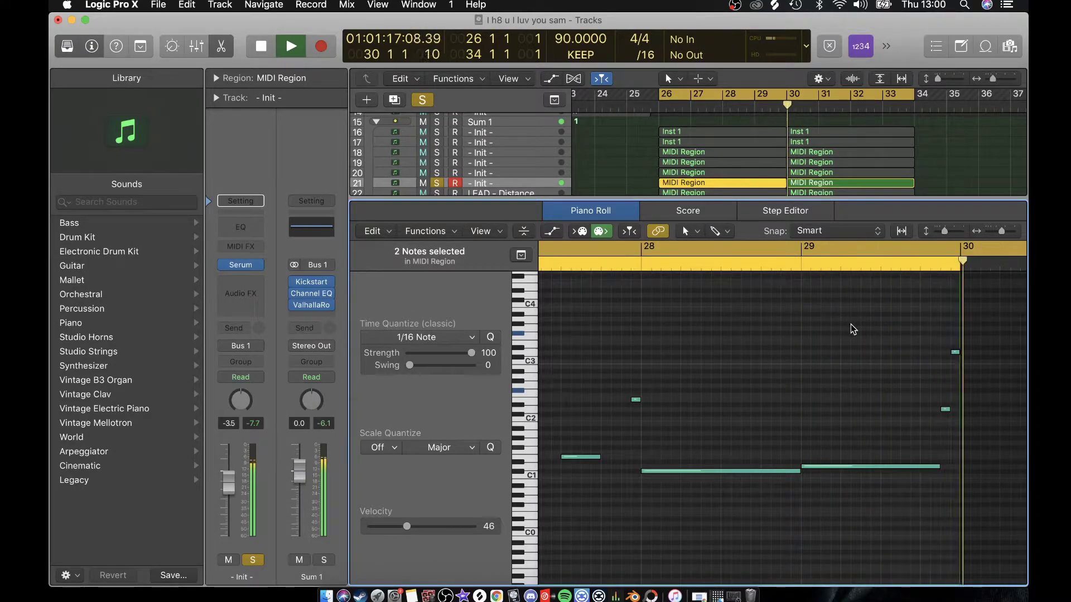
{"action": "left_click", "coordinate": [867, 184]}
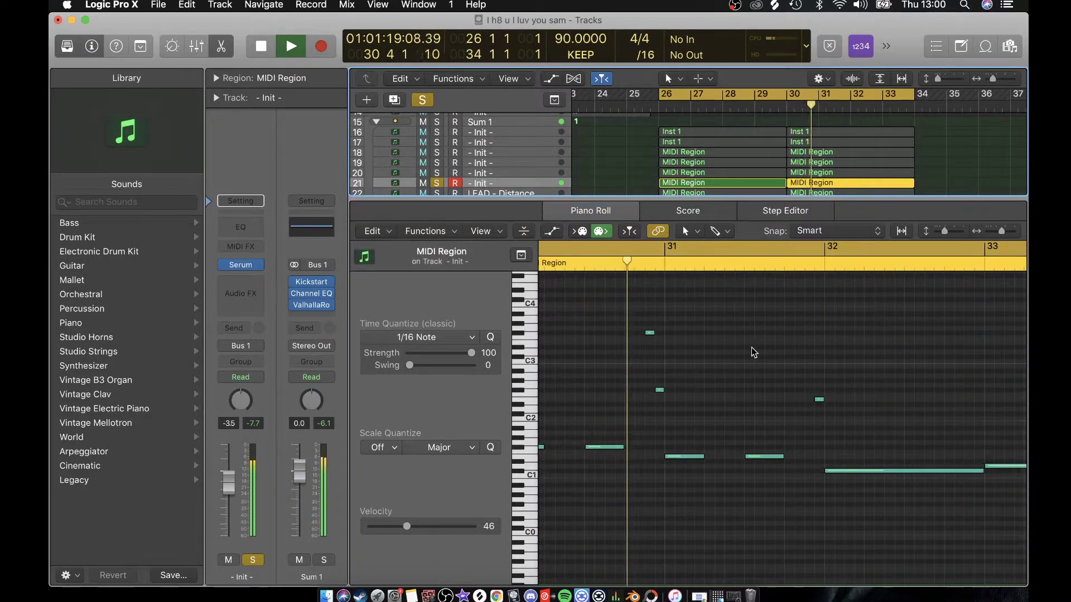
{"action": "key", "text": "space"}
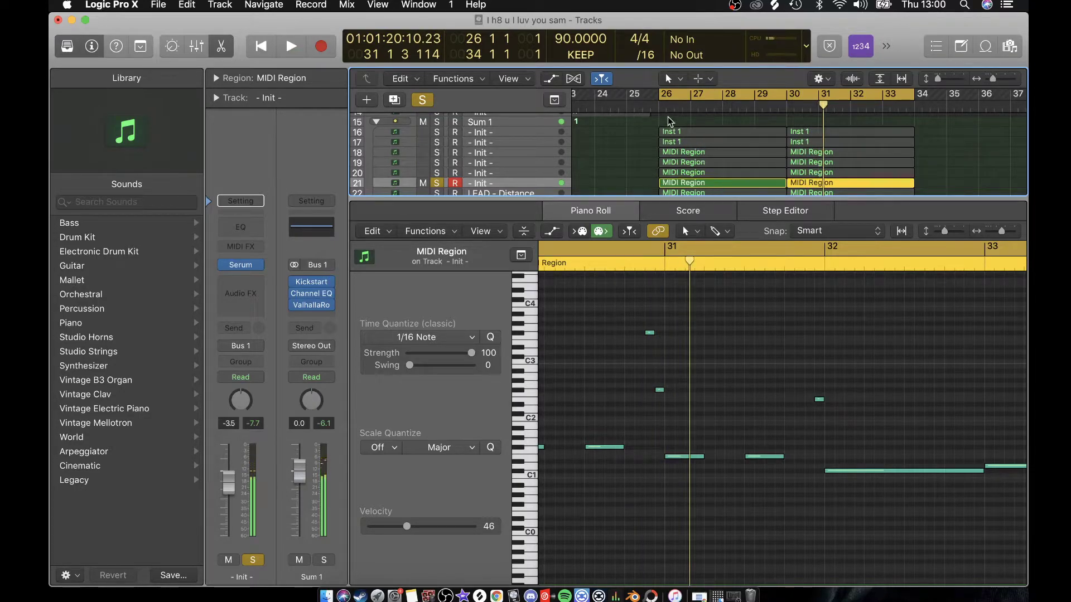
Step: Return the playhead to bar 26, reselect track 21's first region and replay the passage with the short high notes
{"action": "left_click", "coordinate": [659, 106]}
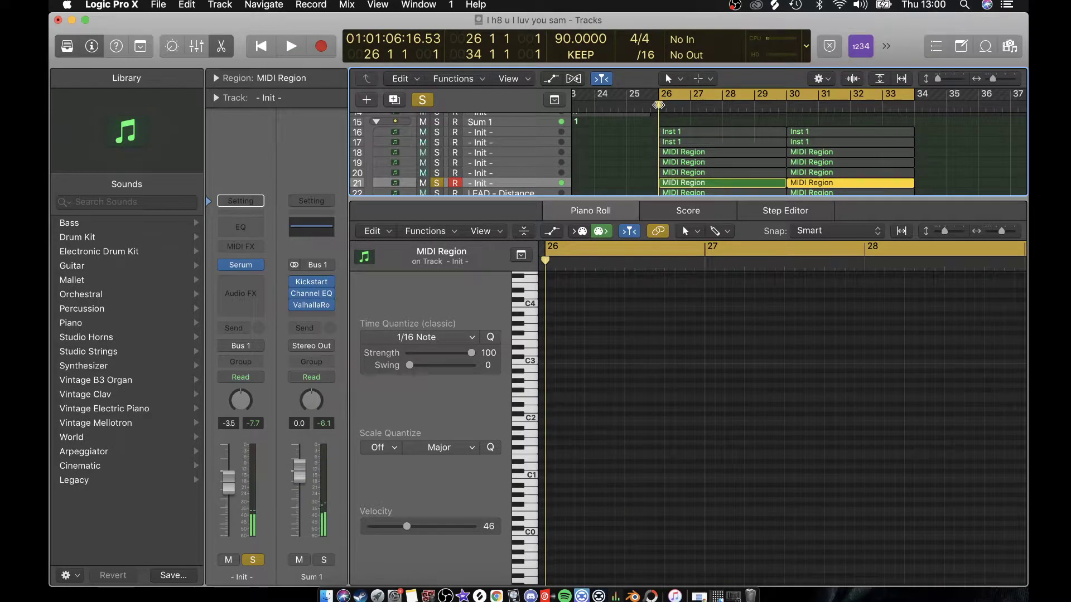
{"action": "left_click", "coordinate": [726, 186]}
{"action": "key", "text": "super+Right"}
{"action": "key", "text": "space"}
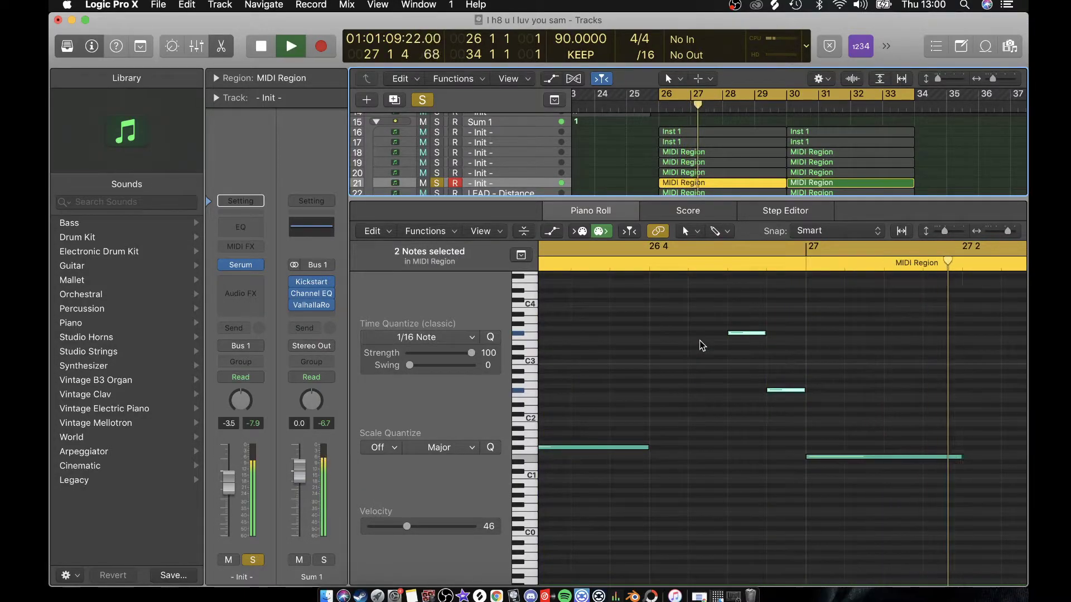
{"action": "key", "text": "space"}
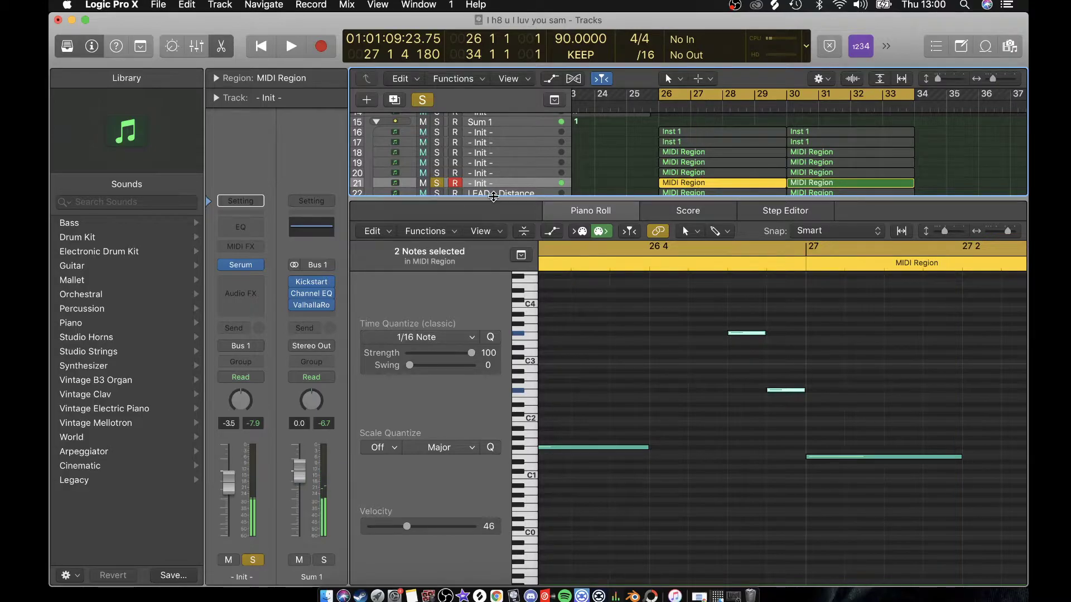
Step: Close the Piano Roll, raise the system volume, and switch the solo from track 21 to LEAD - Distance for playback
{"action": "key", "text": "e"}
{"action": "key", "text": "XF86AudioRaiseVolume"}
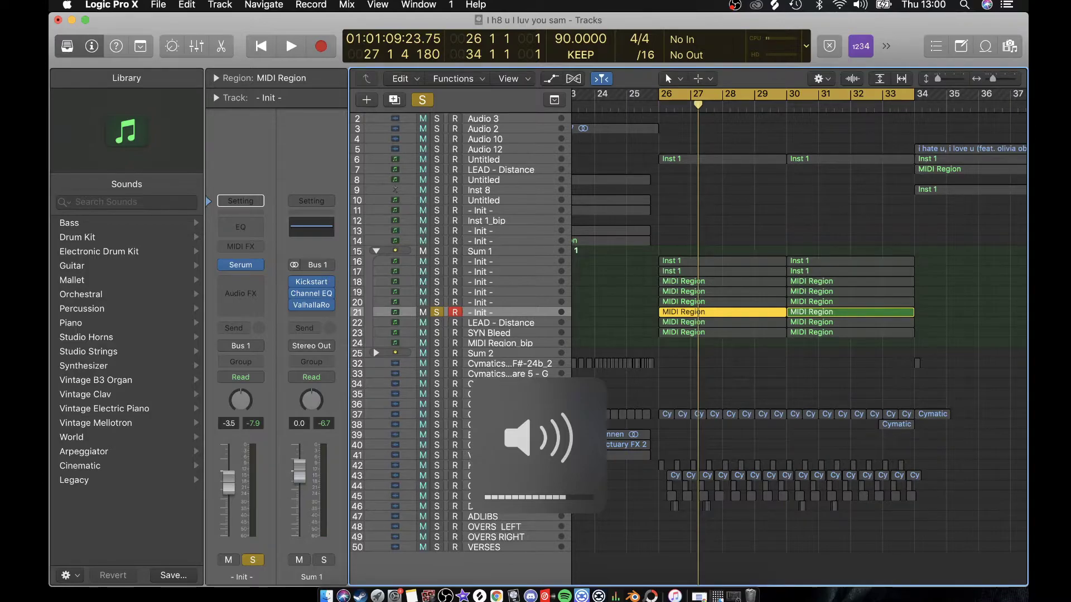
{"action": "left_click", "coordinate": [439, 307]}
{"action": "left_click", "coordinate": [437, 322]}
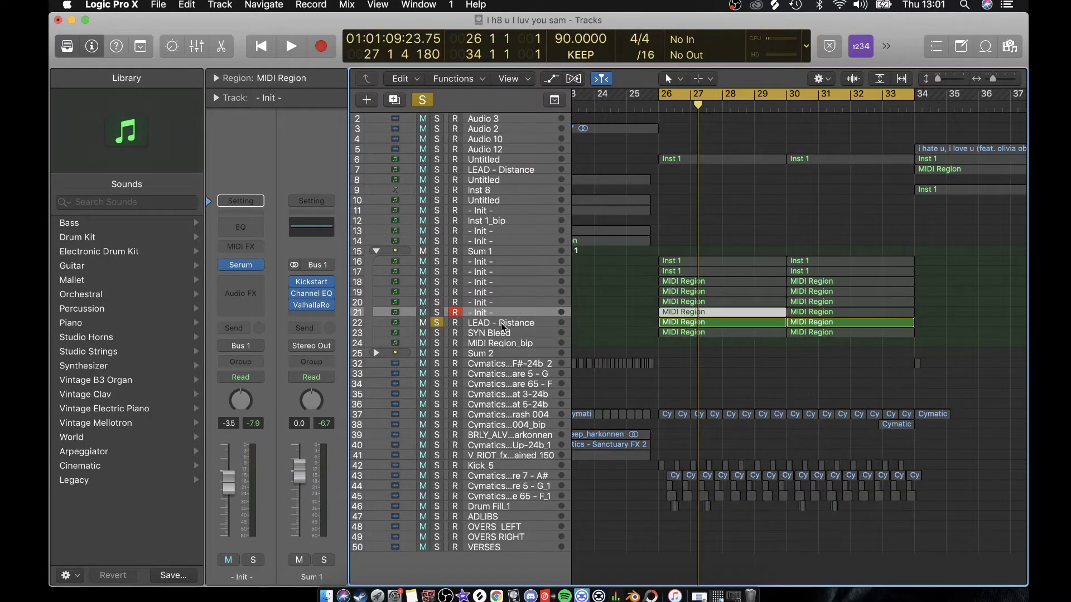
{"action": "left_click", "coordinate": [502, 324]}
{"action": "key", "text": "space"}
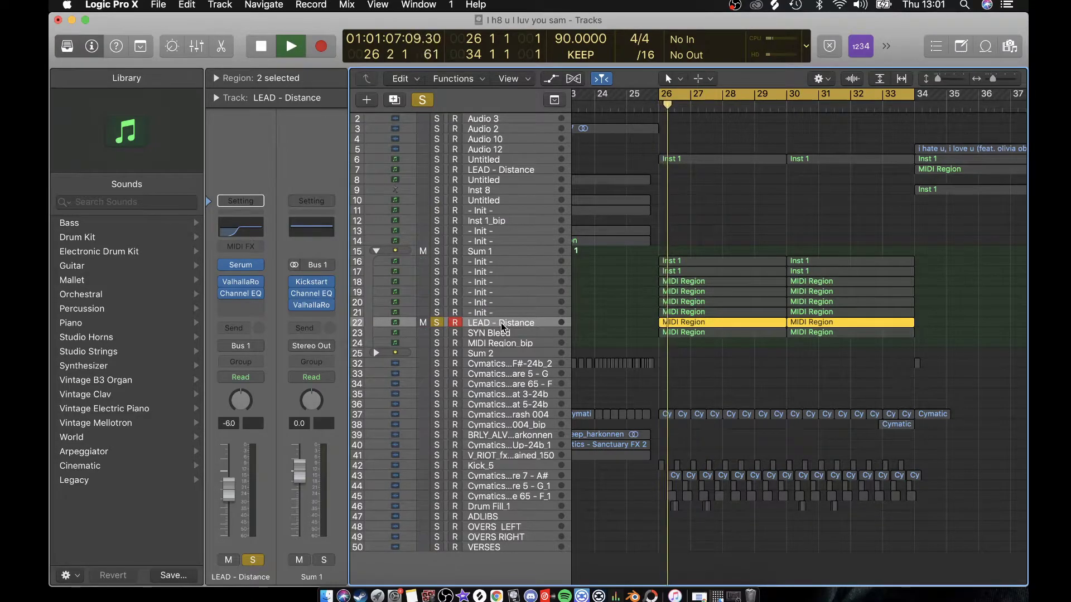
Step: Open the LEAD - Distance regions in the Piano Roll and examine the melody across bars 26 to 33
{"action": "double_click", "coordinate": [775, 324]}
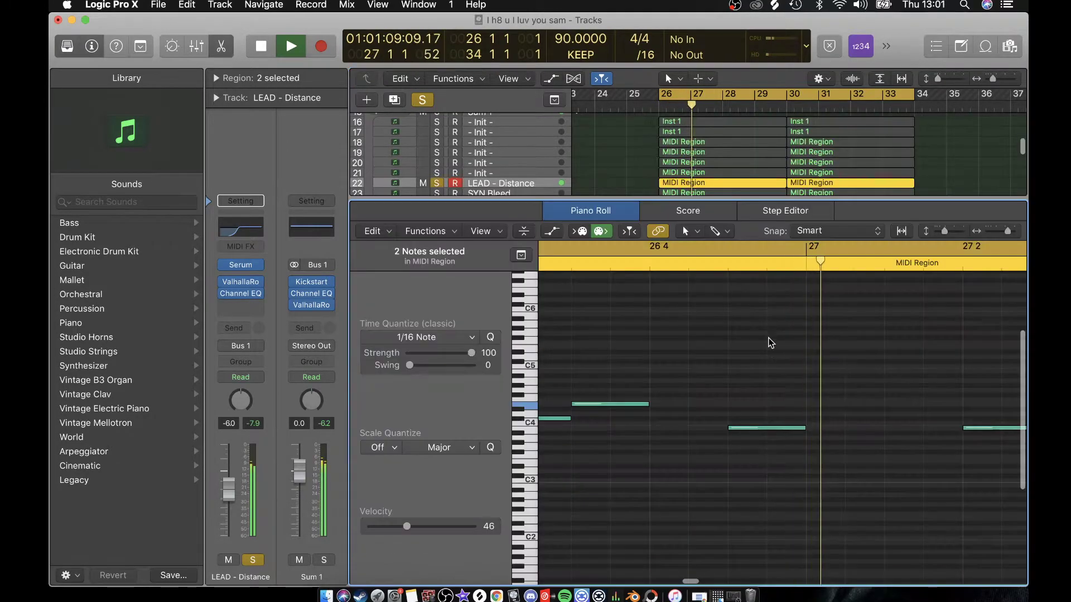
{"action": "scroll", "coordinate": [775, 463], "scroll_direction": "right", "scroll_amount": 8}
{"action": "scroll", "coordinate": [776, 464], "scroll_direction": "down", "scroll_amount": 5}
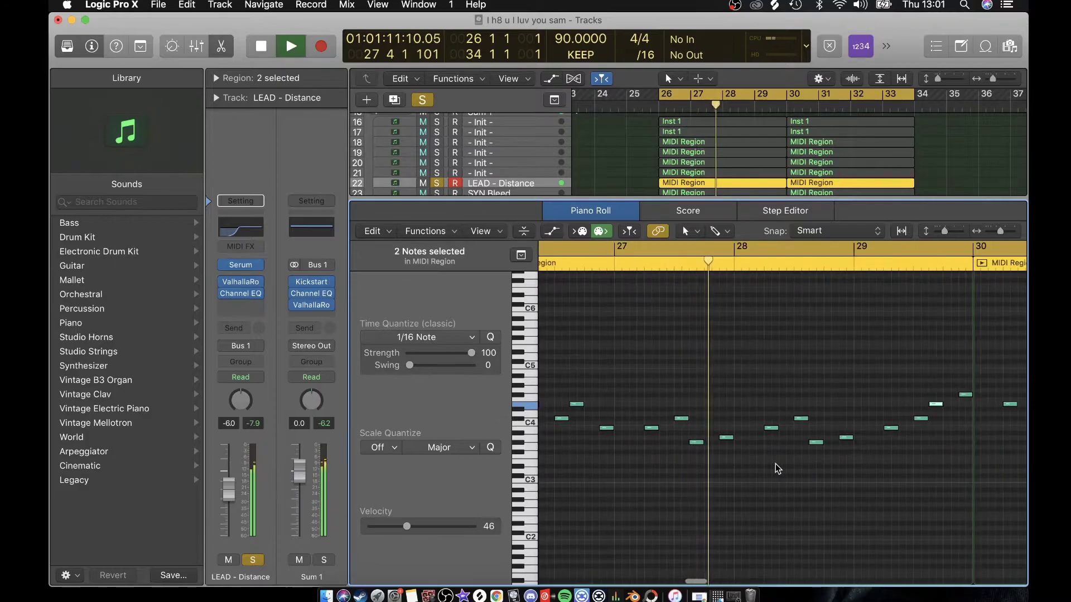
{"action": "left_click", "coordinate": [775, 464]}
{"action": "scroll", "coordinate": [775, 464], "scroll_direction": "down", "scroll_amount": 4}
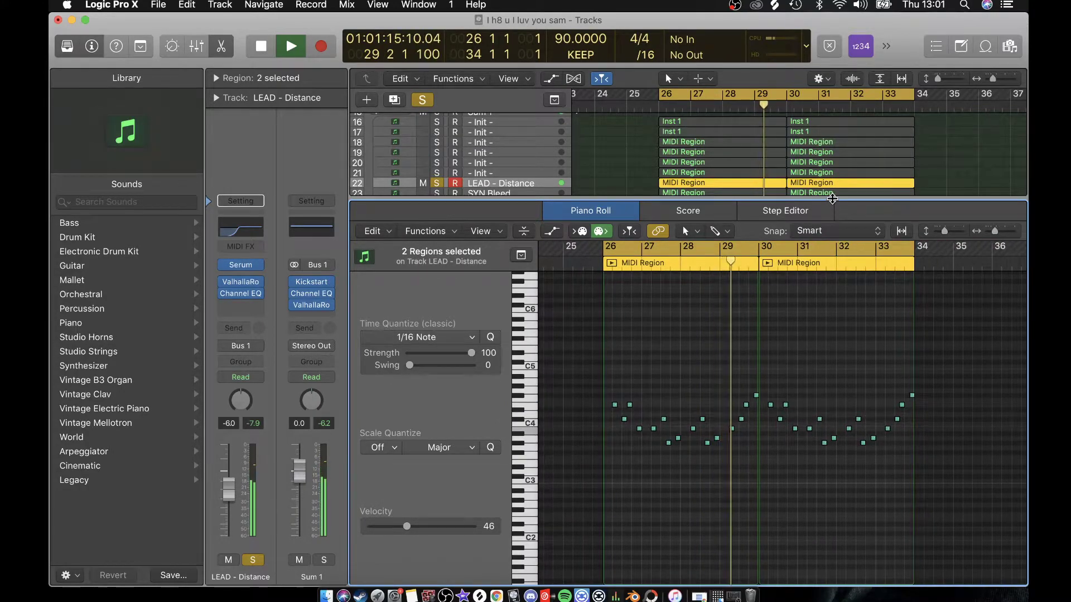
Step: Close the Piano Roll and switch the solo from LEAD - Distance to SYN Bleed, playing it from bar 26
{"action": "key", "text": "space"}
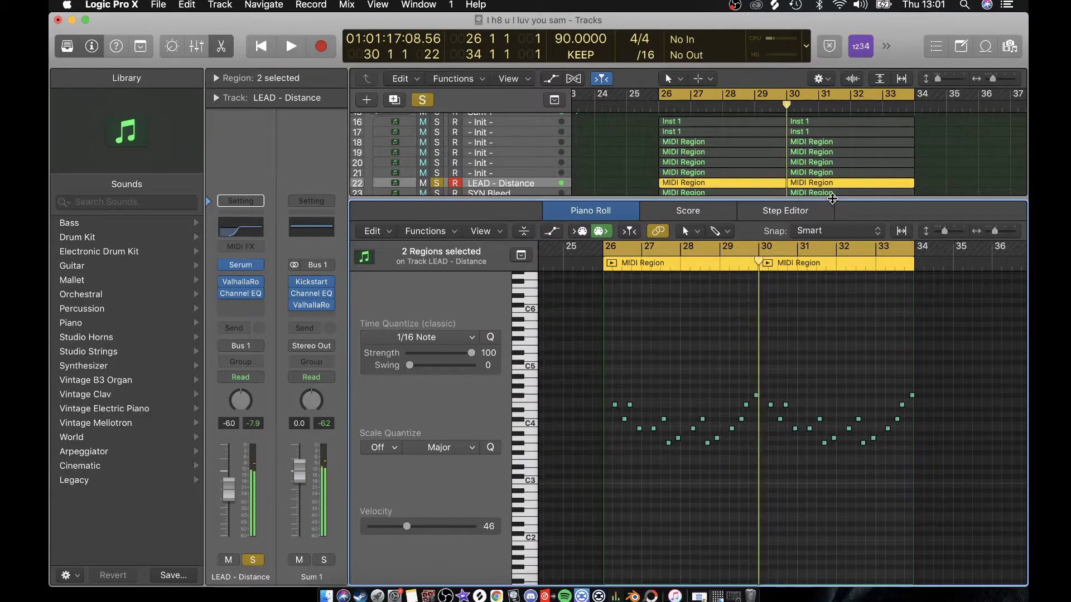
{"action": "left_click_drag", "start_coordinate": [832, 199], "coordinate": [828, 585]}
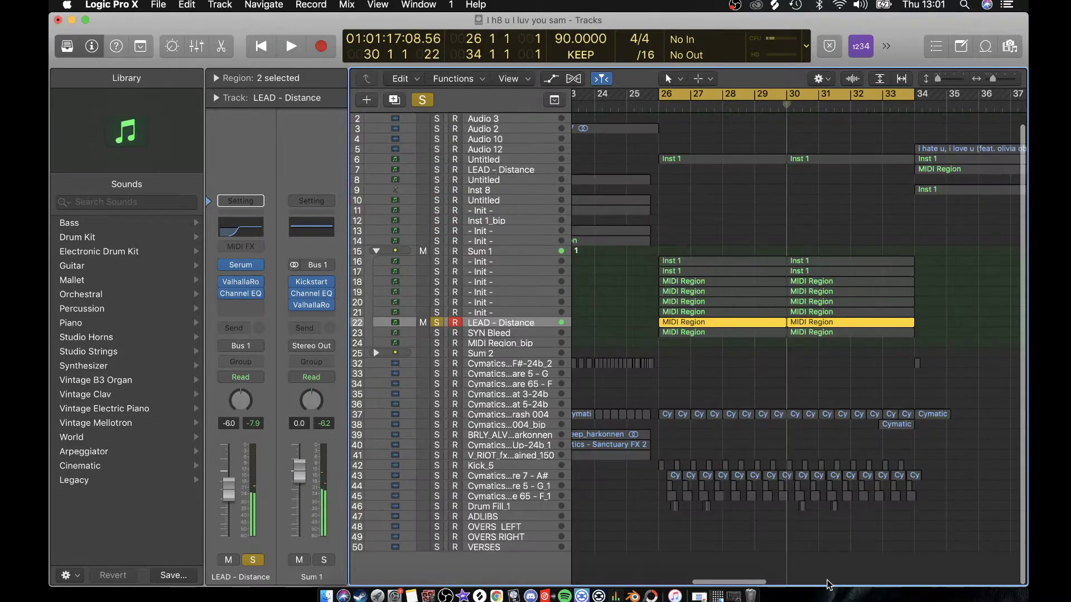
{"action": "left_click", "coordinate": [436, 322]}
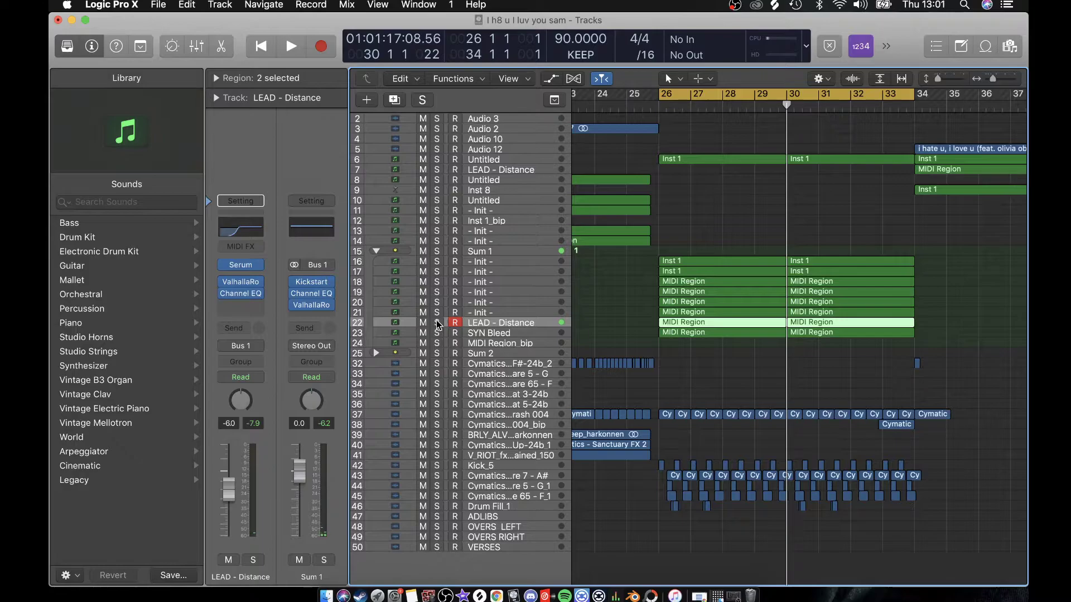
{"action": "left_click", "coordinate": [437, 333]}
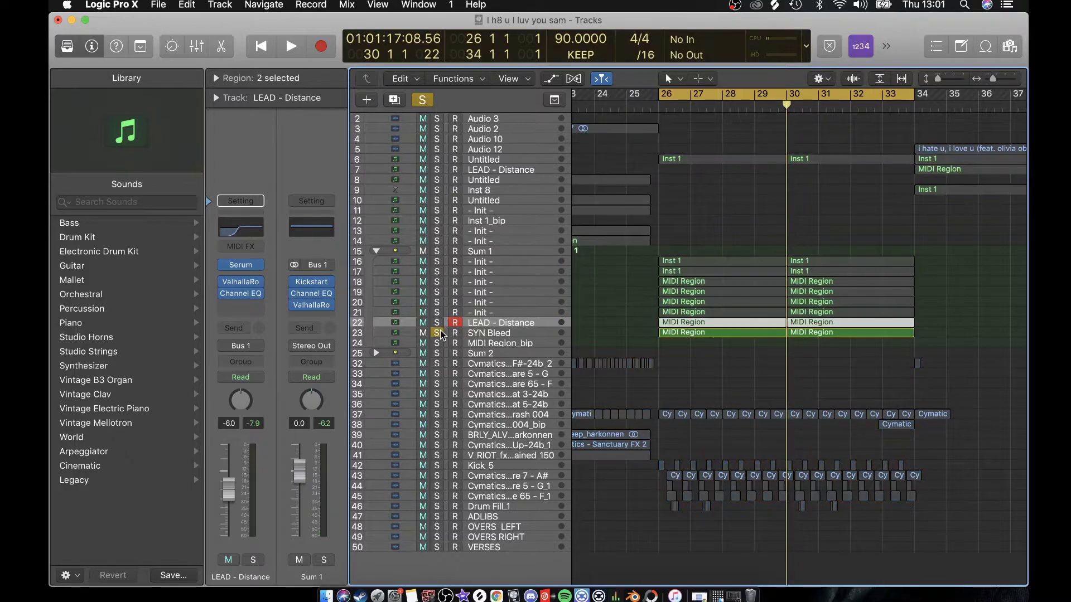
{"action": "left_click", "coordinate": [491, 333]}
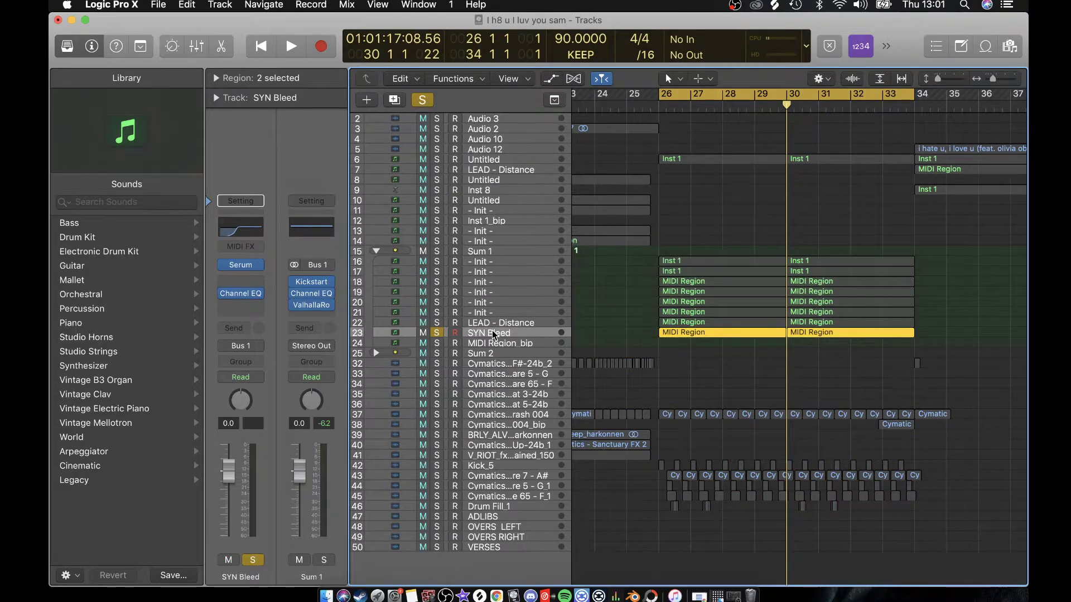
{"action": "key", "text": "space"}
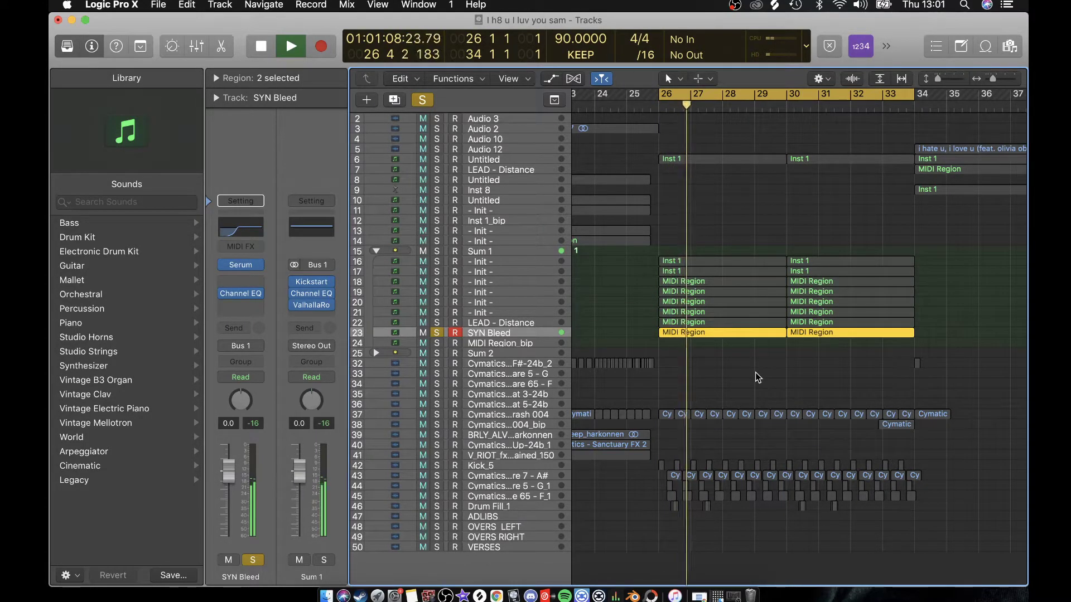
Step: Add LEAD - Distance to the SYN Bleed solo to hear both together, stop playback and clear both solos
{"action": "left_click", "coordinate": [436, 323]}
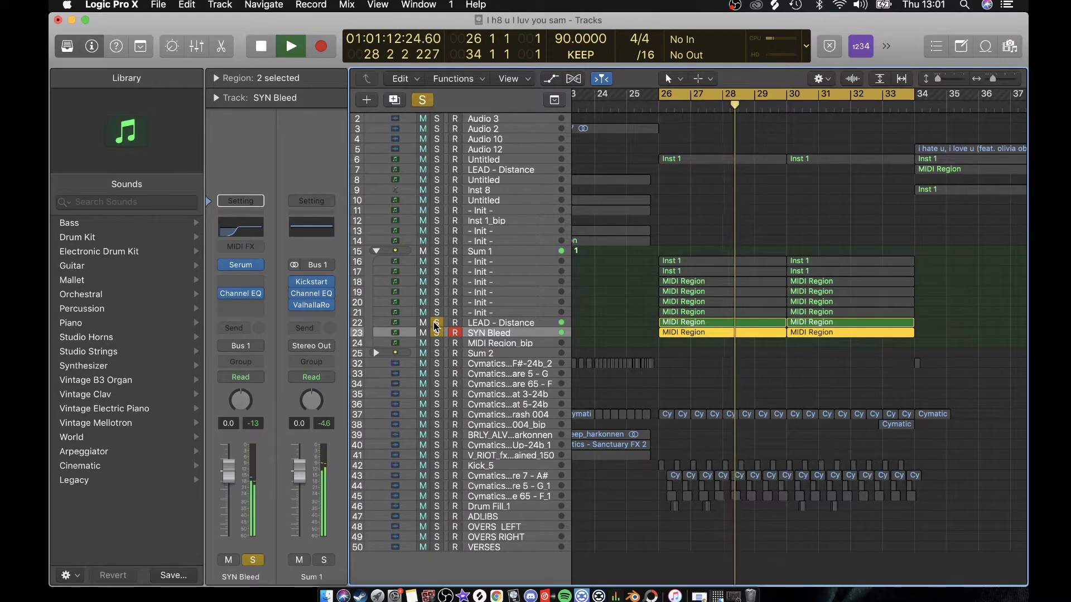
{"action": "key", "text": "space"}
{"action": "left_click", "coordinate": [435, 323]}
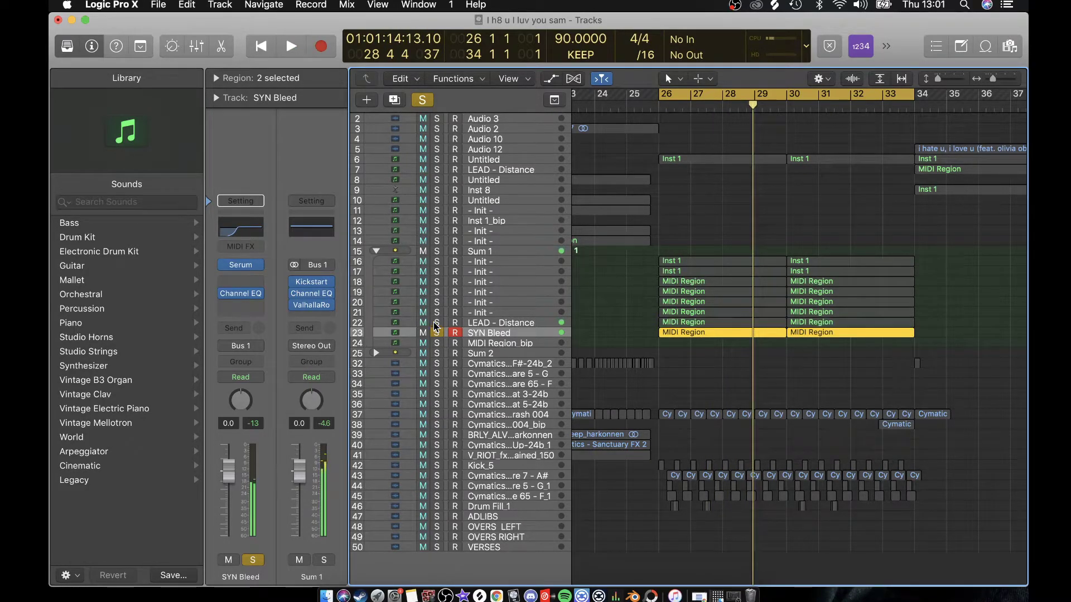
{"action": "left_click", "coordinate": [436, 333]}
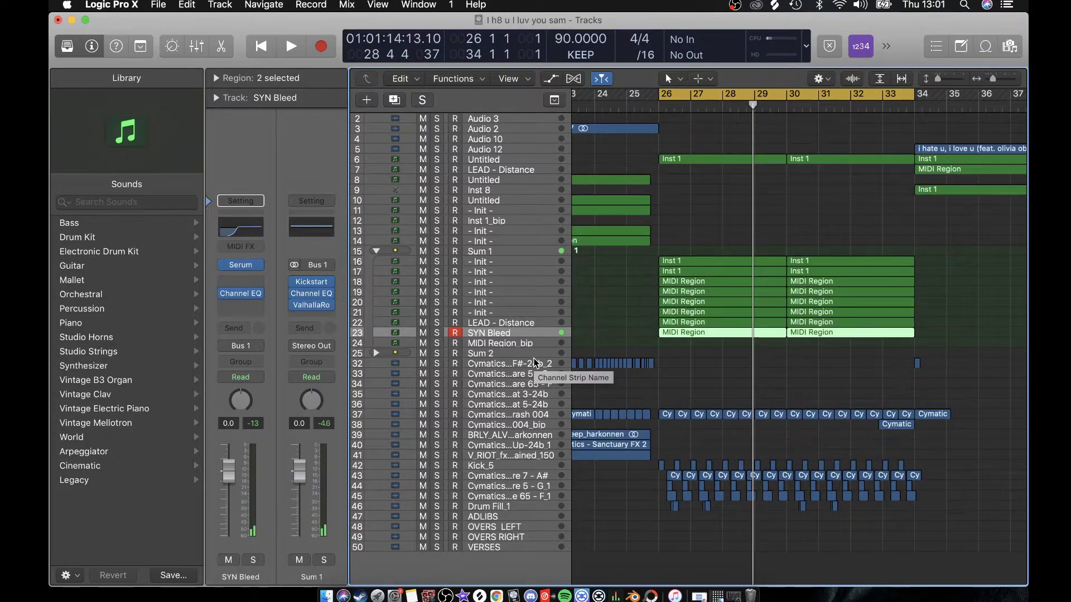
Step: Solo the MIDI Region_bip track and try to play its region from bar 1
{"action": "left_click", "coordinate": [723, 361]}
{"action": "scroll", "coordinate": [724, 362], "scroll_direction": "left", "scroll_amount": 10}
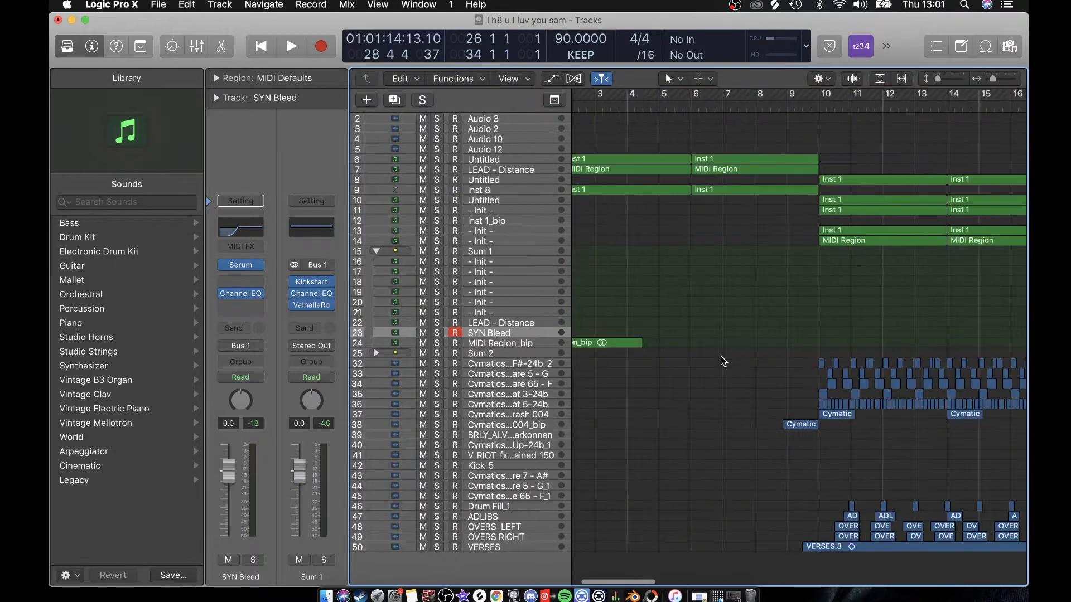
{"action": "left_click", "coordinate": [438, 343]}
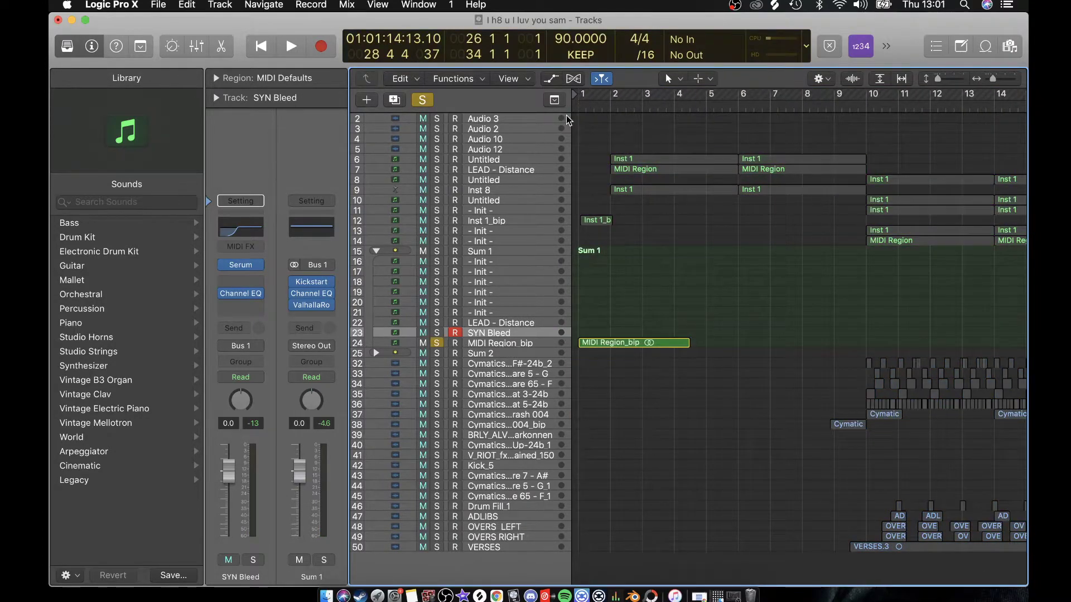
{"action": "left_click", "coordinate": [579, 104]}
{"action": "left_click", "coordinate": [418, 102]}
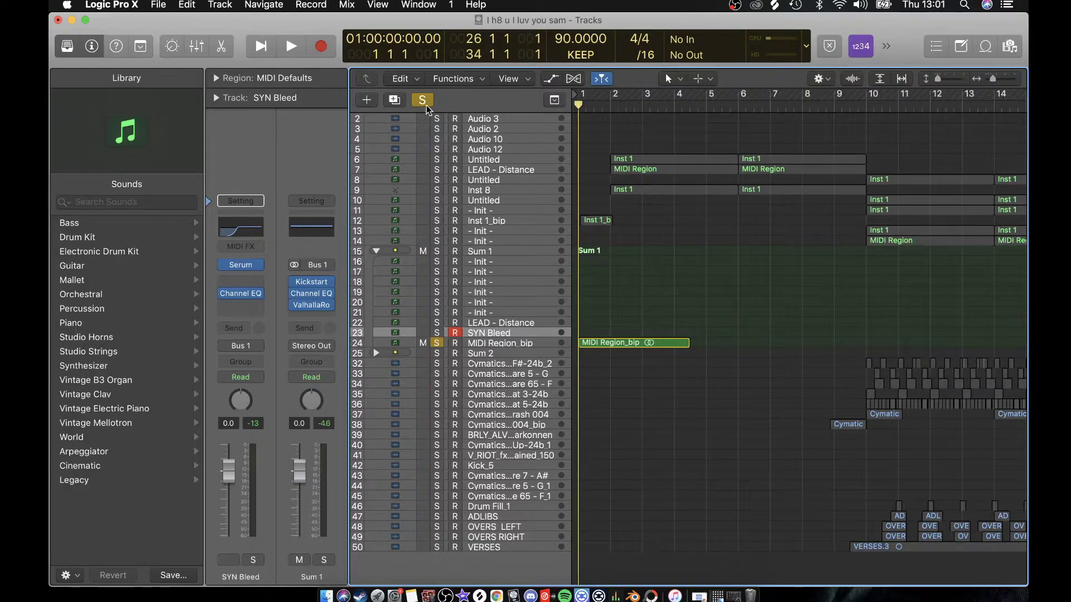
{"action": "key", "text": "space"}
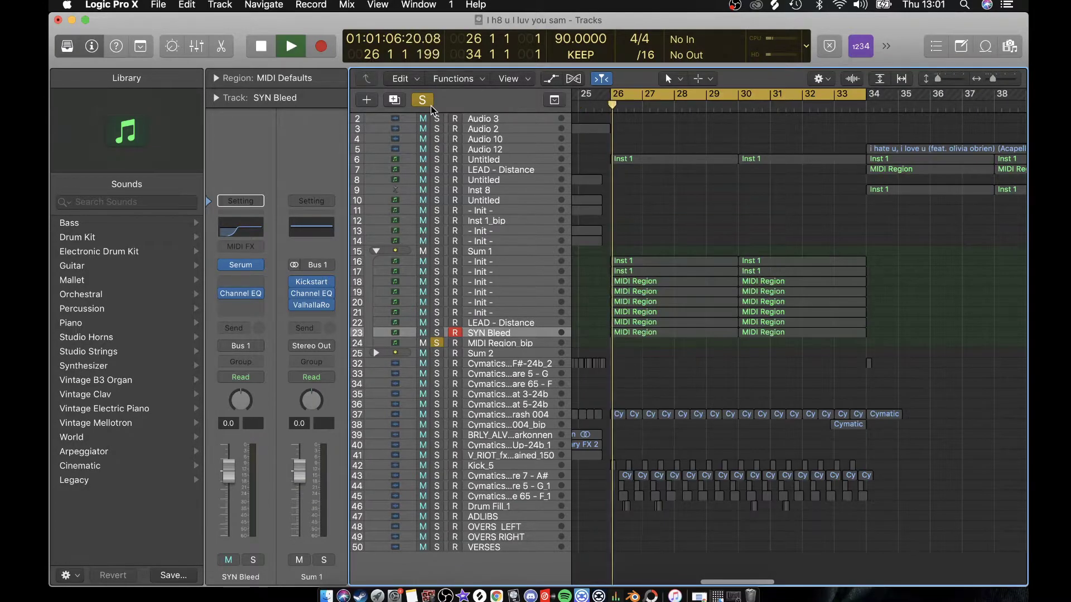
{"action": "key", "text": "space"}
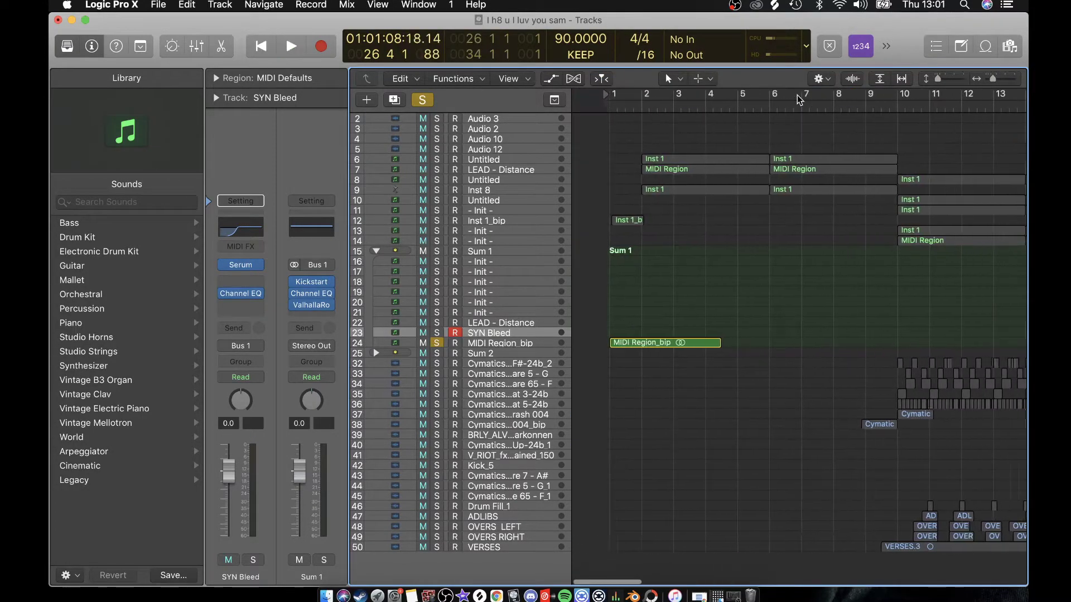
Step: Play MIDI Region_bip from the project start with the cycle range off, stop playback and clear its solo
{"action": "key", "text": "Return"}
{"action": "key", "text": "space"}
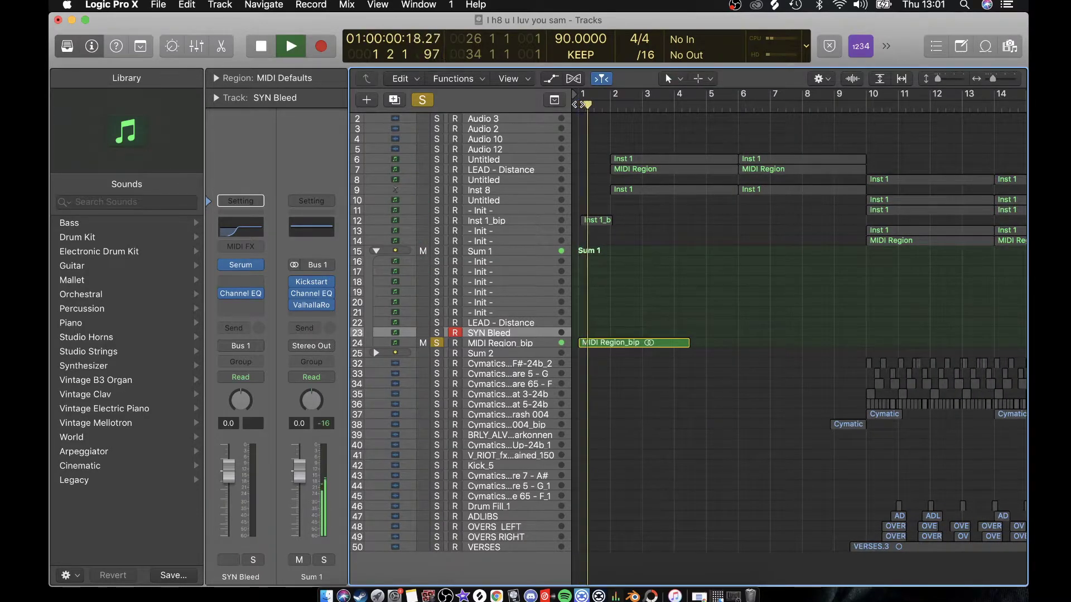
{"action": "left_click", "coordinate": [437, 343]}
{"action": "key", "text": "space"}
Step: Select and solo the LEAD - Distance track, and turn the cycle range over bars 26 to 34 back on
{"action": "scroll", "coordinate": [659, 365], "scroll_direction": "right", "scroll_amount": 15}
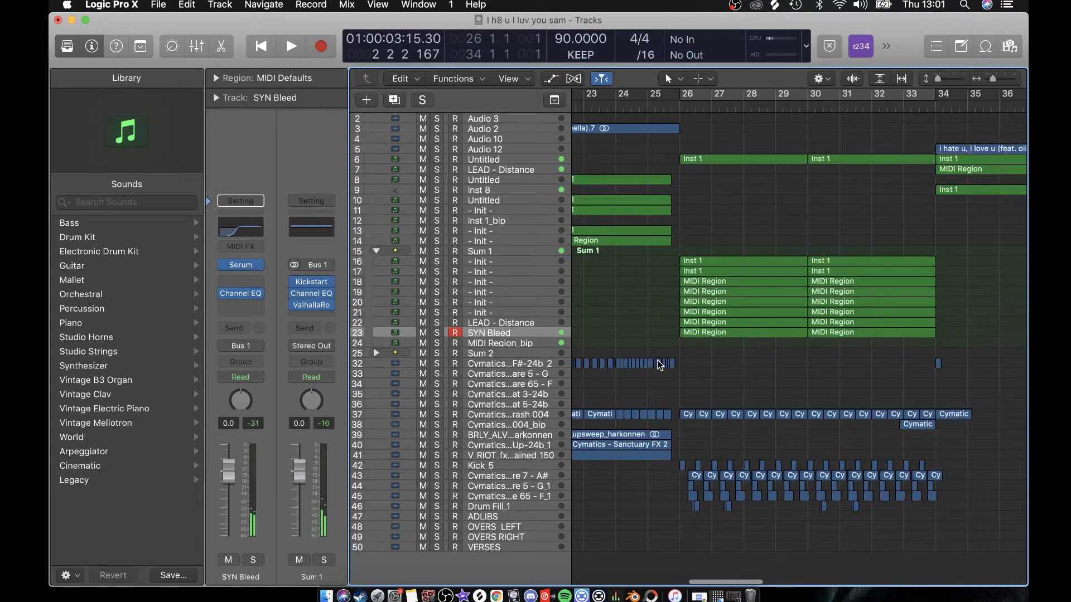
{"action": "scroll", "coordinate": [660, 365], "scroll_direction": "right", "scroll_amount": 2}
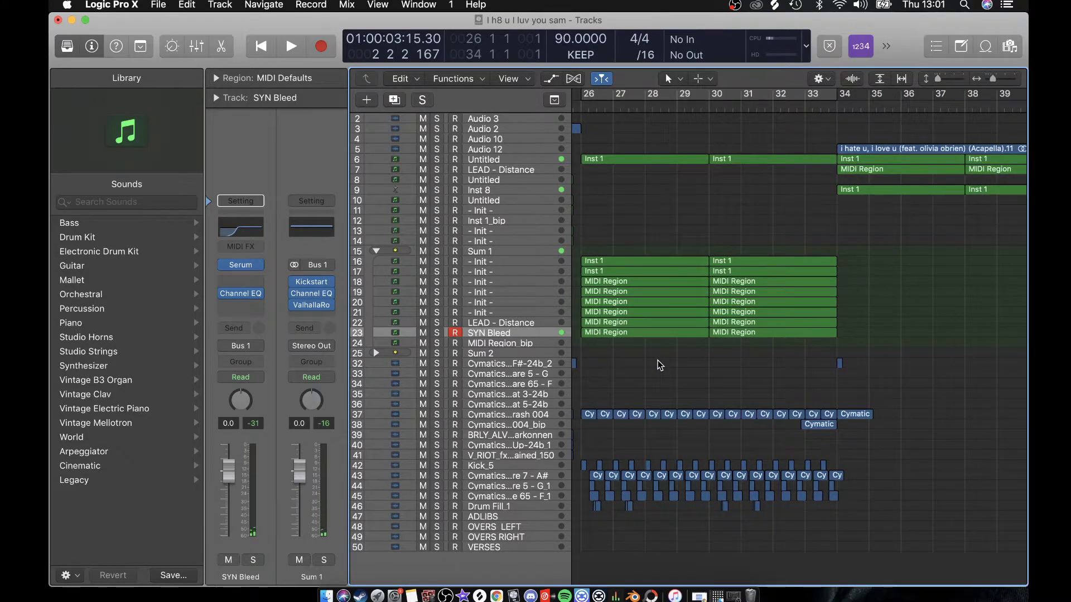
{"action": "left_click", "coordinate": [509, 324]}
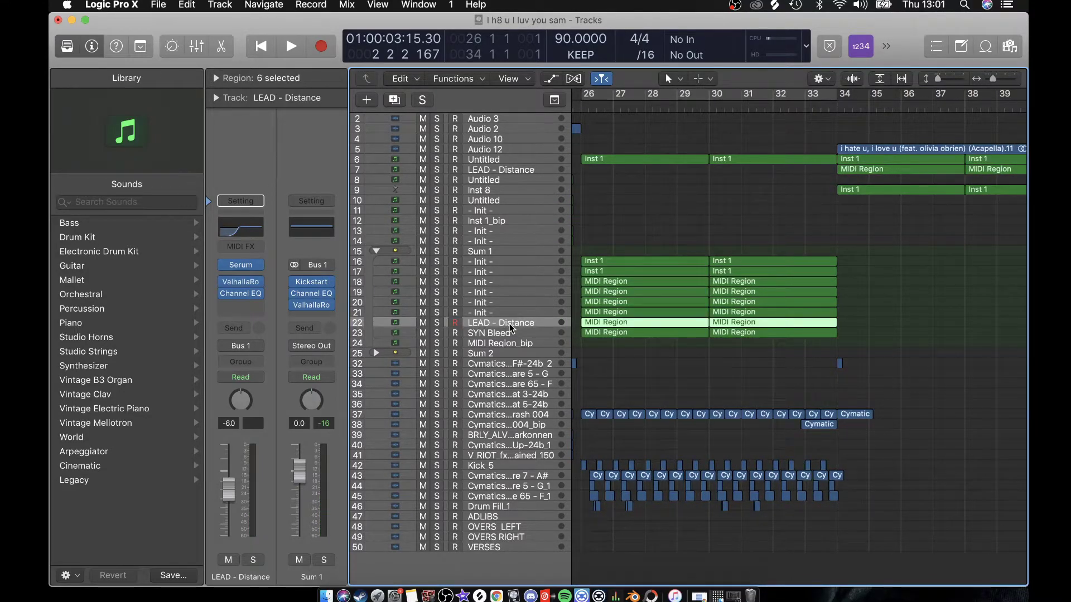
{"action": "left_click", "coordinate": [437, 323]}
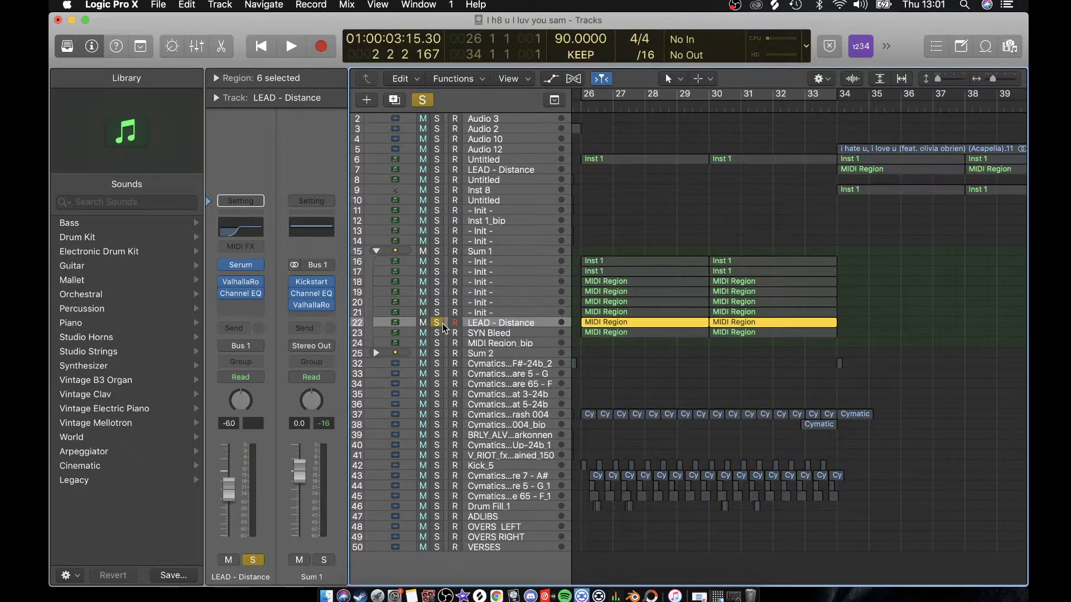
{"action": "left_click", "coordinate": [626, 99]}
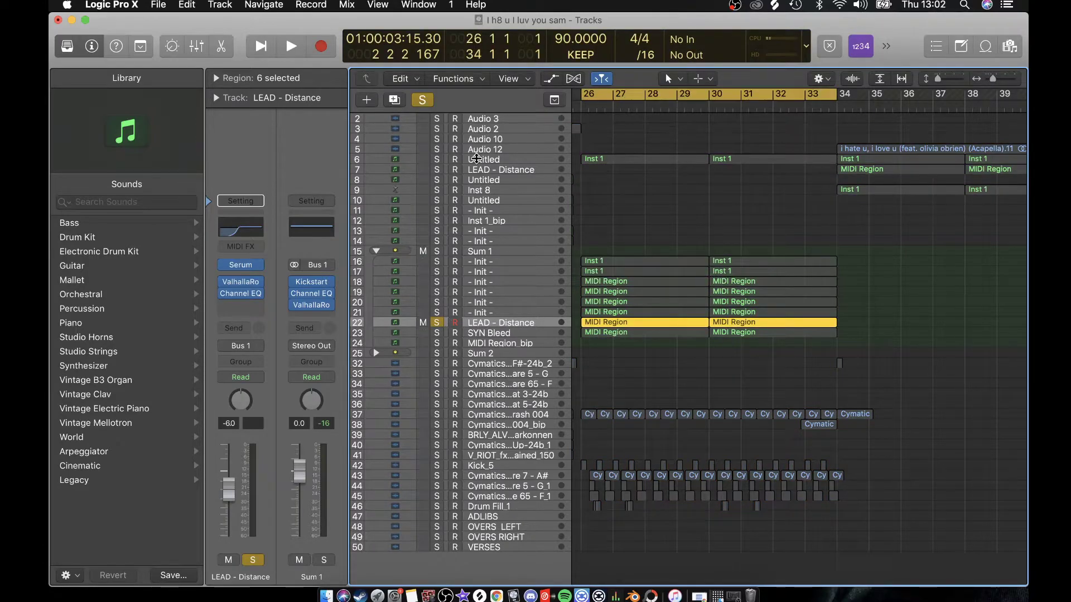
Step: Open LEAD - Distance's Serum patch and browse the preset packs, including MY PACK and Cymatics - Lush Leads for Serum, keeping the current preset
{"action": "left_click", "coordinate": [243, 266]}
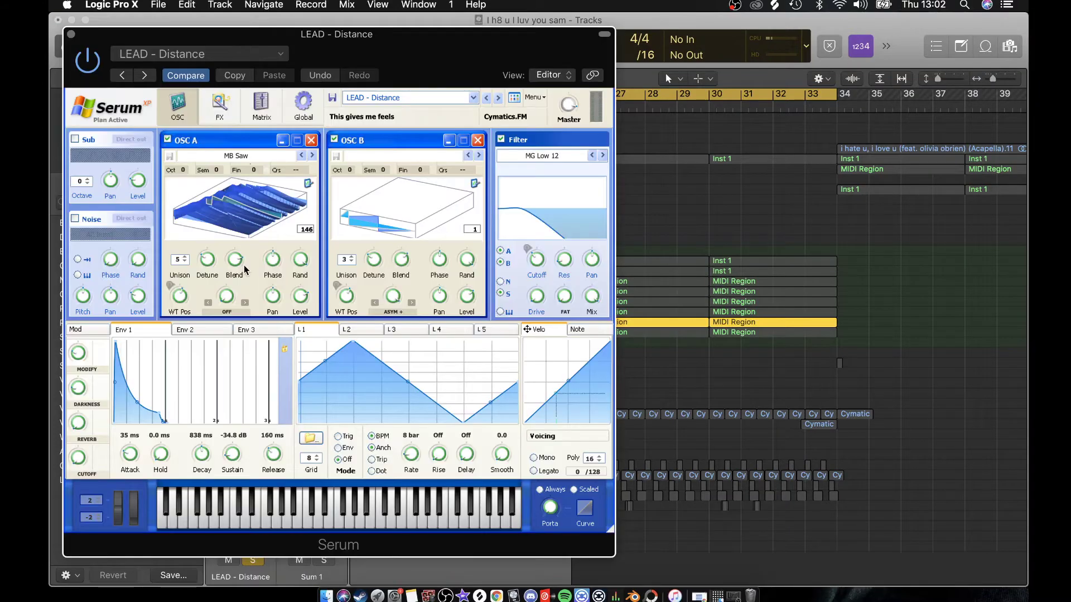
{"action": "left_click", "coordinate": [428, 101]}
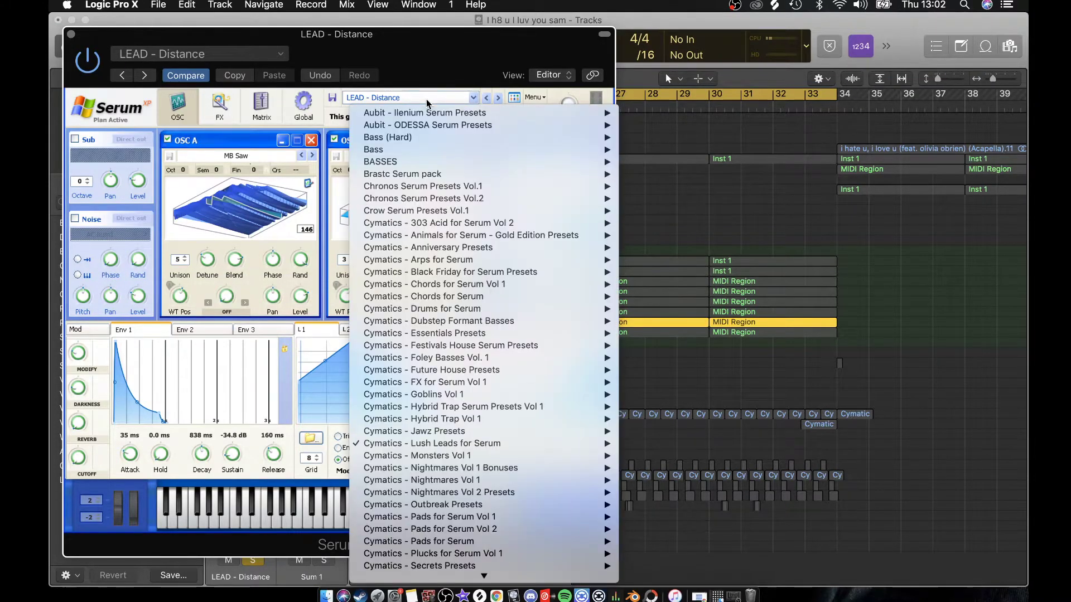
{"action": "mouse_move", "coordinate": [524, 420]}
{"action": "scroll", "coordinate": [523, 419], "scroll_direction": "down", "scroll_amount": 8}
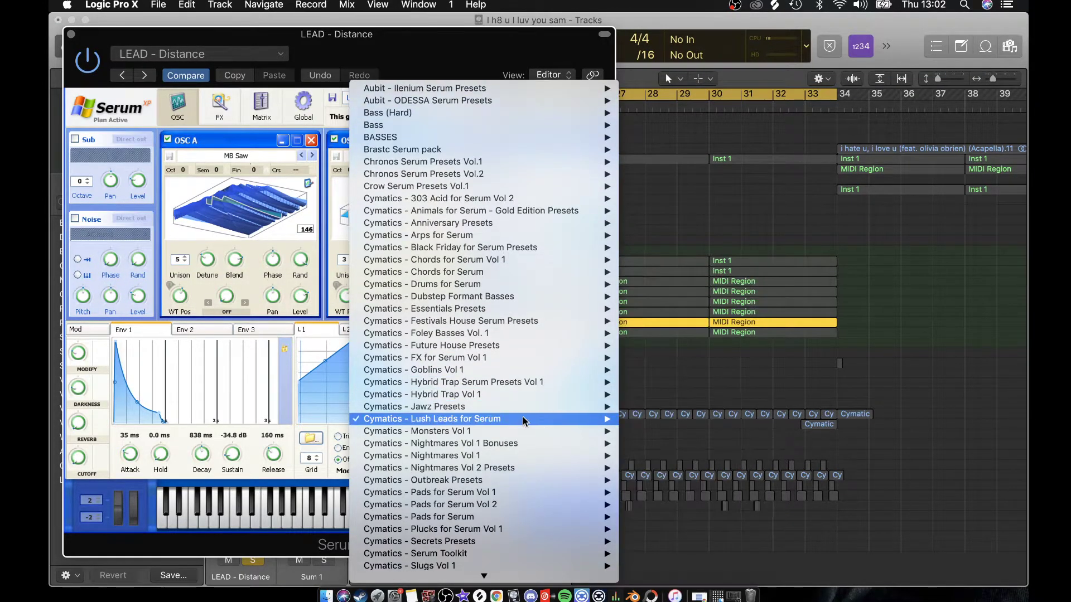
{"action": "scroll", "coordinate": [524, 410], "scroll_direction": "down", "scroll_amount": 13}
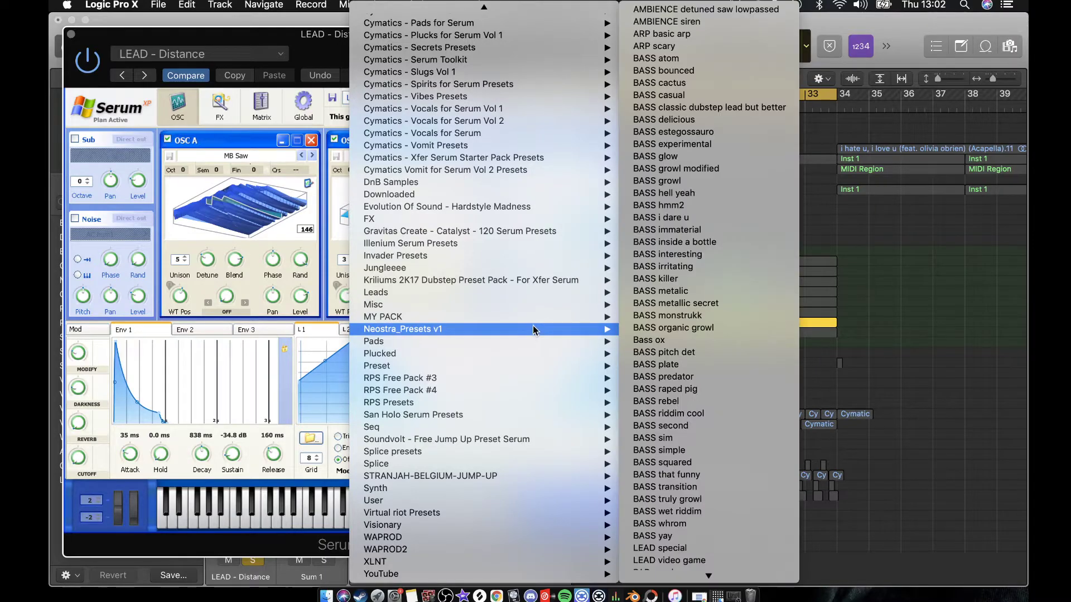
{"action": "mouse_move", "coordinate": [534, 321]}
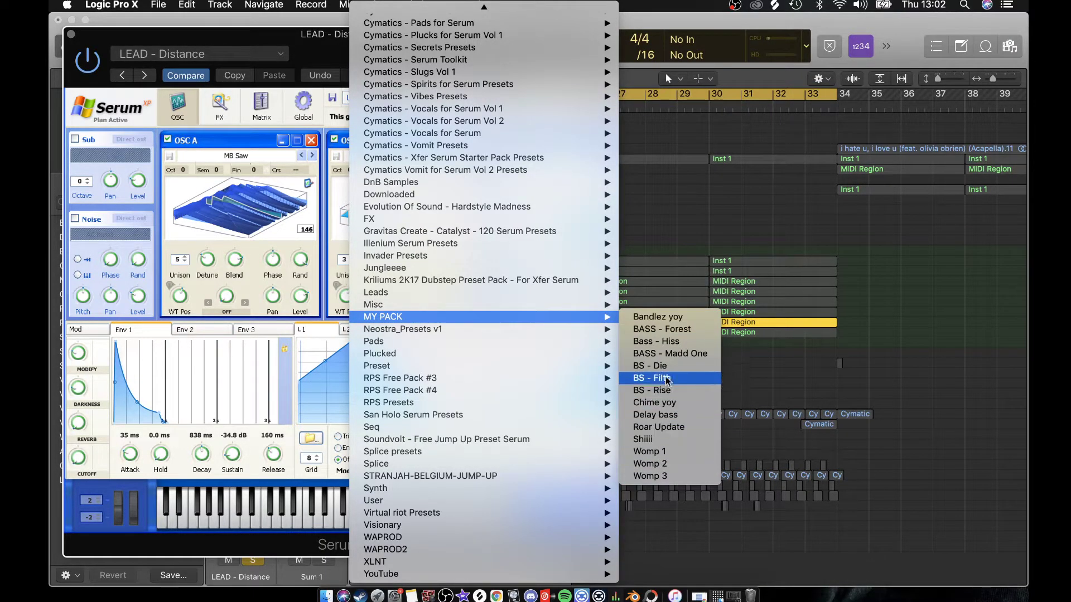
{"action": "mouse_move", "coordinate": [565, 328]}
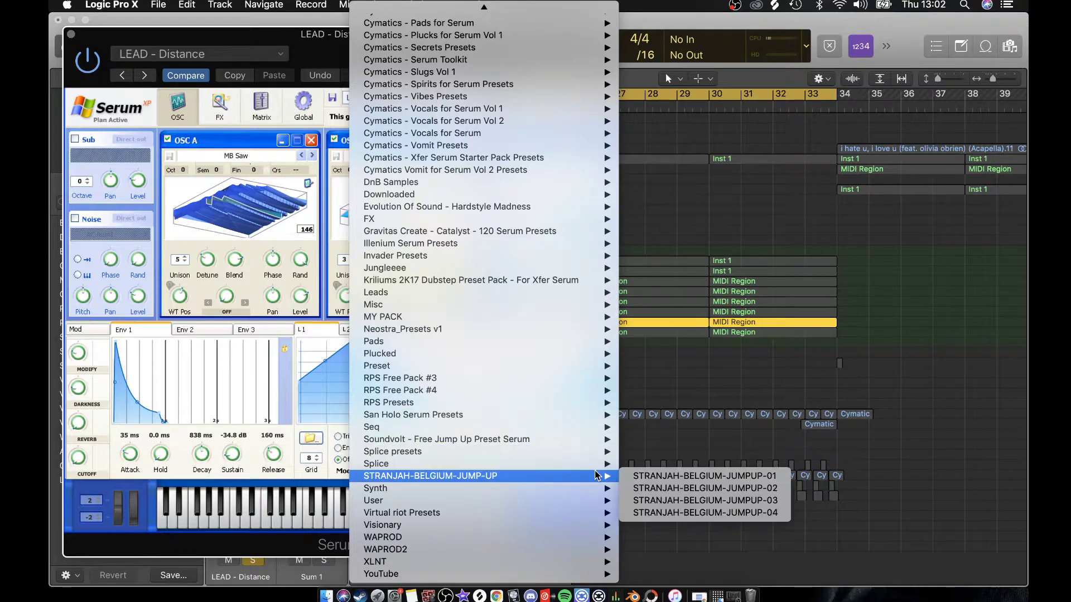
{"action": "mouse_move", "coordinate": [594, 260]}
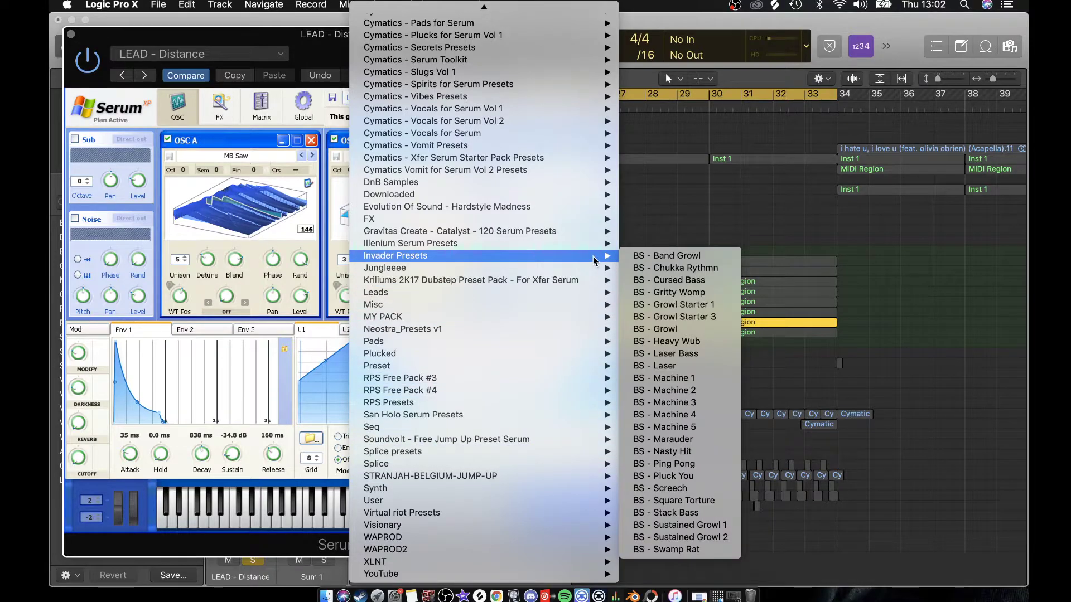
{"action": "mouse_move", "coordinate": [578, 280]}
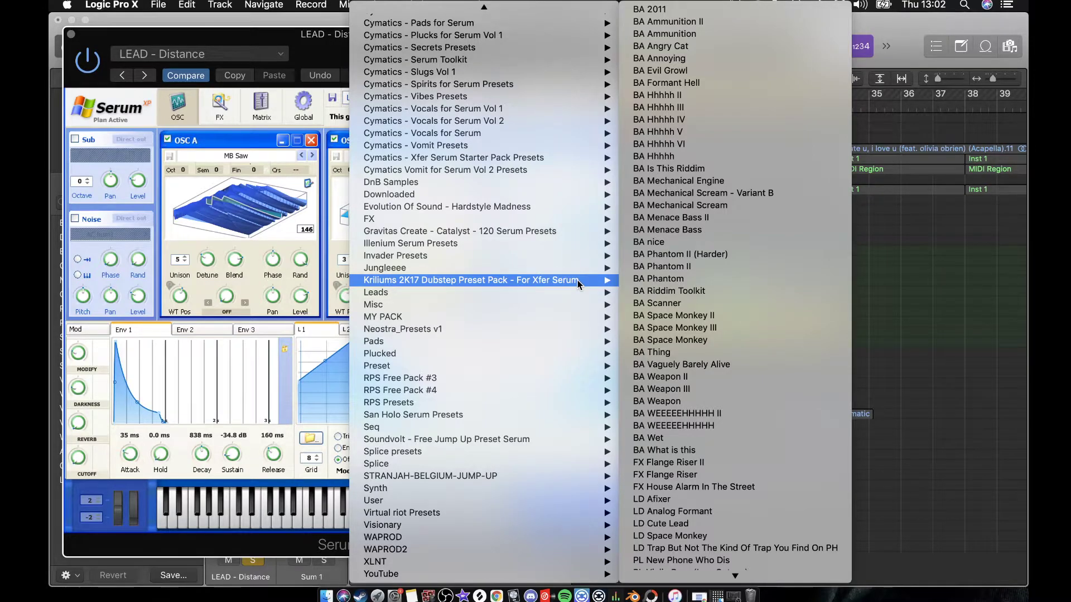
{"action": "scroll", "coordinate": [578, 280], "scroll_direction": "up", "scroll_amount": 10}
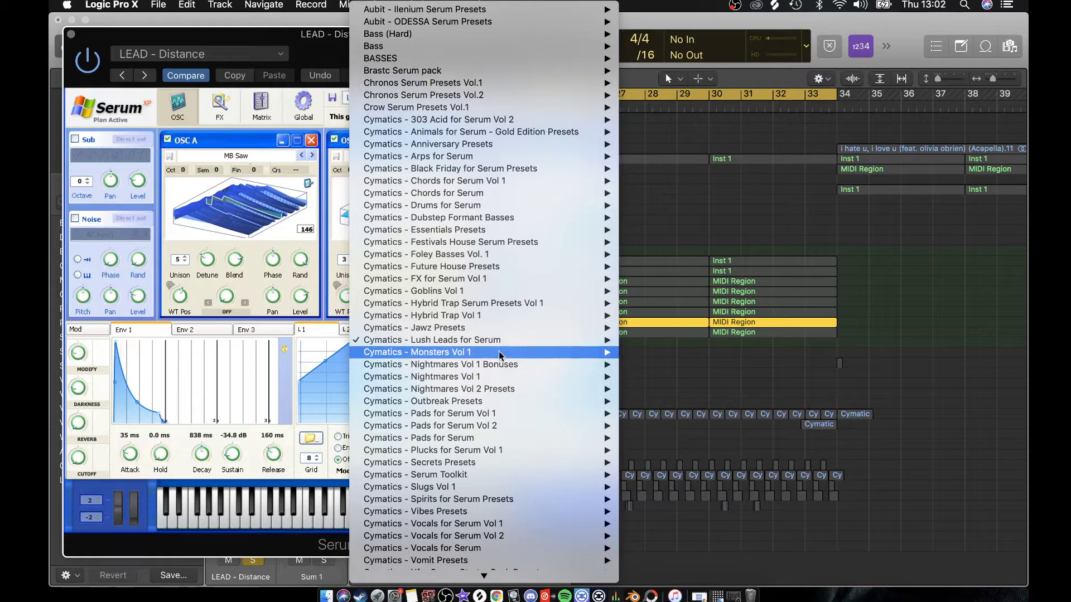
{"action": "mouse_move", "coordinate": [504, 345]}
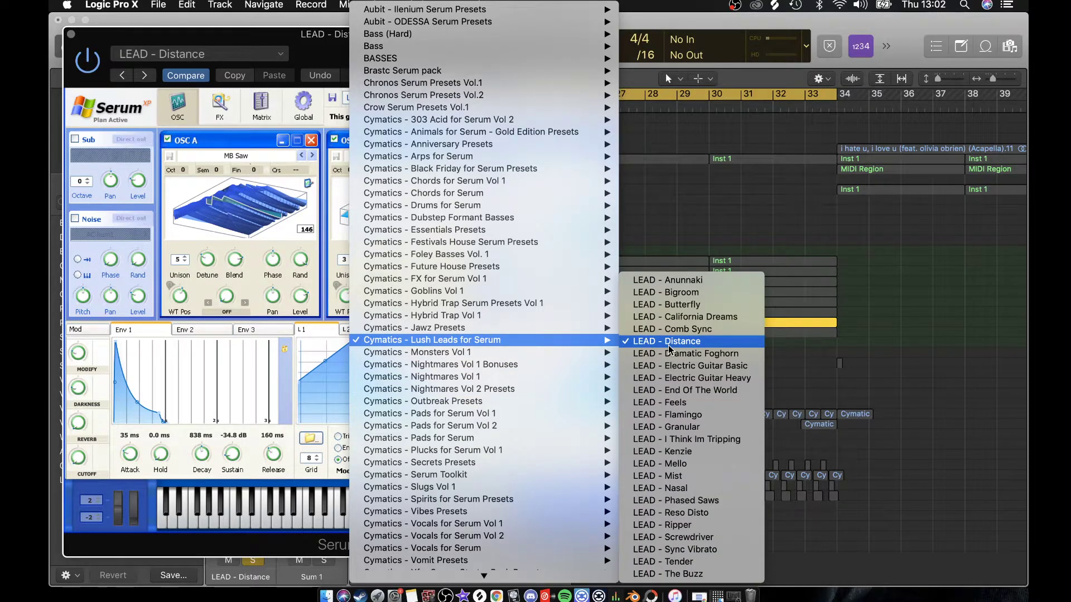
{"action": "left_click", "coordinate": [750, 215]}
Step: Play LEAD - Distance with Serum open, switch OSC A's MB Saw wavetable to the 2D view, and close Serum
{"action": "key", "text": "space"}
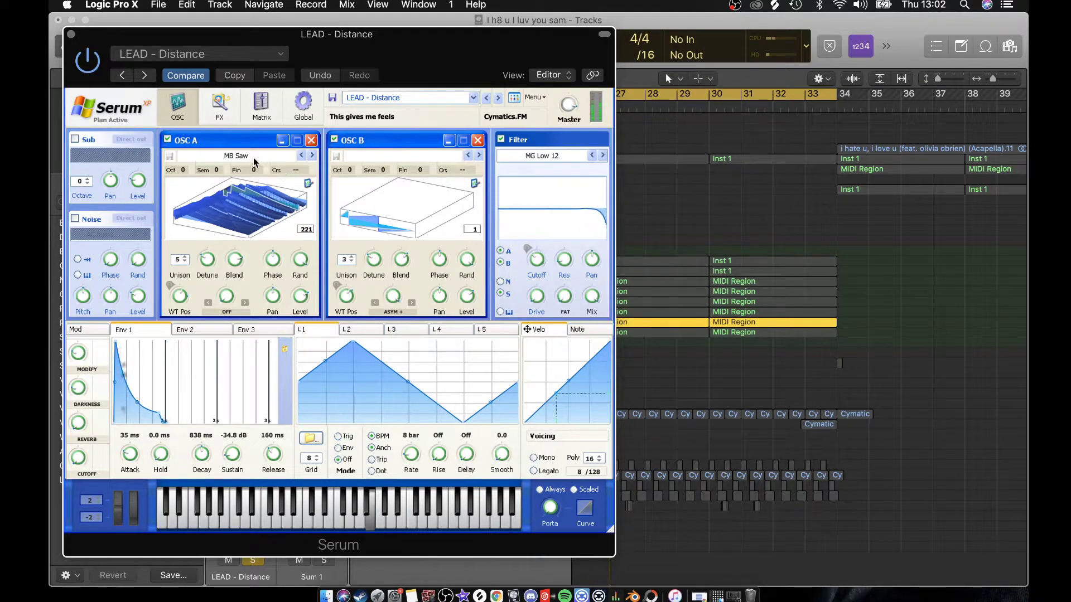
{"action": "left_click", "coordinate": [242, 215]}
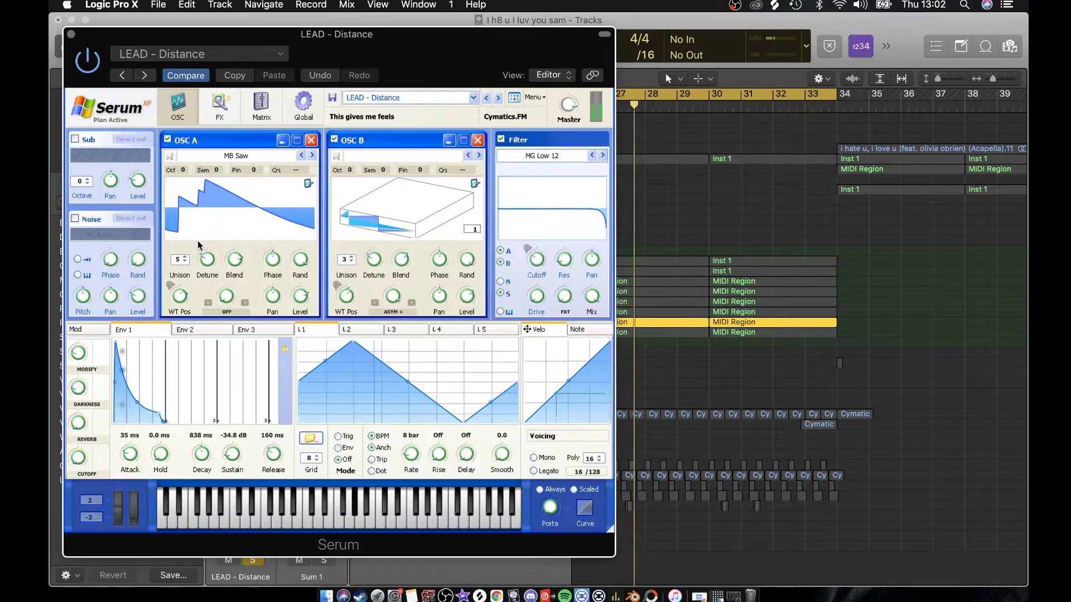
{"action": "left_click_drag", "start_coordinate": [213, 449], "coordinate": [236, 568]}
{"action": "left_click", "coordinate": [71, 35]}
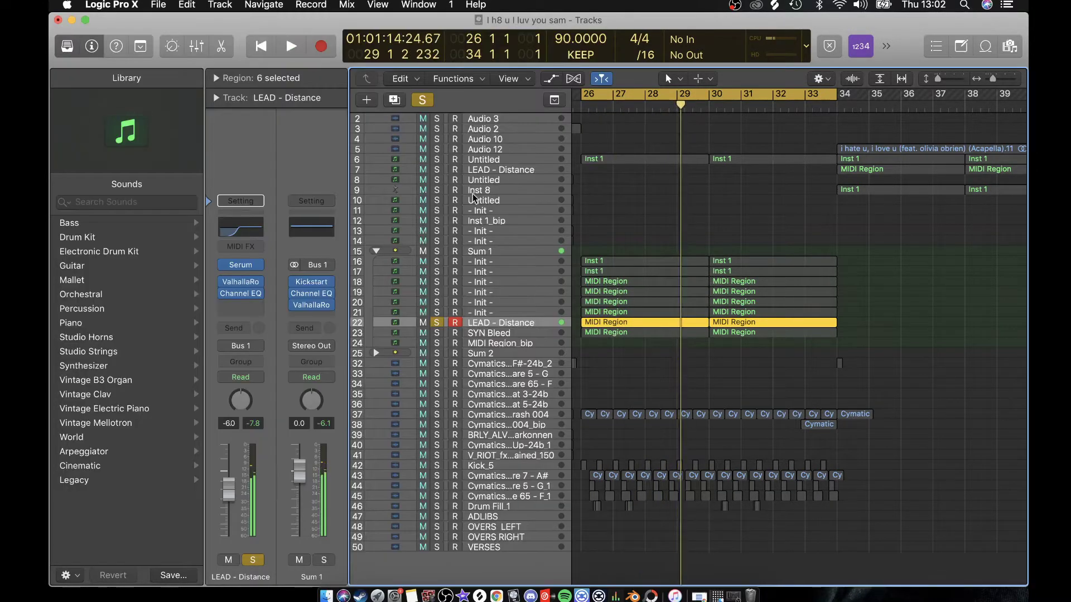
Step: Clear the solo on LEAD - Distance, deselect its regions and turn off the cycle range
{"action": "left_click", "coordinate": [436, 323]}
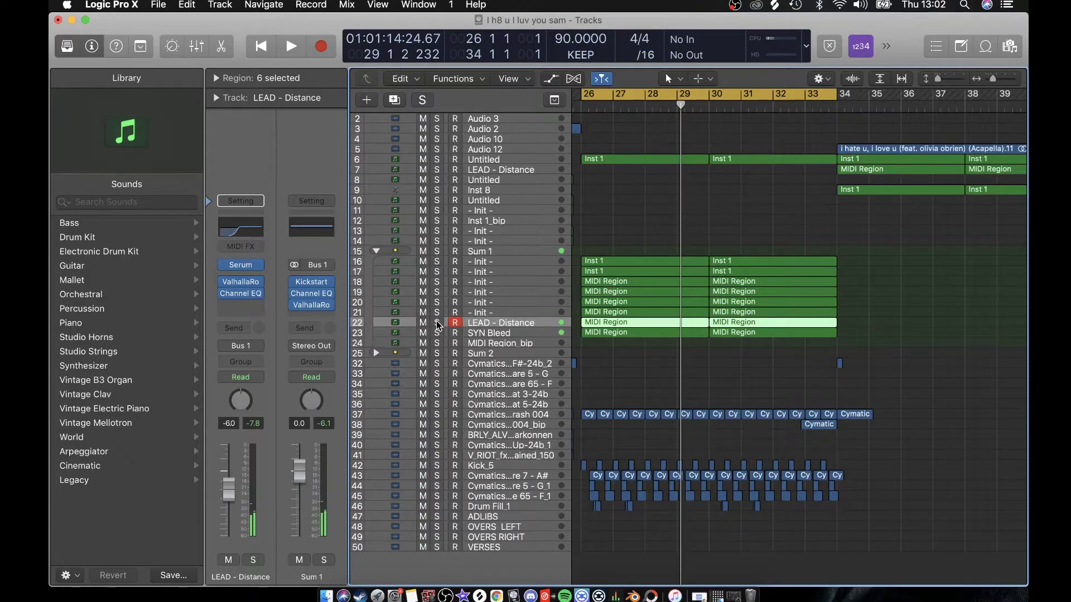
{"action": "left_click", "coordinate": [614, 380]}
{"action": "key", "text": "super+Left"}
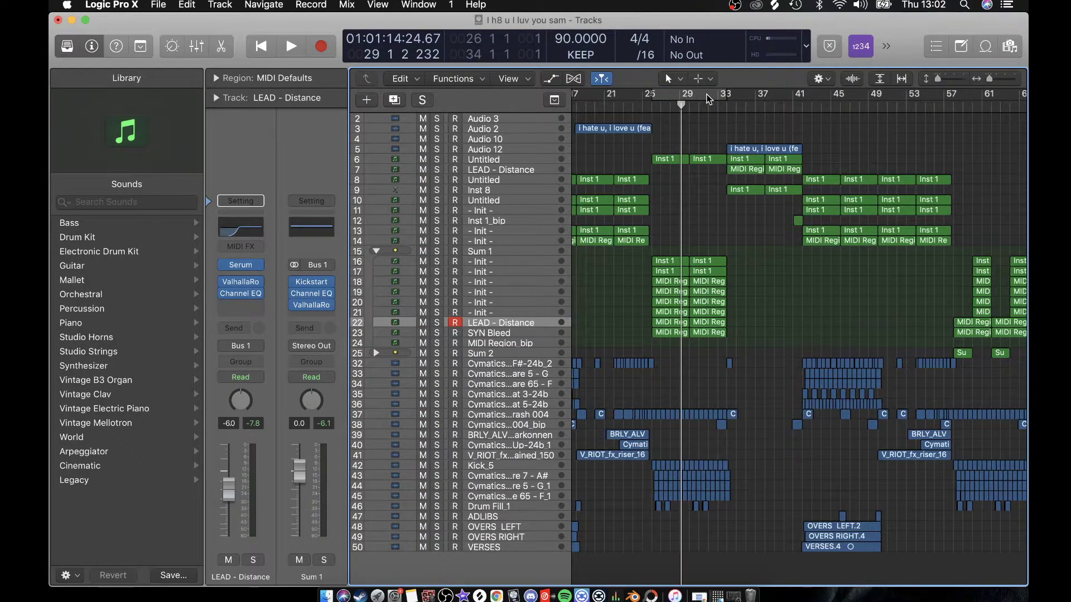
Step: Play the arrangement from bar 34 to just past bar 35 with the horizontal zoom increased
{"action": "left_click_drag", "start_coordinate": [707, 99], "coordinate": [867, 107]}
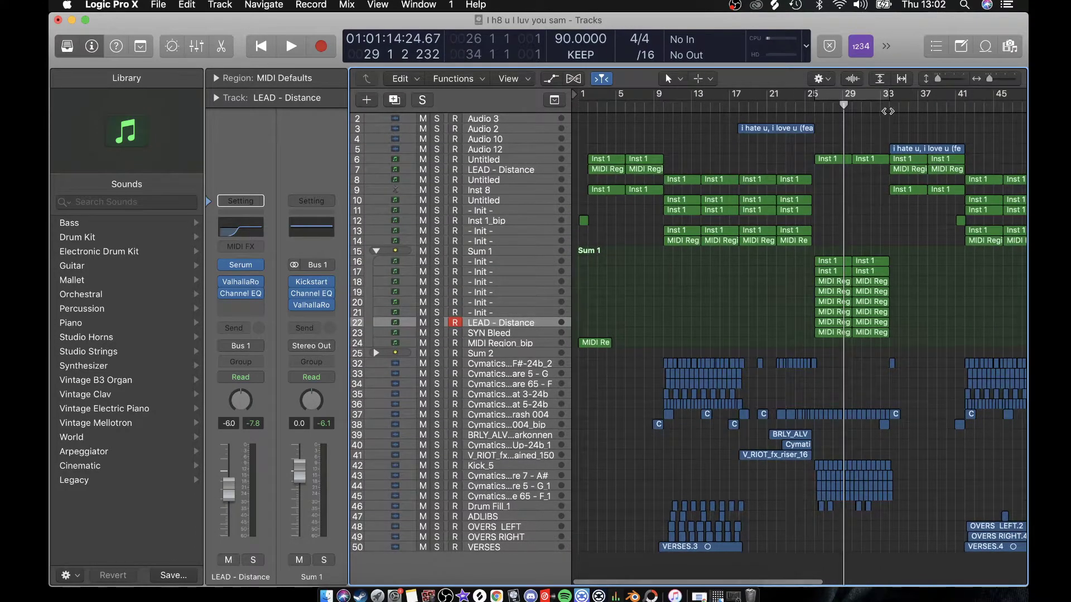
{"action": "left_click", "coordinate": [887, 111]}
{"action": "key", "text": "space"}
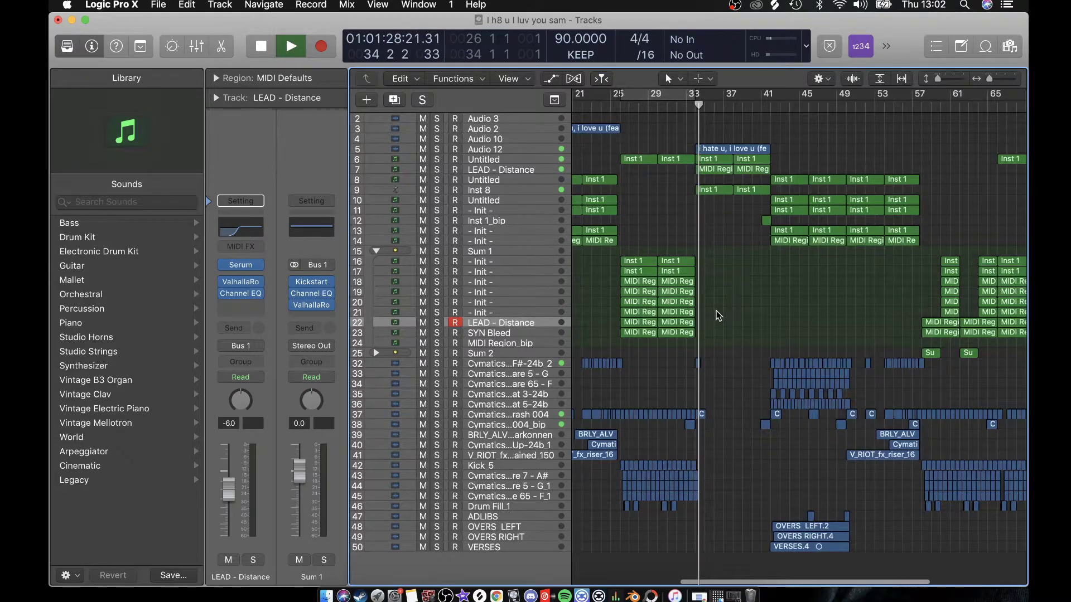
{"action": "key", "text": "super+Right"}
{"action": "key", "text": "super+Right"}
{"action": "key", "text": "super+Right"}
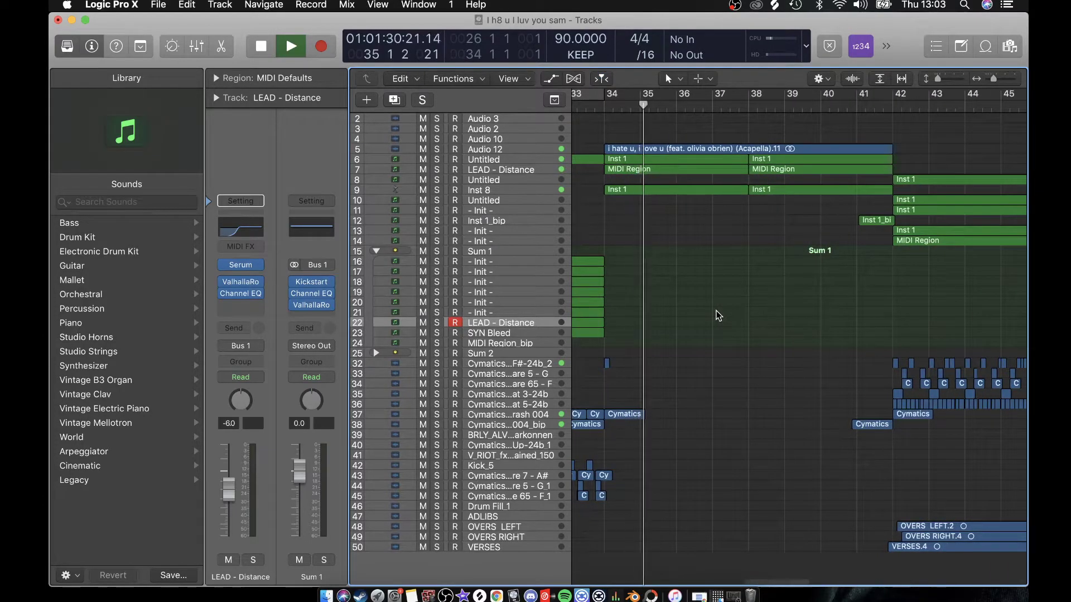
{"action": "key", "text": "space"}
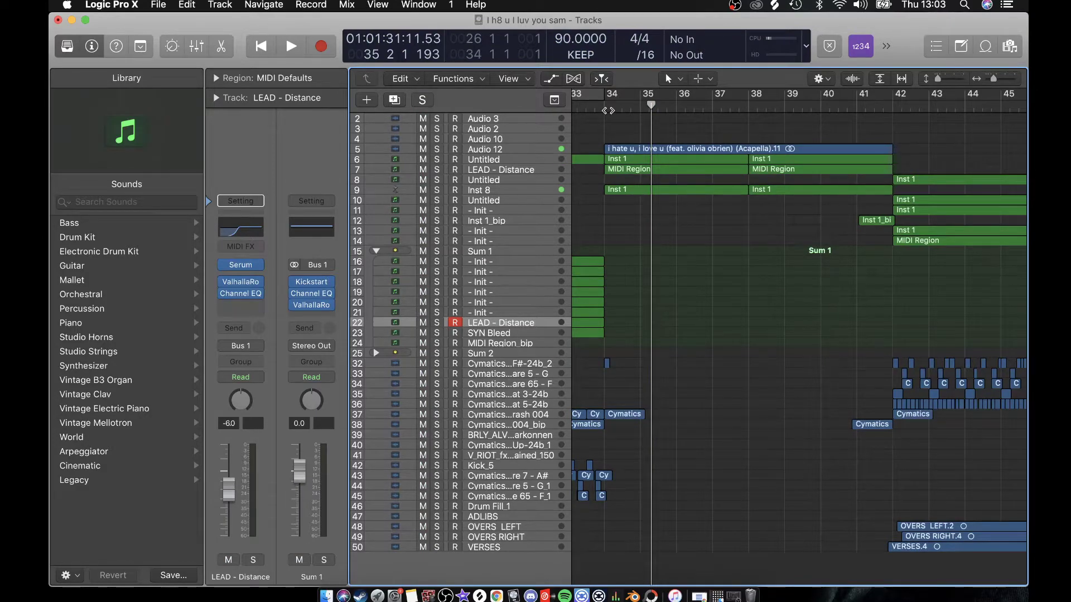
Step: Move the playhead to bar 42 and solo the ADLIBS, OVERS LEFT, OVERS RIGHT and VERSES tracks
{"action": "scroll", "coordinate": [803, 139], "scroll_direction": "right", "scroll_amount": 6}
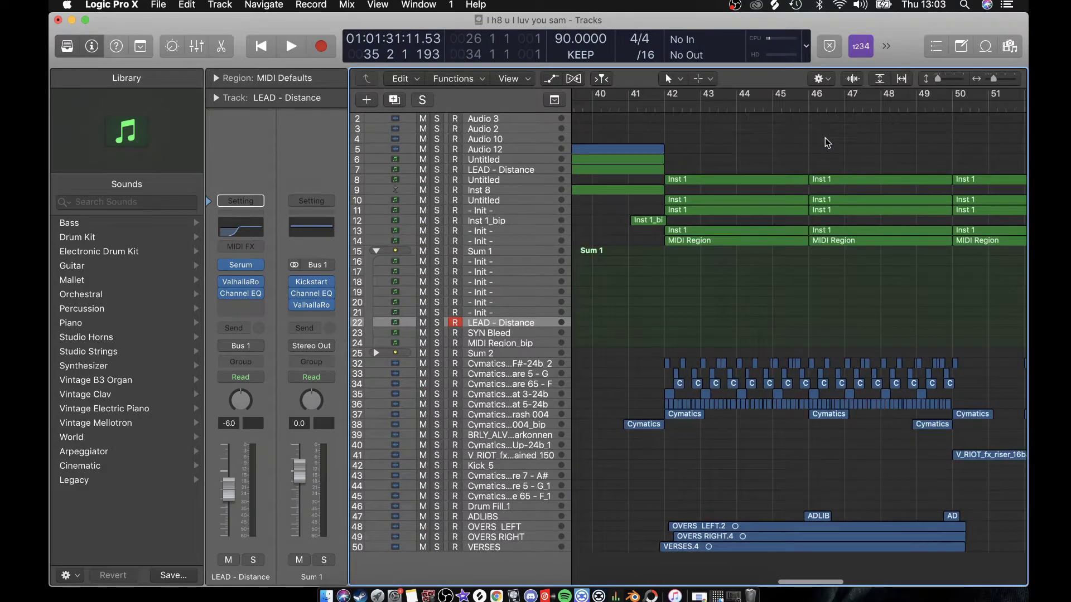
{"action": "scroll", "coordinate": [828, 143], "scroll_direction": "right", "scroll_amount": 2}
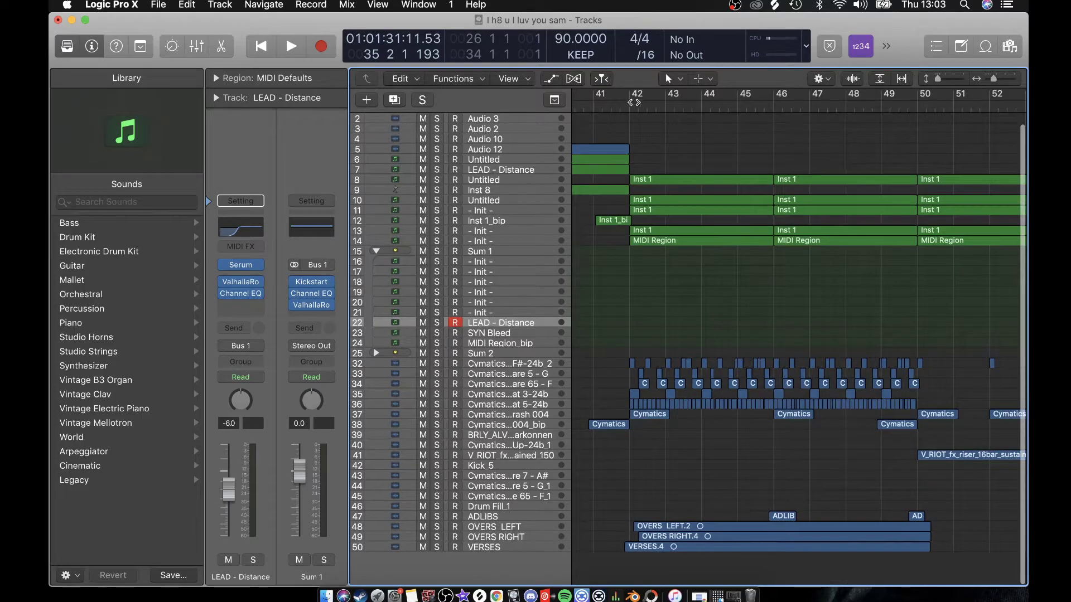
{"action": "left_click", "coordinate": [630, 109]}
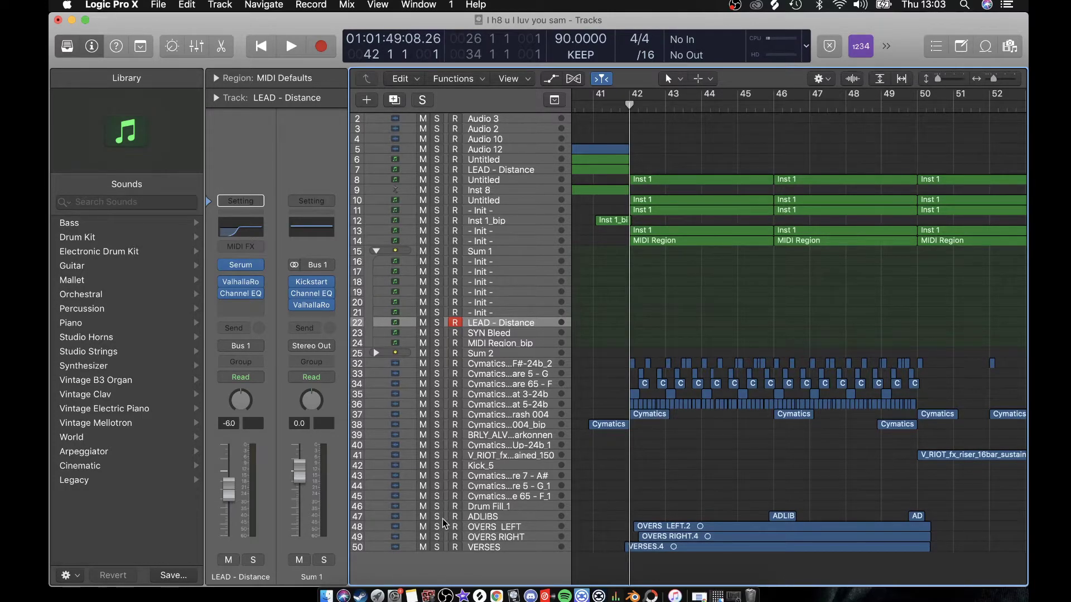
{"action": "left_click_drag", "start_coordinate": [437, 517], "coordinate": [436, 527]}
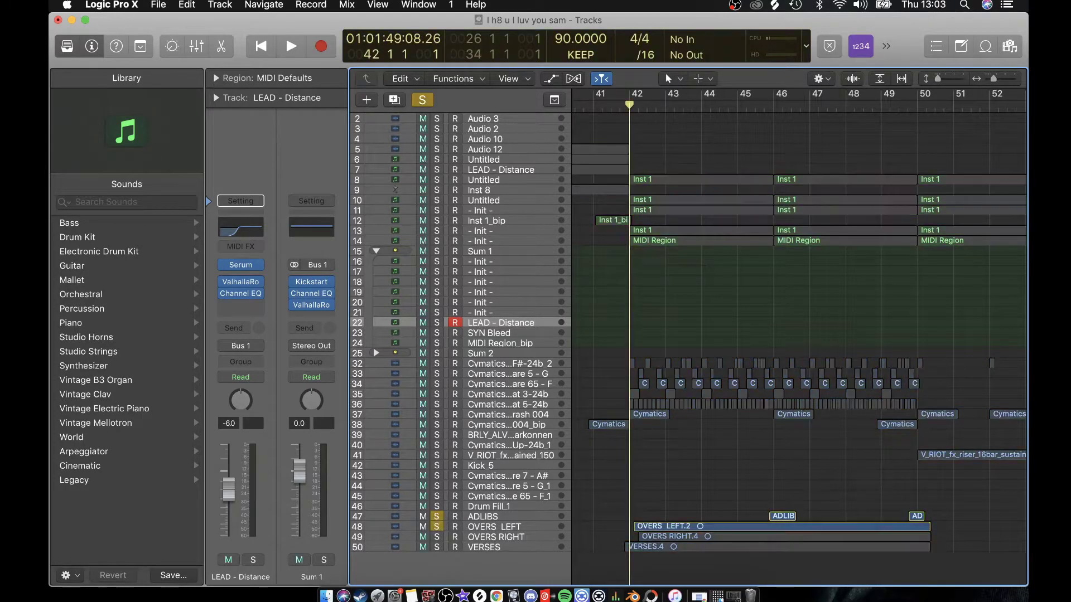
{"action": "left_click", "coordinate": [437, 537]}
{"action": "left_click", "coordinate": [437, 548]}
Step: Play the four soloed vocal tracks from bar 42 to bar 46 and clear their solos
{"action": "key", "text": "space"}
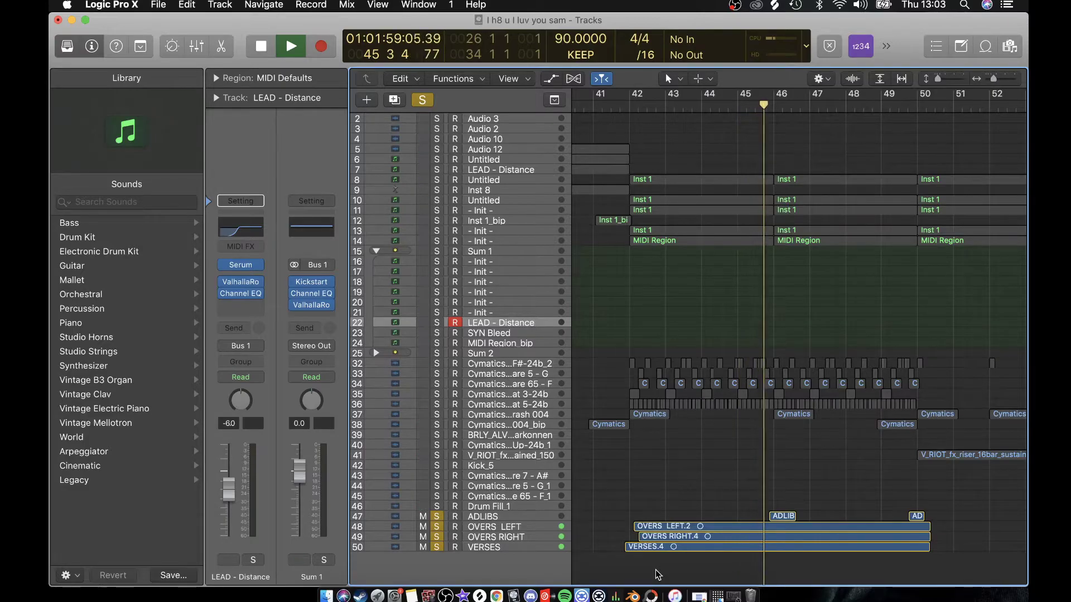
{"action": "key", "text": "space"}
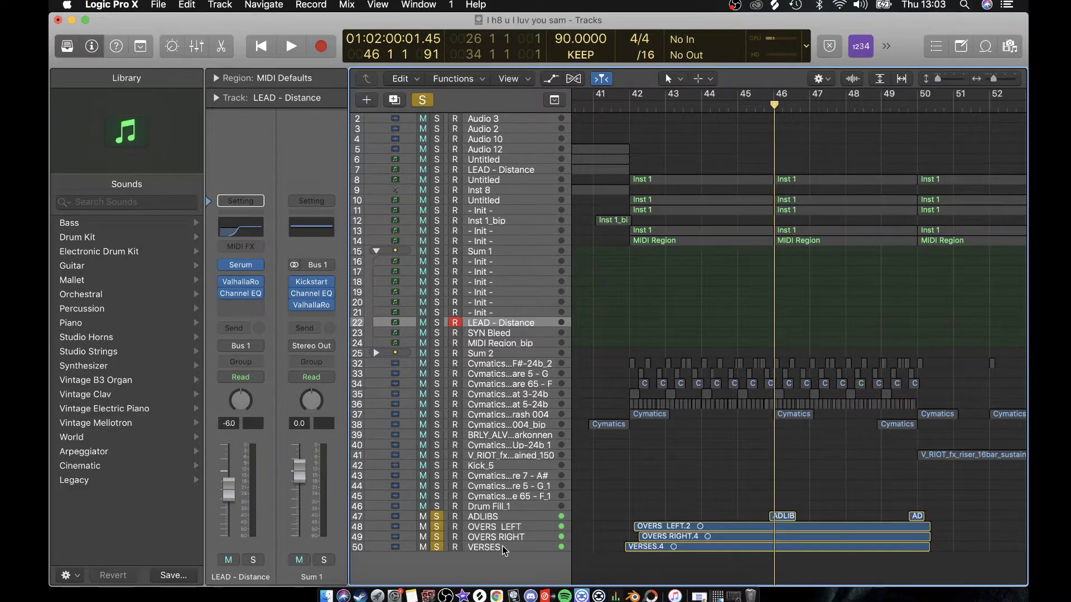
{"action": "left_click_drag", "start_coordinate": [438, 523], "coordinate": [438, 548]}
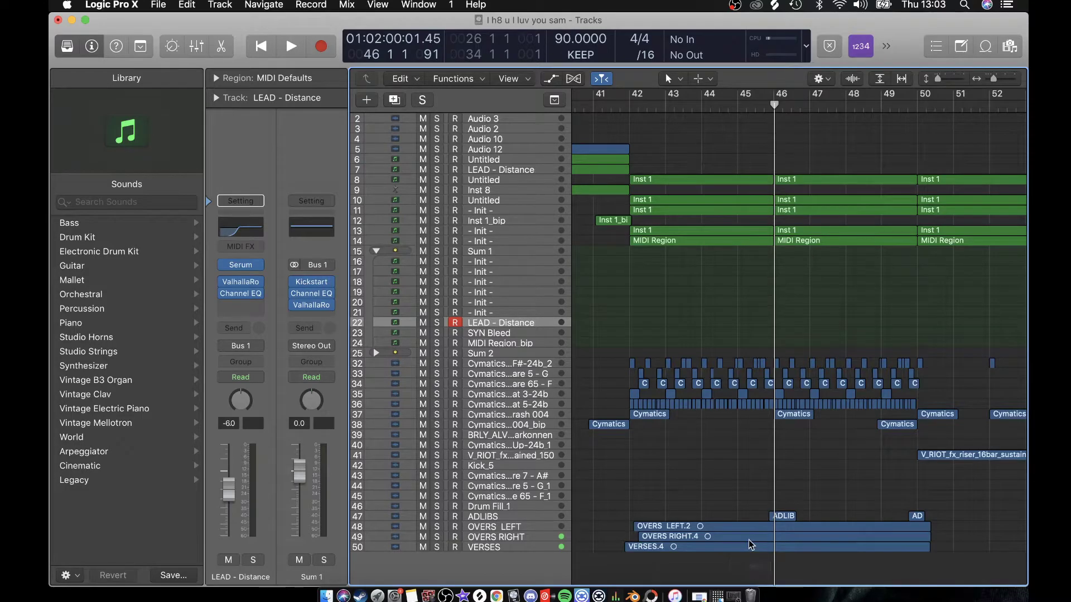
Step: Mute the acapella track and the four Audio tracks below it, and unmute all five
{"action": "key", "text": "super+Left"}
{"action": "key", "text": "super+Left"}
{"action": "key", "text": "super+Left"}
{"action": "key", "text": "super+Left"}
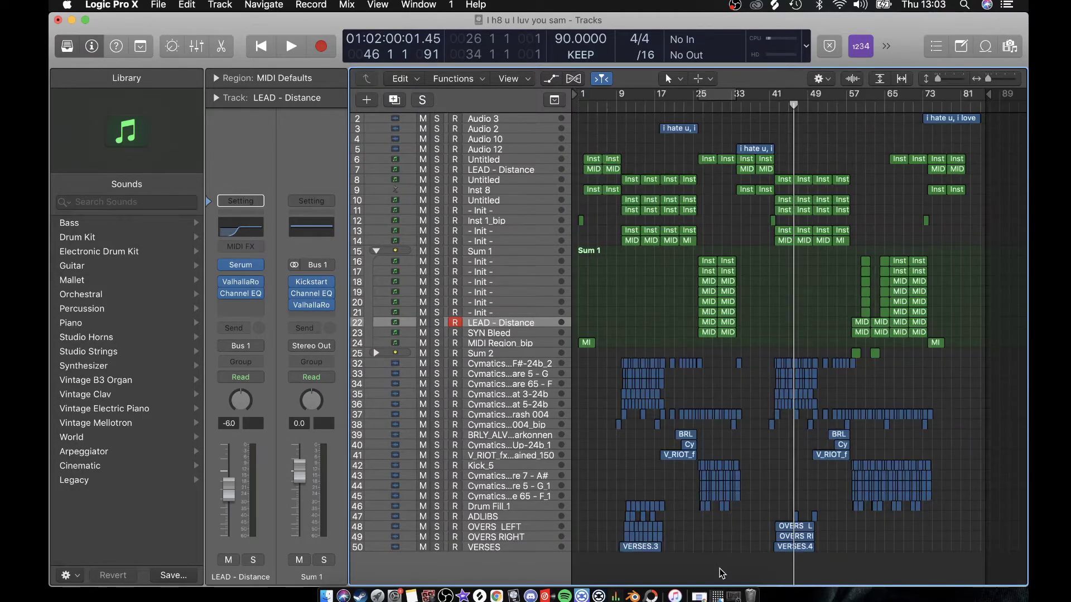
{"action": "scroll", "coordinate": [696, 224], "scroll_direction": "up", "scroll_amount": 1}
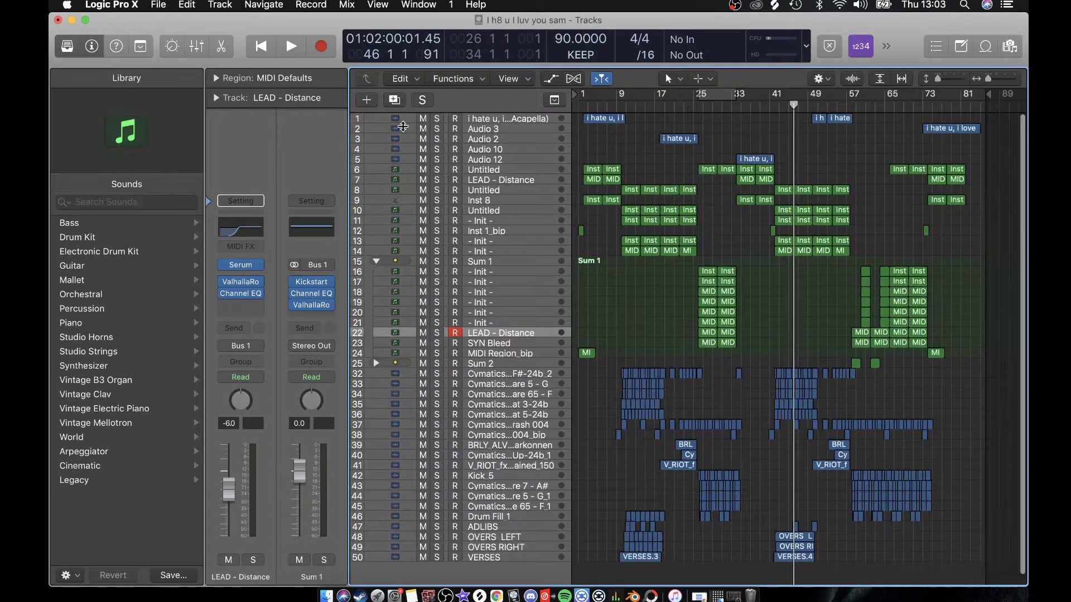
{"action": "left_click_drag", "start_coordinate": [423, 118], "coordinate": [424, 144]}
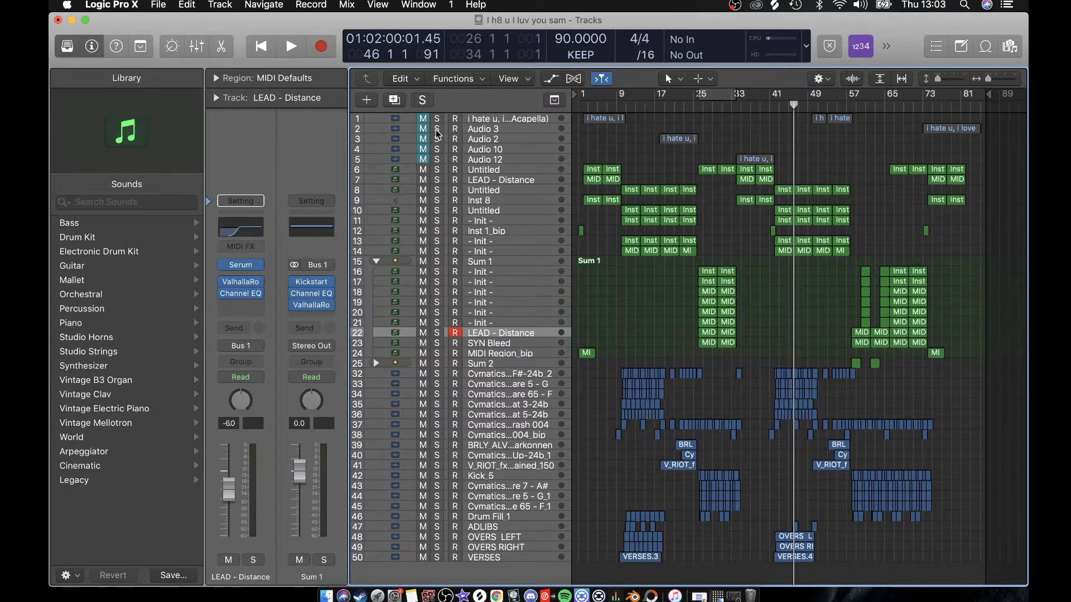
{"action": "left_click_drag", "start_coordinate": [425, 120], "coordinate": [425, 133]}
Step: Play a short stretch of the full arrangement from around bar 5 to hear the opening acapella
{"action": "left_click", "coordinate": [582, 101]}
{"action": "left_click", "coordinate": [598, 103]}
{"action": "key", "text": "space"}
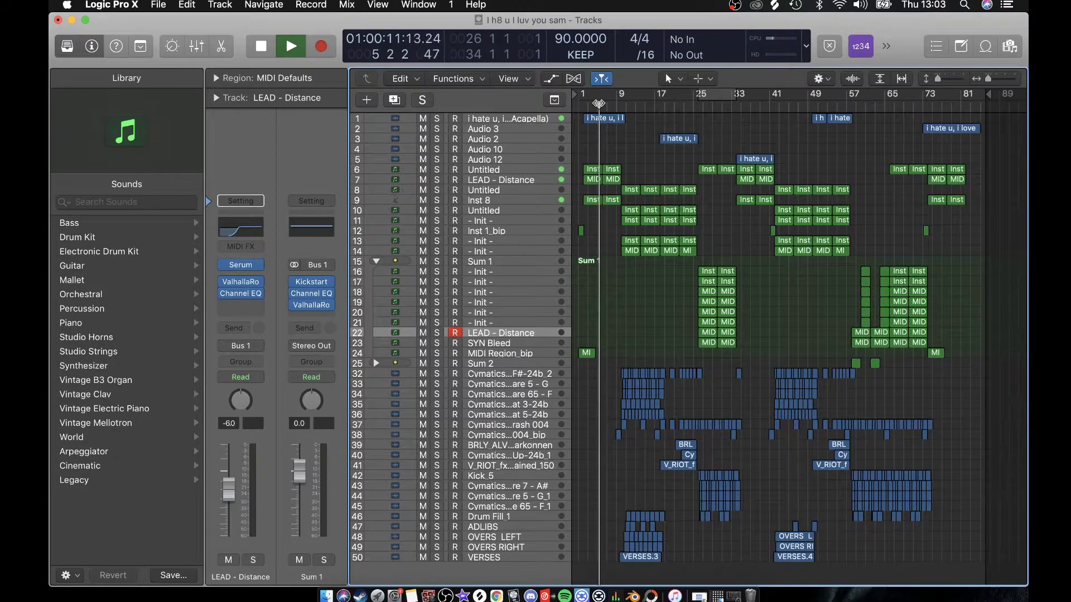
{"action": "key", "text": "space"}
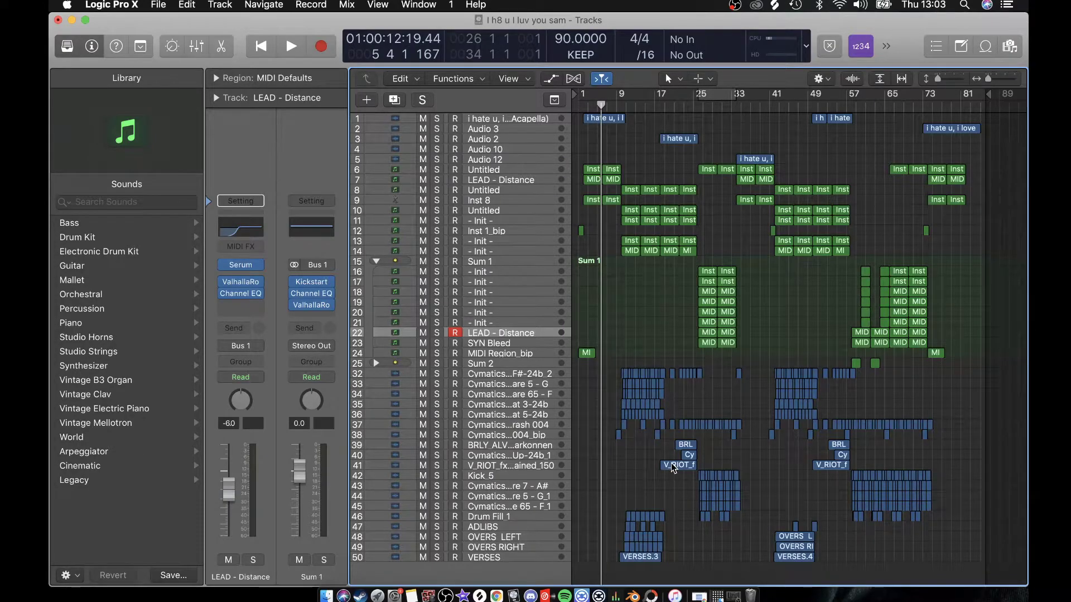
Step: Find the vocal regions around bar 10 and solo the VERSES track
{"action": "scroll", "coordinate": [673, 469], "scroll_direction": "down", "scroll_amount": 5}
{"action": "scroll", "coordinate": [674, 469], "scroll_direction": "up", "scroll_amount": 5}
{"action": "key", "text": "super+Right"}
{"action": "key", "text": "super+Right"}
{"action": "key", "text": "super+Right"}
{"action": "key", "text": "super+Right"}
{"action": "key", "text": "super+Right"}
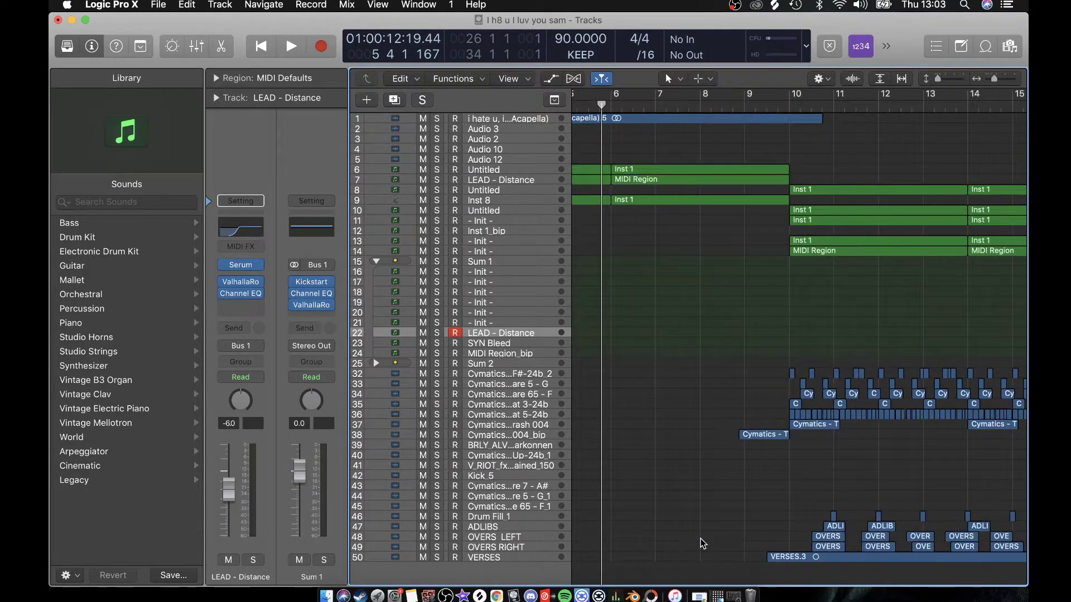
{"action": "scroll", "coordinate": [702, 543], "scroll_direction": "right", "scroll_amount": 4}
{"action": "scroll", "coordinate": [703, 544], "scroll_direction": "down", "scroll_amount": 2}
{"action": "scroll", "coordinate": [703, 544], "scroll_direction": "up", "scroll_amount": 1}
{"action": "key", "text": "super+Right"}
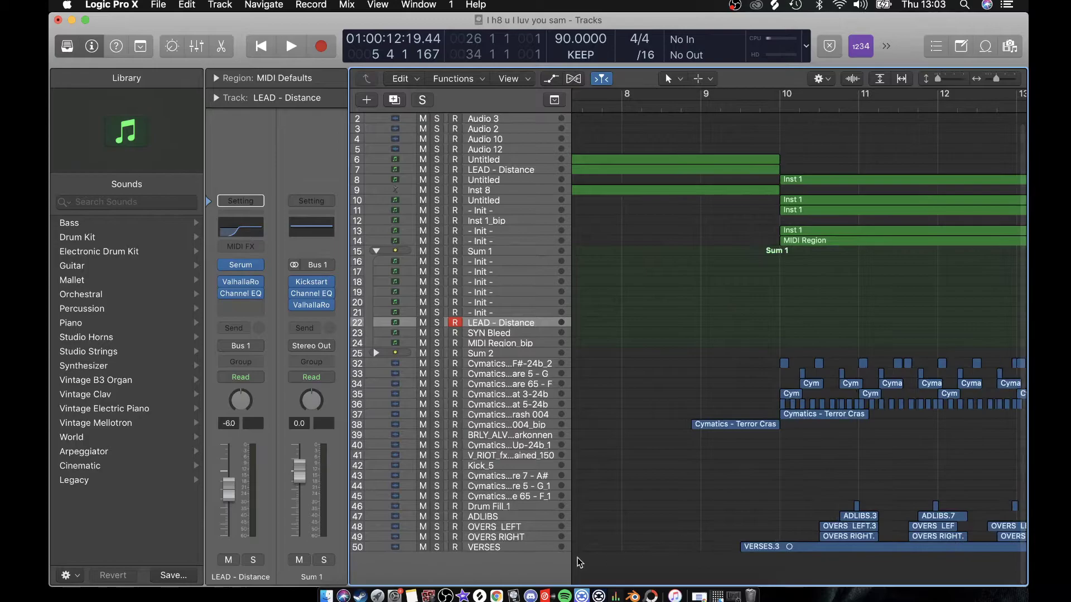
{"action": "left_click", "coordinate": [437, 547]}
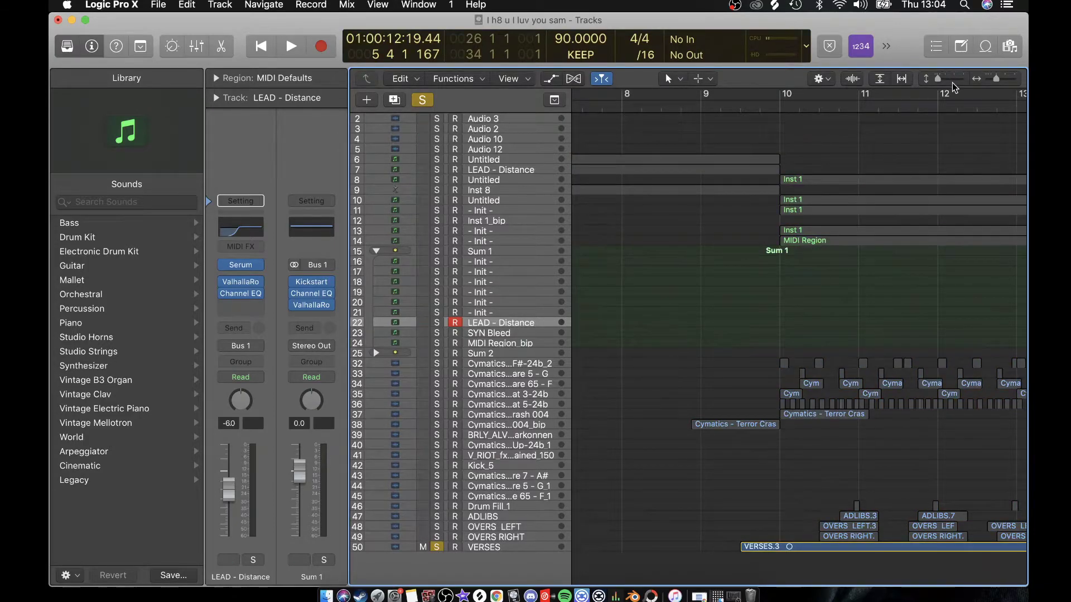
Step: Enlarge the track heights to show the vocal waveforms, and play VERSES from mid-bar 9 to bar 12
{"action": "key", "text": "super+Down"}
{"action": "key", "text": "super+Down"}
{"action": "key", "text": "super+Down"}
{"action": "key", "text": "super+Down"}
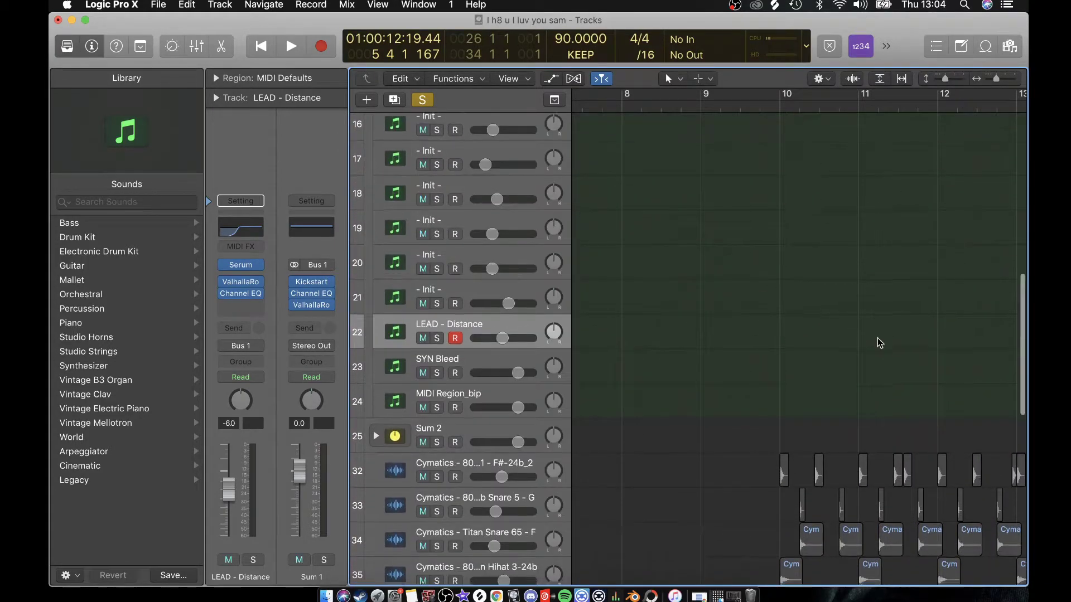
{"action": "scroll", "coordinate": [880, 342], "scroll_direction": "down", "scroll_amount": 15}
{"action": "key", "text": "super+Left"}
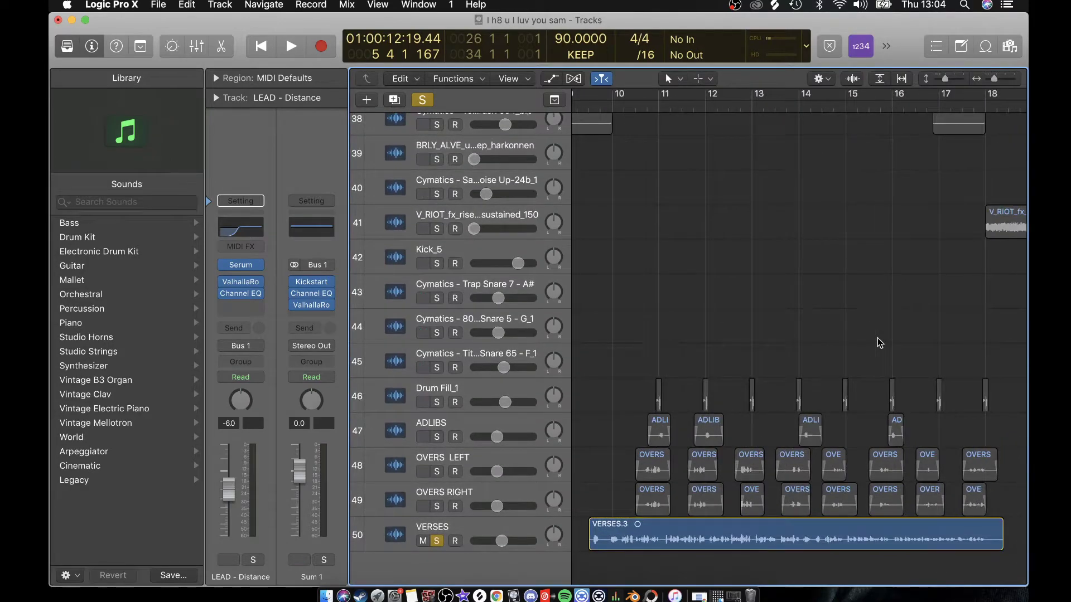
{"action": "left_click", "coordinate": [612, 103]}
{"action": "left_click", "coordinate": [589, 104]}
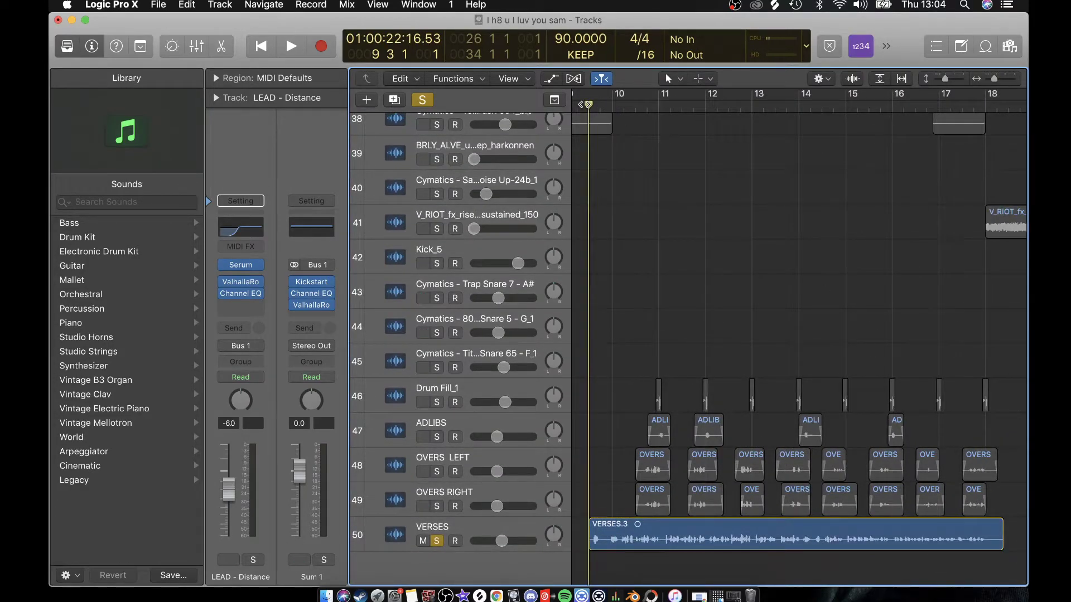
{"action": "key", "text": "space"}
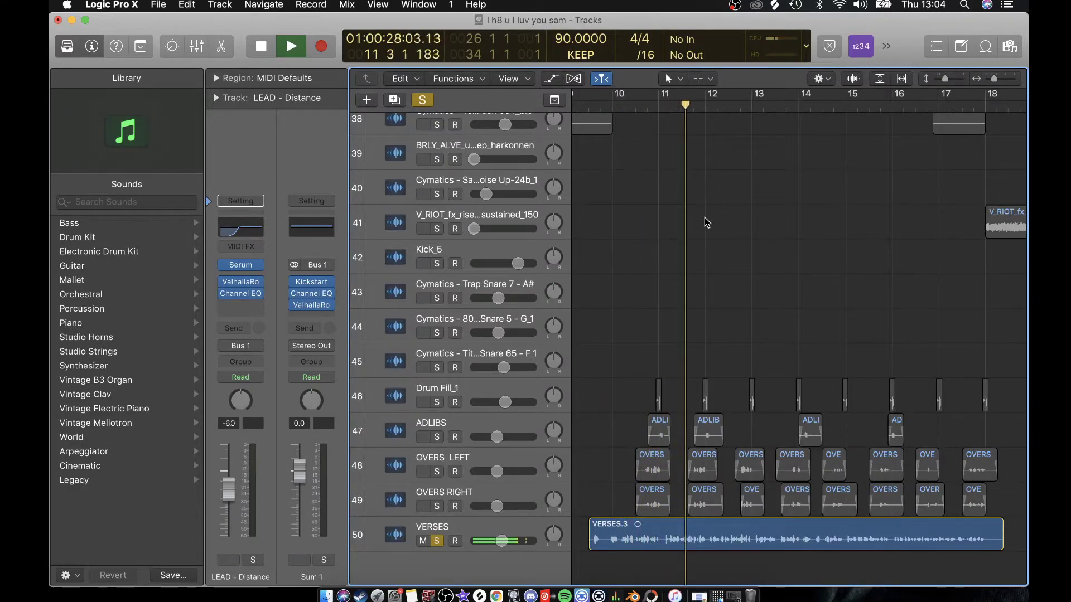
{"action": "key", "text": "space"}
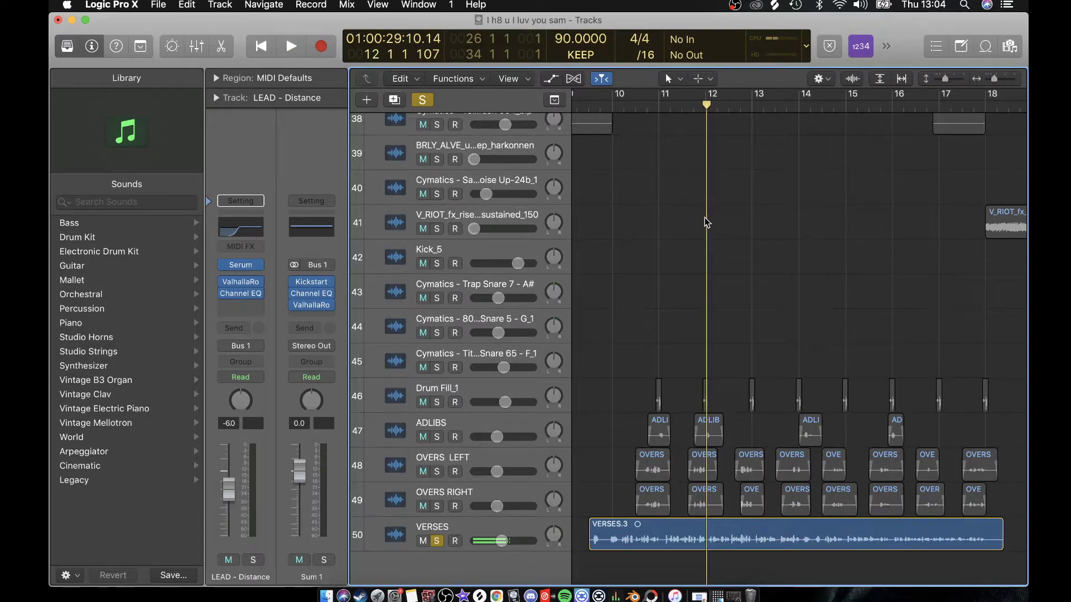
Step: Replay the soloed VERSES track from bar 10 to bar 14
{"action": "left_click", "coordinate": [614, 107]}
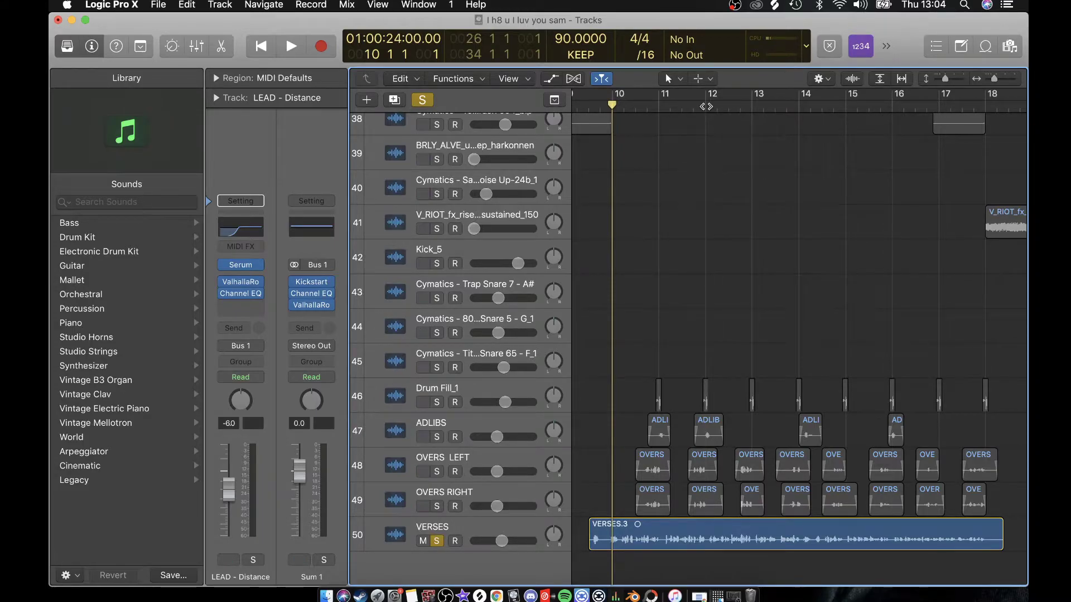
{"action": "key", "text": "space"}
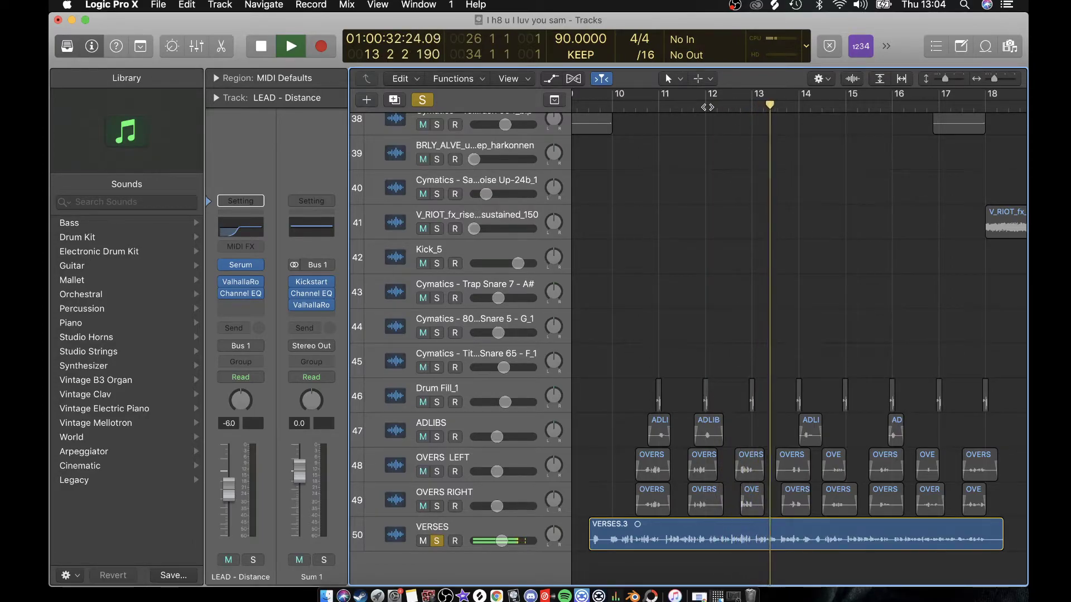
{"action": "key", "text": "space"}
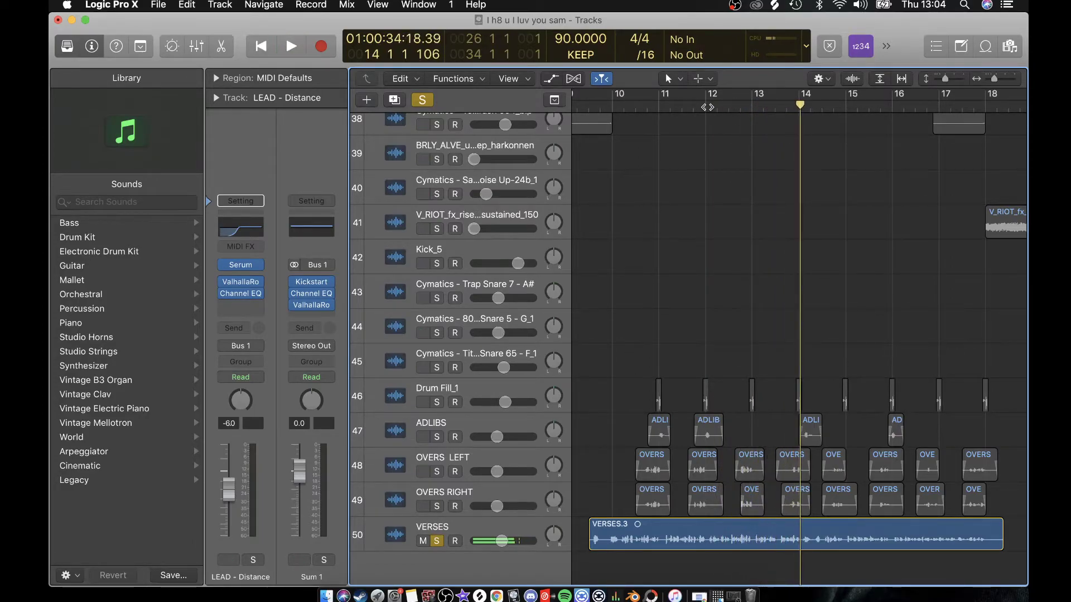
Step: Play the remainder of the first verse on the soloed VERSES track, from bar 14 to bar 18
{"action": "left_click", "coordinate": [708, 106]}
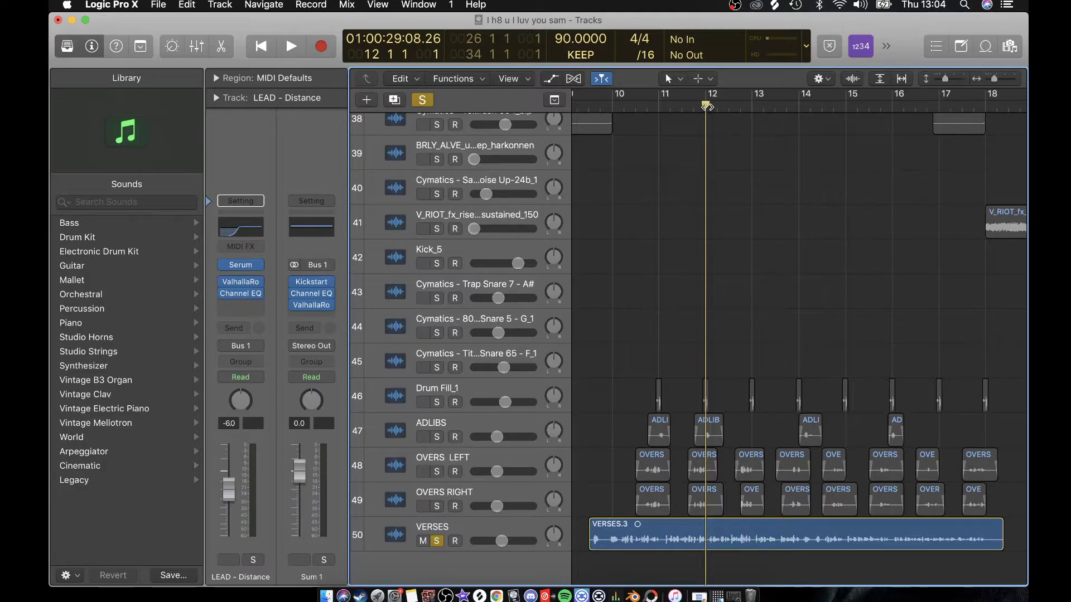
{"action": "left_click", "coordinate": [799, 101]}
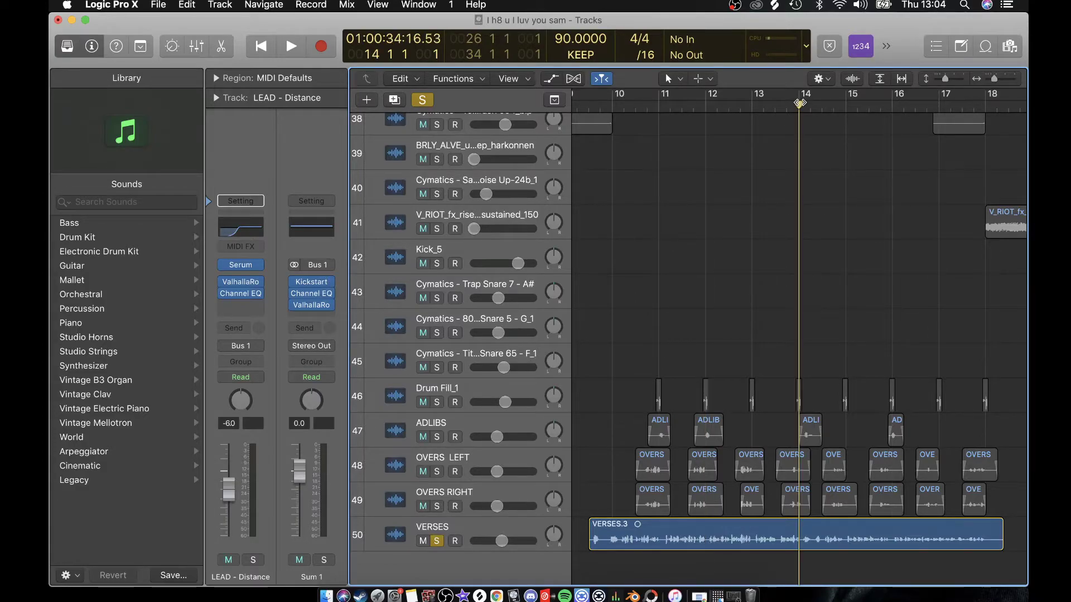
{"action": "key", "text": "space"}
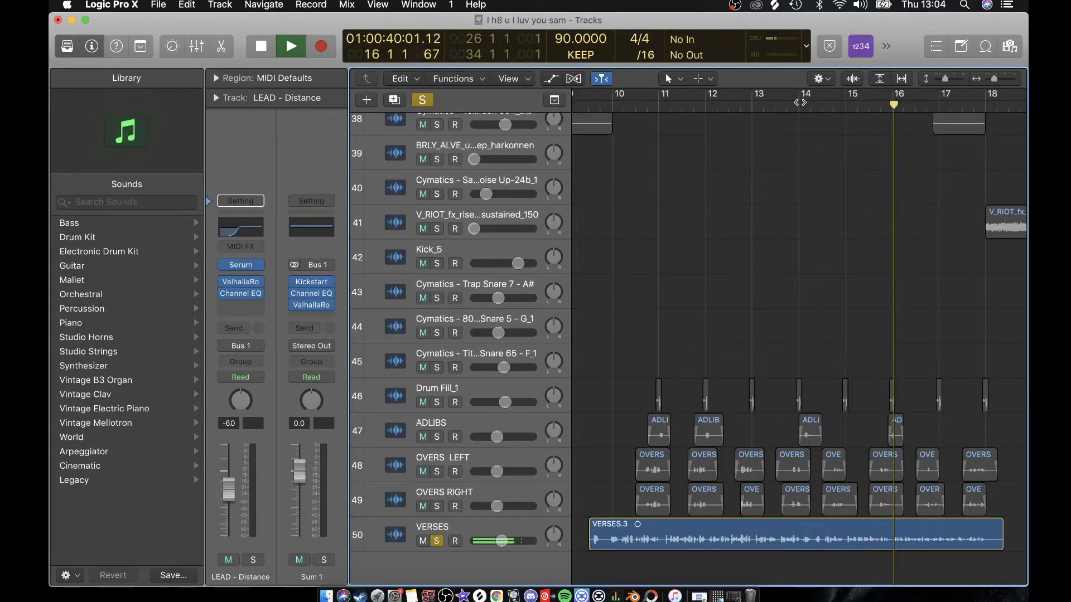
{"action": "scroll", "coordinate": [872, 285], "scroll_direction": "right", "scroll_amount": 5}
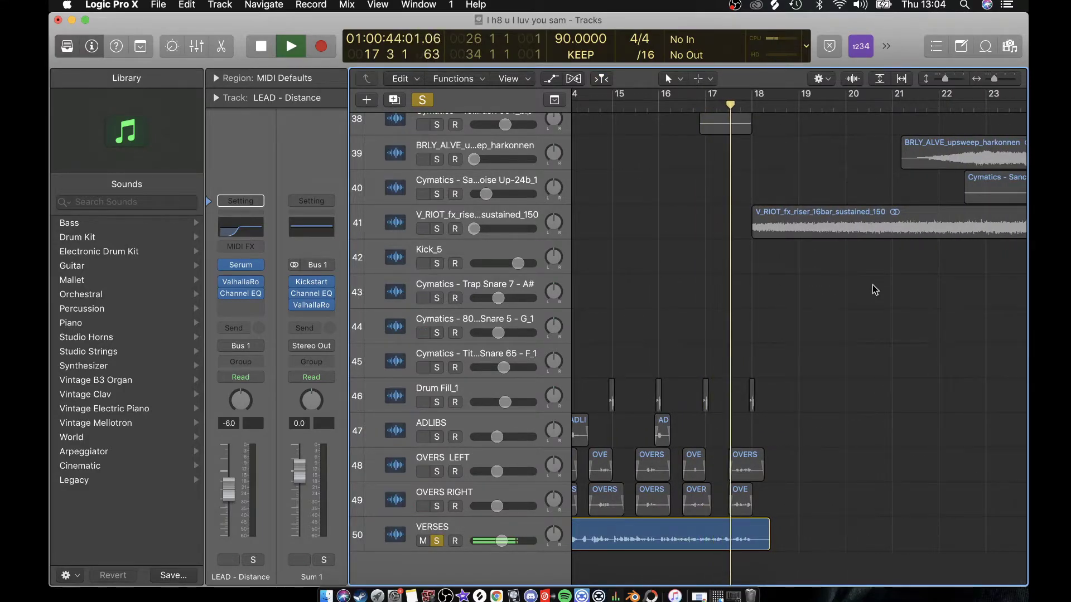
{"action": "key", "text": "space"}
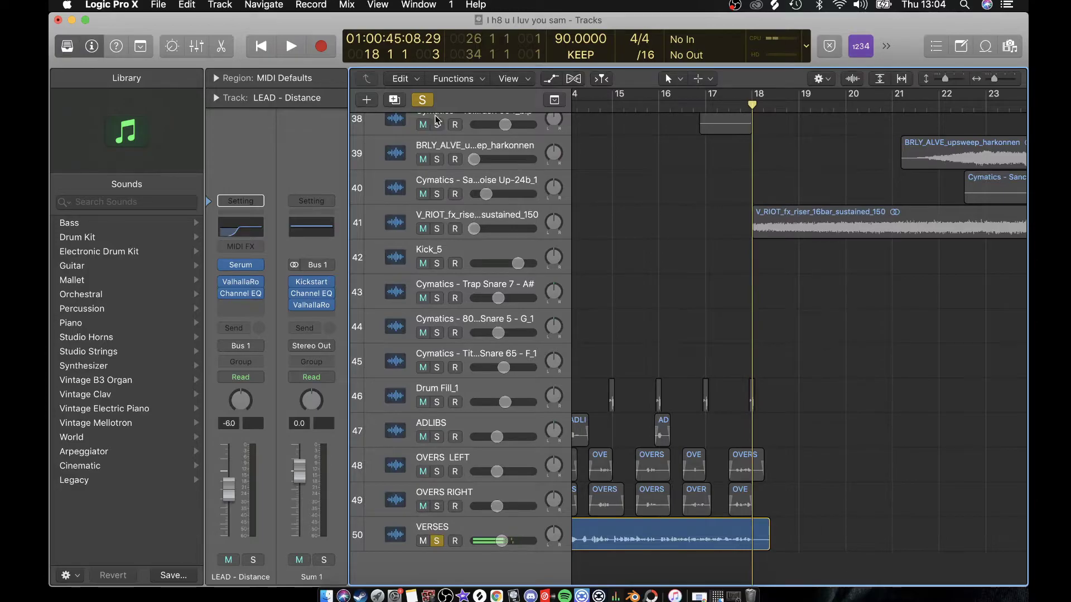
Step: Clear the solo on VERSES and reduce the track heights to the compact view
{"action": "left_click", "coordinate": [422, 101]}
{"action": "key", "text": "z"}
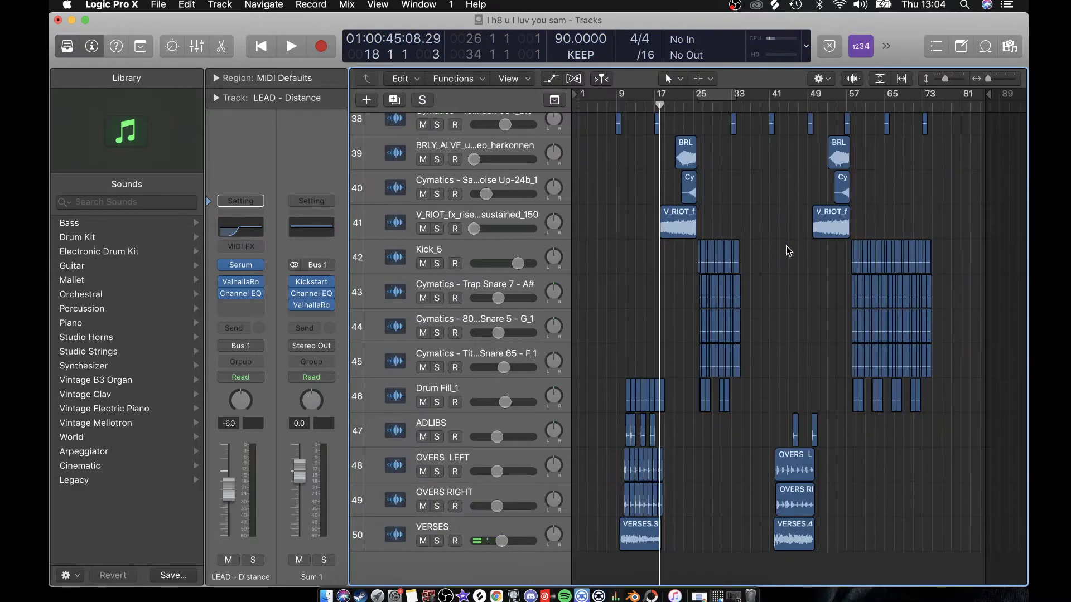
{"action": "left_click_drag", "start_coordinate": [943, 82], "coordinate": [937, 82]}
Step: Move the playhead to bar 58, where the Sum 1 and Sum 2 regions start again
{"action": "scroll", "coordinate": [900, 372], "scroll_direction": "up", "scroll_amount": 10}
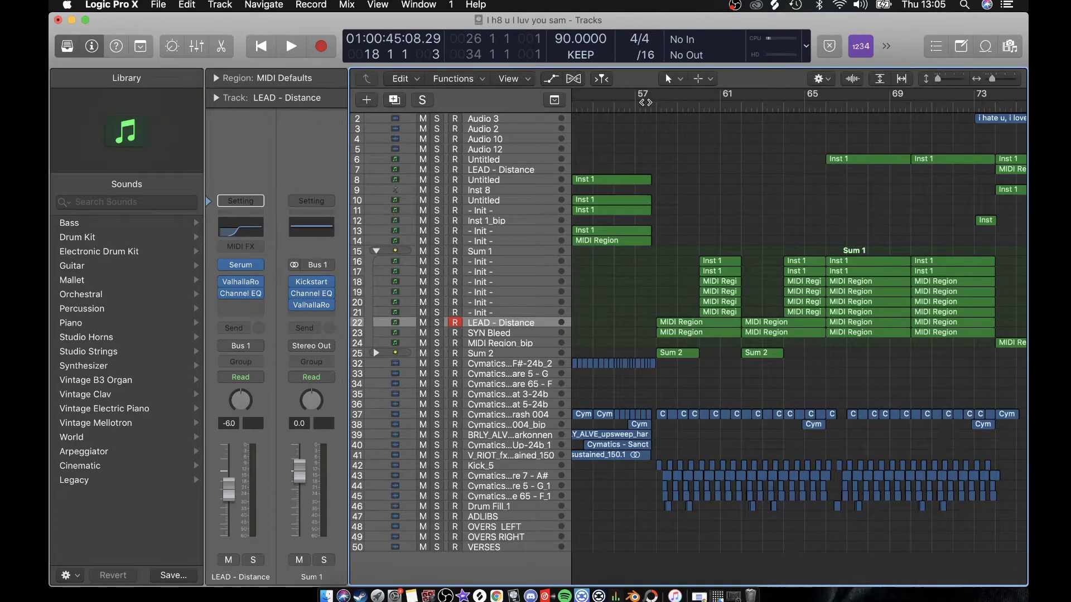
{"action": "left_click", "coordinate": [636, 103]}
{"action": "left_click", "coordinate": [656, 110]}
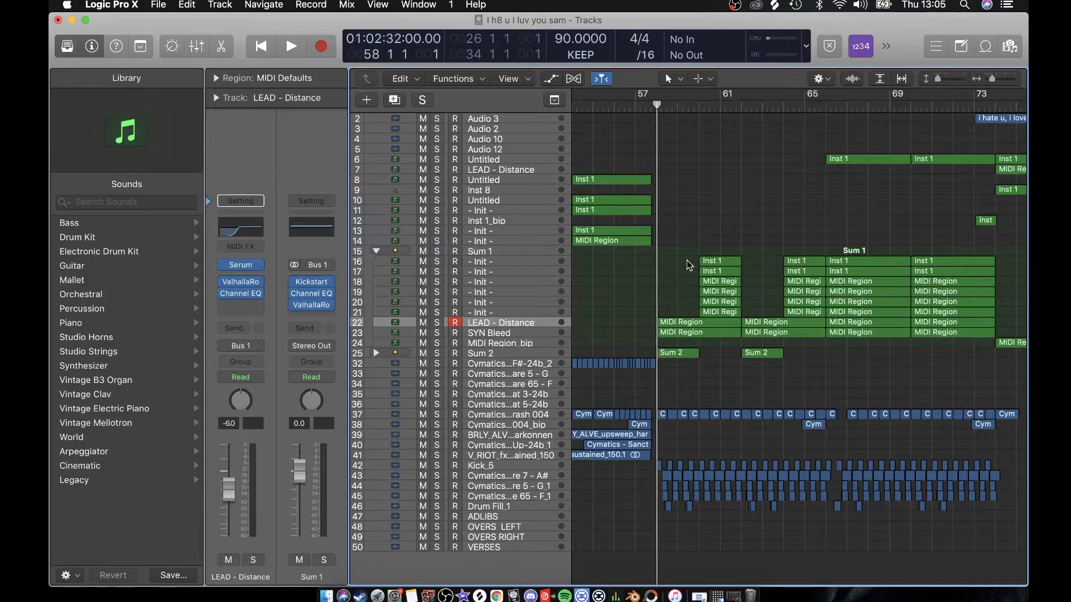
Step: Expand the Sum 2 stack to list its instrument tracks and clear the region selection
{"action": "left_click", "coordinate": [393, 356]}
{"action": "left_click", "coordinate": [376, 353]}
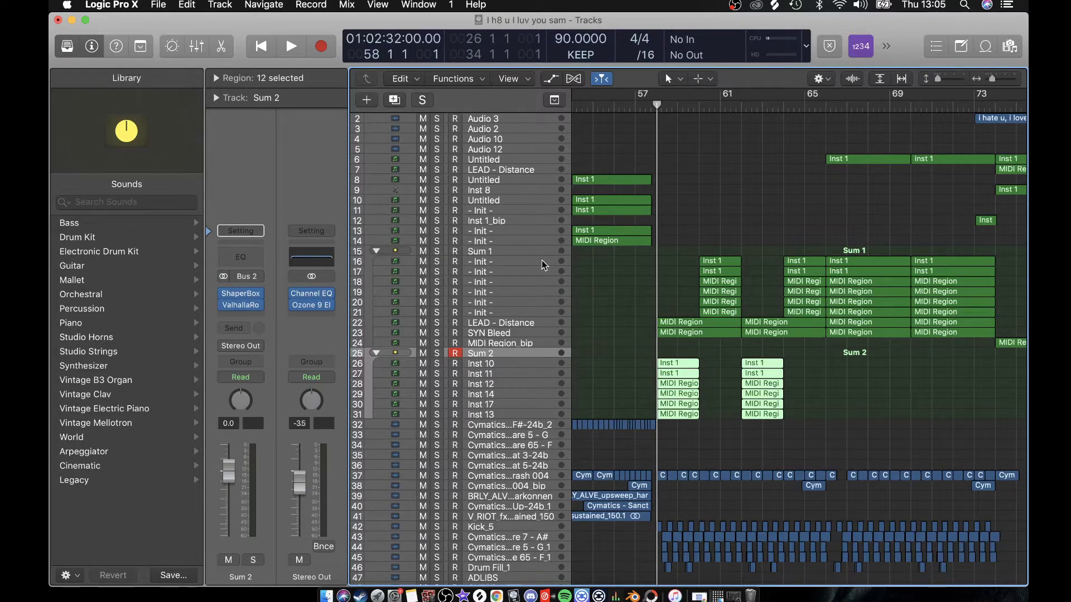
{"action": "scroll", "coordinate": [655, 277], "scroll_direction": "down", "scroll_amount": 5}
{"action": "left_click", "coordinate": [655, 278]}
{"action": "scroll", "coordinate": [655, 278], "scroll_direction": "left", "scroll_amount": 1}
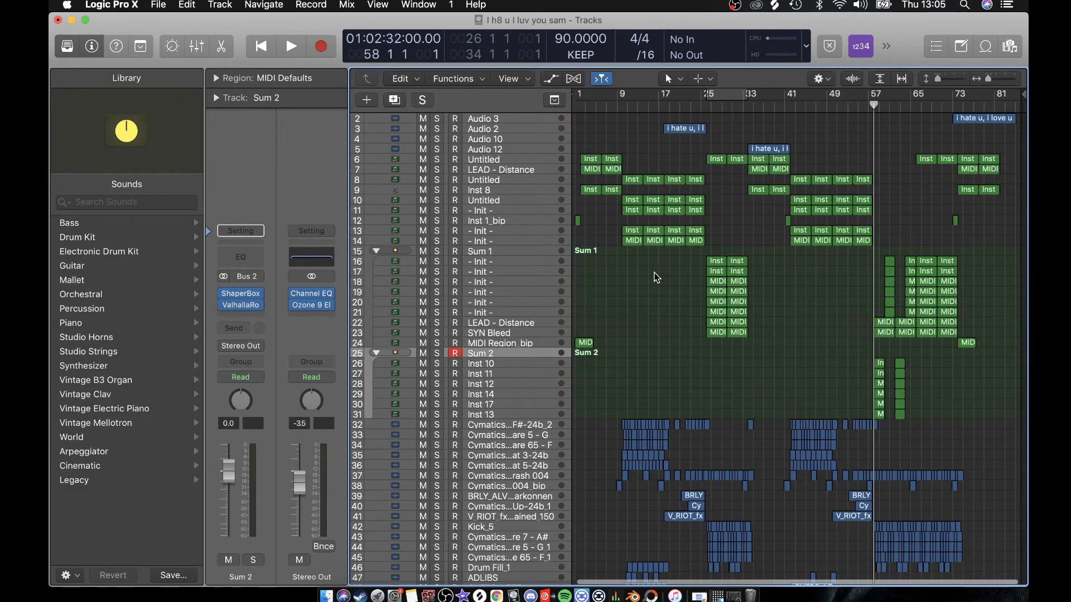
Step: Play the start of the first drop, around bars 26 to 28, with all tracks
{"action": "left_click", "coordinate": [710, 106]}
{"action": "key", "text": "space"}
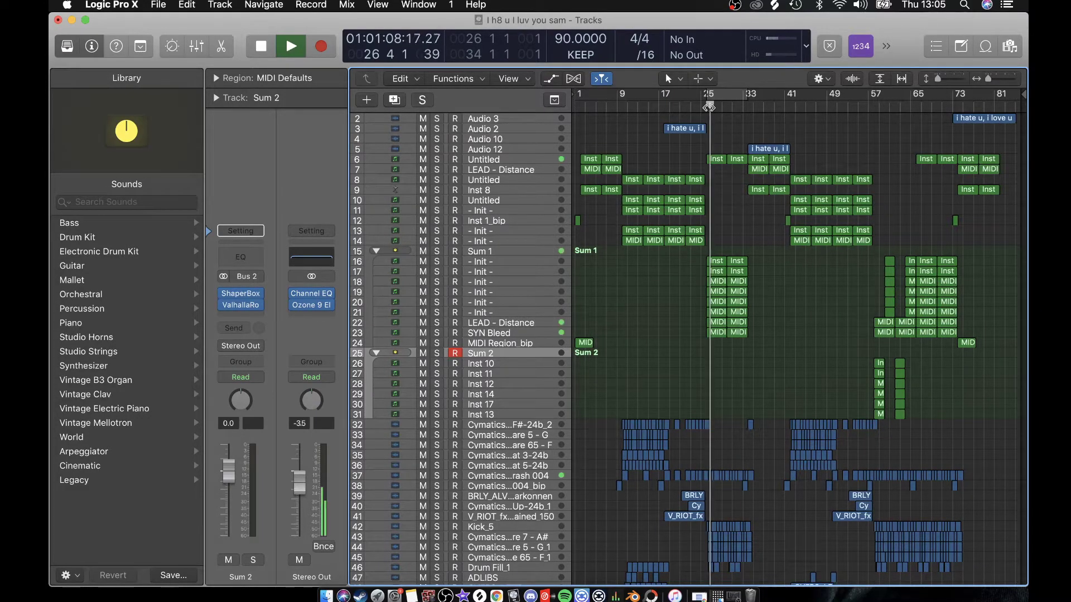
{"action": "key", "text": "space"}
{"action": "left_click", "coordinate": [706, 106]}
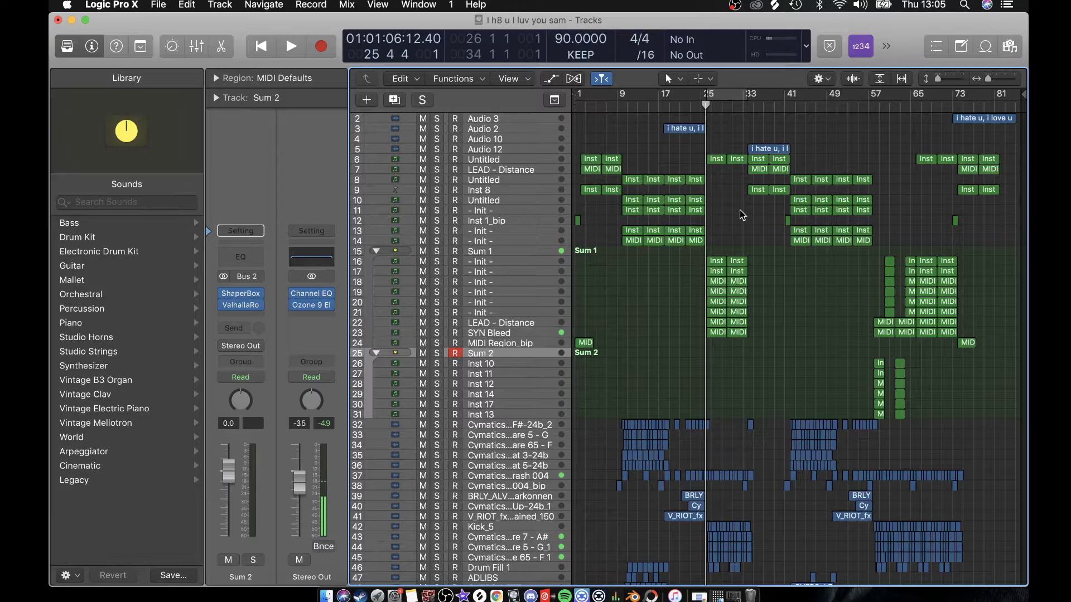
{"action": "key", "text": "space"}
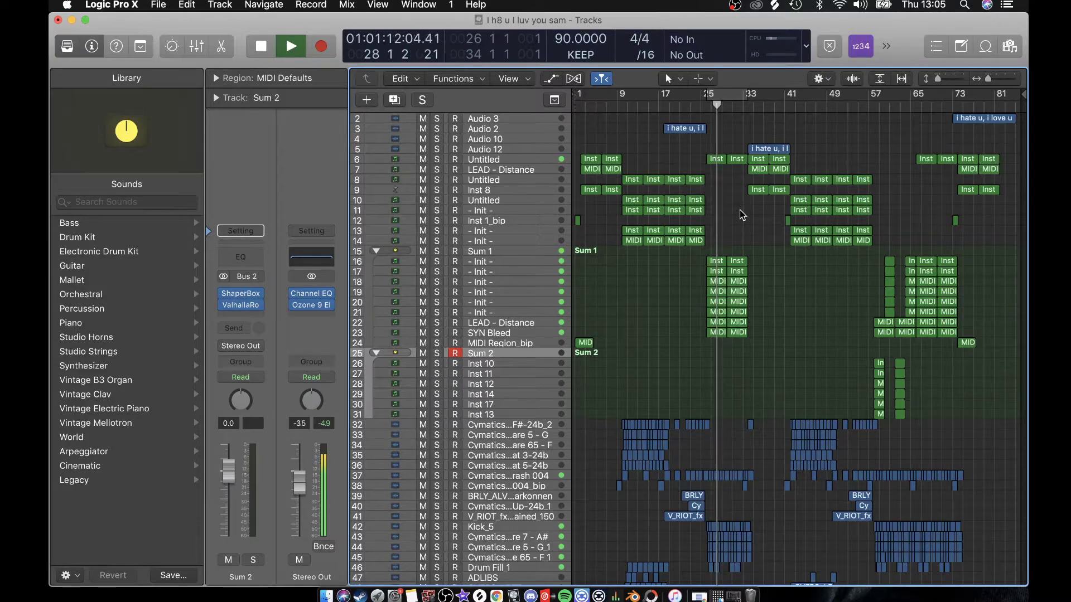
{"action": "key", "text": "space"}
Step: Play the opening of the second drop from bar 58 to compare it with the first drop
{"action": "left_click", "coordinate": [875, 102]}
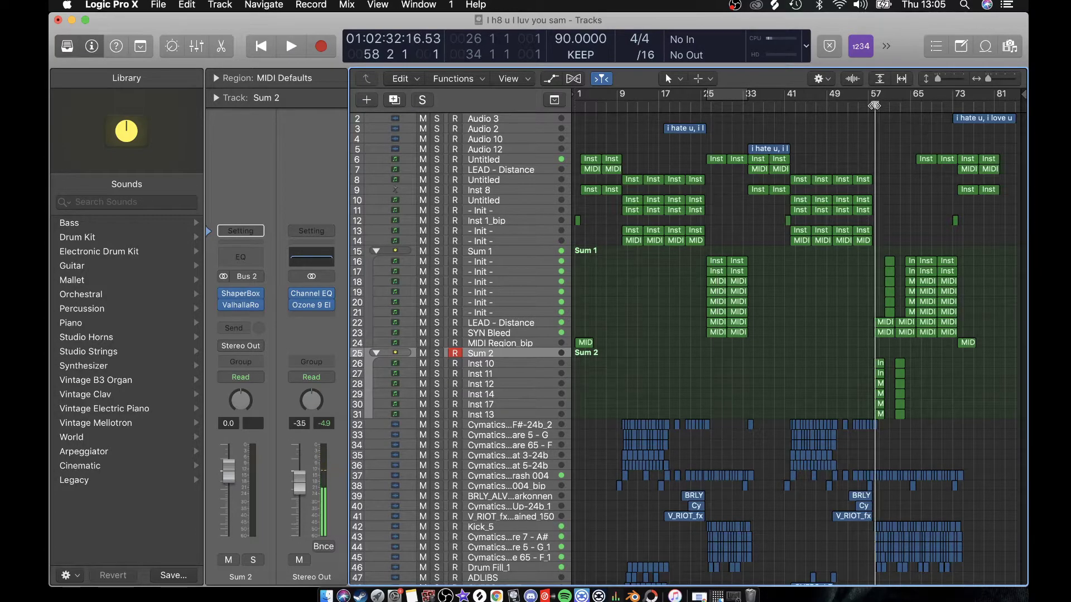
{"action": "key", "text": "space"}
{"action": "key", "text": "space"}
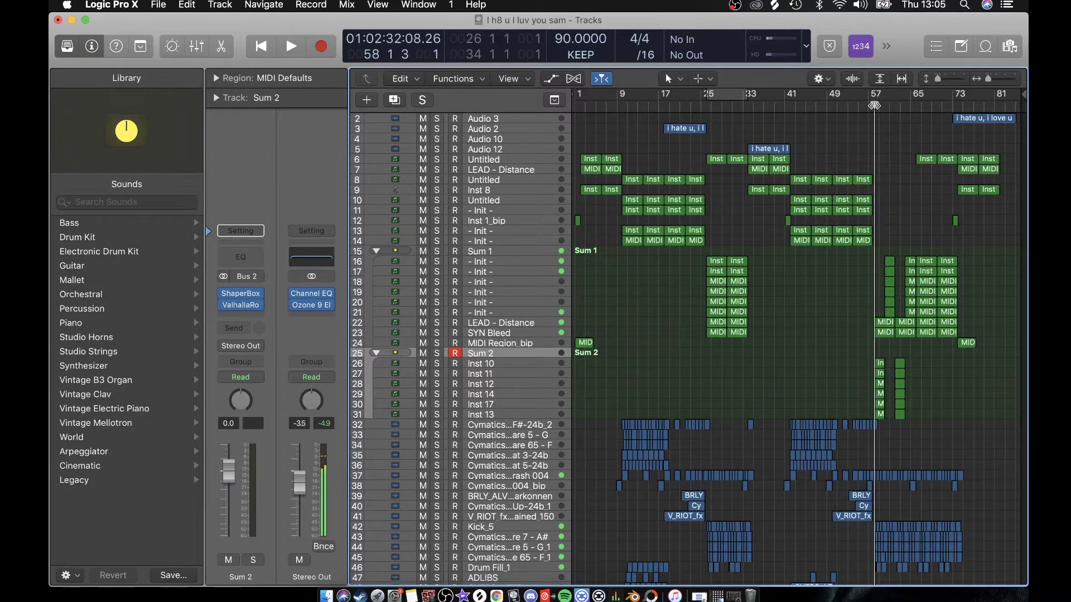
{"action": "left_click", "coordinate": [873, 106]}
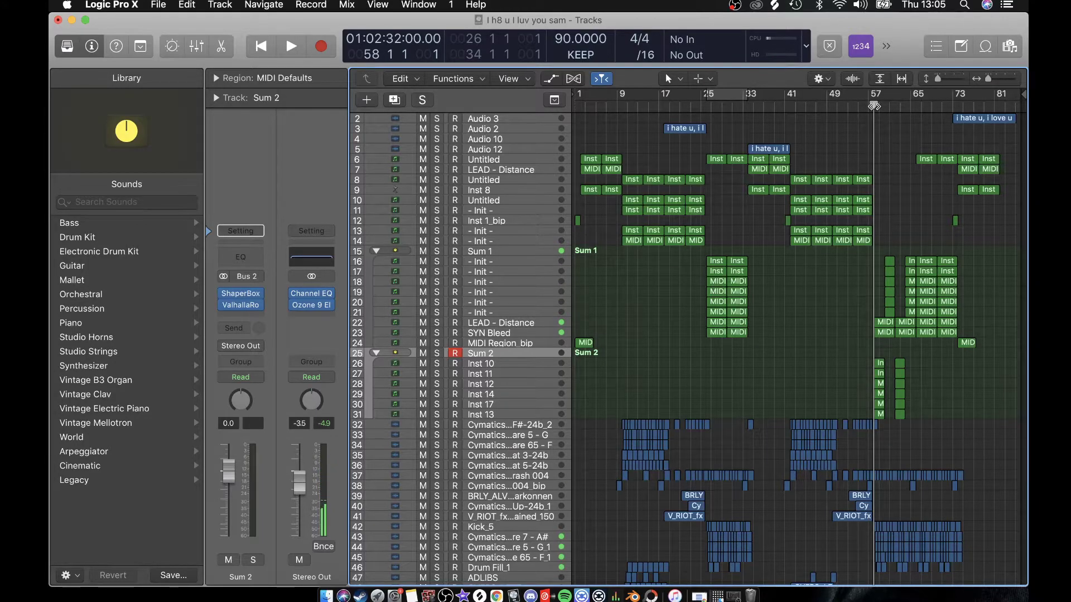
{"action": "key", "text": "space"}
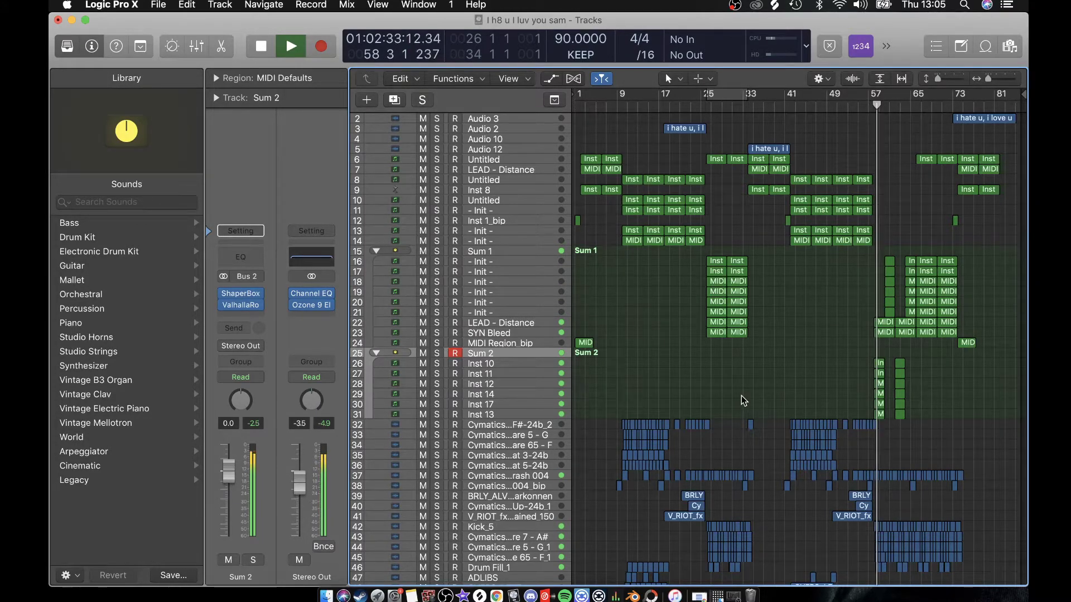
{"action": "key", "text": "space"}
Step: Collapse the Sum 1 stack and solo Sum 2 with a cycle range over bars 58 to 60
{"action": "key", "text": "super+Right"}
{"action": "key", "text": "super+Right"}
{"action": "key", "text": "super+Right"}
{"action": "key", "text": "super+Right"}
{"action": "key", "text": "super+Right"}
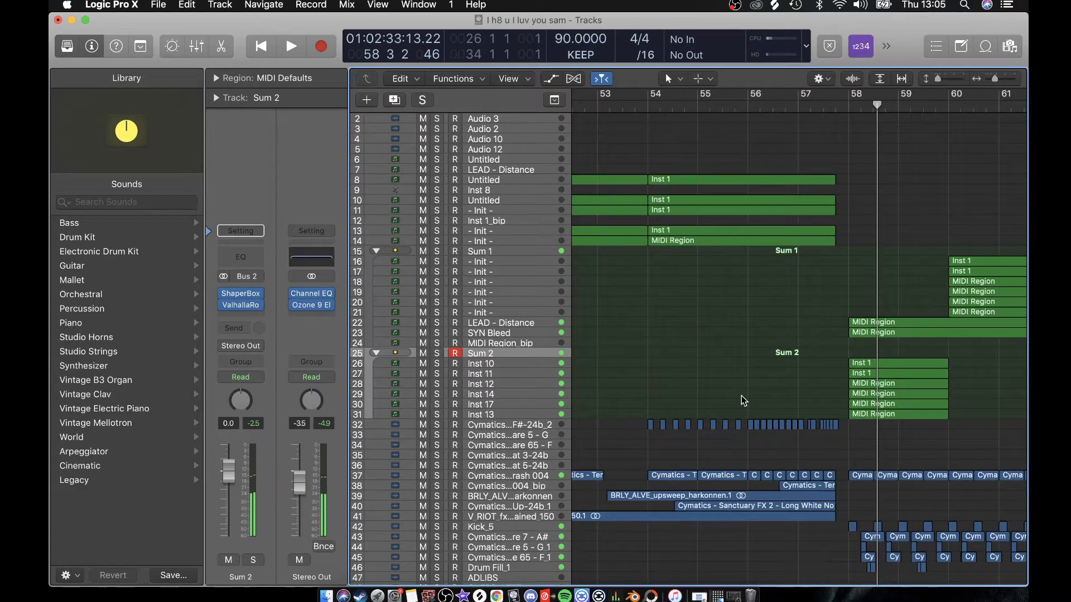
{"action": "scroll", "coordinate": [741, 396], "scroll_direction": "right", "scroll_amount": 5}
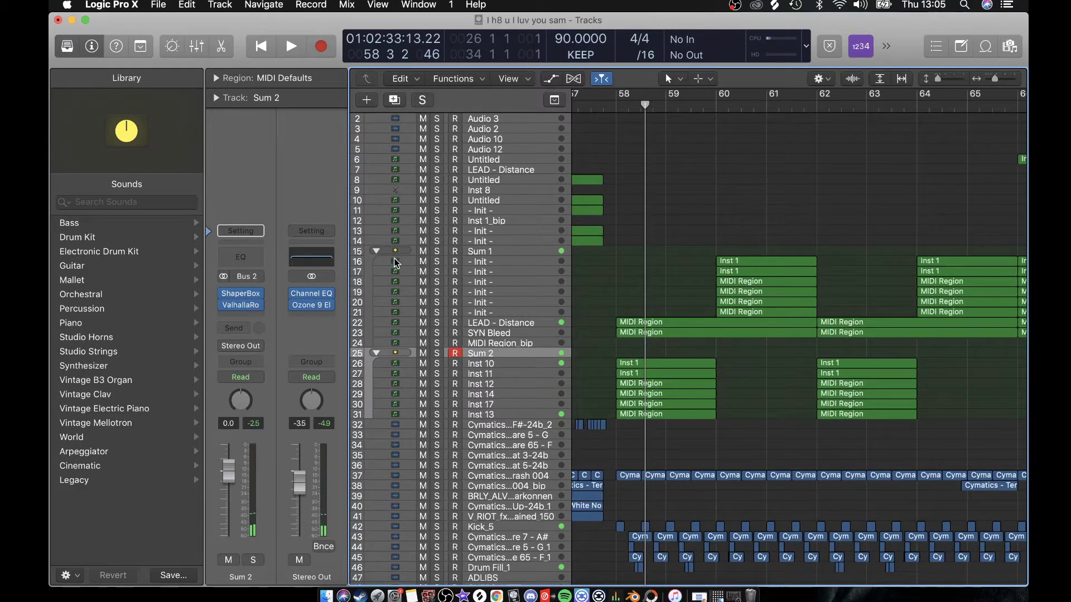
{"action": "left_click", "coordinate": [377, 252]}
{"action": "left_click", "coordinate": [437, 272]}
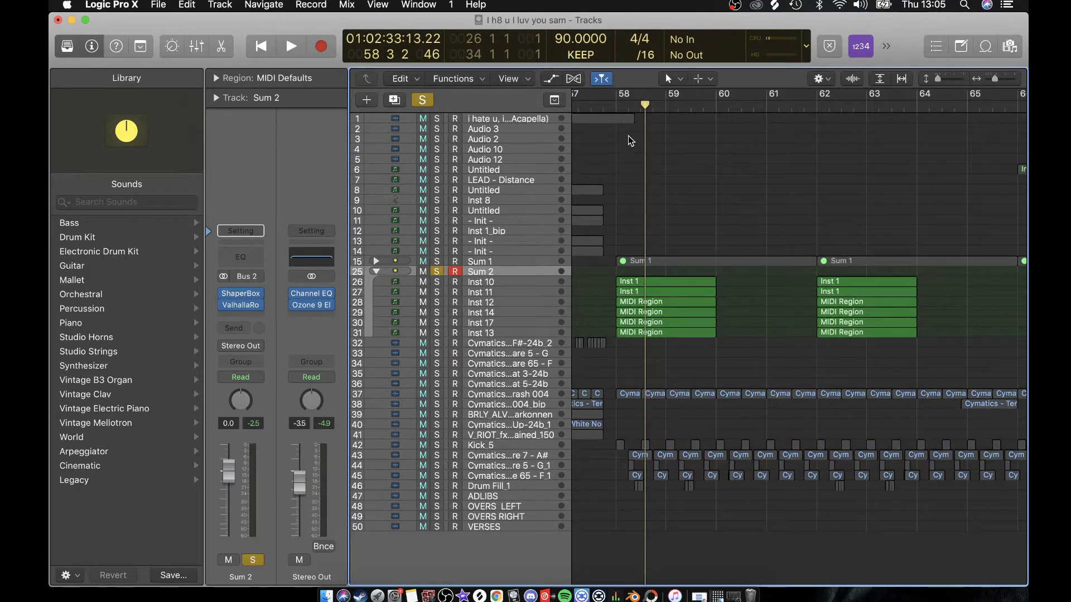
{"action": "left_click_drag", "start_coordinate": [619, 96], "coordinate": [717, 96]}
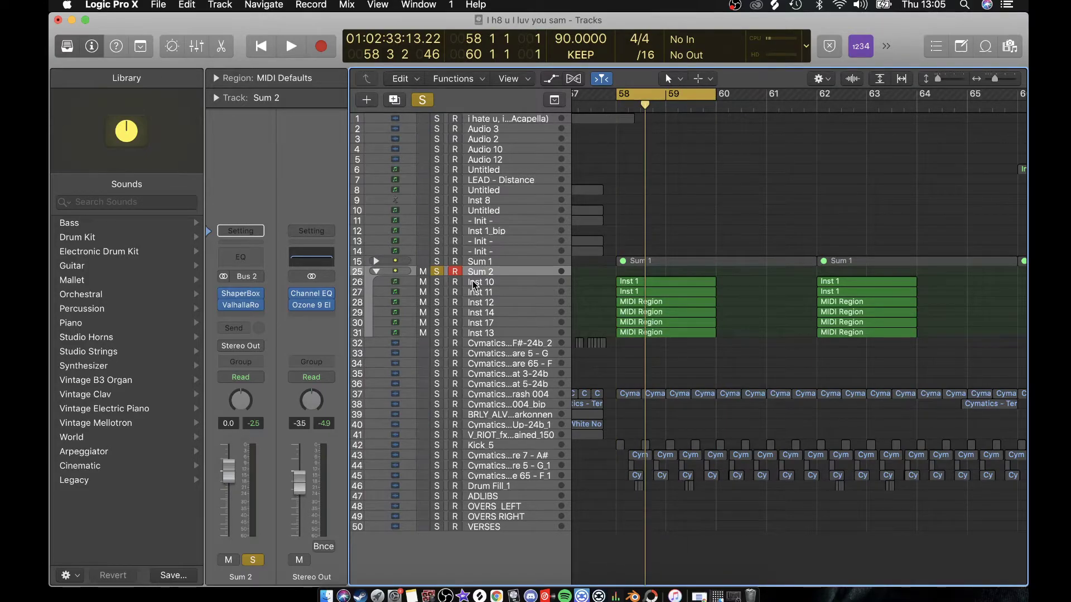
Step: Open ShaperBox 2 on the Sum 2 stack and apply the Sidechain 1 wave to its volume curve
{"action": "left_click", "coordinate": [243, 300]}
{"action": "left_click", "coordinate": [122, 277]}
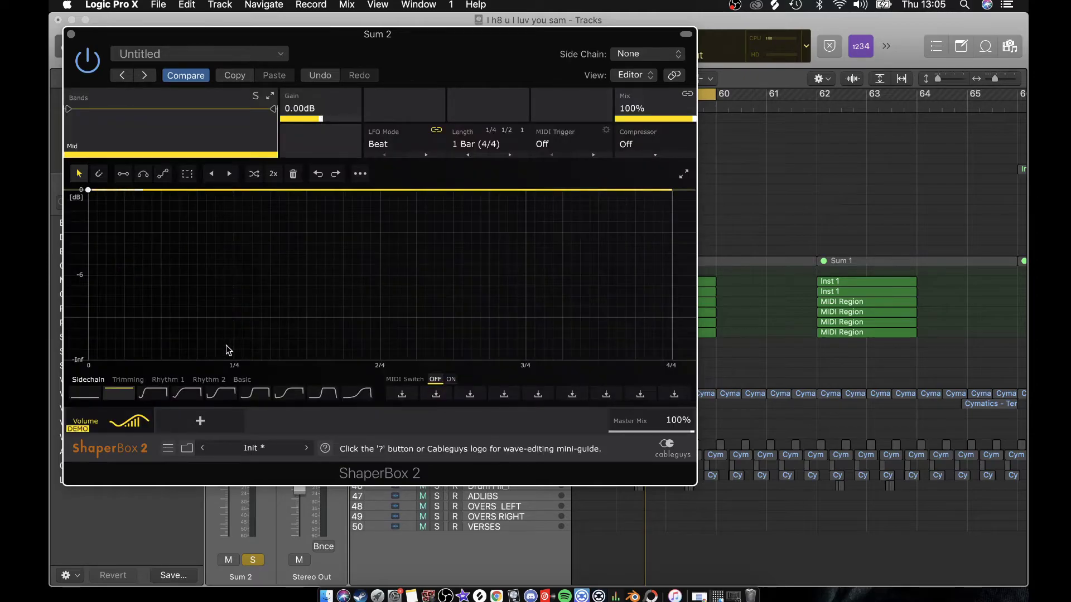
{"action": "left_click", "coordinate": [155, 395]}
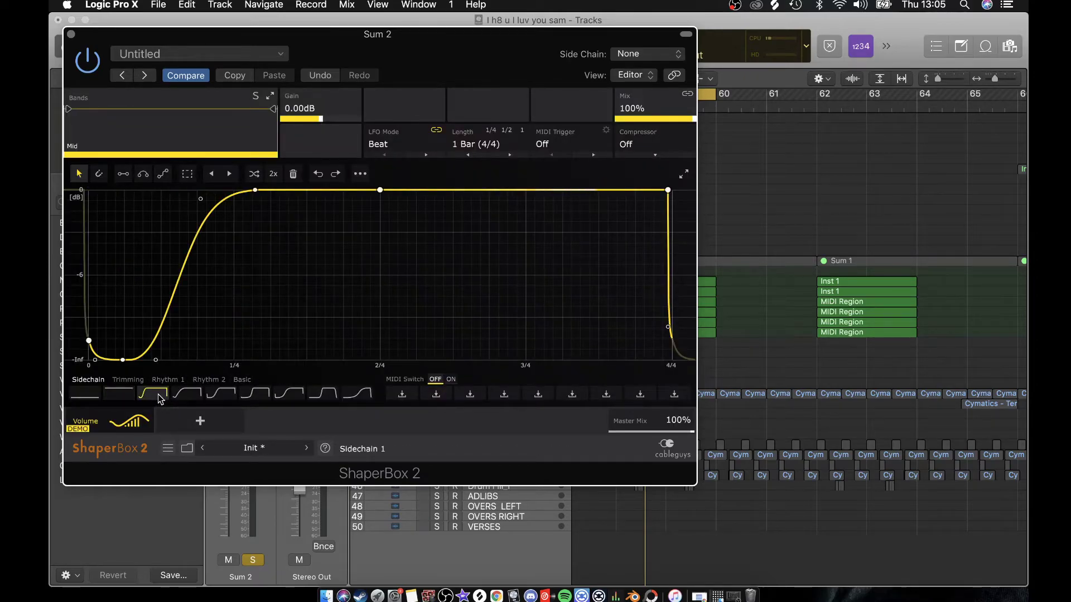
{"action": "left_click", "coordinate": [174, 395]}
{"action": "left_click", "coordinate": [153, 394]}
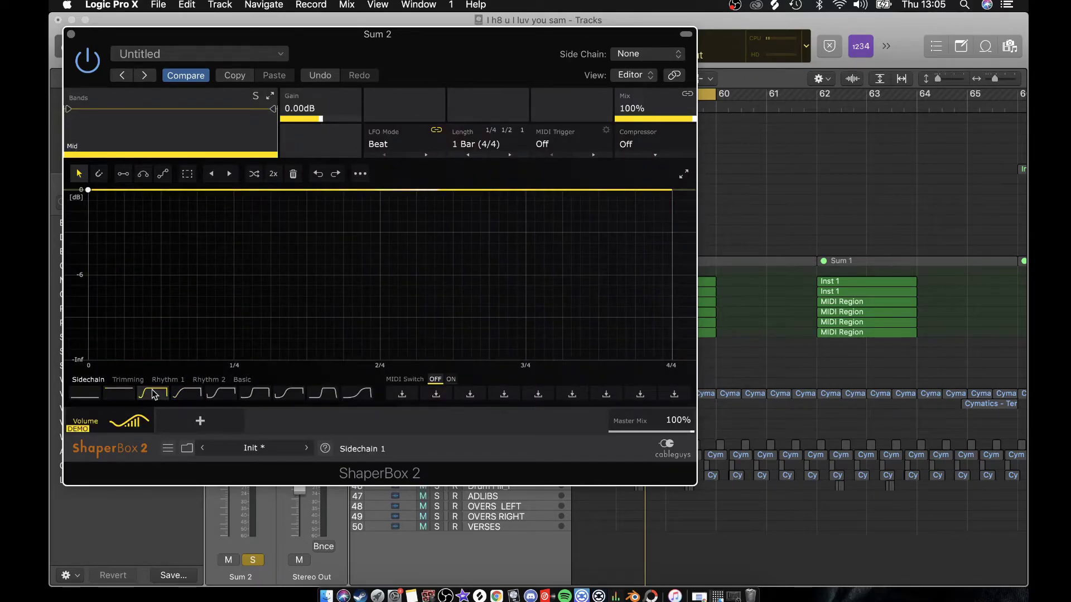
Step: Choose a shorter LFO length for the ShaperBox 2 volume curve, audition it briefly and close the plug-in
{"action": "left_click", "coordinate": [483, 144]}
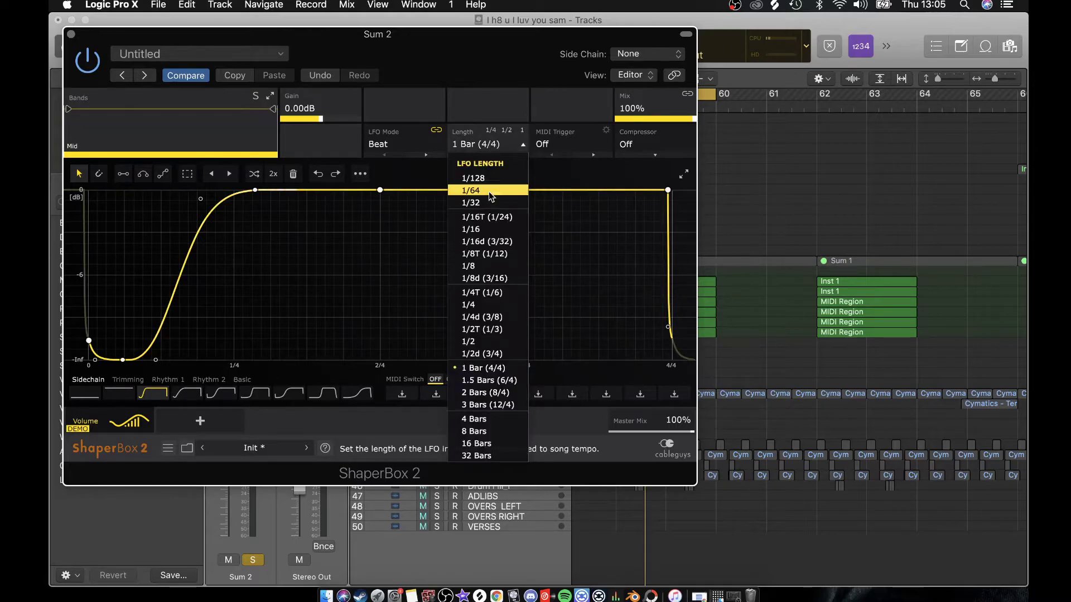
{"action": "left_click", "coordinate": [485, 223]}
{"action": "key", "text": "space"}
{"action": "key", "text": "space"}
{"action": "left_click", "coordinate": [71, 34]}
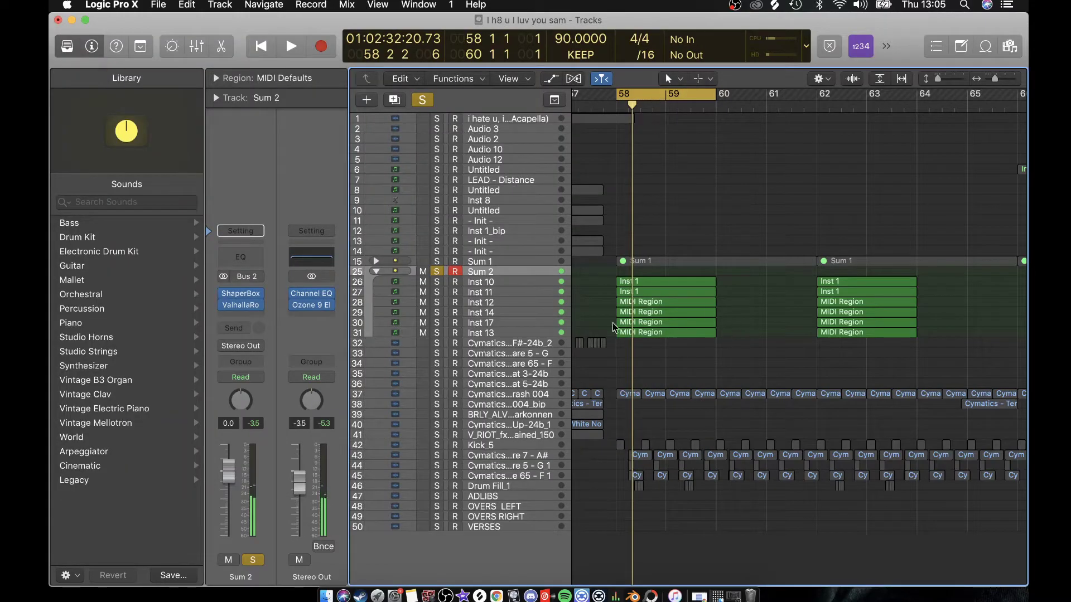
Step: Play the soloed Sum 2 stack over the bar 58 to 60 range, and clear its solo
{"action": "left_click", "coordinate": [439, 270]}
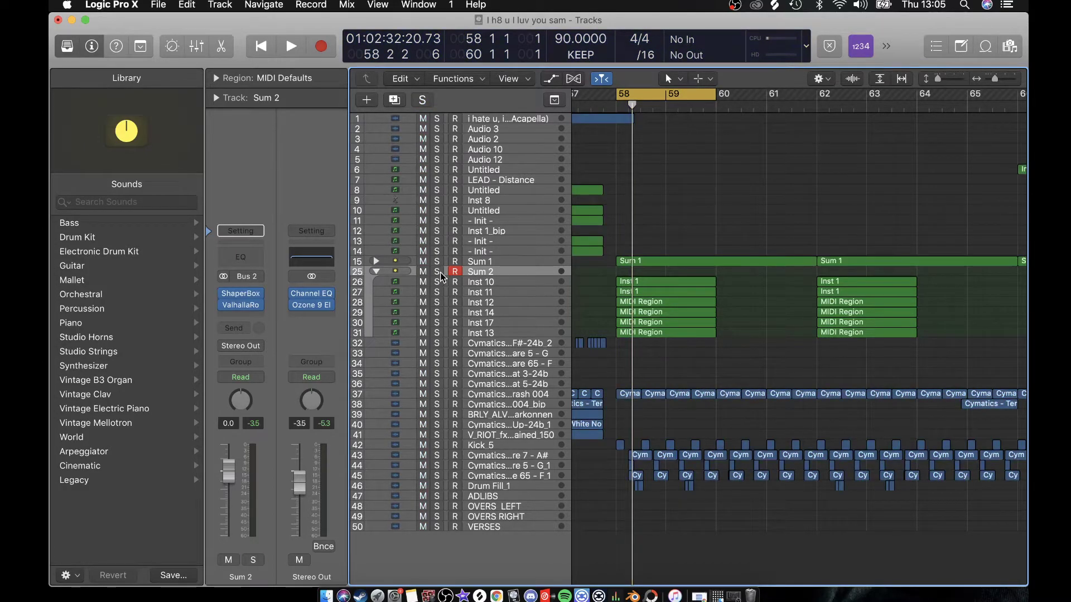
{"action": "left_click", "coordinate": [439, 271]}
{"action": "key", "text": "space"}
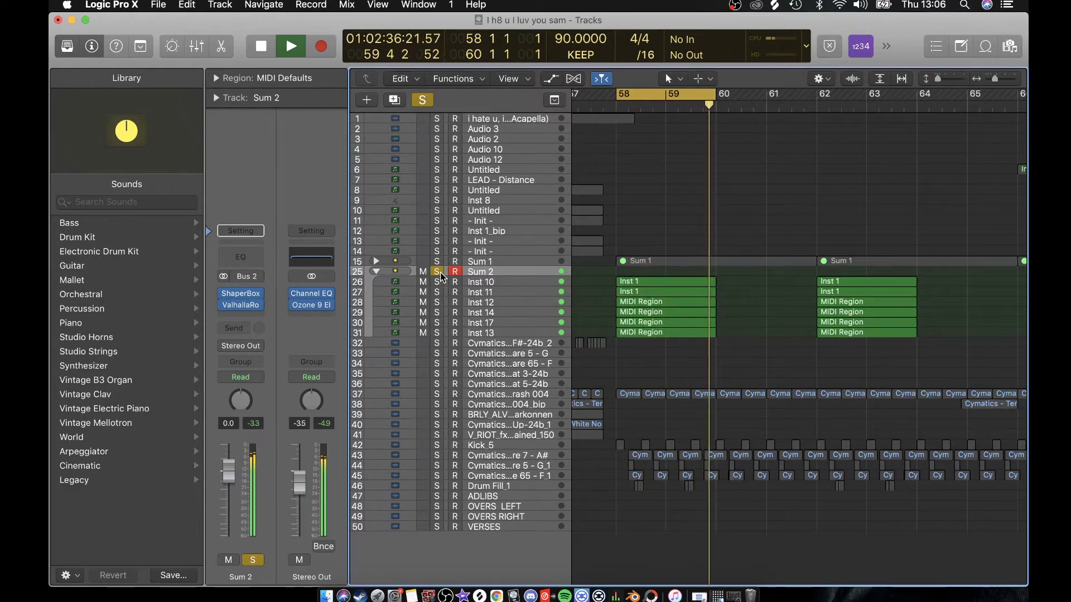
{"action": "key", "text": "space"}
{"action": "left_click", "coordinate": [439, 271]}
Step: Play the second drop from bar 58 to bar 61 with all tracks, expanding the Sum 1 stack during playback
{"action": "key", "text": "super+Left"}
{"action": "key", "text": "super+Left"}
{"action": "key", "text": "super+Left"}
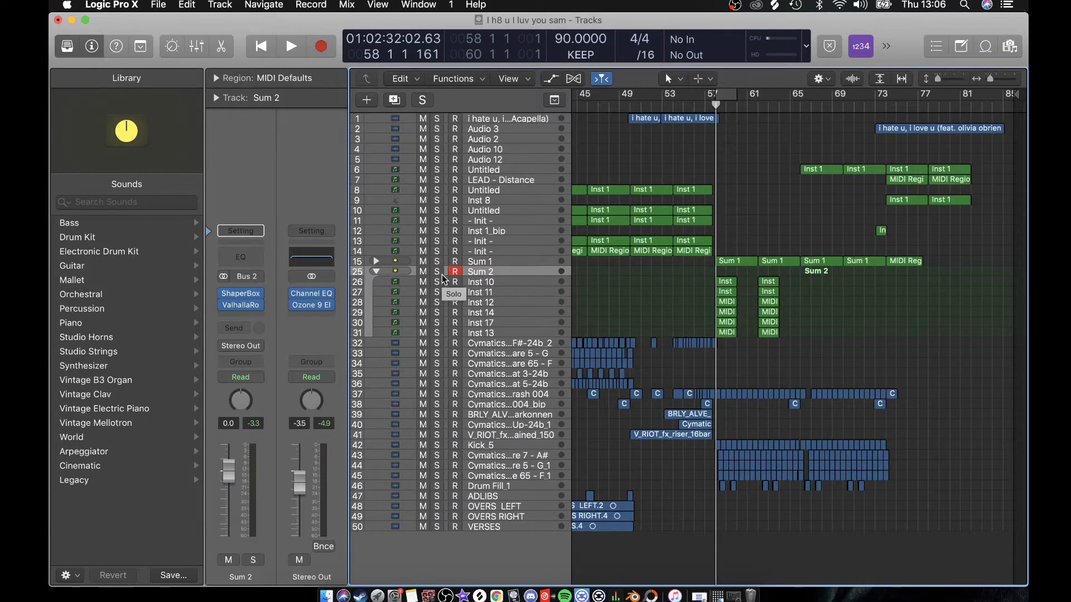
{"action": "key", "text": "space"}
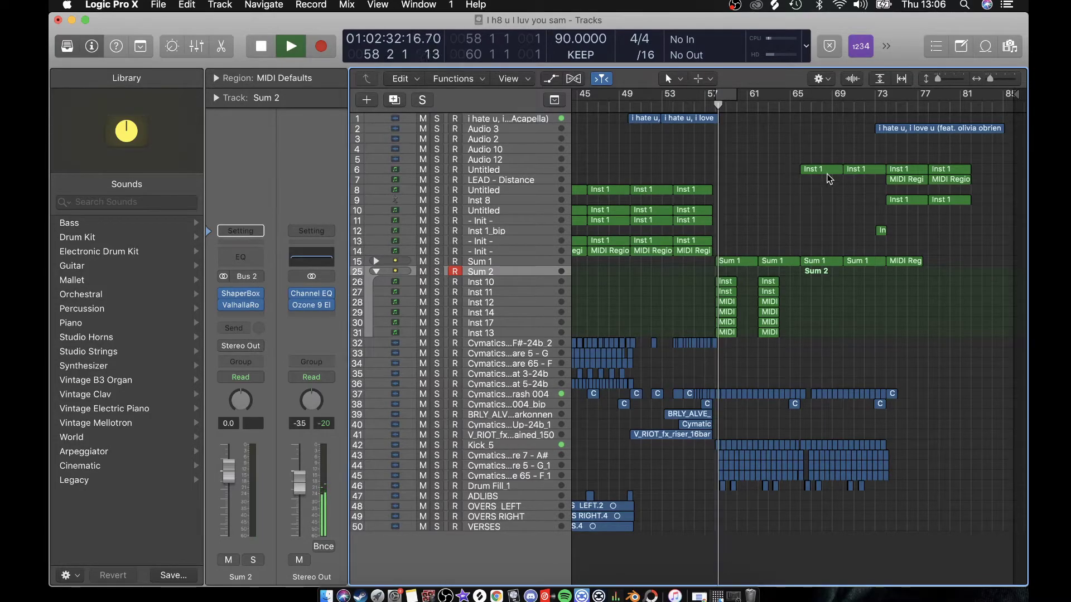
{"action": "scroll", "coordinate": [744, 158], "scroll_direction": "up", "scroll_amount": 5}
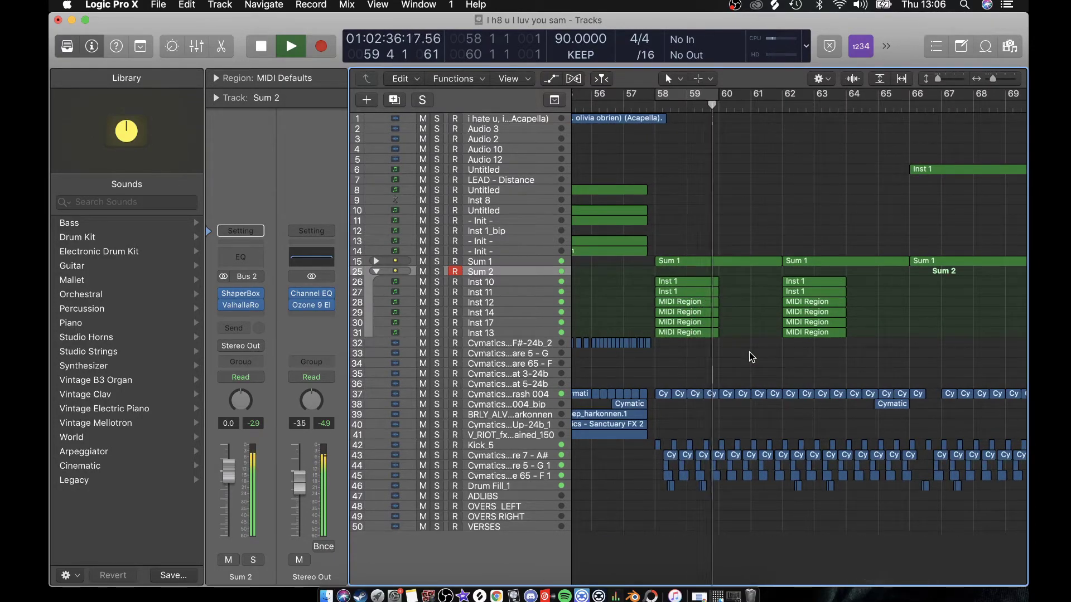
{"action": "left_click", "coordinate": [376, 261]}
{"action": "key", "text": "space"}
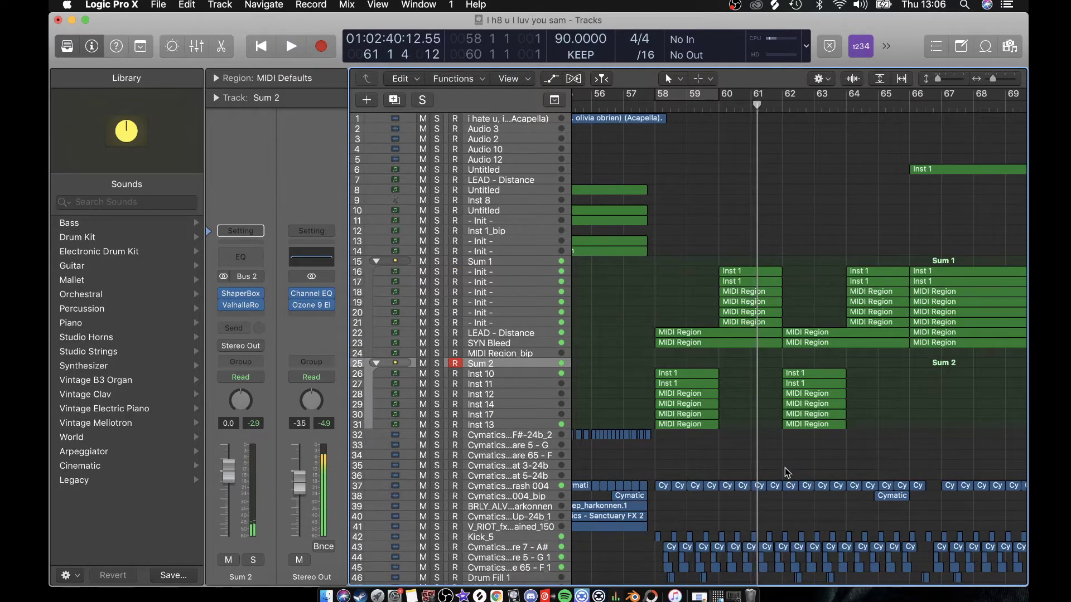
Step: Highlight the alternating Sum 2 and Sum 1 region groups between bars 58 and 64, and deselect them
{"action": "left_click_drag", "start_coordinate": [702, 463], "coordinate": [694, 376]}
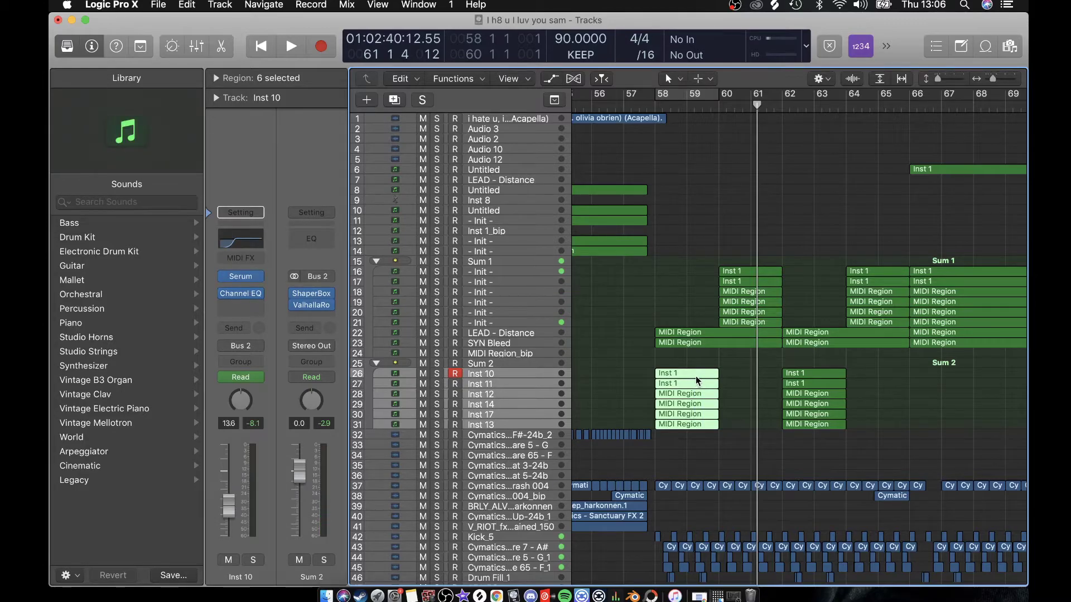
{"action": "left_click", "coordinate": [732, 383]}
{"action": "left_click_drag", "start_coordinate": [745, 249], "coordinate": [739, 322]}
{"action": "left_click_drag", "start_coordinate": [832, 352], "coordinate": [832, 428]}
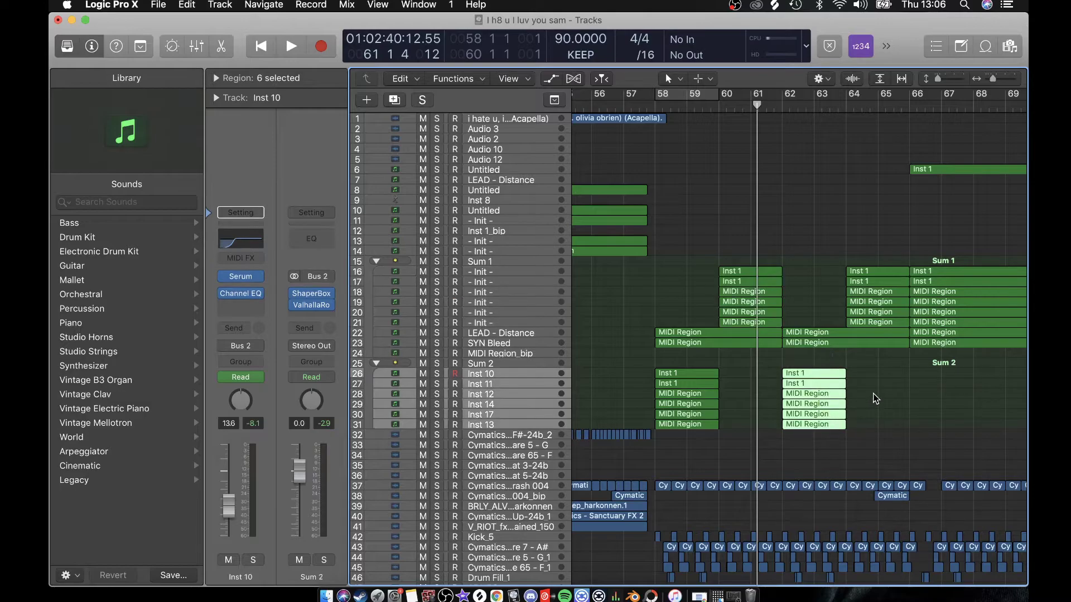
{"action": "left_click", "coordinate": [953, 456]}
Step: Play the second half of the second drop from bar 66 to bar 67
{"action": "scroll", "coordinate": [965, 467], "scroll_direction": "right", "scroll_amount": 5}
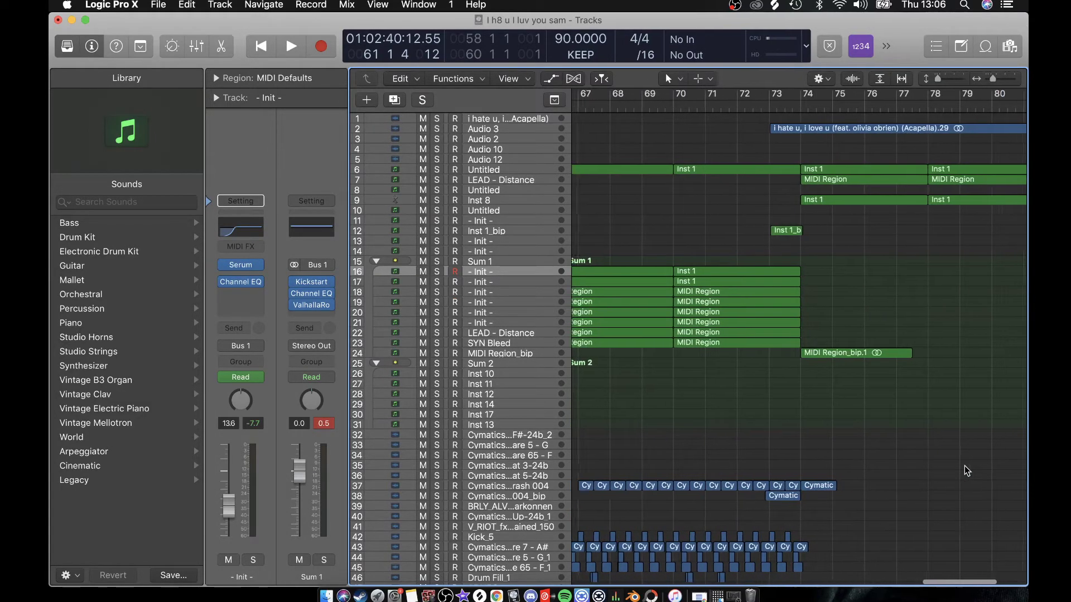
{"action": "key", "text": "super+Left"}
{"action": "left_click", "coordinate": [723, 106]}
{"action": "key", "text": "space"}
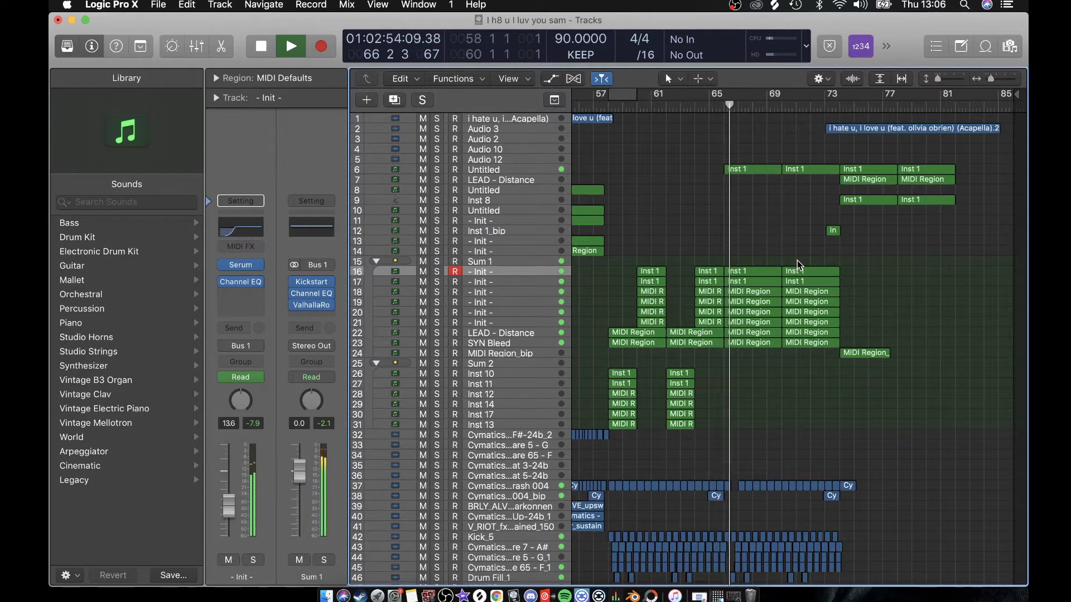
{"action": "key", "text": "space"}
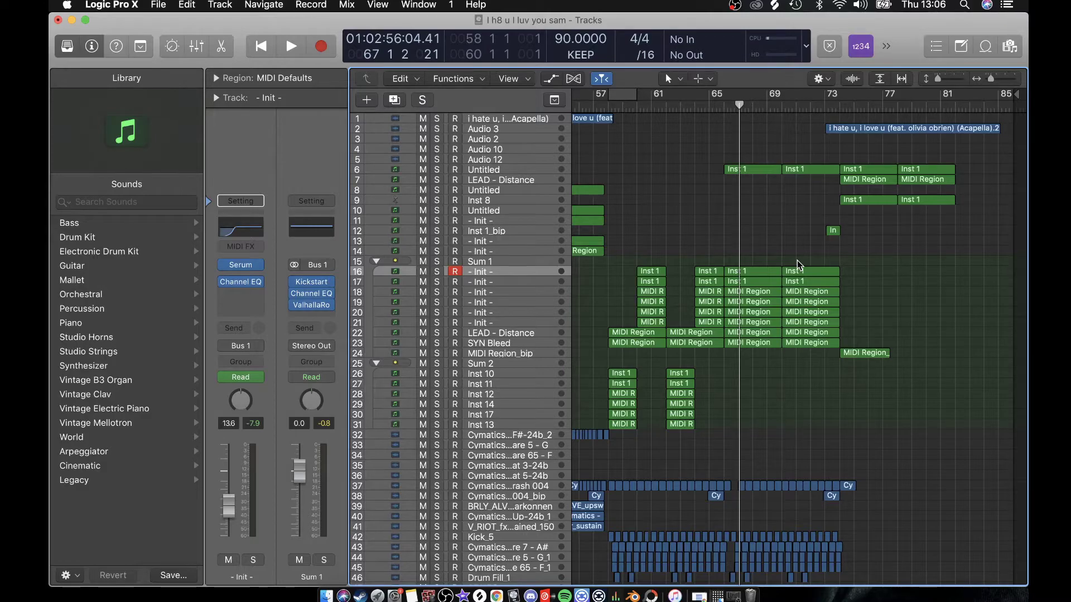
Step: Play the outro with the returning acapella from bar 73 to bar 83
{"action": "left_click", "coordinate": [824, 104]}
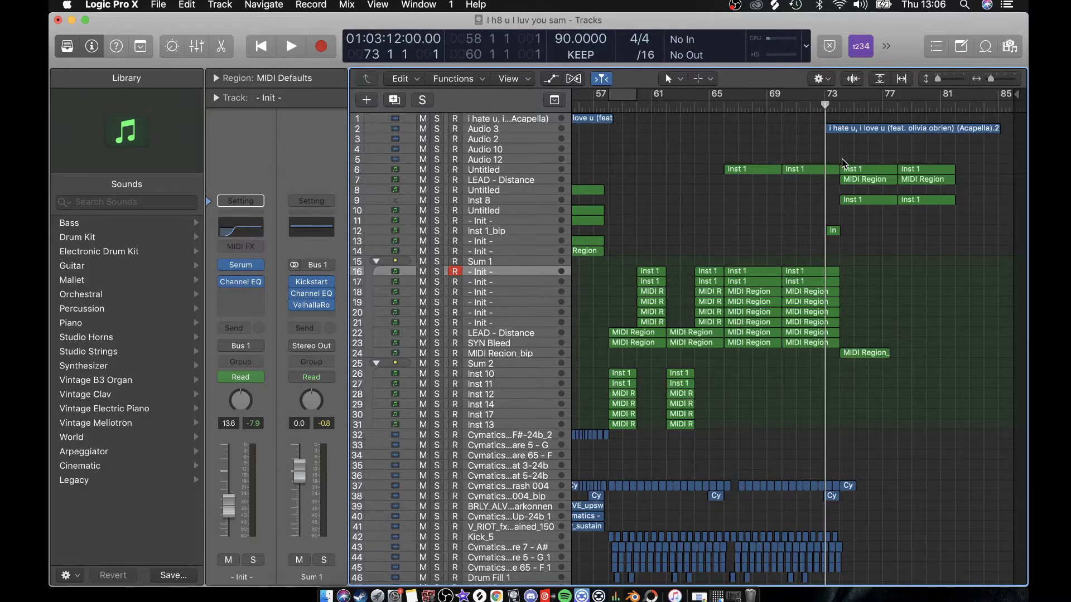
{"action": "scroll", "coordinate": [848, 229], "scroll_direction": "up", "scroll_amount": 3}
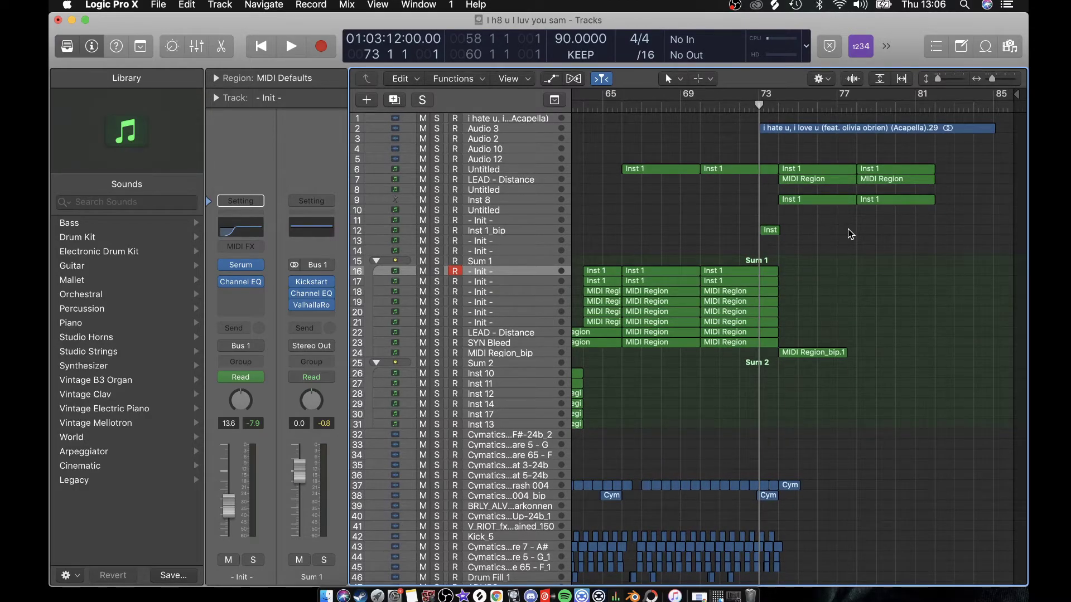
{"action": "key", "text": "space"}
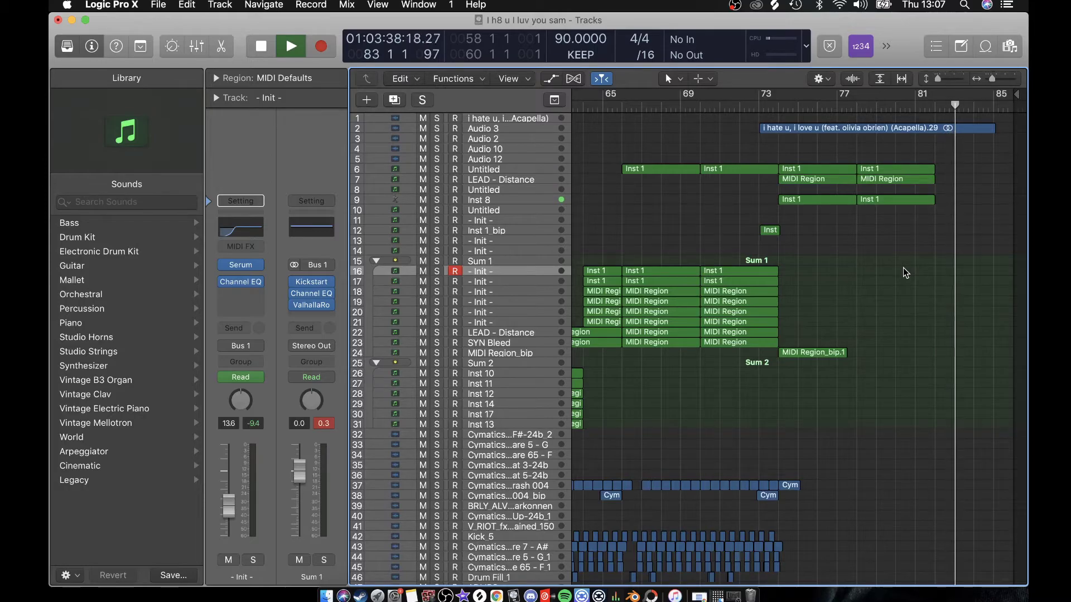
{"action": "key", "text": "space"}
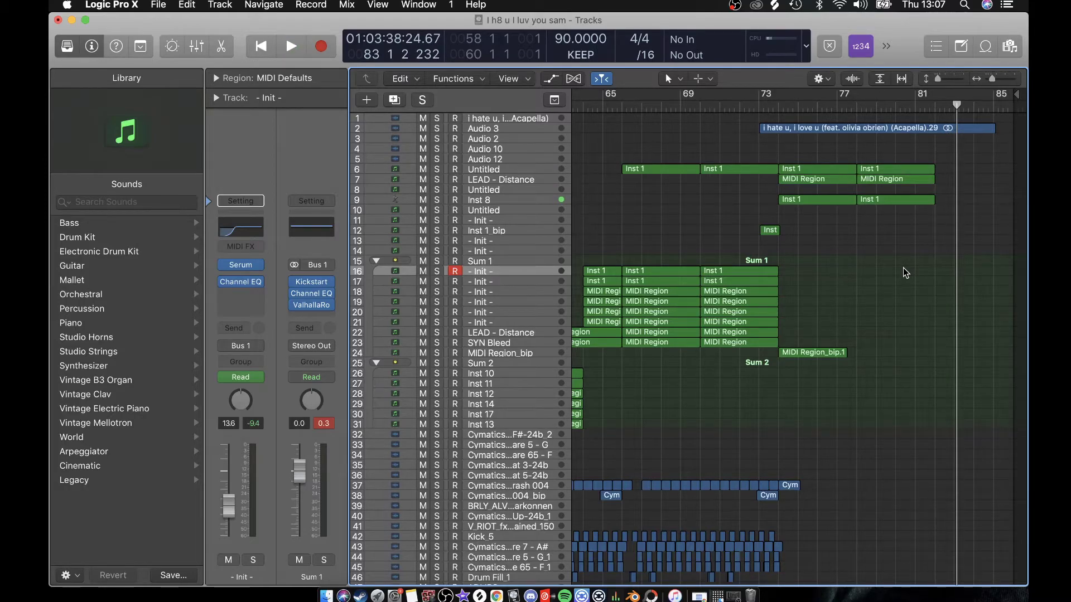
Step: Fit the whole arrangement in view and collapse the Sum 1 and Sum 2 track stacks
{"action": "scroll", "coordinate": [803, 383], "scroll_direction": "left", "scroll_amount": 4}
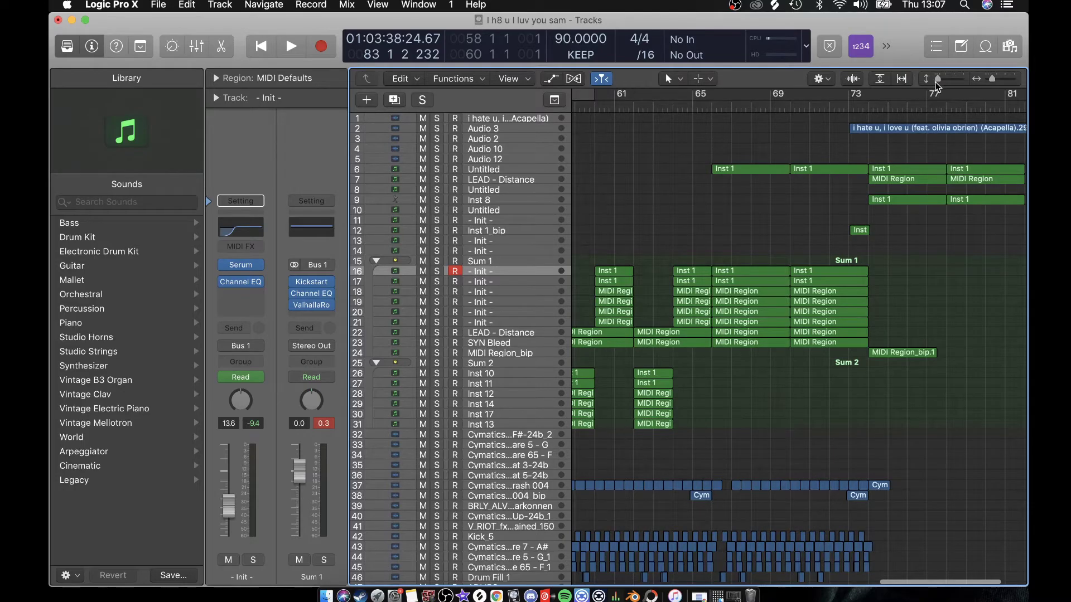
{"action": "left_click", "coordinate": [902, 78]}
{"action": "left_click", "coordinate": [987, 79]}
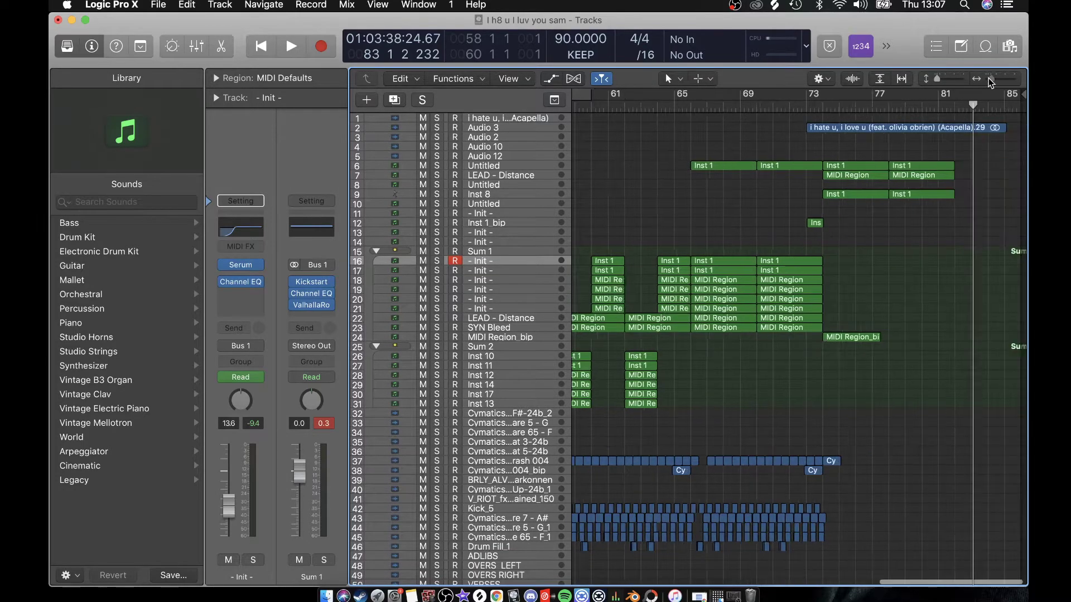
{"action": "left_click", "coordinate": [879, 79]}
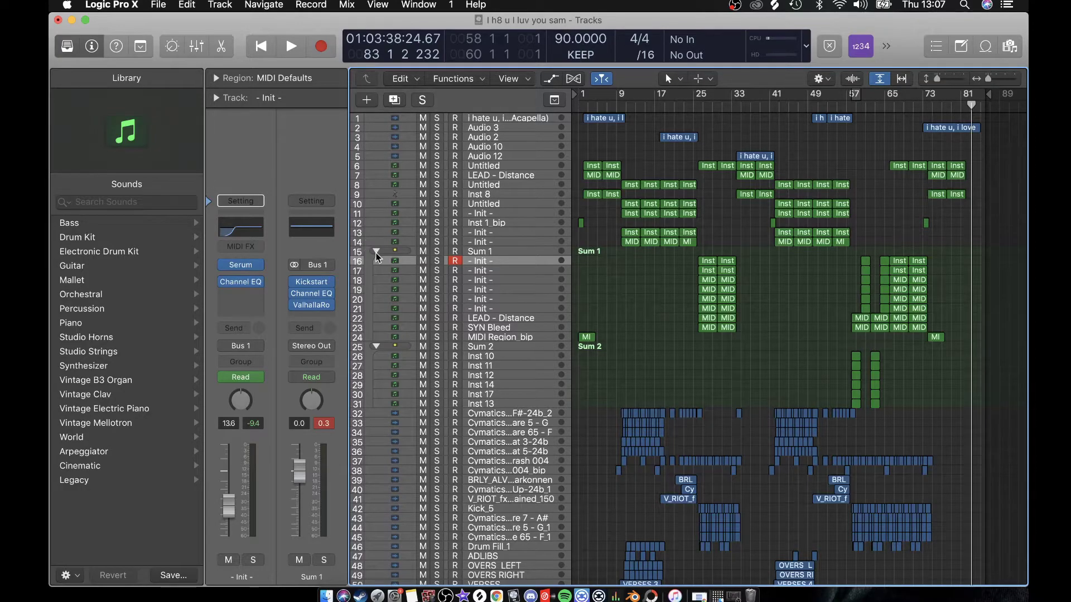
{"action": "left_click", "coordinate": [376, 252]}
{"action": "left_click", "coordinate": [377, 273]}
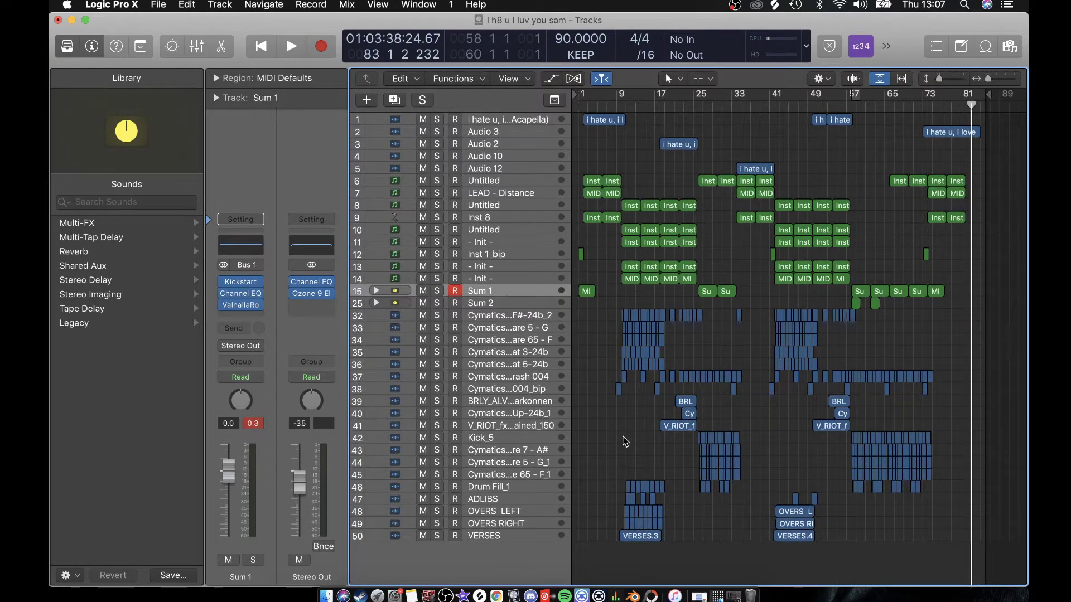
Step: Close the current project and open the recent project New liquid 2021.logicx
{"action": "left_click", "coordinate": [58, 21]}
{"action": "left_click", "coordinate": [523, 213]}
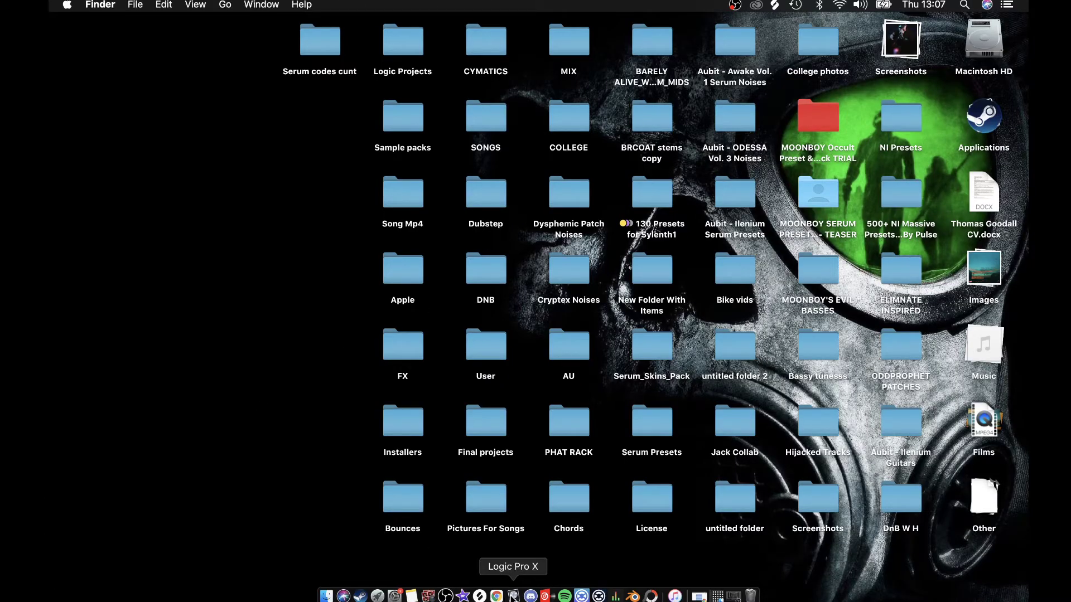
{"action": "right_click", "coordinate": [513, 596]}
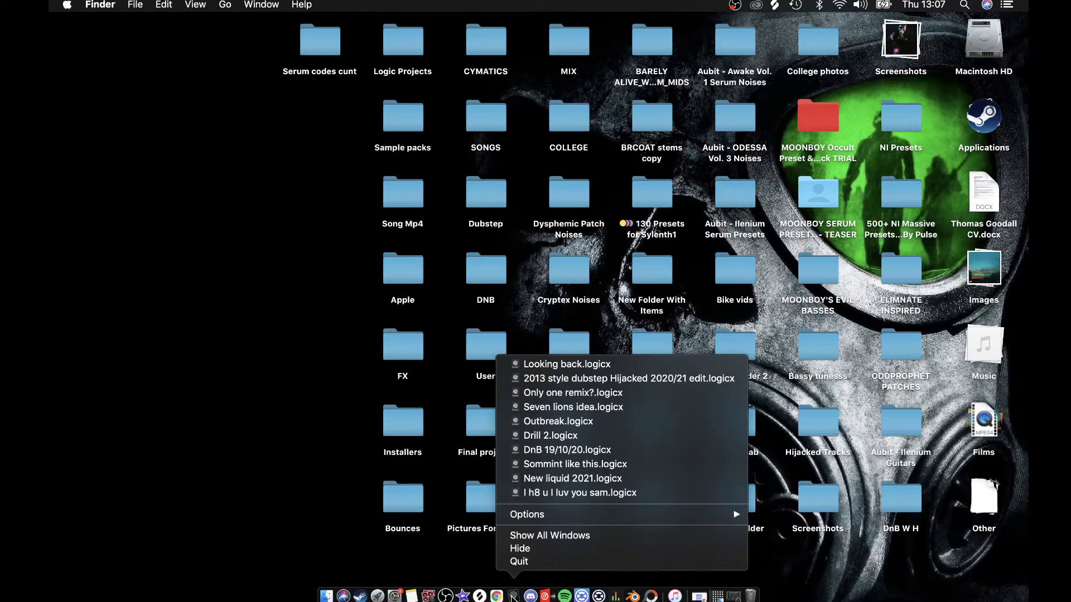
{"action": "left_click", "coordinate": [600, 479]}
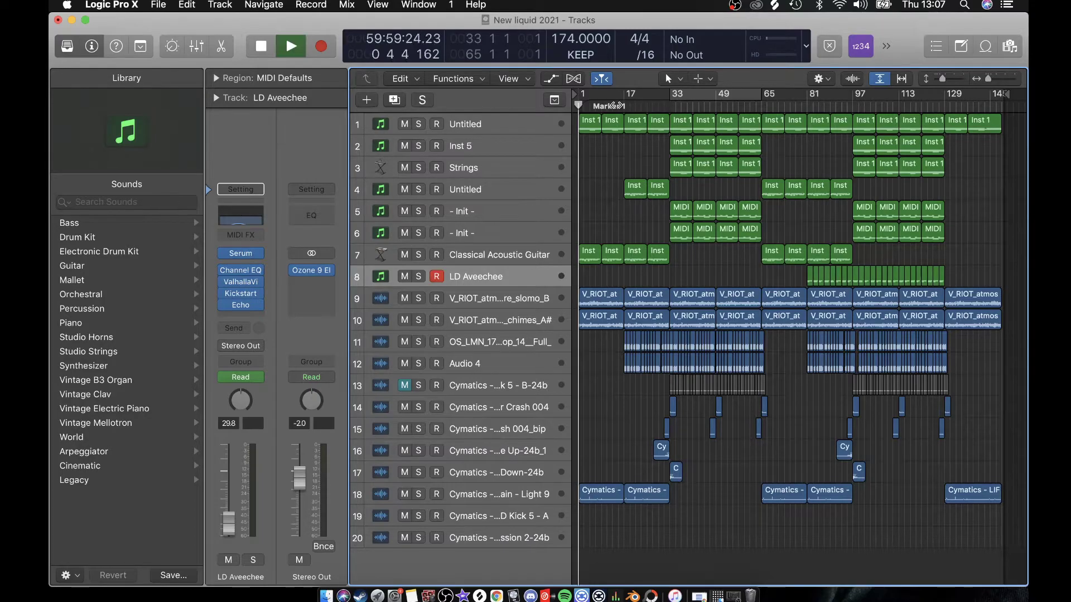
Step: Play the intro from the start, skip to bar 31 and continue into the first drop at bar 33
{"action": "key", "text": "XF86AudioRaiseVolume"}
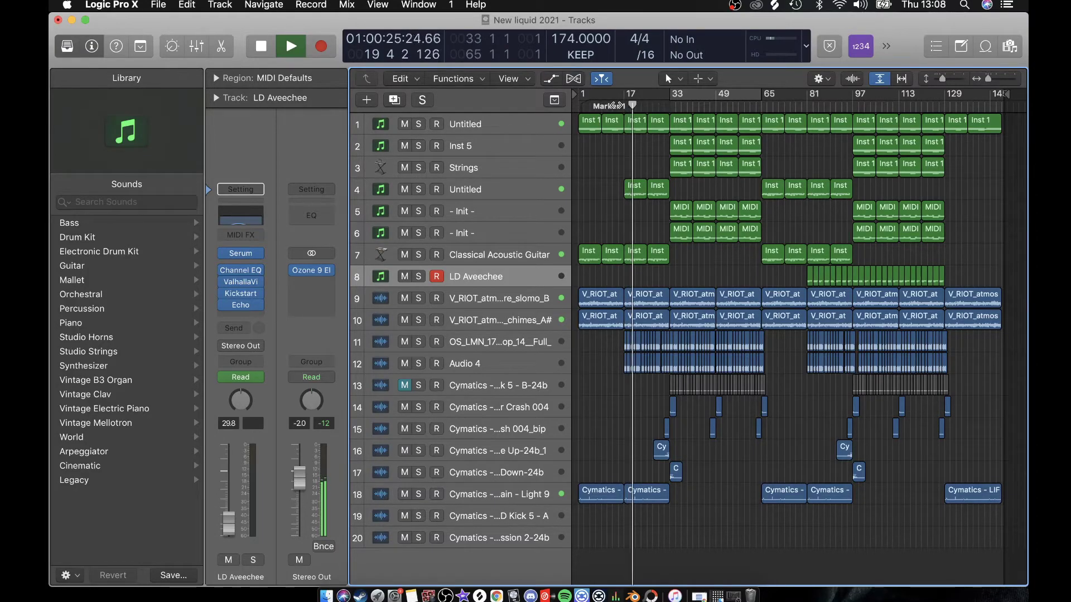
{"action": "left_click", "coordinate": [663, 106]}
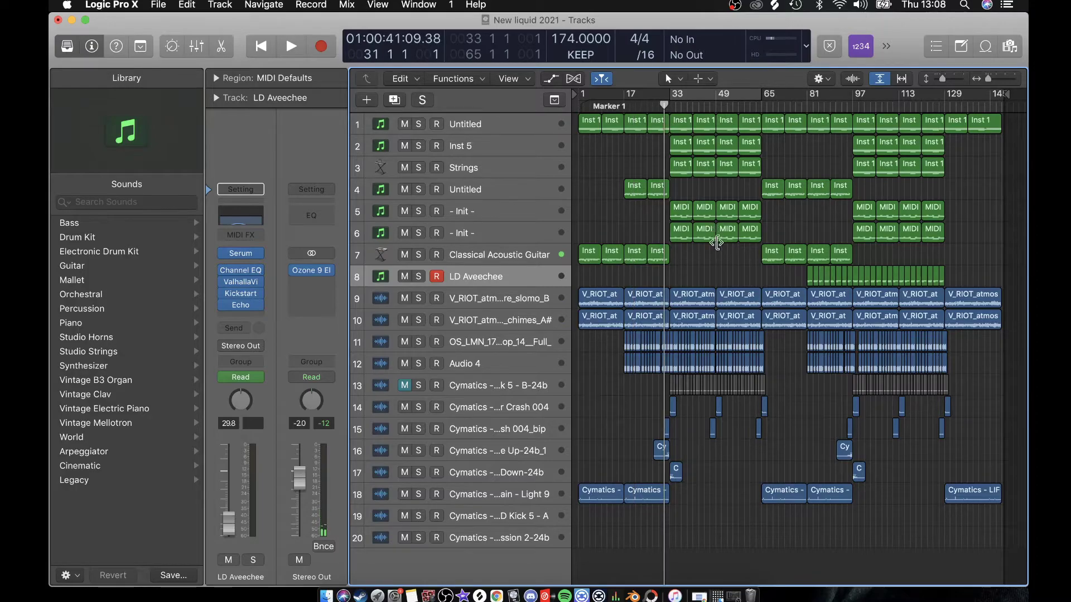
{"action": "key", "text": "space"}
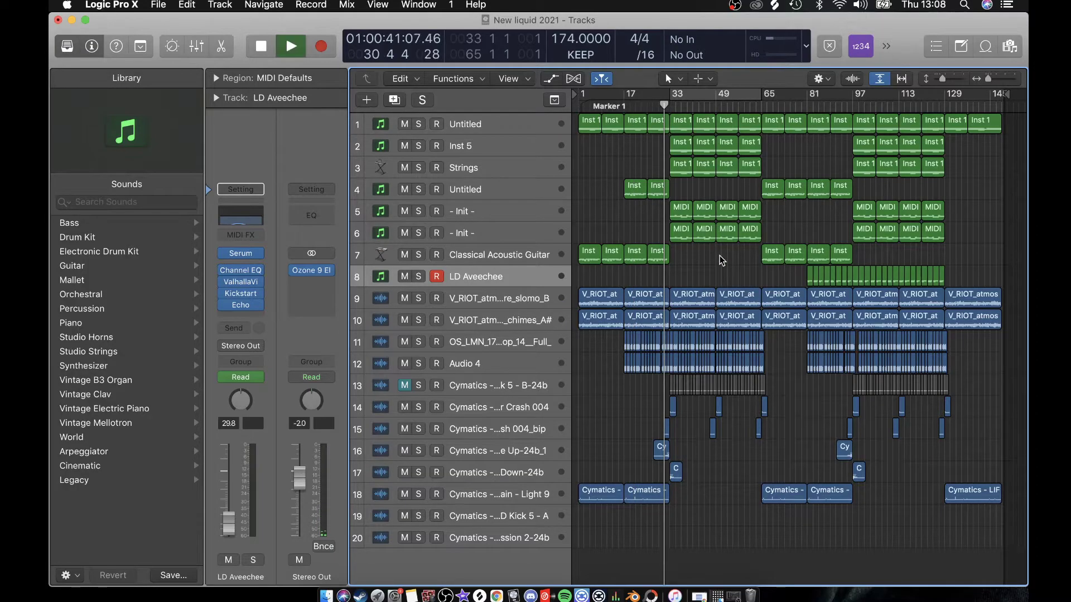
{"action": "key", "text": "super+Right"}
{"action": "key", "text": "super+Right"}
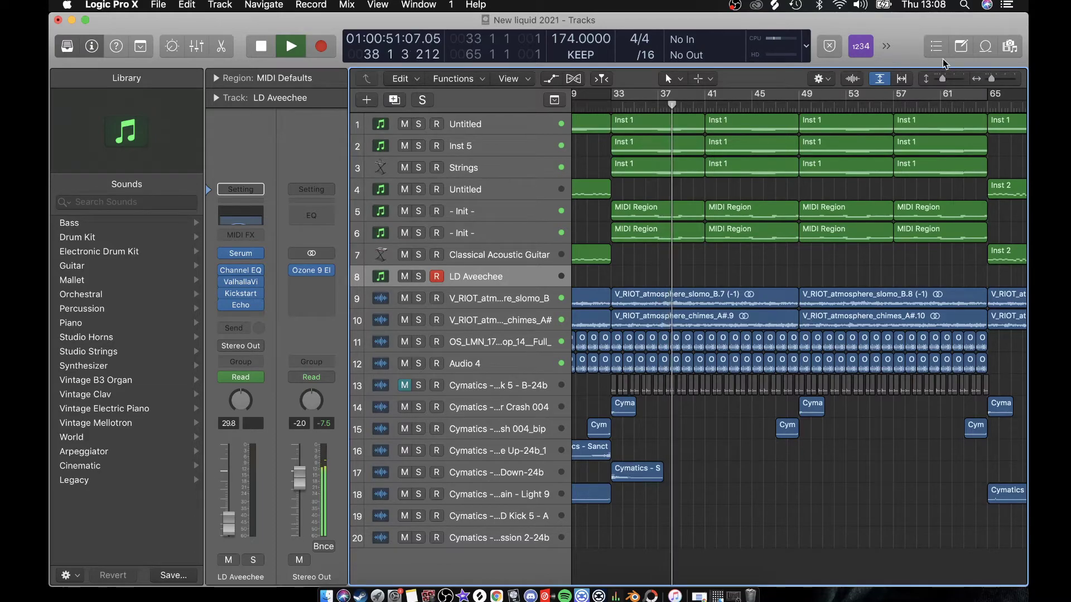
Step: Examine the drum loop, 808 kick and crash regions up close around the drop at bar 33
{"action": "left_click", "coordinate": [949, 76]}
{"action": "left_click", "coordinate": [949, 76]}
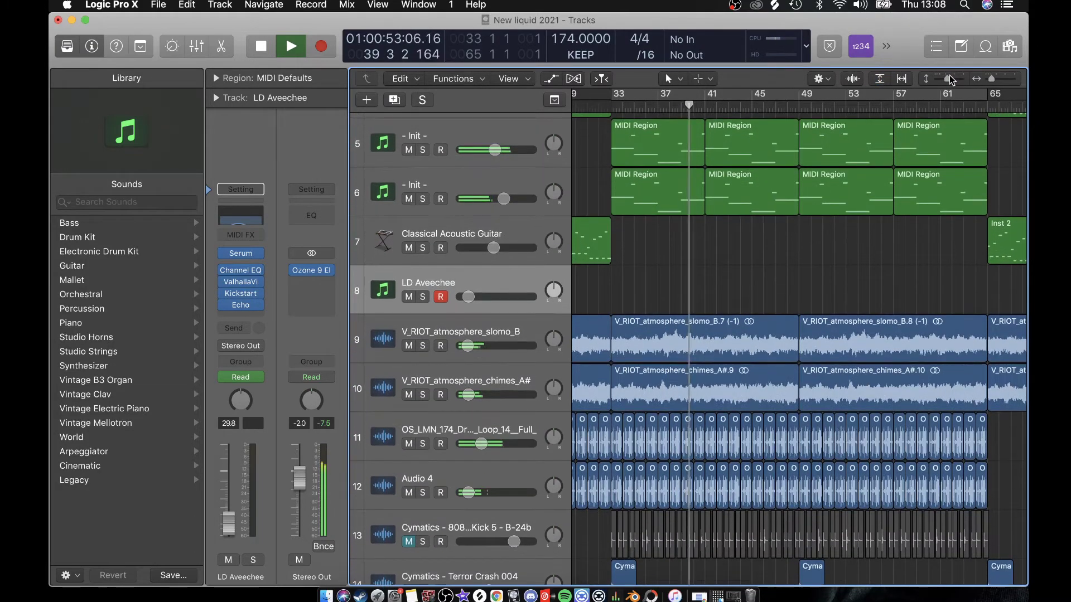
{"action": "scroll", "coordinate": [791, 307], "scroll_direction": "down", "scroll_amount": 5}
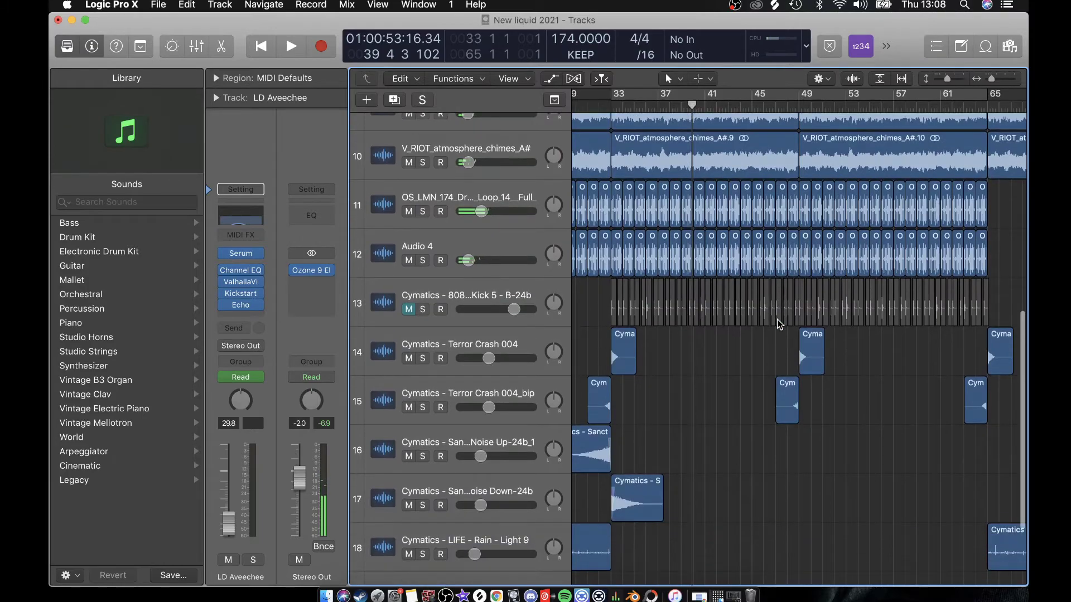
{"action": "scroll", "coordinate": [778, 319], "scroll_direction": "up", "scroll_amount": 5}
{"action": "scroll", "coordinate": [780, 325], "scroll_direction": "up", "scroll_amount": 10}
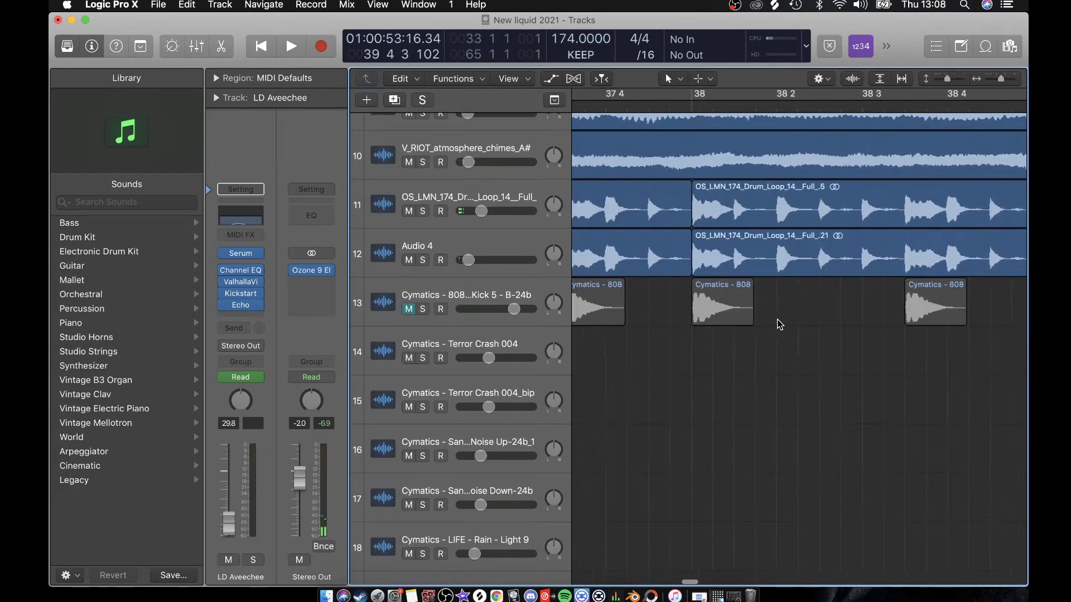
{"action": "scroll", "coordinate": [779, 325], "scroll_direction": "left", "scroll_amount": 10}
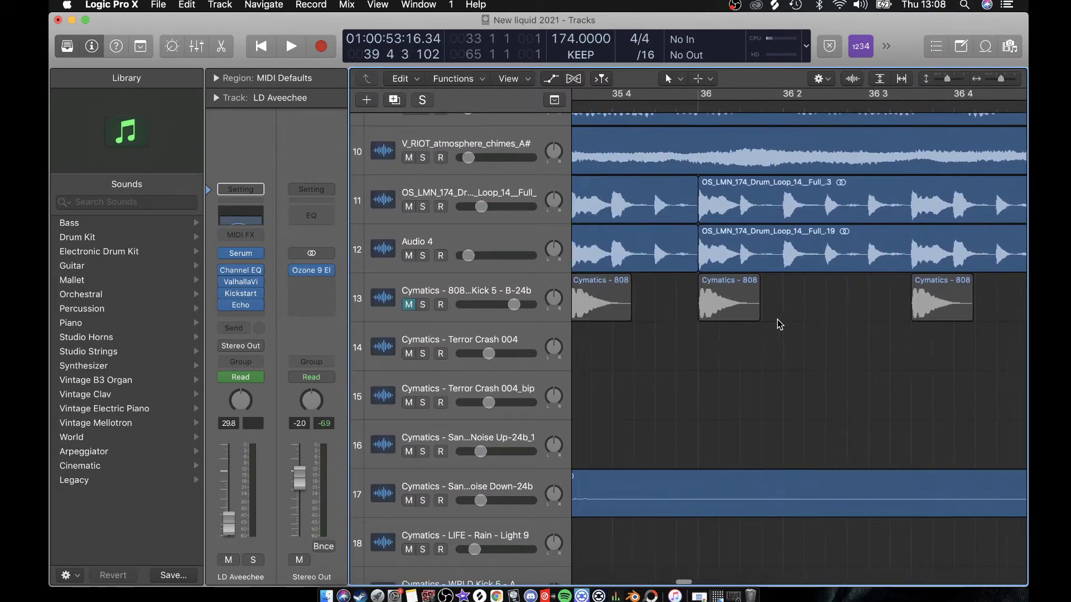
{"action": "scroll", "coordinate": [780, 324], "scroll_direction": "down", "scroll_amount": 8}
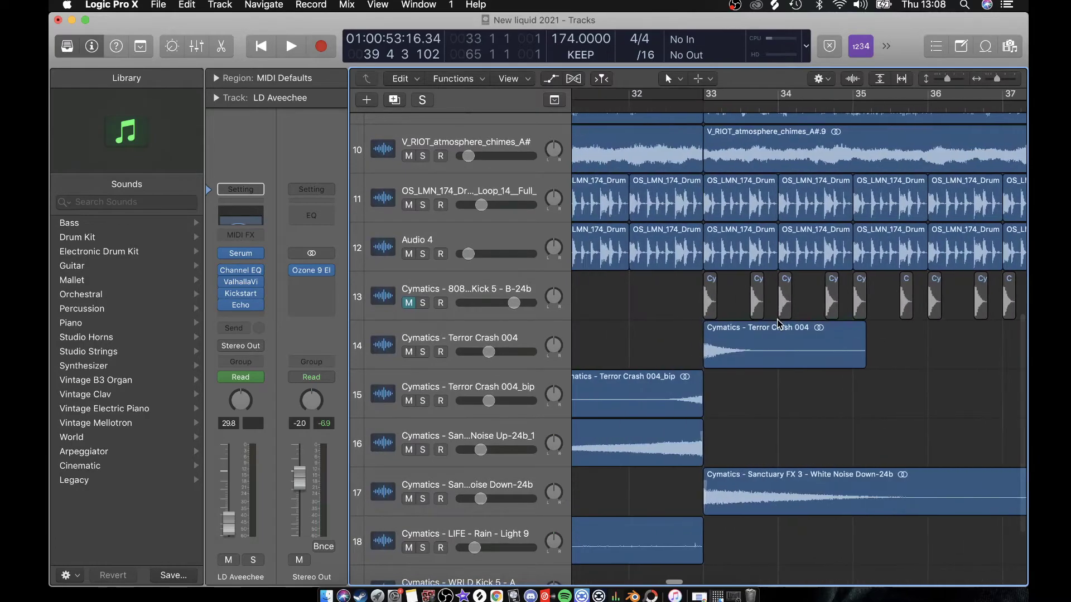
{"action": "scroll", "coordinate": [780, 325], "scroll_direction": "up", "scroll_amount": 4}
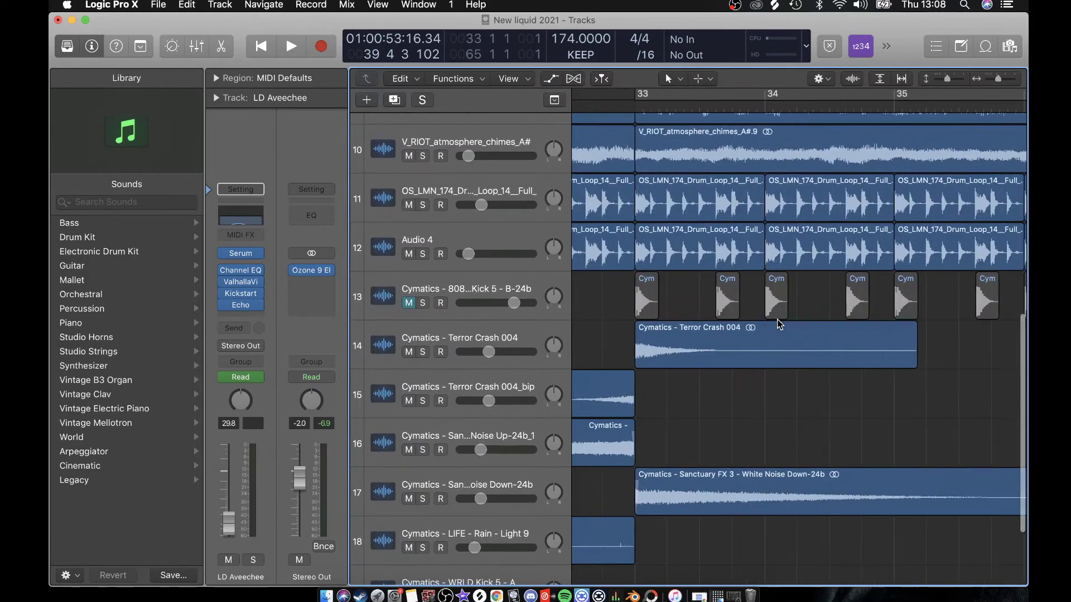
Step: Solo the OS_LMN_174 drum loop on track 11 and play it from bar 33
{"action": "left_click", "coordinate": [646, 97]}
{"action": "left_click", "coordinate": [423, 204]}
{"action": "key", "text": "space"}
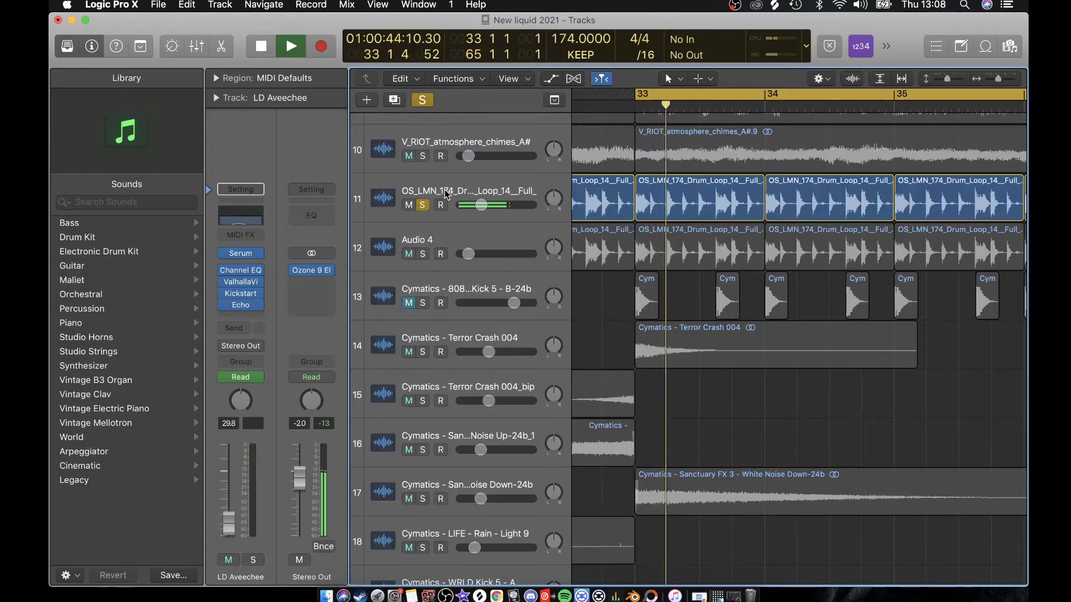
{"action": "left_click", "coordinate": [447, 194]}
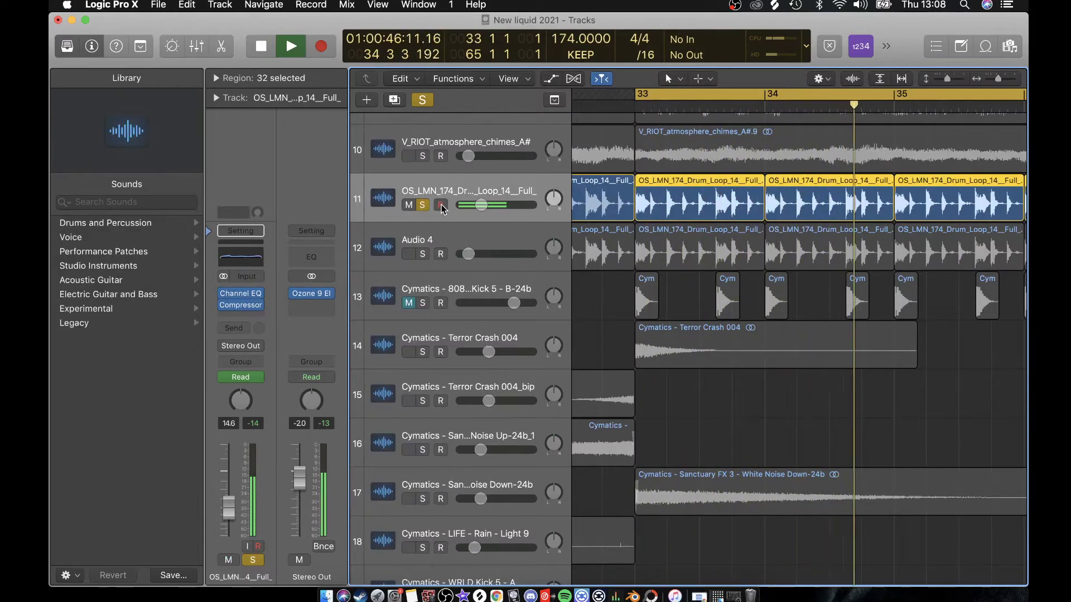
{"action": "key", "text": "space"}
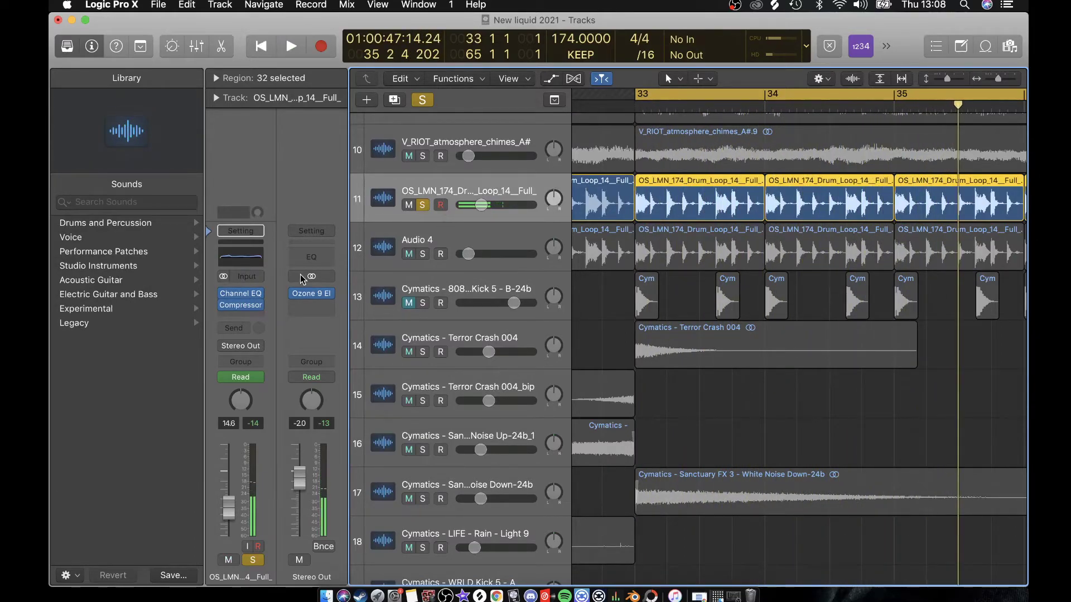
Step: Replay the drum loop with its Channel EQ and Compressor bypassed for comparison, and unsolo the track
{"action": "key", "text": "space"}
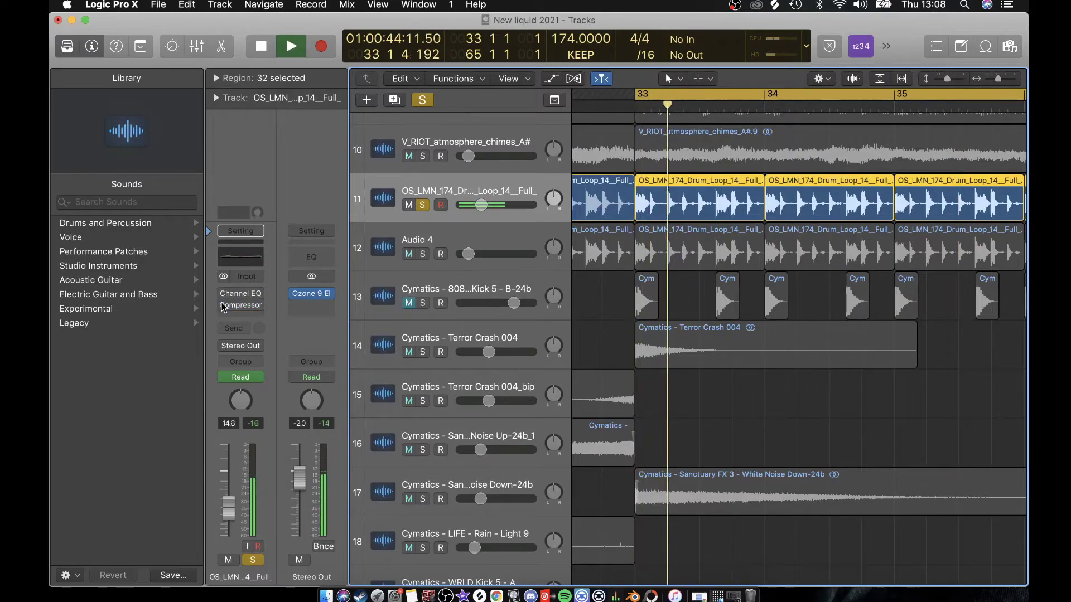
{"action": "left_click_drag", "start_coordinate": [221, 304], "coordinate": [223, 281]}
{"action": "key", "text": "space"}
{"action": "left_click", "coordinate": [423, 206]}
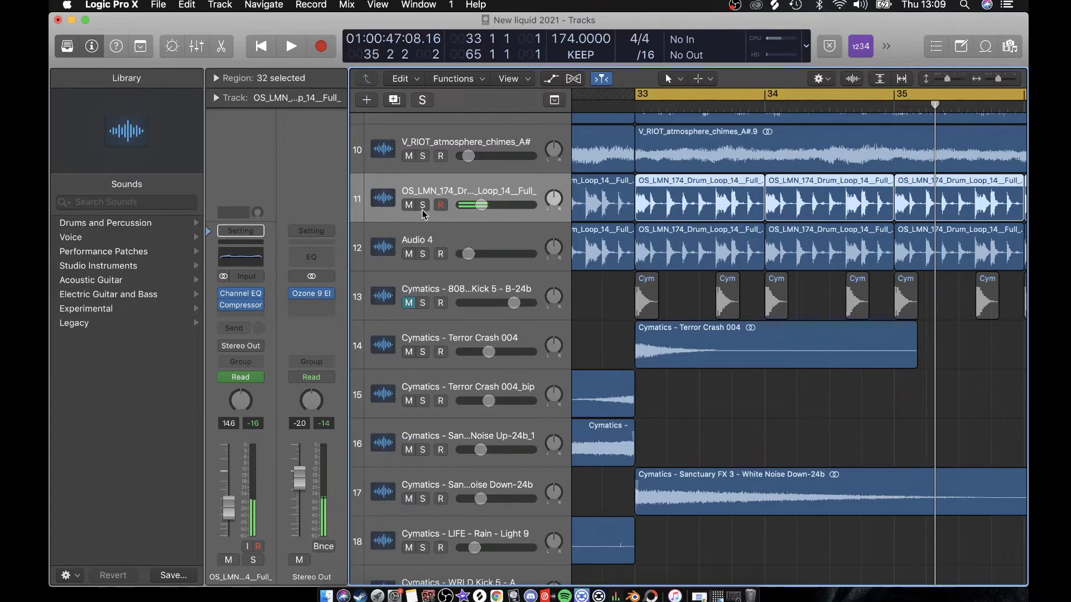
Step: Play the Audio 4 drum layer soloed, add the OS_LMN_174 drum loop to it, and clear the solos and region selection
{"action": "left_click", "coordinate": [423, 254]}
{"action": "key", "text": "space"}
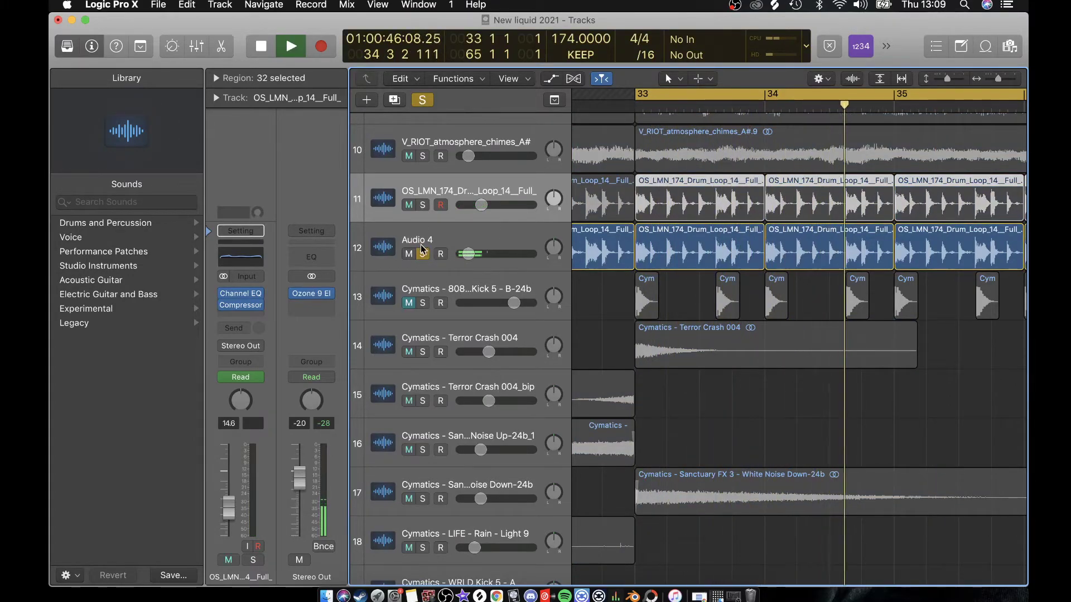
{"action": "left_click", "coordinate": [423, 205]}
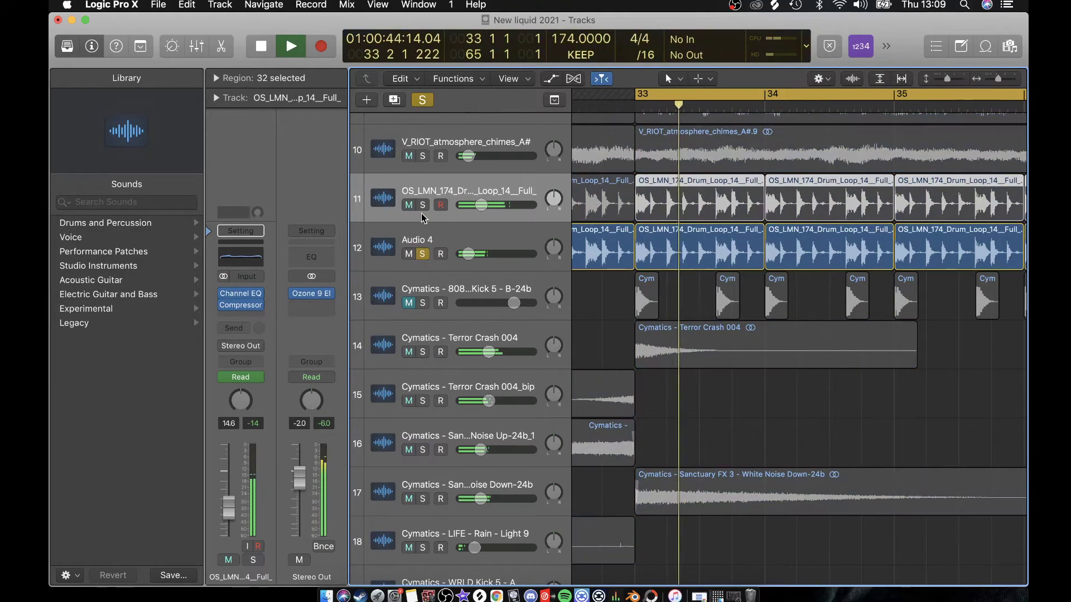
{"action": "key", "text": "super+Left"}
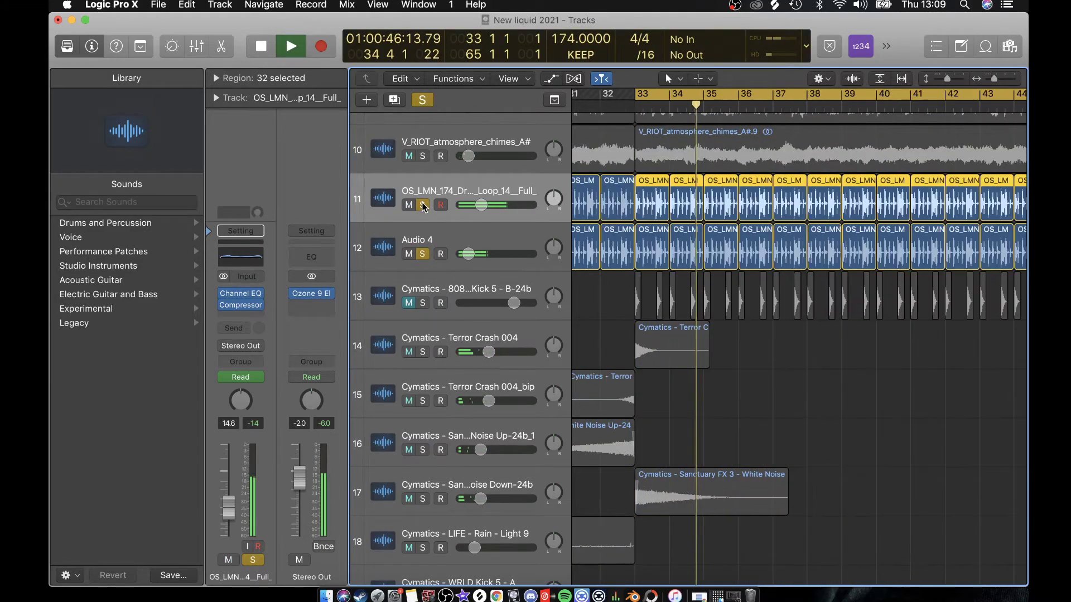
{"action": "left_click", "coordinate": [423, 205]}
{"action": "key", "text": "space"}
{"action": "left_click", "coordinate": [846, 357]}
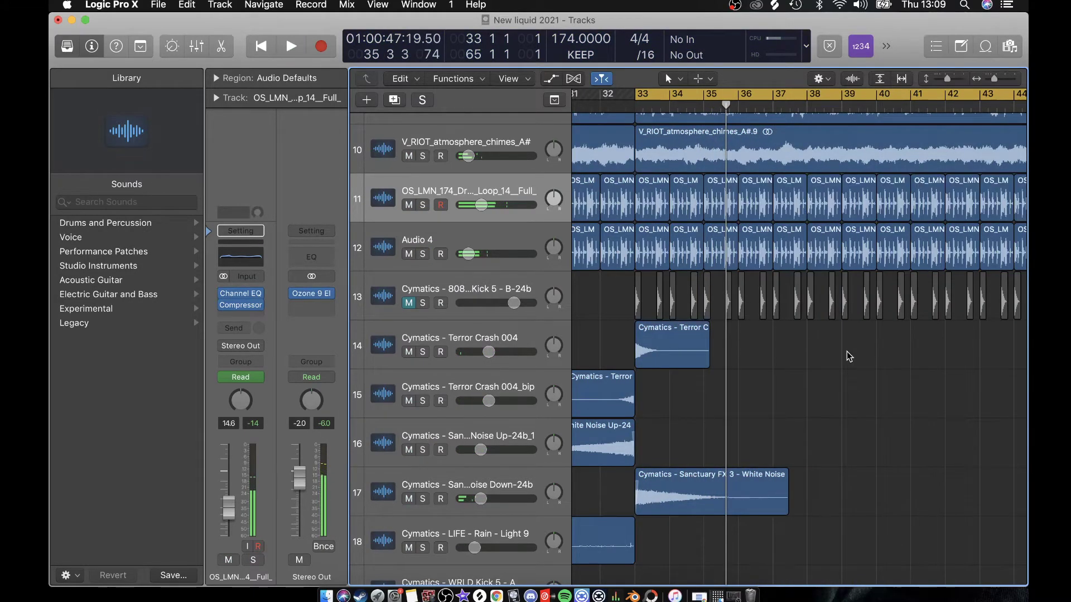
Step: Unmute and solo the Cymatics 808 kick on track 13, play it from bar 33, and restore its mute
{"action": "left_click", "coordinate": [467, 291]}
{"action": "left_click", "coordinate": [409, 302]}
{"action": "left_click", "coordinate": [422, 303]}
{"action": "key", "text": "space"}
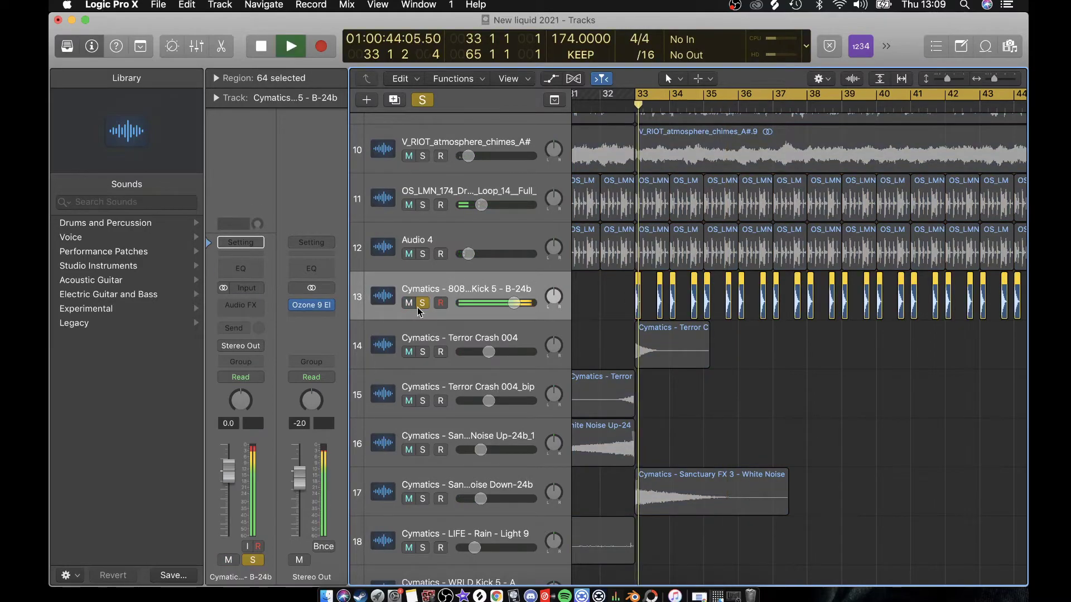
{"action": "key", "text": "space"}
{"action": "left_click", "coordinate": [417, 308]}
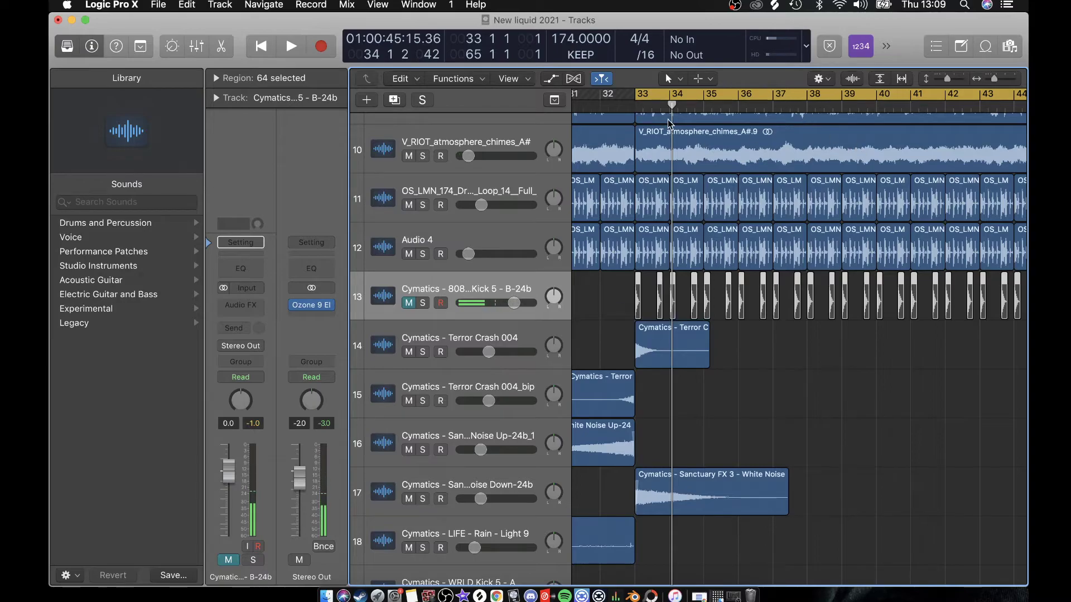
Step: Return the playhead to bar 33, turn off the cycle range and resize the tracks to show the synths and drums
{"action": "left_click", "coordinate": [636, 103]}
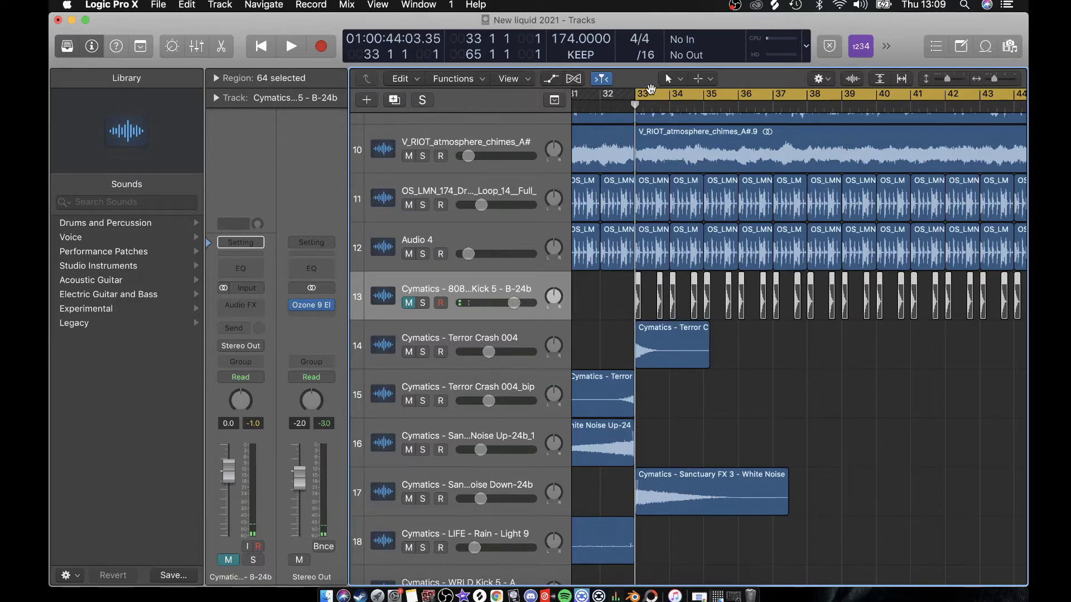
{"action": "left_click", "coordinate": [651, 89]}
{"action": "left_click", "coordinate": [933, 79]}
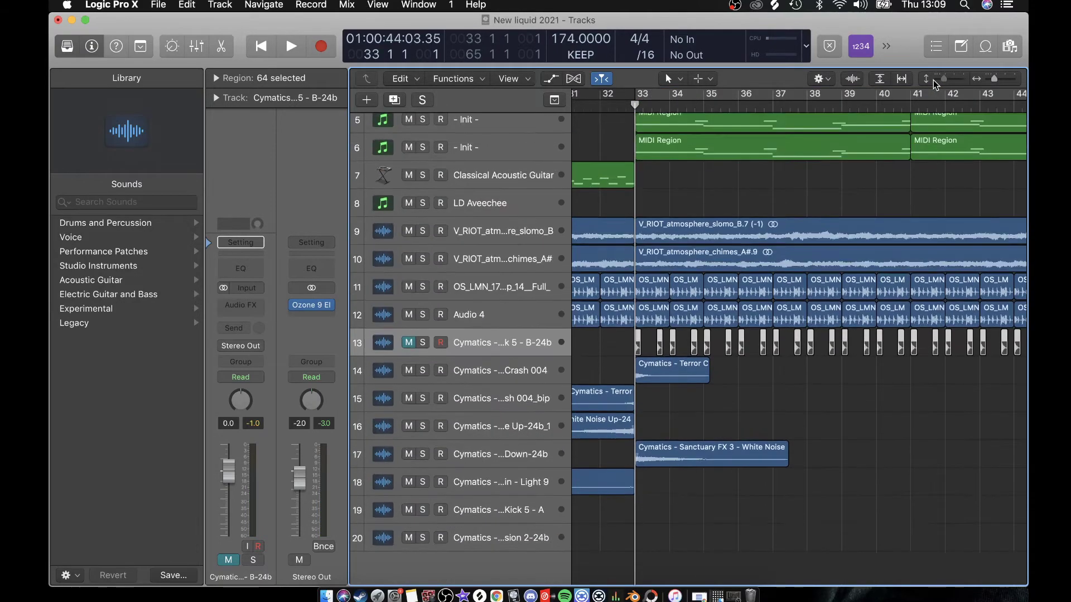
{"action": "left_click", "coordinate": [960, 79]}
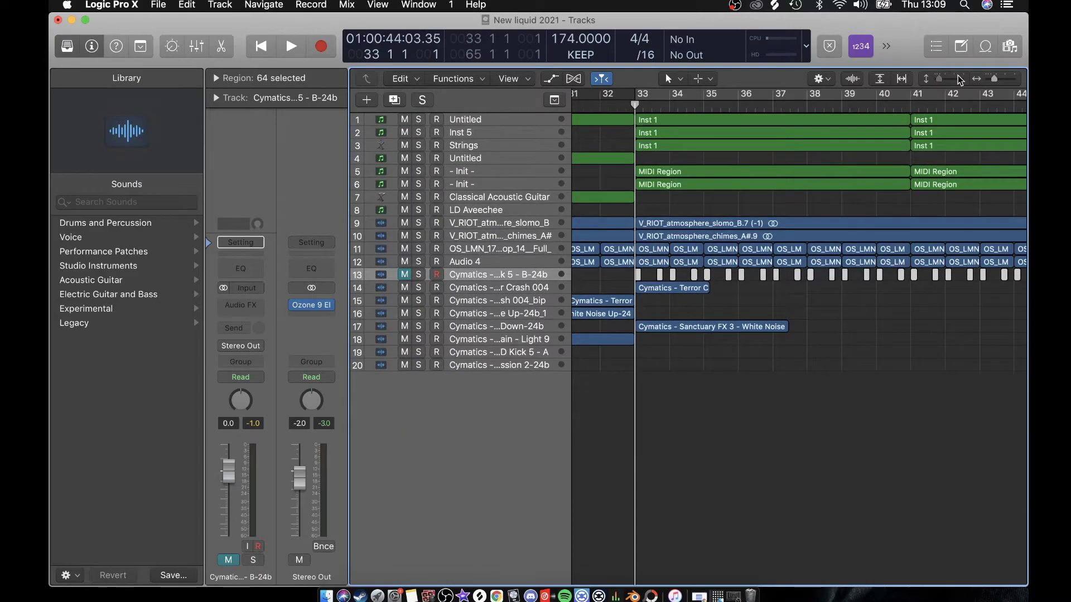
{"action": "scroll", "coordinate": [719, 212], "scroll_direction": "up", "scroll_amount": 5}
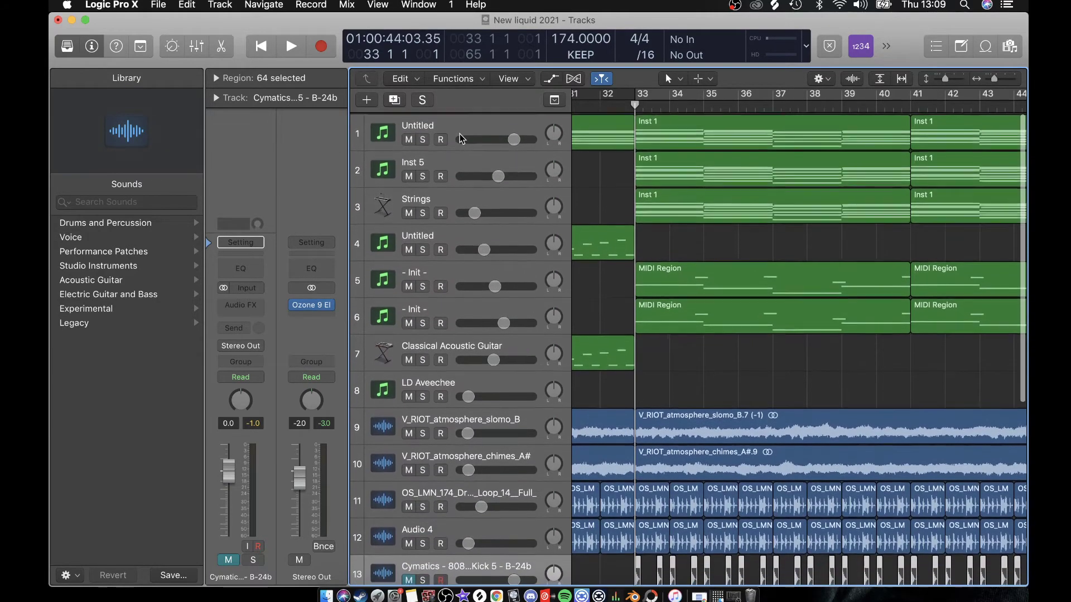
Step: Play track 1 soloed from bar 33 and add the Cymatics 808 kick to the solo
{"action": "left_click", "coordinate": [423, 138]}
{"action": "key", "text": "space"}
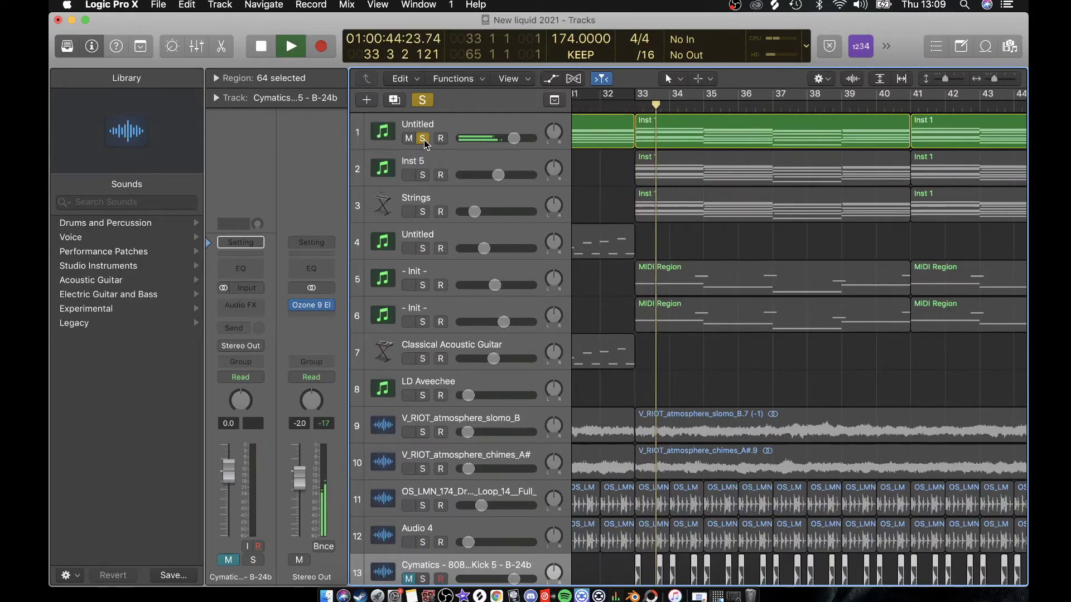
{"action": "scroll", "coordinate": [412, 335], "scroll_direction": "down", "scroll_amount": 1}
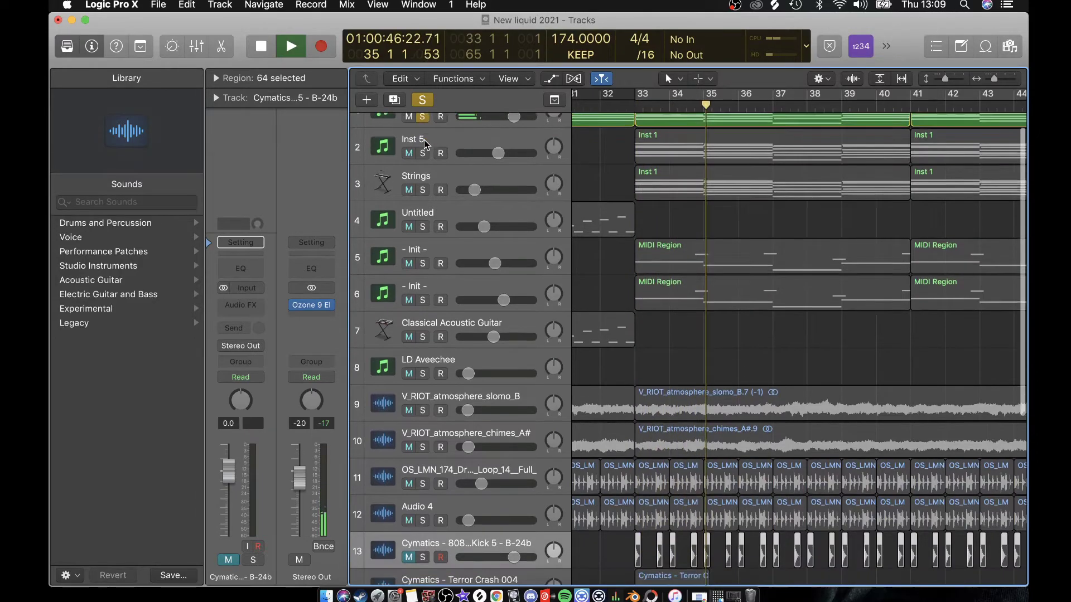
{"action": "left_click", "coordinate": [423, 547]}
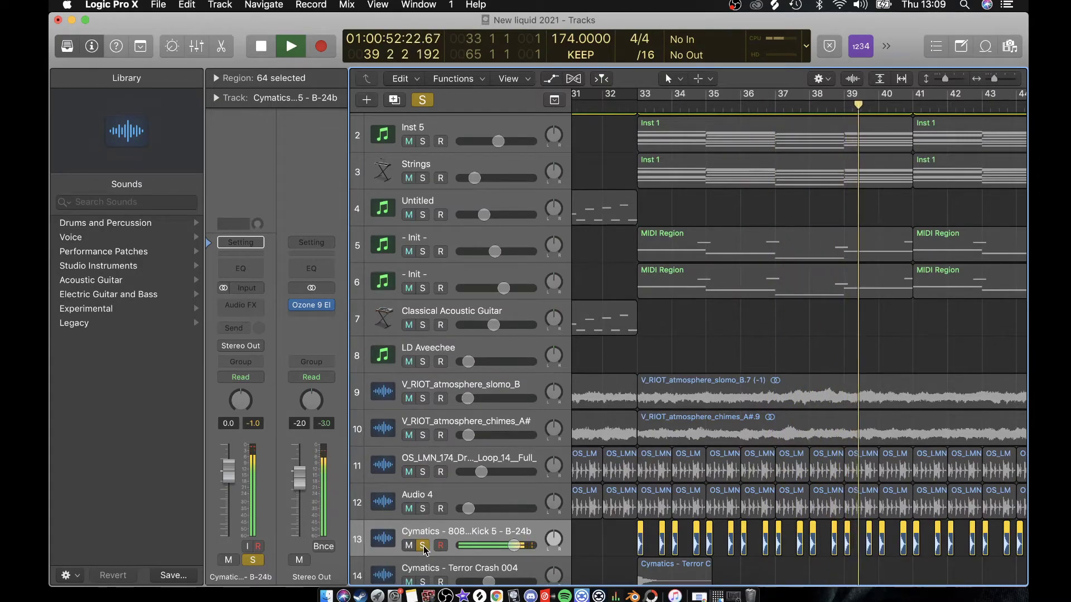
Step: Stop playback, take the Cymatics 808 kick on track 13 out of solo, mute it and clear all remaining solos
{"action": "key", "text": "space"}
{"action": "left_click", "coordinate": [423, 546]}
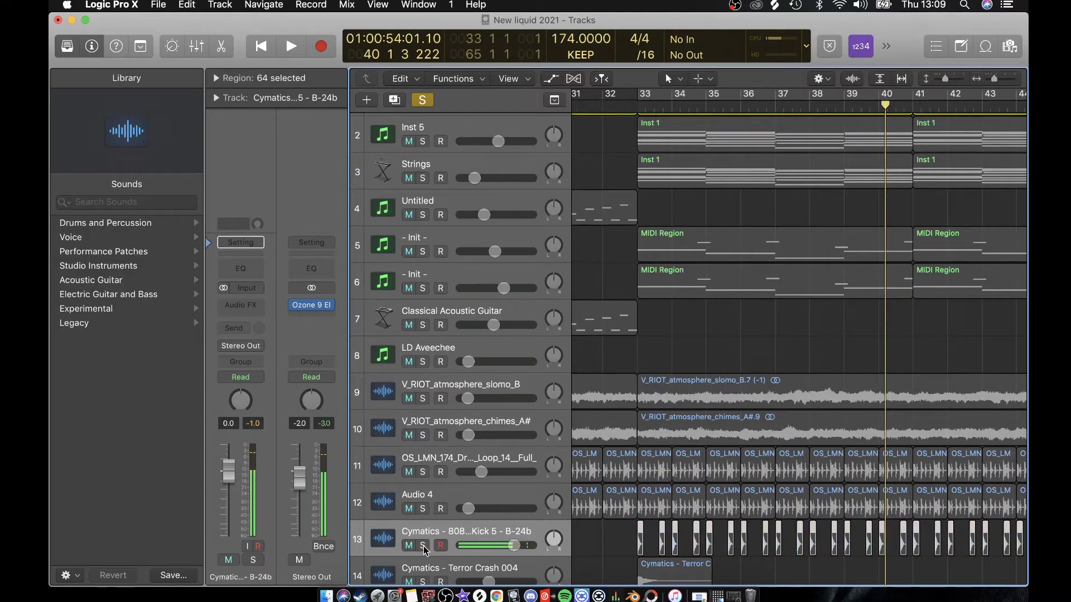
{"action": "left_click", "coordinate": [407, 546]}
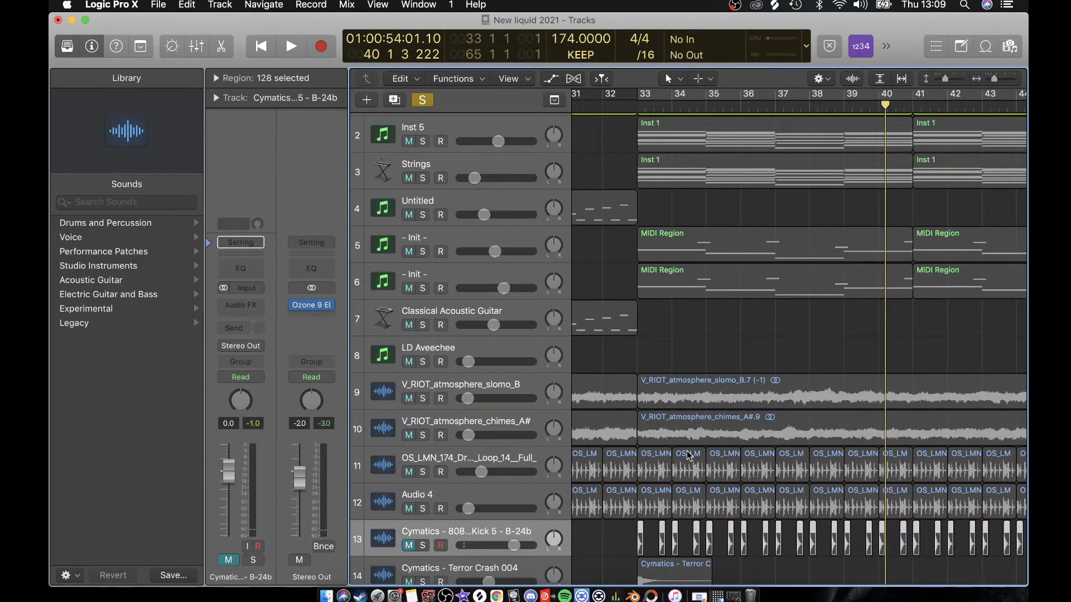
{"action": "scroll", "coordinate": [751, 453], "scroll_direction": "up", "scroll_amount": 3}
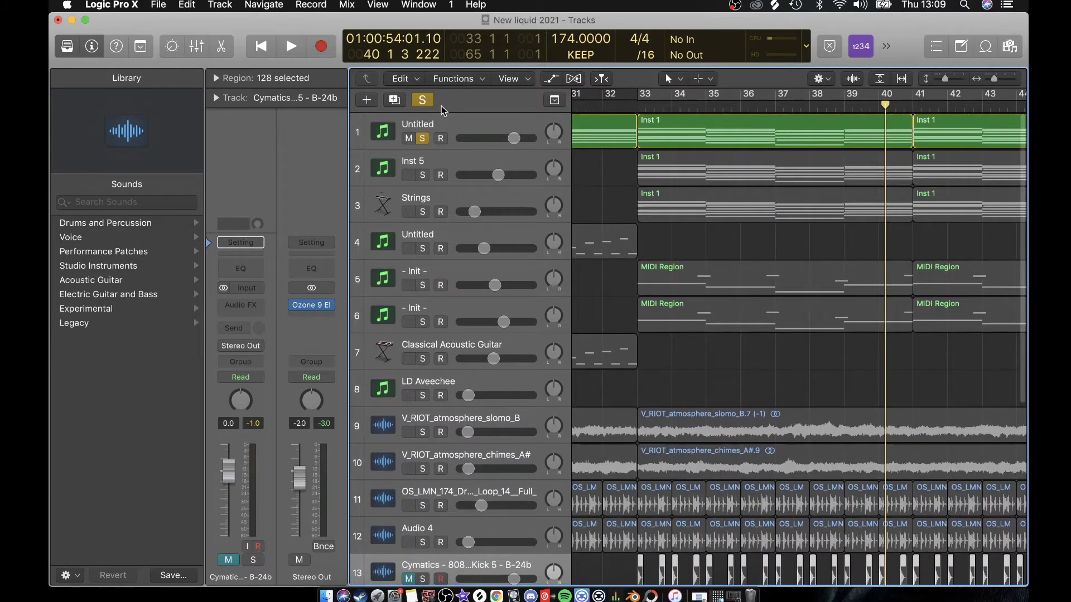
{"action": "left_click", "coordinate": [426, 101]}
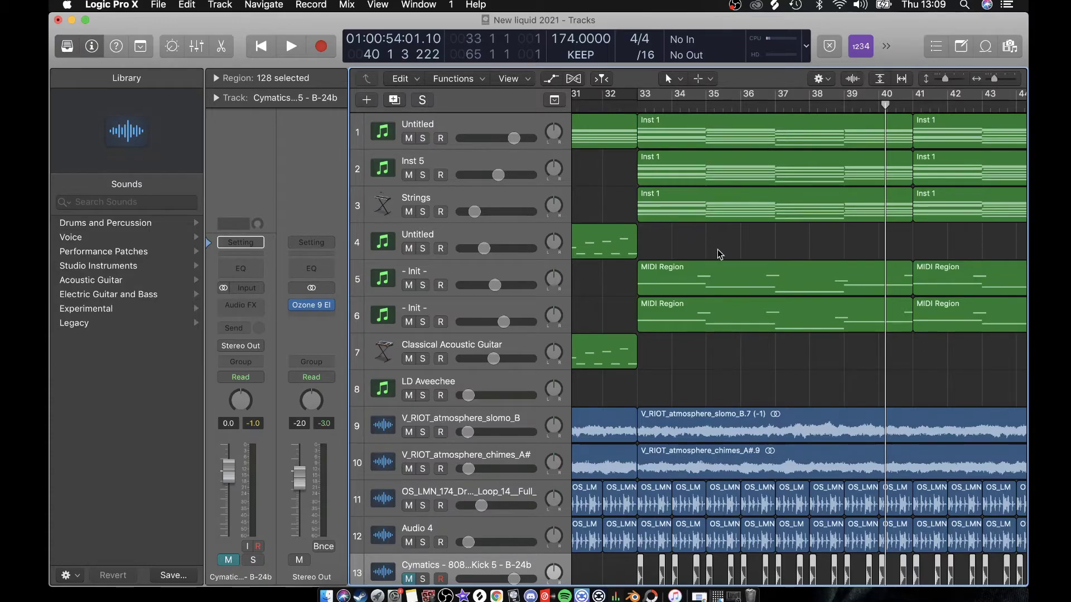
Step: Place the playhead at bar 95, clear the region selection, fit all 20 tracks vertically and play the arrangement from there
{"action": "key", "text": "z"}
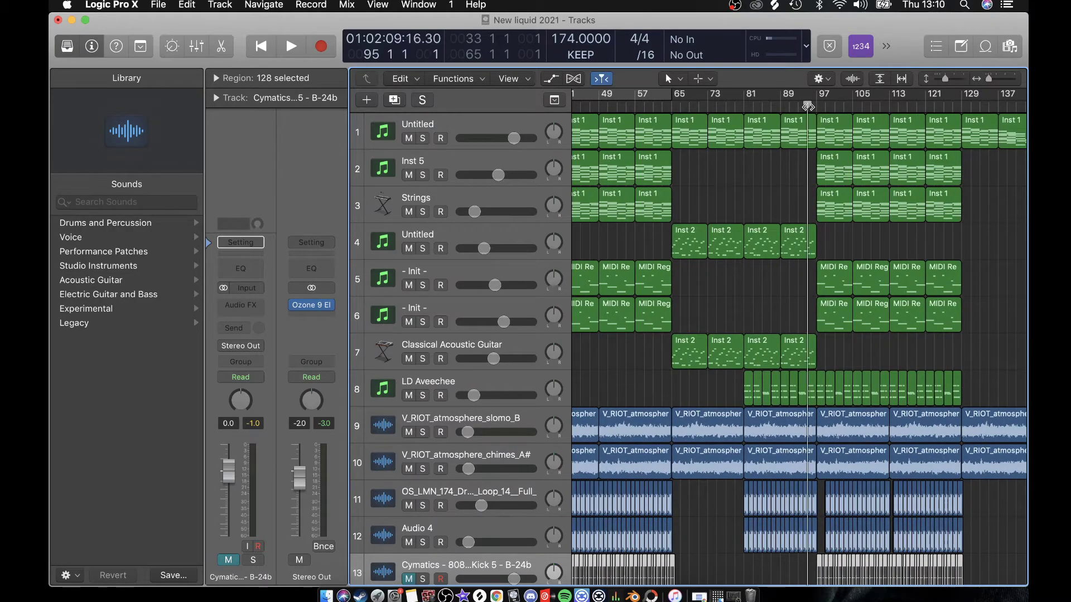
{"action": "scroll", "coordinate": [888, 538], "scroll_direction": "down", "scroll_amount": 5}
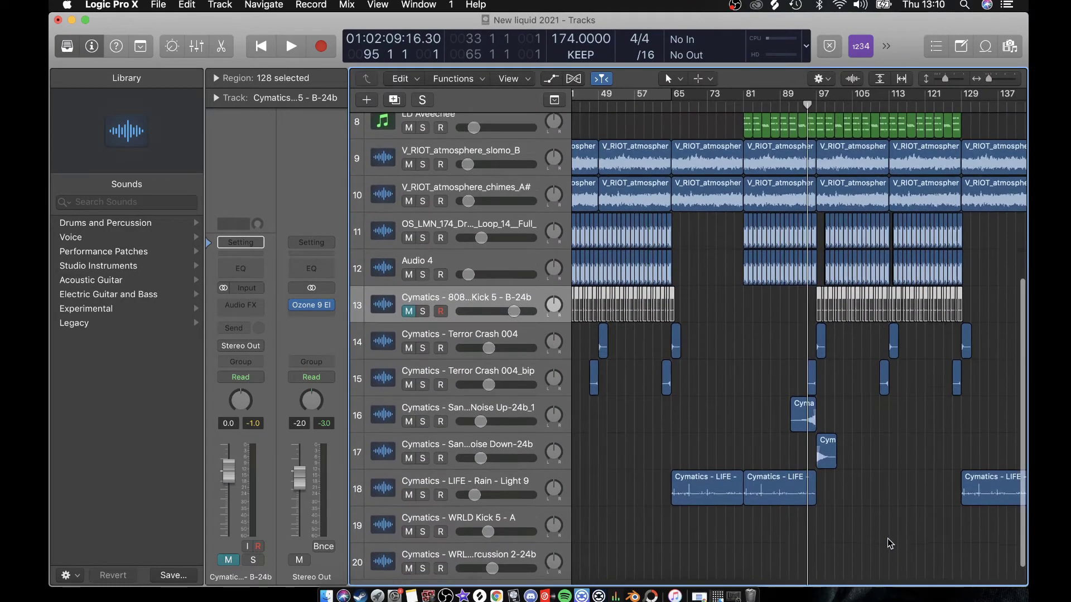
{"action": "left_click", "coordinate": [888, 538]}
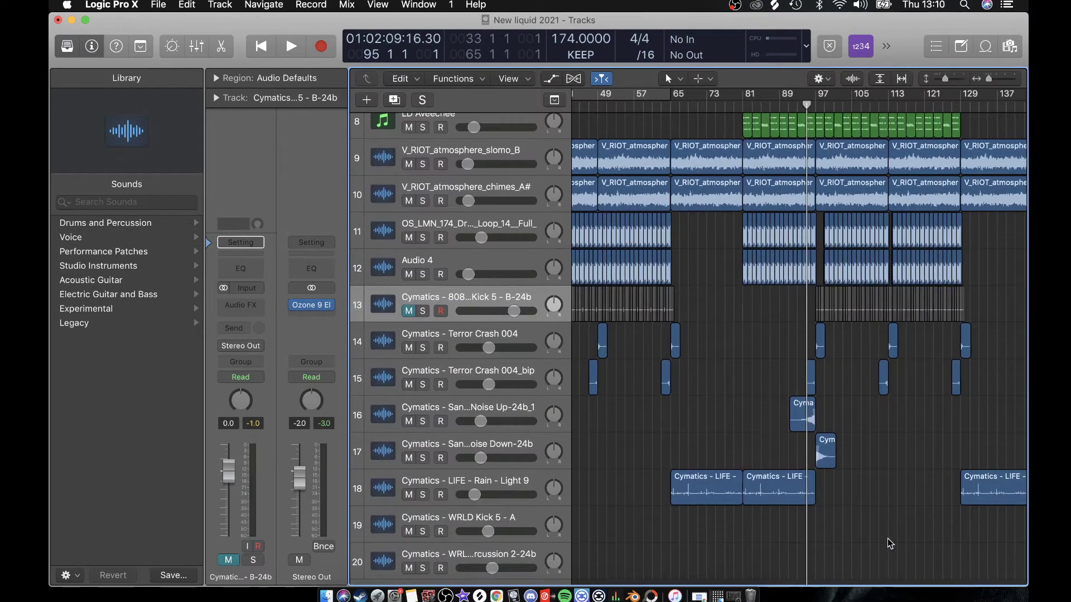
{"action": "left_click", "coordinate": [936, 83]}
{"action": "key", "text": "space"}
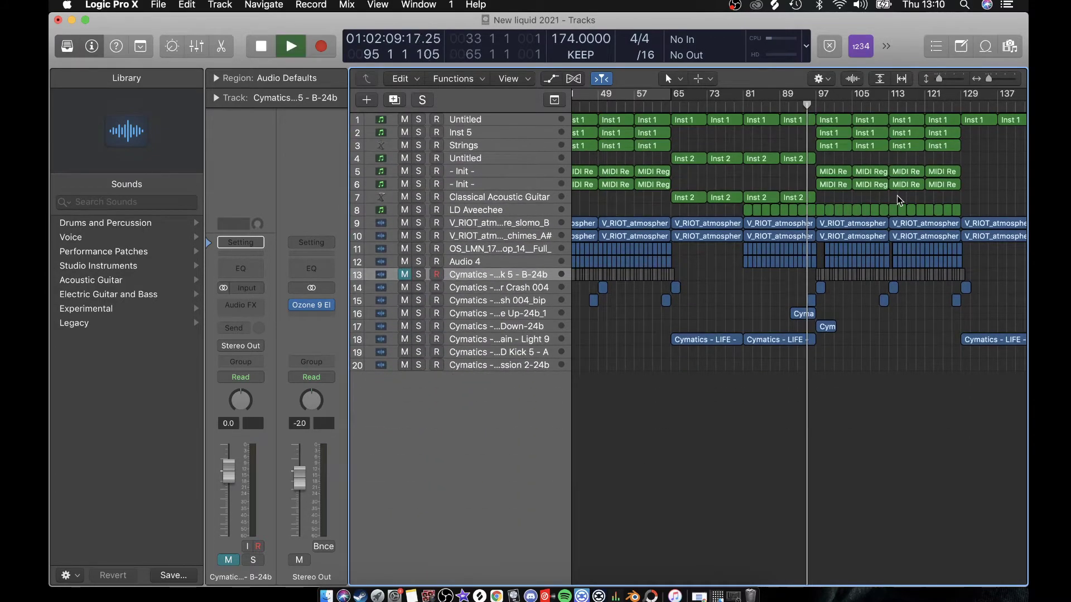
{"action": "left_click", "coordinate": [880, 79]}
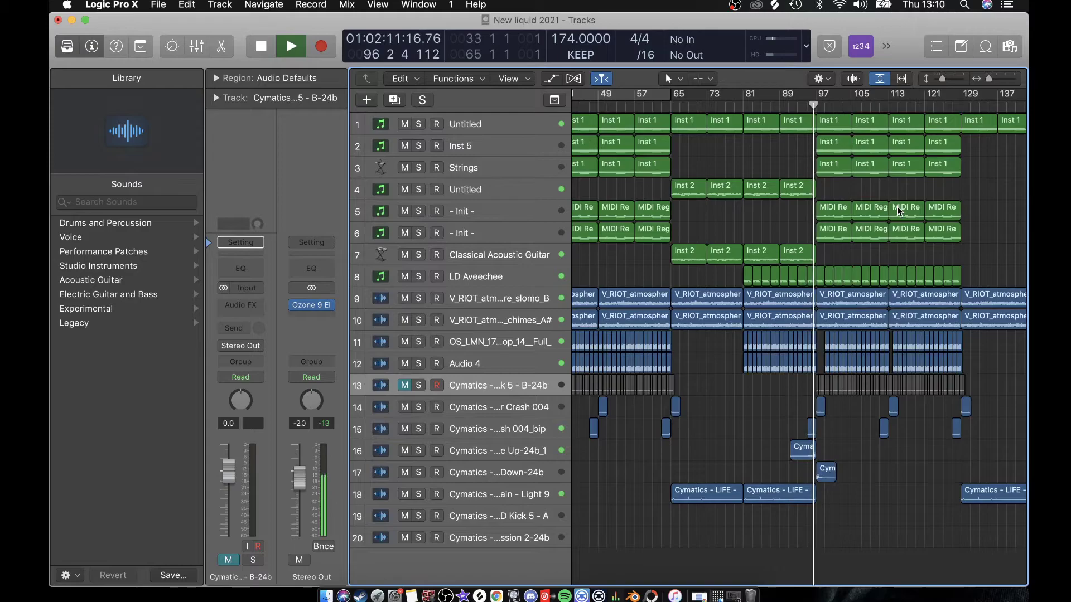
Step: Follow the section from bar 97 up close, audition the LD Aveechee track in solo, unsolo it and stop playback
{"action": "key", "text": "super+Right"}
{"action": "key", "text": "super+Right"}
{"action": "key", "text": "super+Right"}
{"action": "key", "text": "super+Right"}
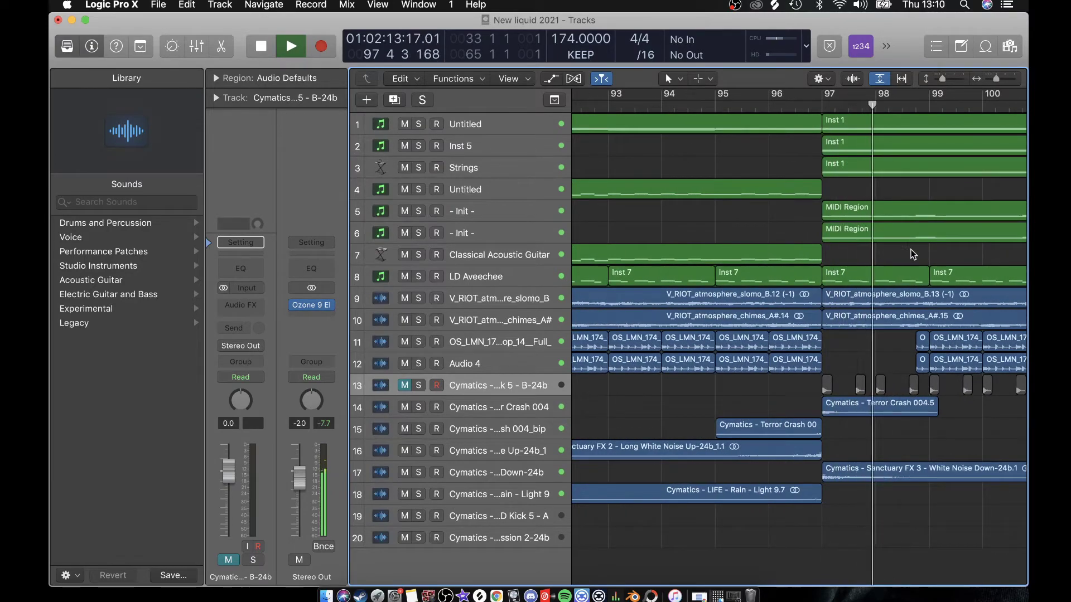
{"action": "scroll", "coordinate": [915, 249], "scroll_direction": "right", "scroll_amount": 5}
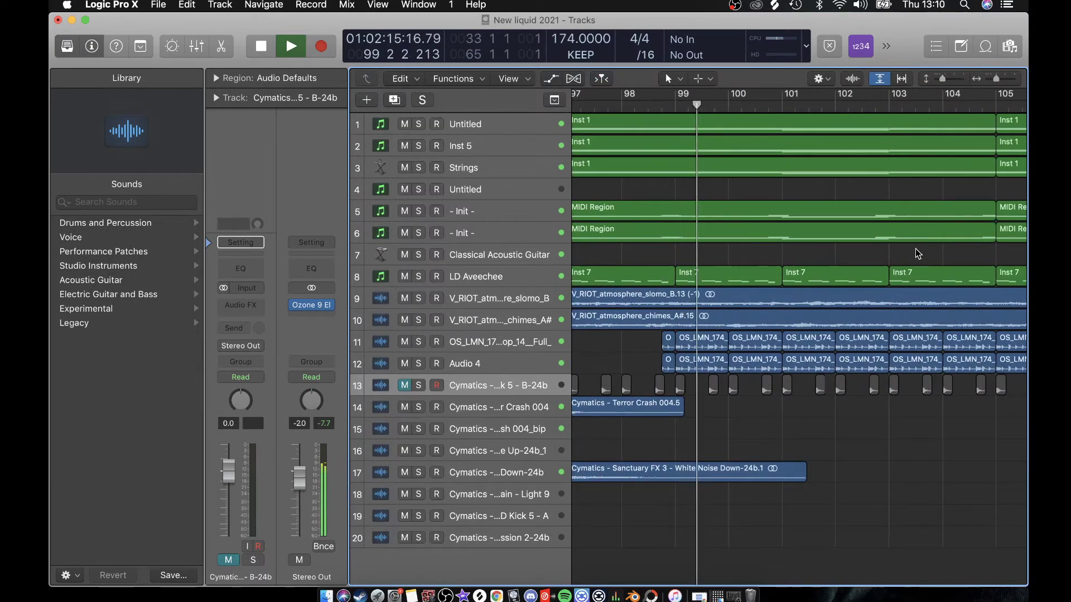
{"action": "key", "text": "super+Left"}
{"action": "key", "text": "super+Left"}
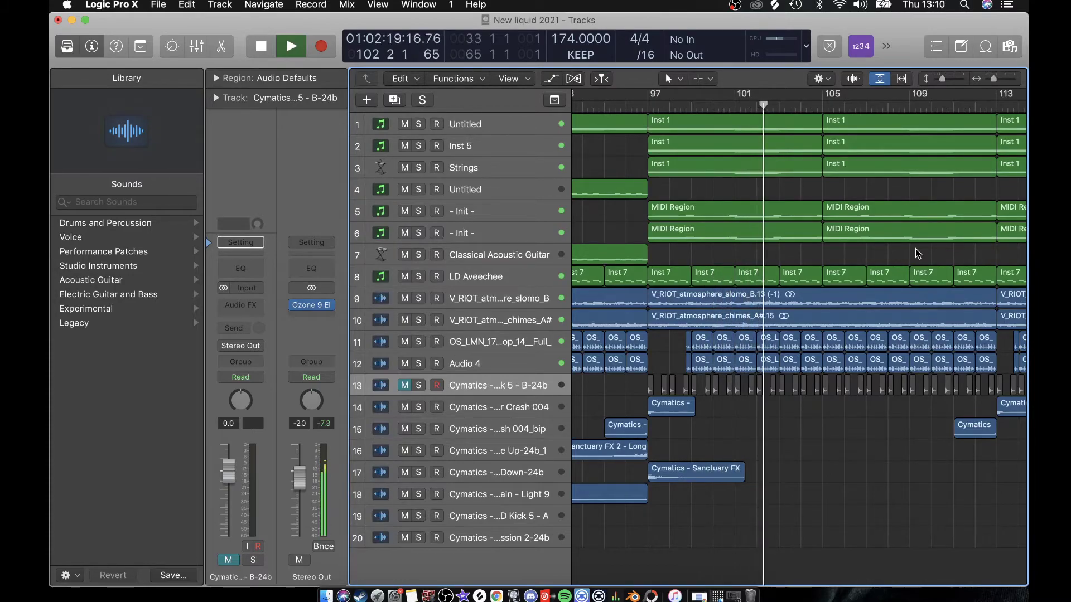
{"action": "left_click", "coordinate": [419, 277]}
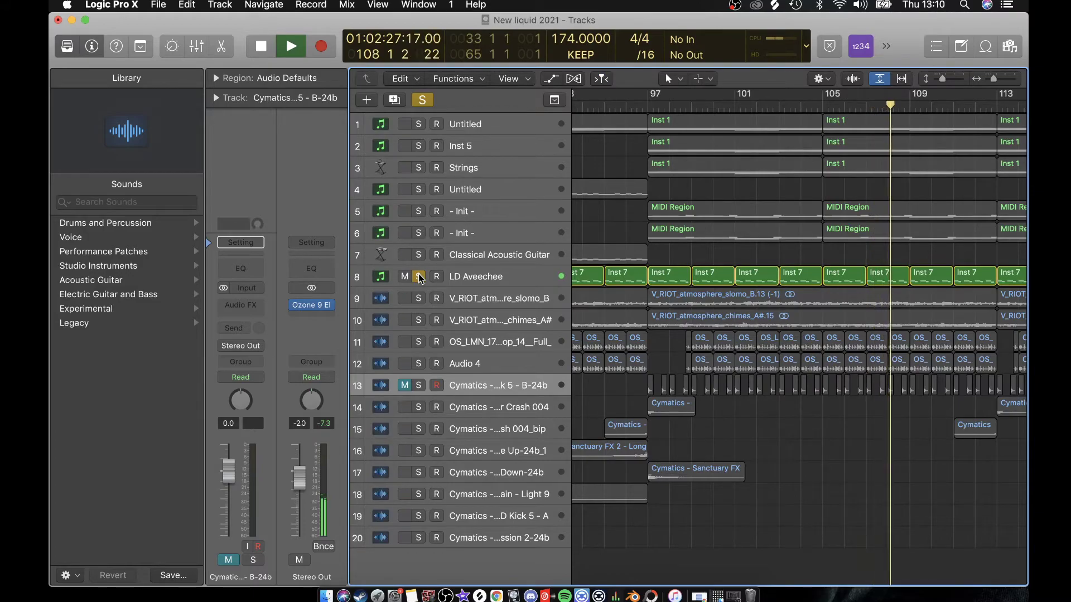
{"action": "left_click", "coordinate": [419, 277]}
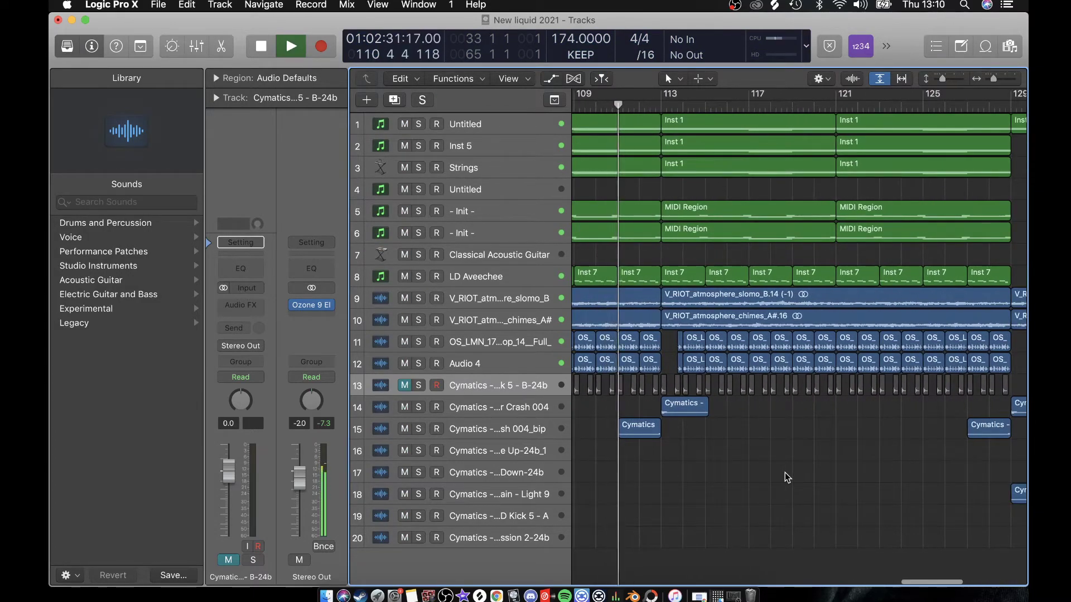
{"action": "key", "text": "space"}
Step: Place the playhead at bar 137 and open track 1's last Inst 1 region in the Piano Roll with all its notes in view
{"action": "scroll", "coordinate": [785, 478], "scroll_direction": "right", "scroll_amount": 10}
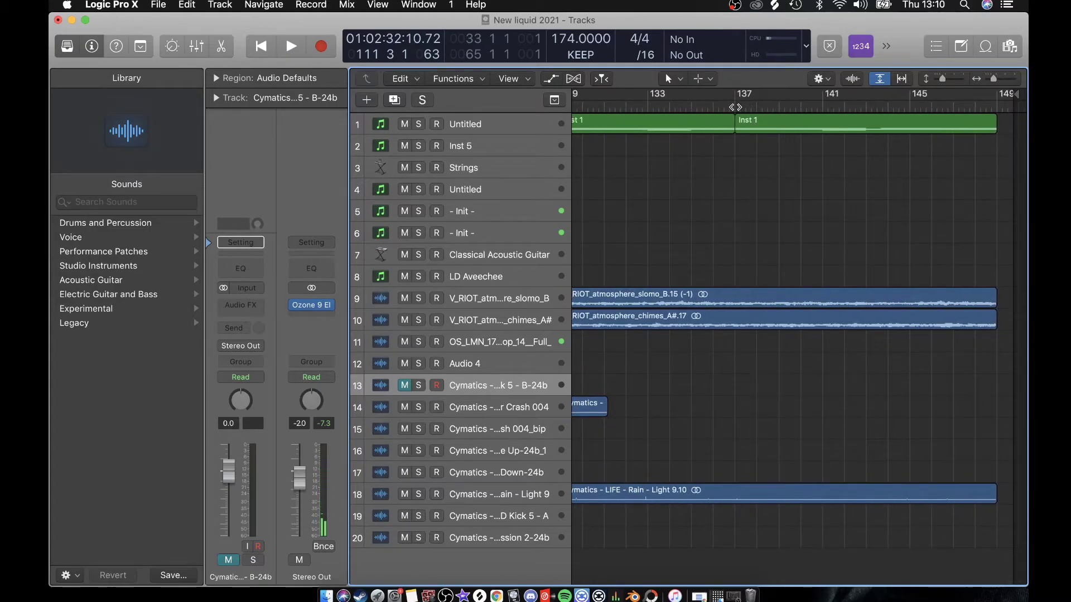
{"action": "left_click", "coordinate": [519, 124]}
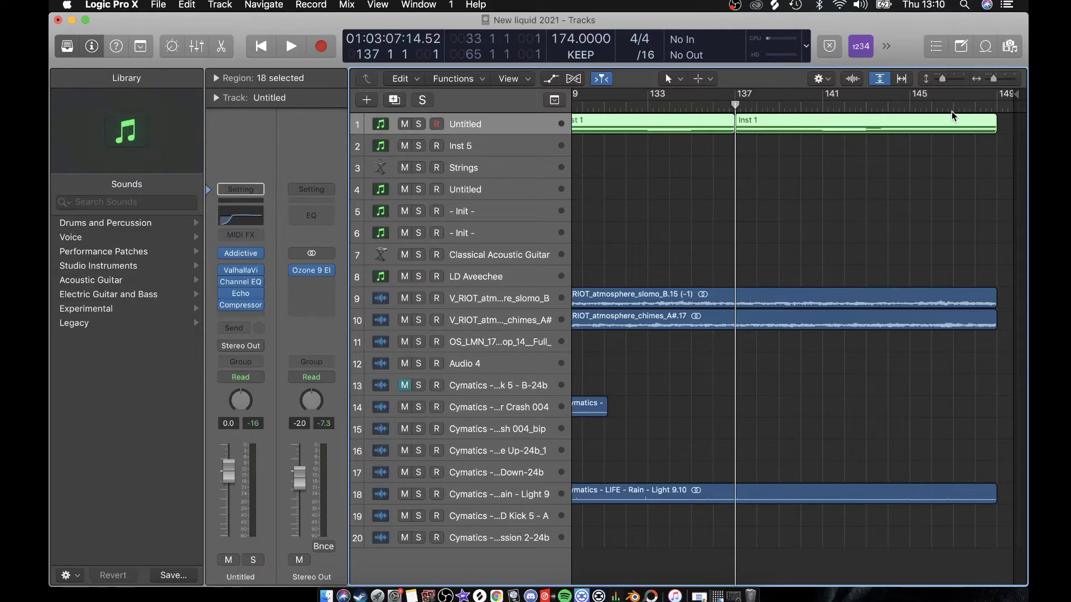
{"action": "double_click", "coordinate": [936, 130]}
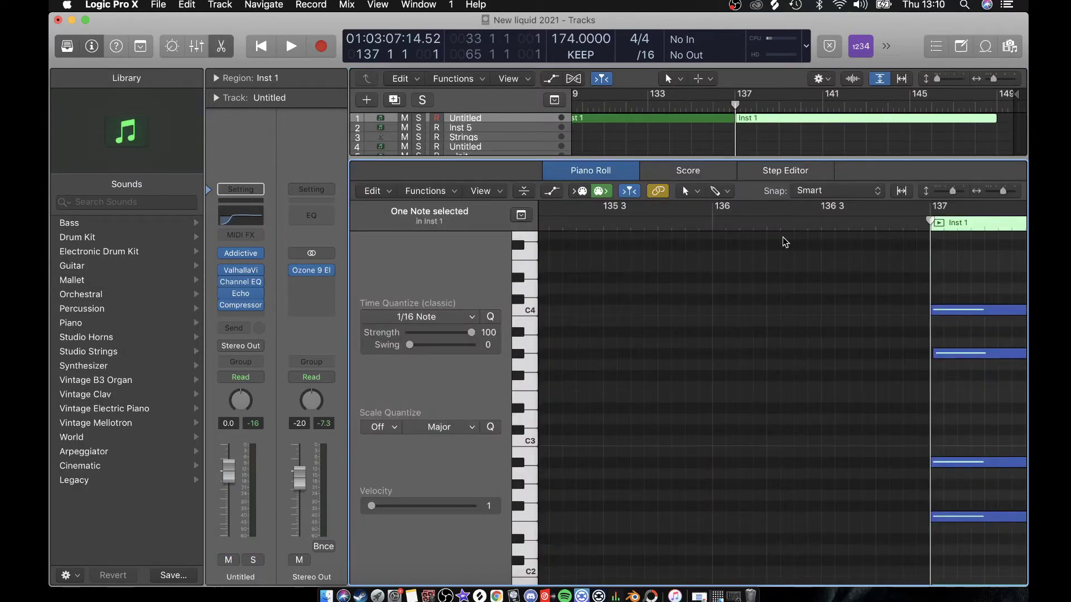
{"action": "key", "text": "z"}
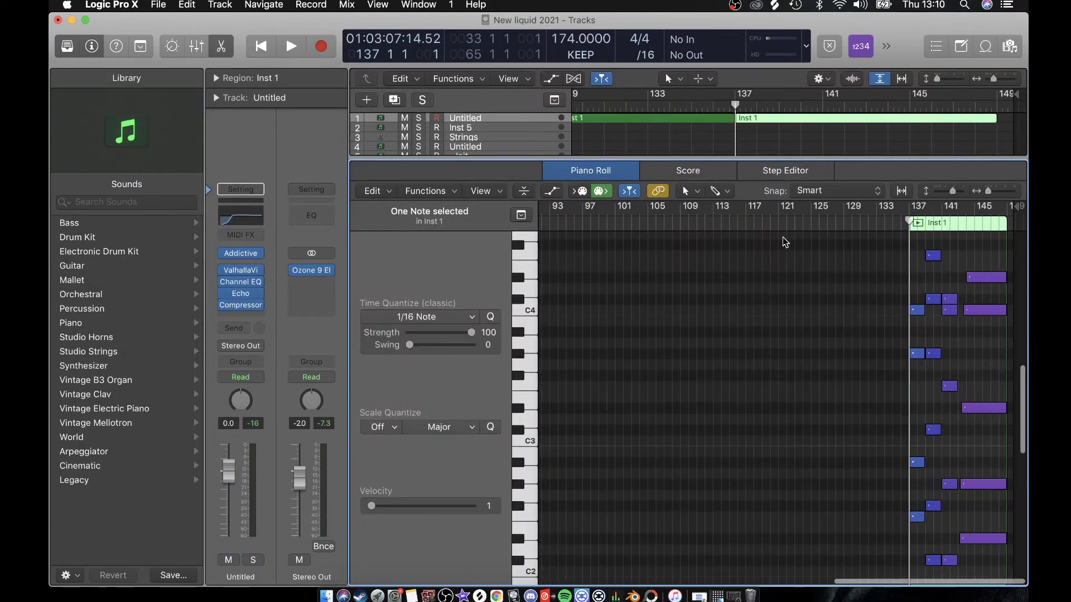
{"action": "left_click", "coordinate": [934, 197]}
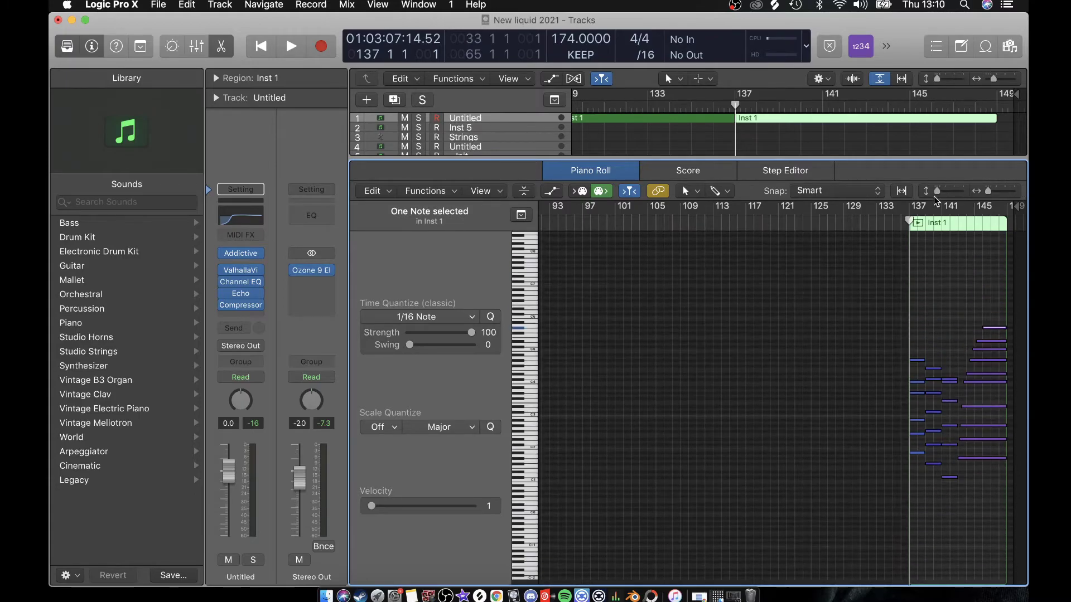
Step: Play the final Inst 1 region from bar 137 at a higher system volume, and stop playback after the rising end notes
{"action": "key", "text": "space"}
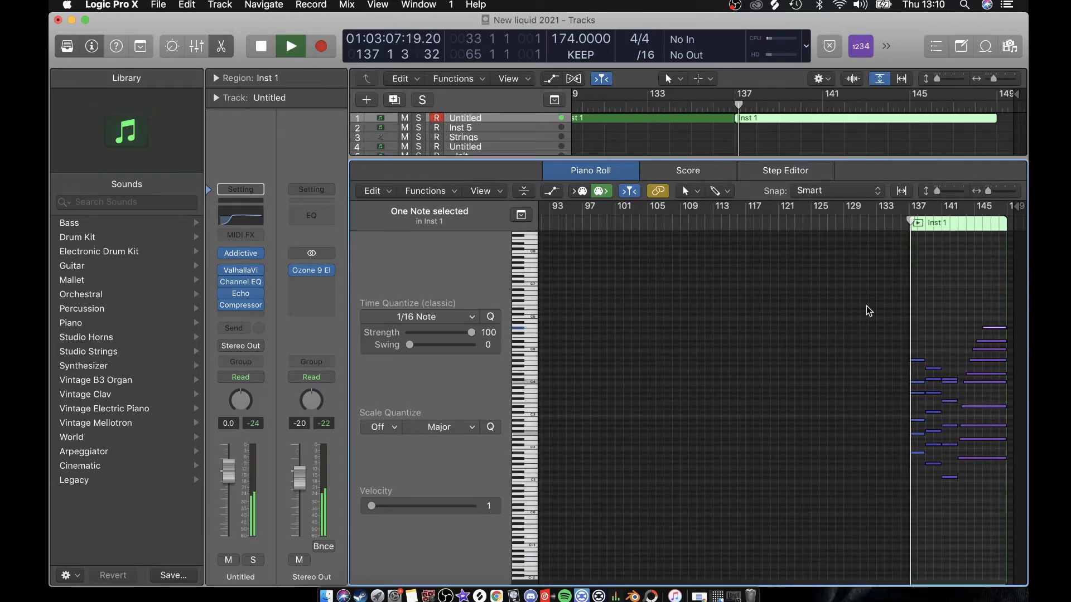
{"action": "key", "text": "XF86AudioRaiseVolume"}
{"action": "key", "text": "z"}
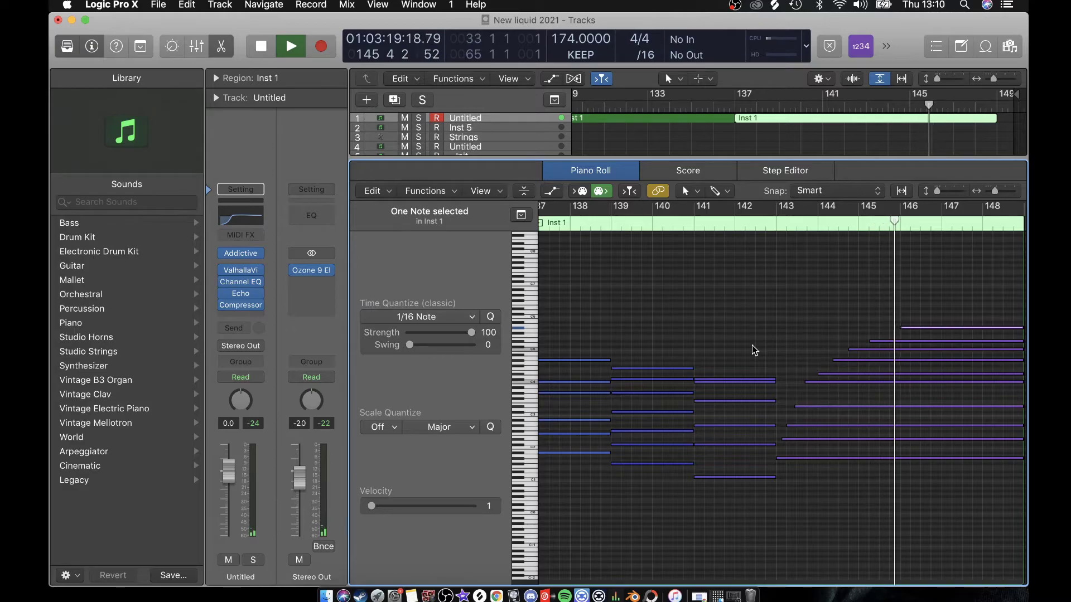
{"action": "key", "text": "space"}
Step: Close the Piano Roll, clear the region selection and return the playhead to bar 1 with the whole arrangement in view
{"action": "key", "text": "p"}
{"action": "left_click", "coordinate": [842, 428]}
{"action": "key", "text": "Return"}
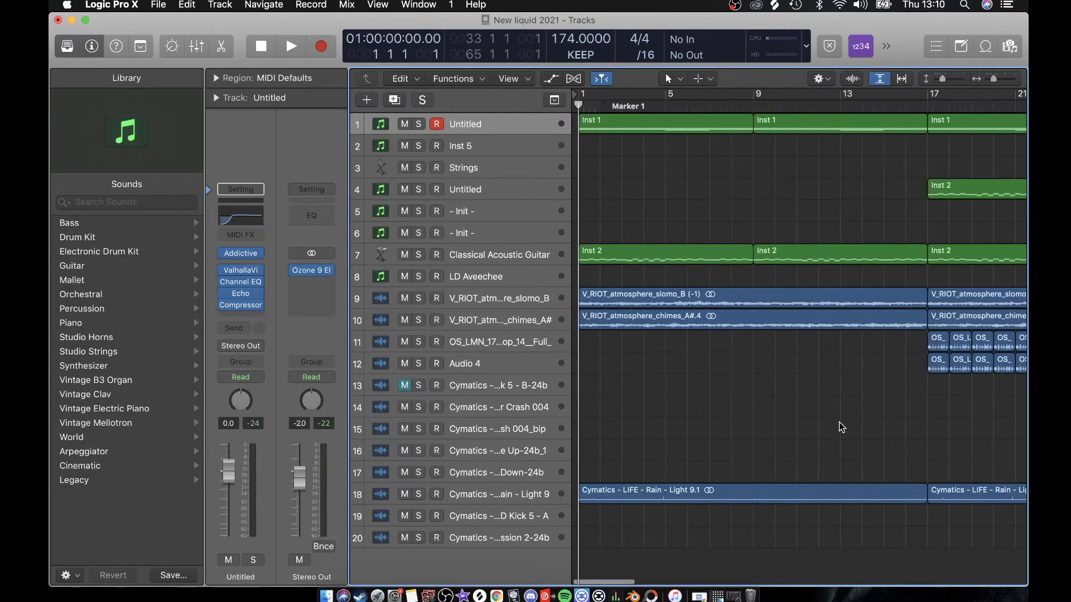
{"action": "key", "text": "z"}
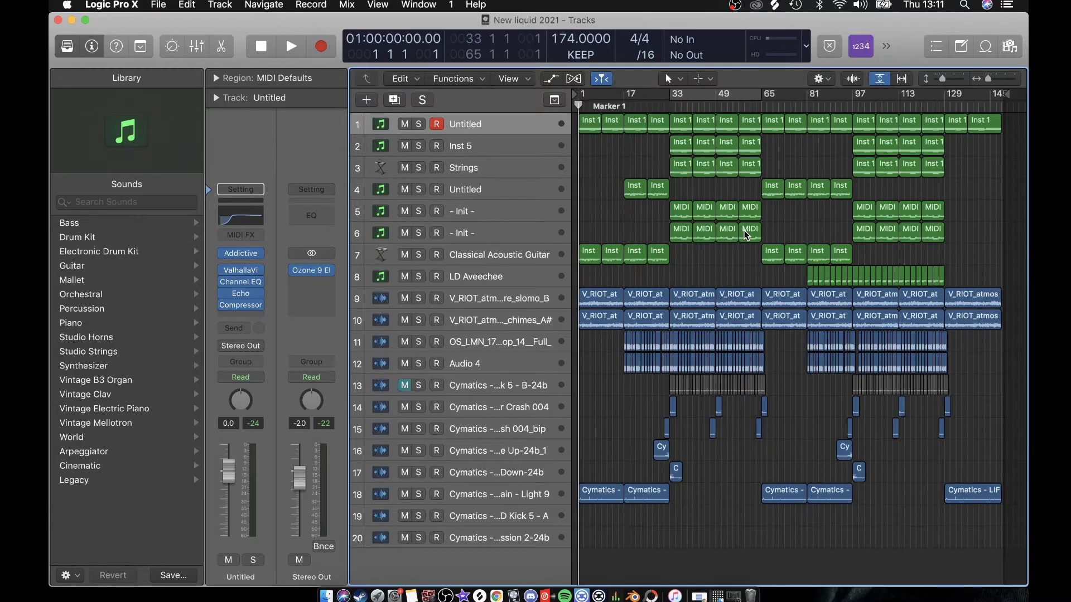
Step: Raise the system volume and close the New liquid 2021 project
{"action": "key", "text": "F12"}
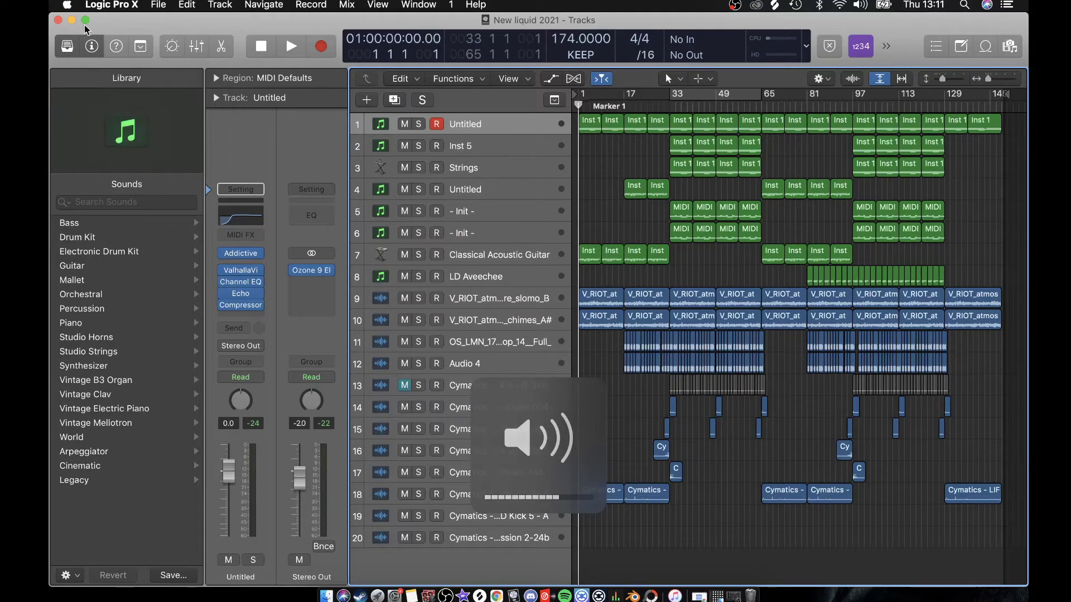
{"action": "left_click", "coordinate": [58, 20]}
{"action": "left_click", "coordinate": [275, 358]}
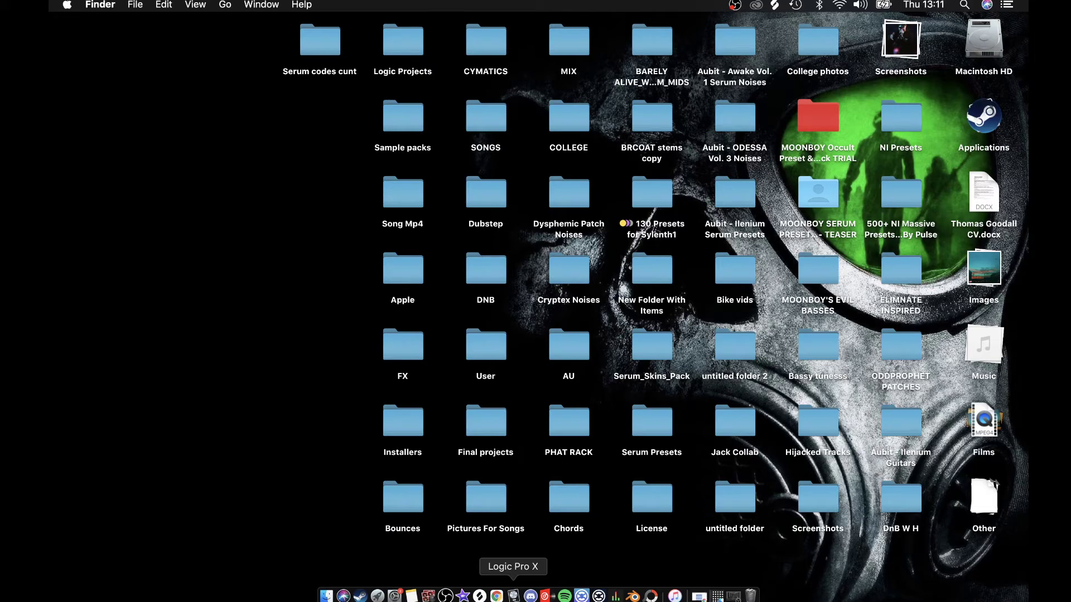
Step: Open the Evolve.logicx project from the recent files in Logic Pro X
{"action": "right_click", "coordinate": [513, 596]}
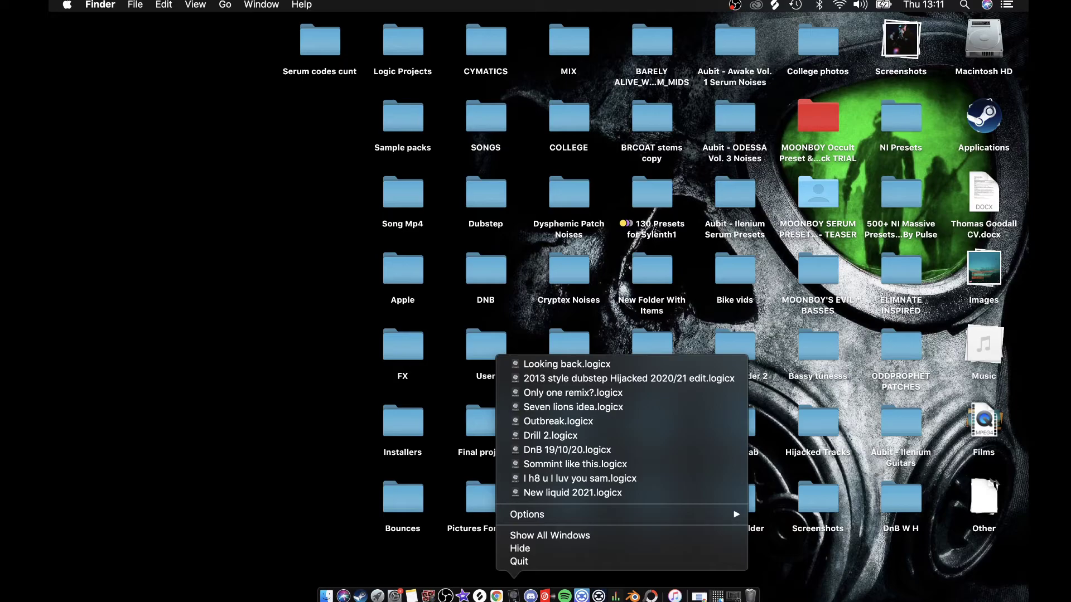
{"action": "left_click", "coordinate": [513, 596]}
{"action": "left_click", "coordinate": [514, 596]}
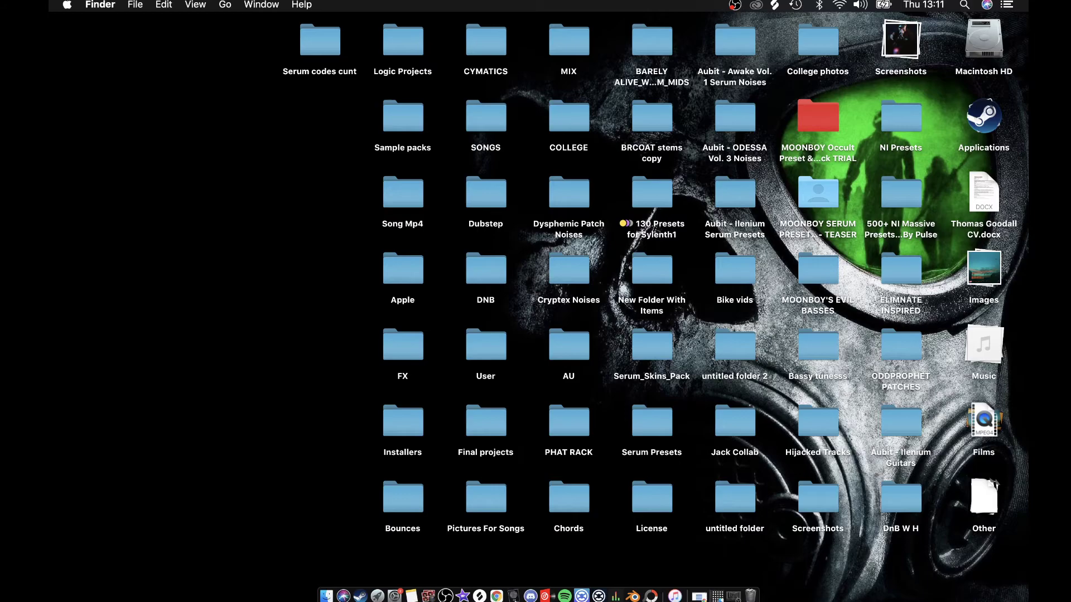
{"action": "left_click", "coordinate": [159, 4]}
{"action": "left_click", "coordinate": [180, 49]}
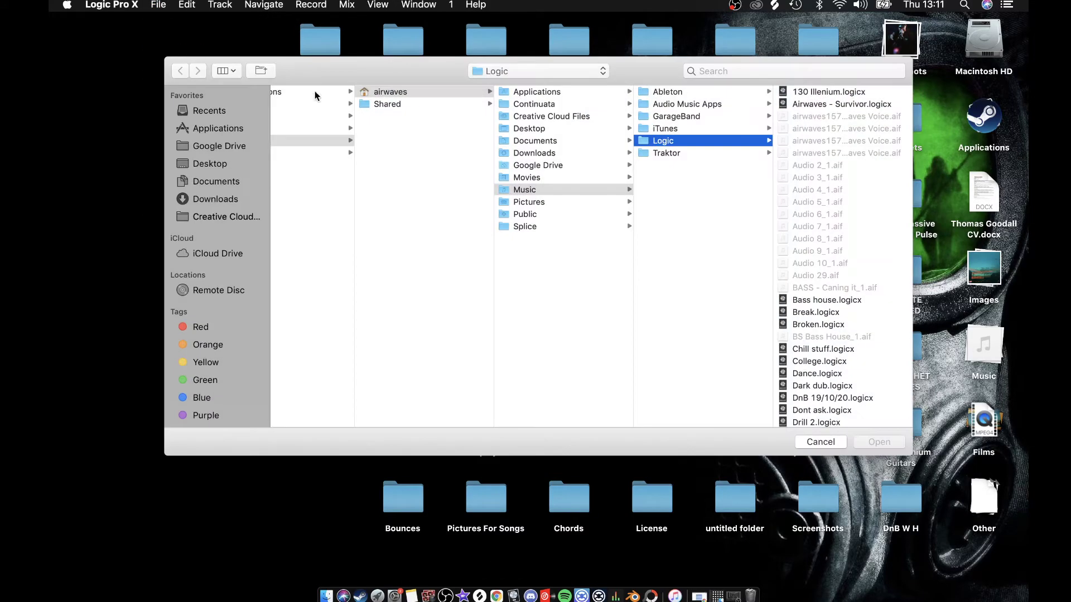
{"action": "left_click", "coordinate": [192, 111]}
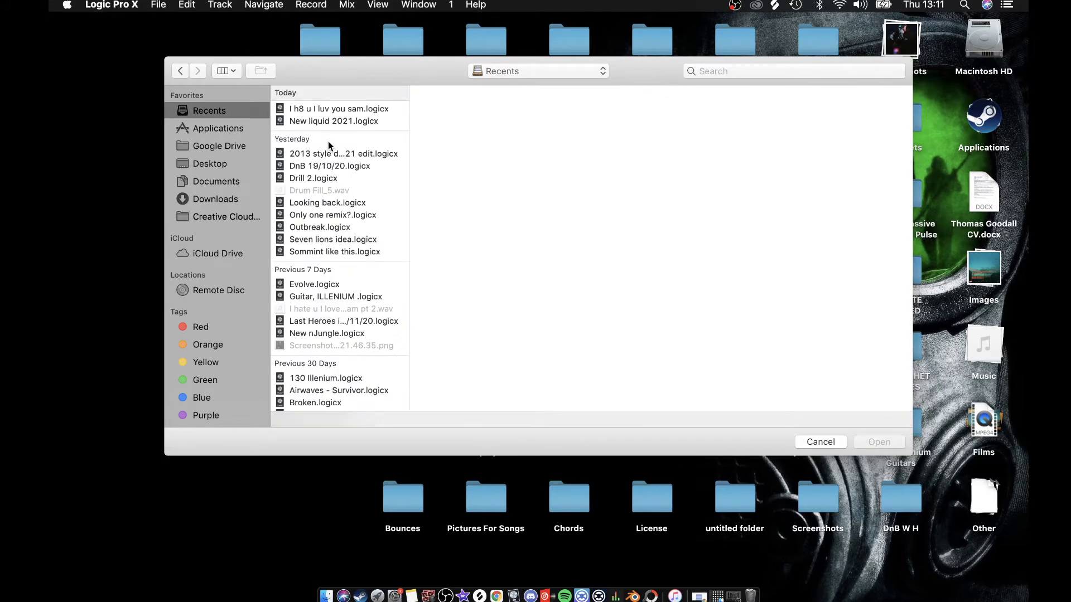
{"action": "scroll", "coordinate": [339, 134], "scroll_direction": "down", "scroll_amount": 10}
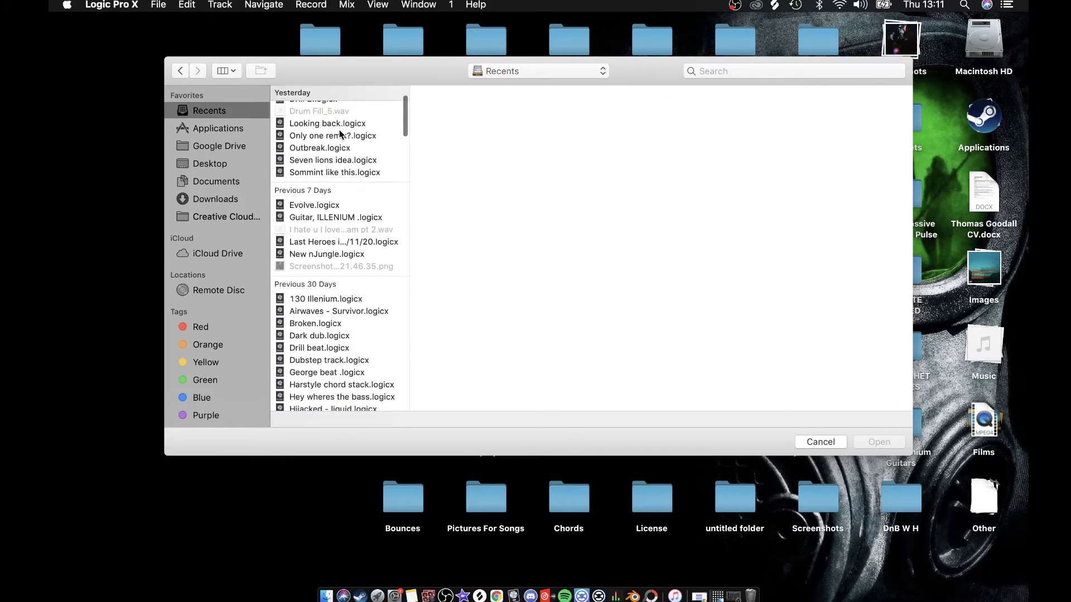
{"action": "left_click", "coordinate": [339, 153]}
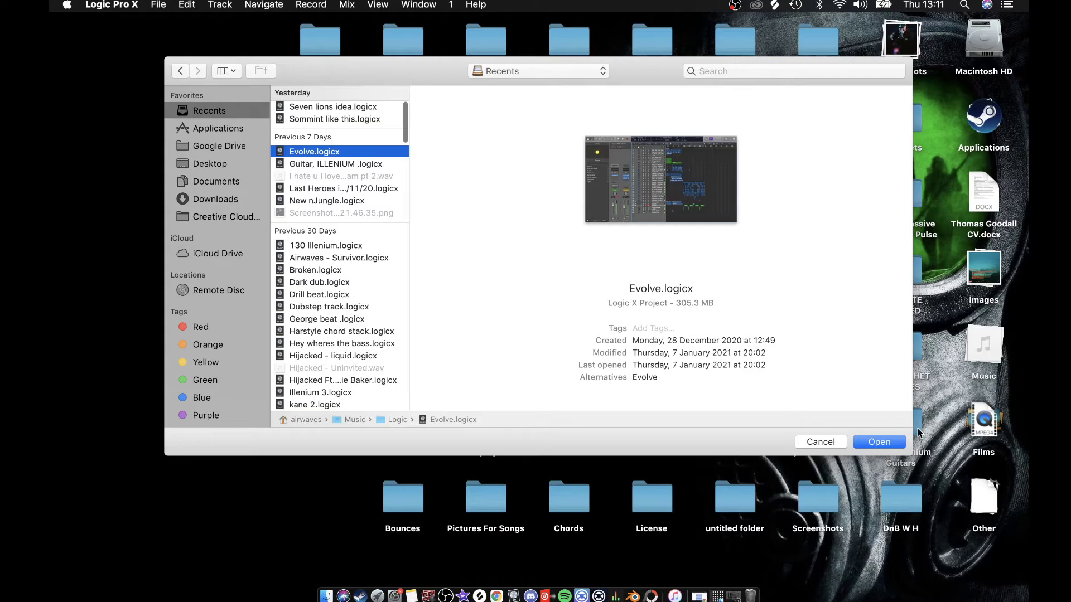
{"action": "left_click", "coordinate": [892, 442]}
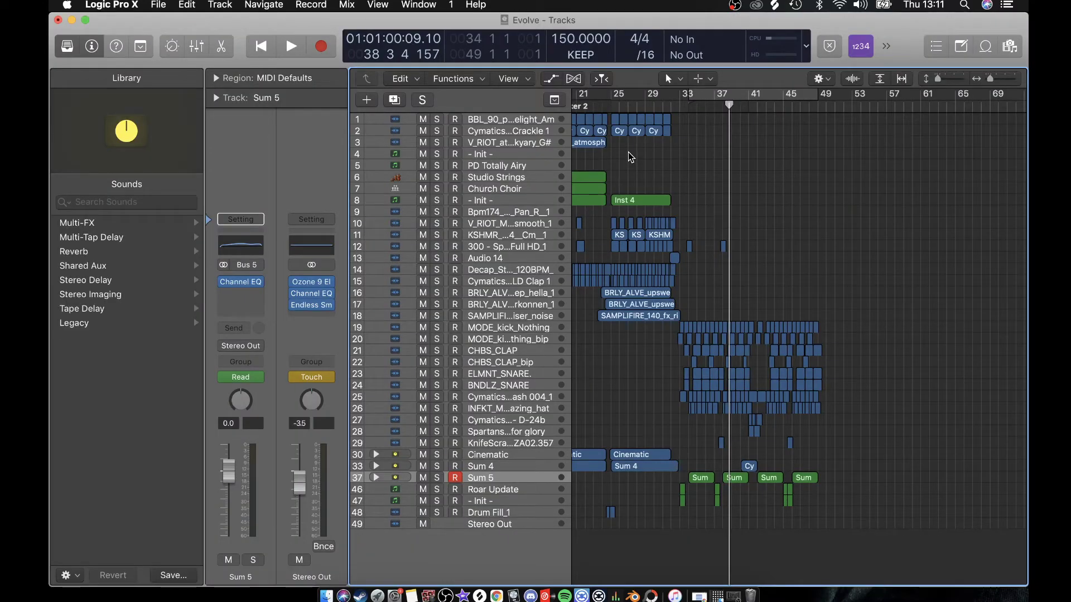
Step: Expand the Sum 5 track stack to inspect its layers, collapse it and show the Evolve arrangement from bar 1
{"action": "left_click", "coordinate": [376, 478]}
{"action": "scroll", "coordinate": [377, 478], "scroll_direction": "down", "scroll_amount": 3}
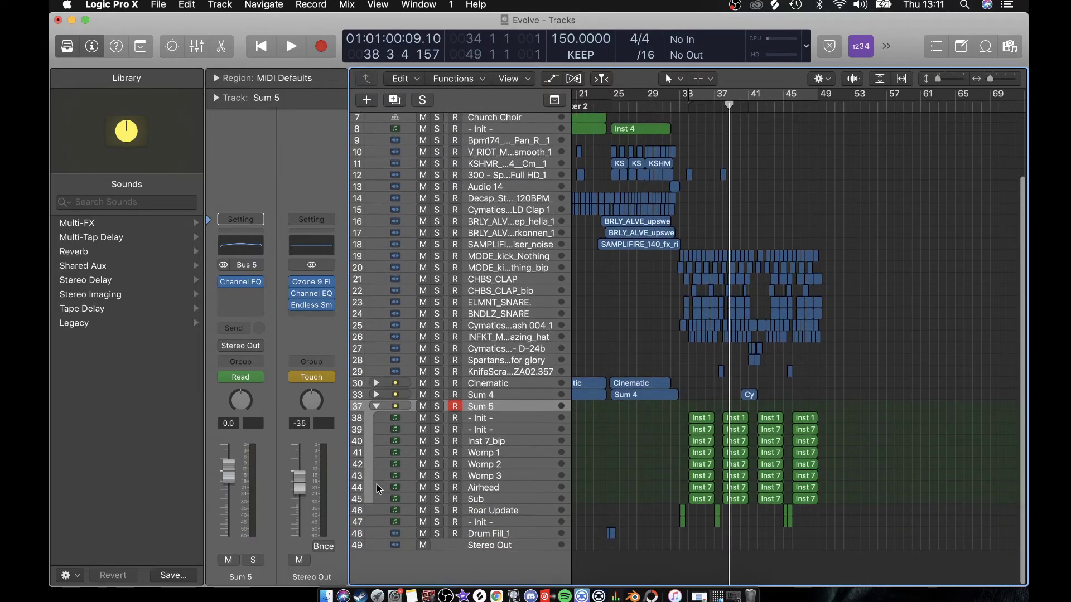
{"action": "left_click", "coordinate": [377, 406]}
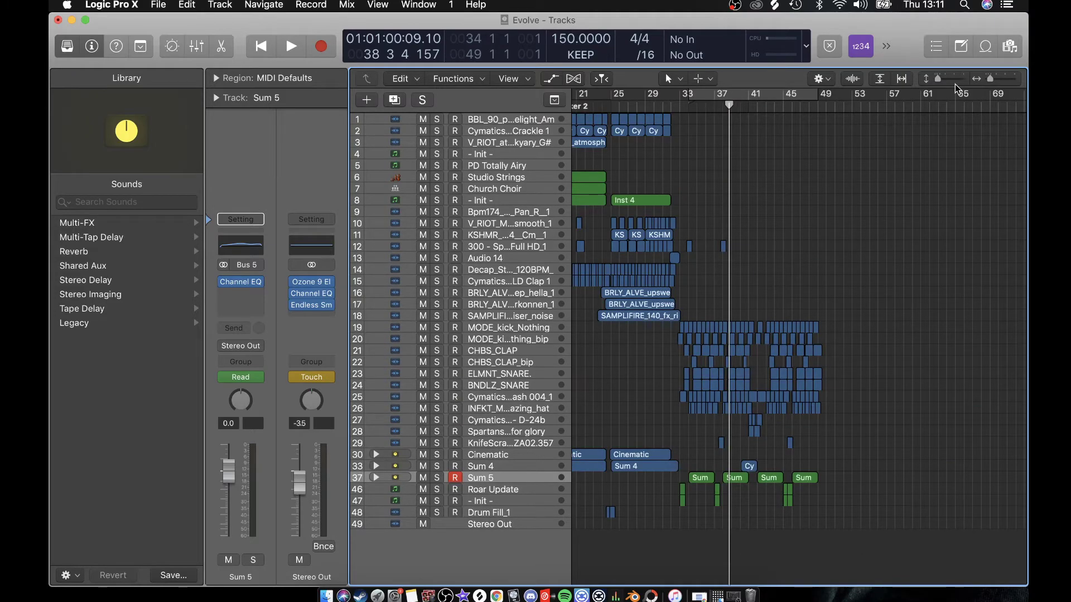
{"action": "scroll", "coordinate": [769, 228], "scroll_direction": "left", "scroll_amount": 10}
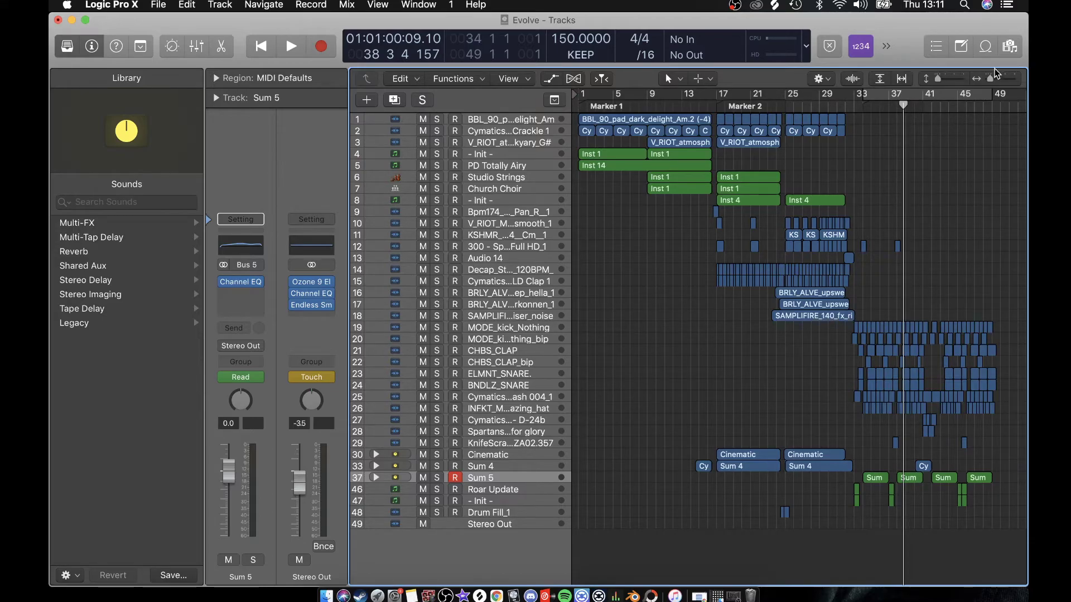
Step: Enlarge the tracks and timeline around bar 33, select the 300 vocal sample track and widen the track header column slightly
{"action": "left_click", "coordinate": [955, 81]}
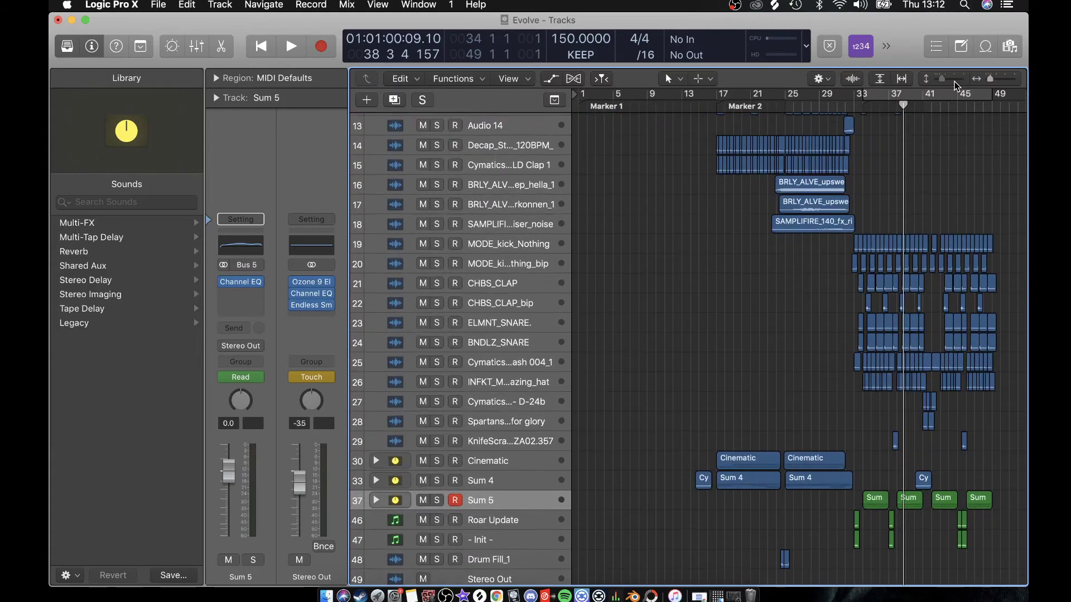
{"action": "scroll", "coordinate": [778, 309], "scroll_direction": "up", "scroll_amount": 10}
{"action": "scroll", "coordinate": [778, 309], "scroll_direction": "down", "scroll_amount": 2}
{"action": "scroll", "coordinate": [777, 309], "scroll_direction": "up", "scroll_amount": 10}
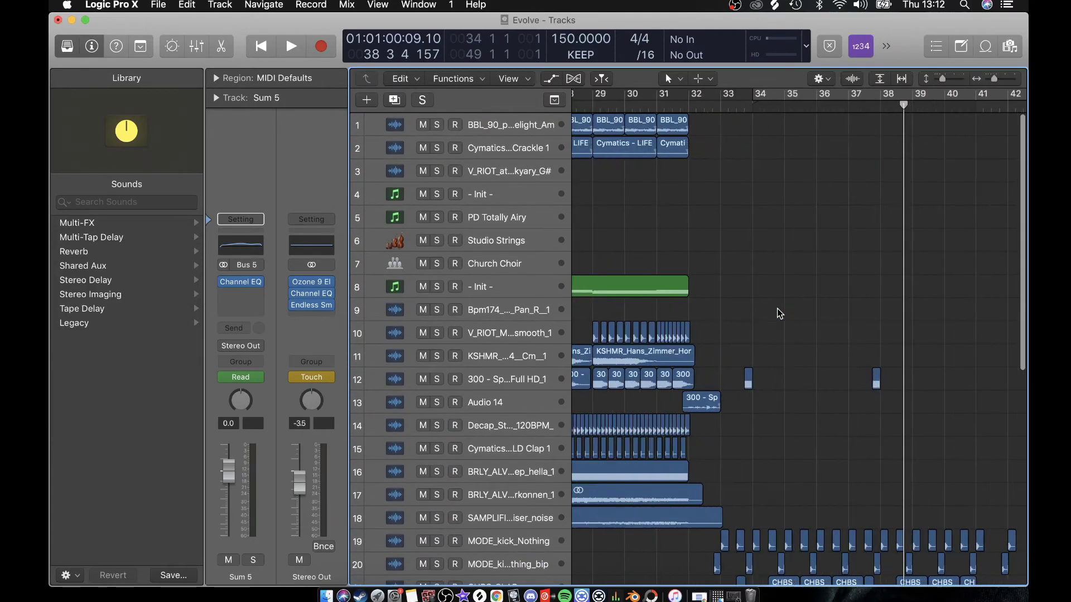
{"action": "scroll", "coordinate": [778, 309], "scroll_direction": "left", "scroll_amount": 2}
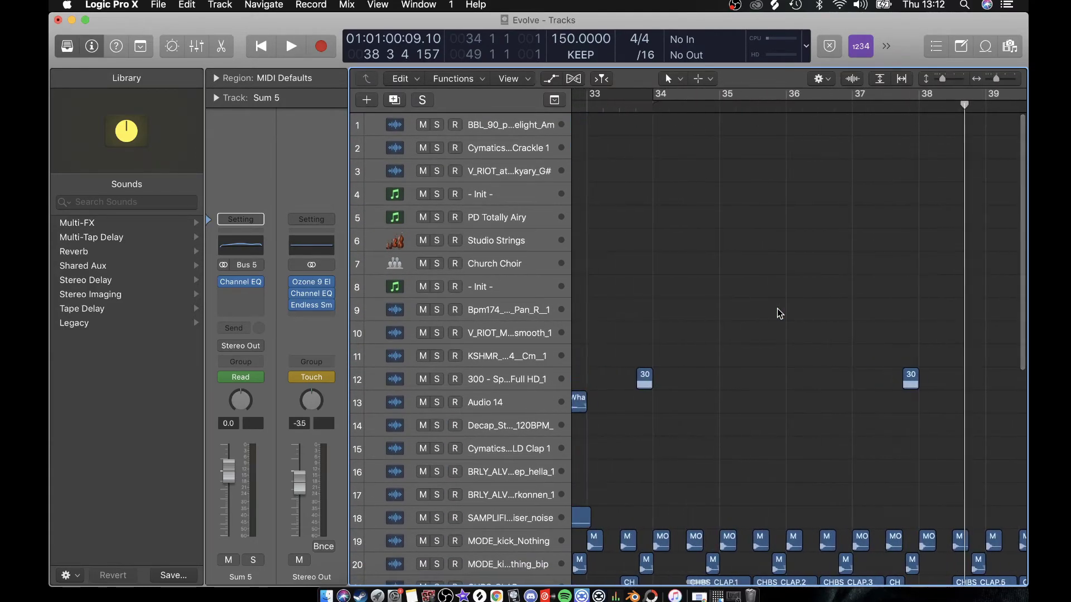
{"action": "left_click", "coordinate": [509, 378]}
{"action": "mouse_move", "coordinate": [571, 381]}
{"action": "left_mouse_down"}
{"action": "mouse_move", "coordinate": [686, 379]}
{"action": "mouse_move", "coordinate": [579, 376]}
{"action": "left_mouse_up"}
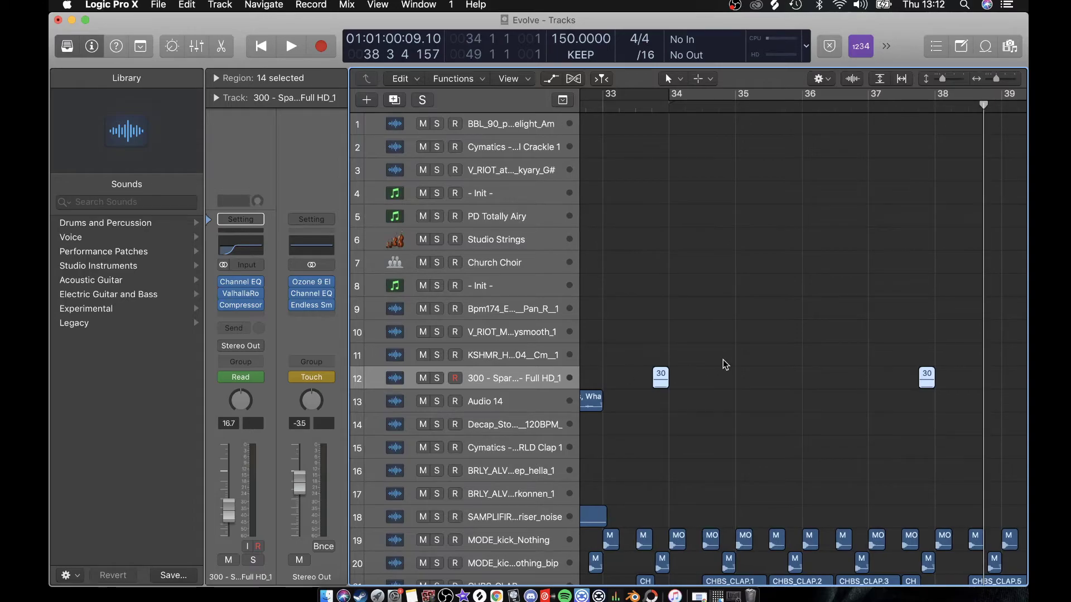
Step: Reduce the track height, clear the region selection and look over the Evolve arrangement from the drop back to the intro
{"action": "scroll", "coordinate": [723, 360], "scroll_direction": "down", "scroll_amount": 5}
{"action": "left_click_drag", "start_coordinate": [941, 82], "coordinate": [936, 81]}
{"action": "scroll", "coordinate": [878, 162], "scroll_direction": "up", "scroll_amount": 3}
{"action": "left_click", "coordinate": [752, 173]}
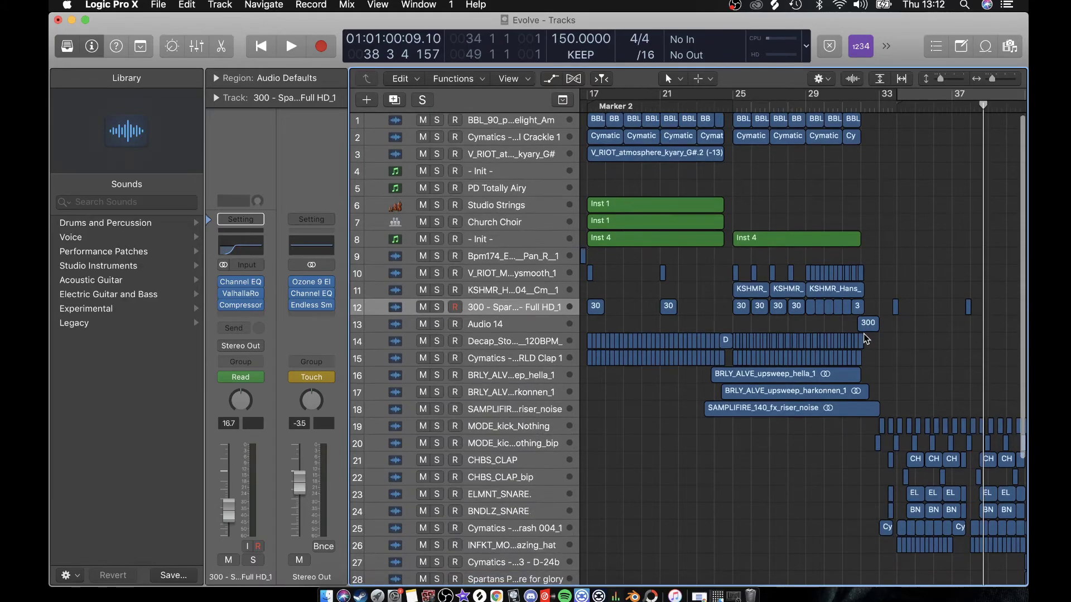
{"action": "scroll", "coordinate": [863, 333], "scroll_direction": "down", "scroll_amount": 5}
{"action": "scroll", "coordinate": [864, 333], "scroll_direction": "up", "scroll_amount": 6}
{"action": "scroll", "coordinate": [864, 333], "scroll_direction": "down", "scroll_amount": 5}
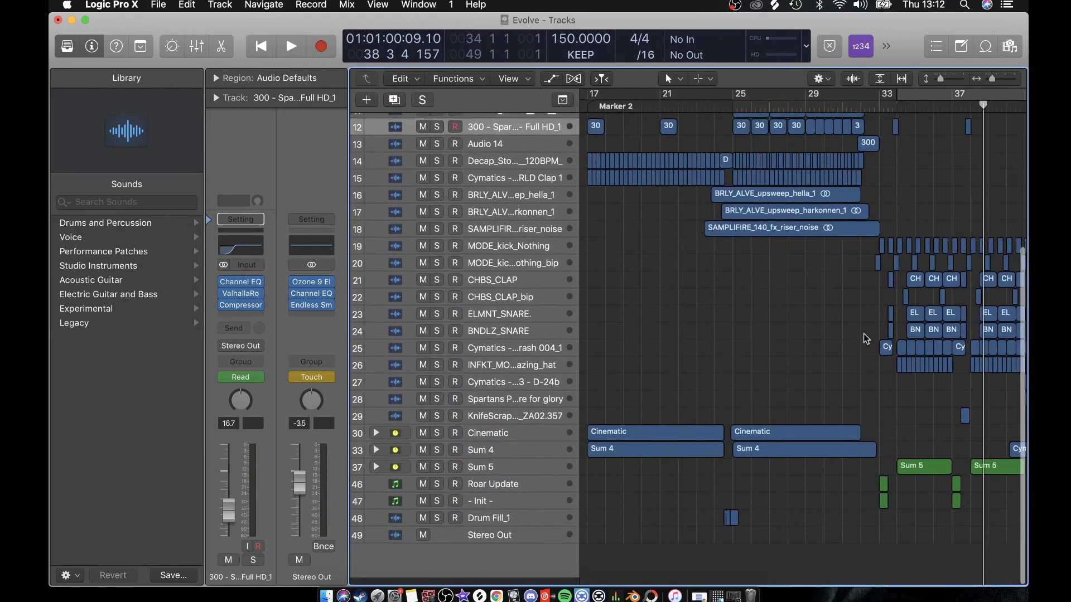
{"action": "scroll", "coordinate": [863, 334], "scroll_direction": "right", "scroll_amount": 2}
{"action": "scroll", "coordinate": [865, 338], "scroll_direction": "left", "scroll_amount": 8}
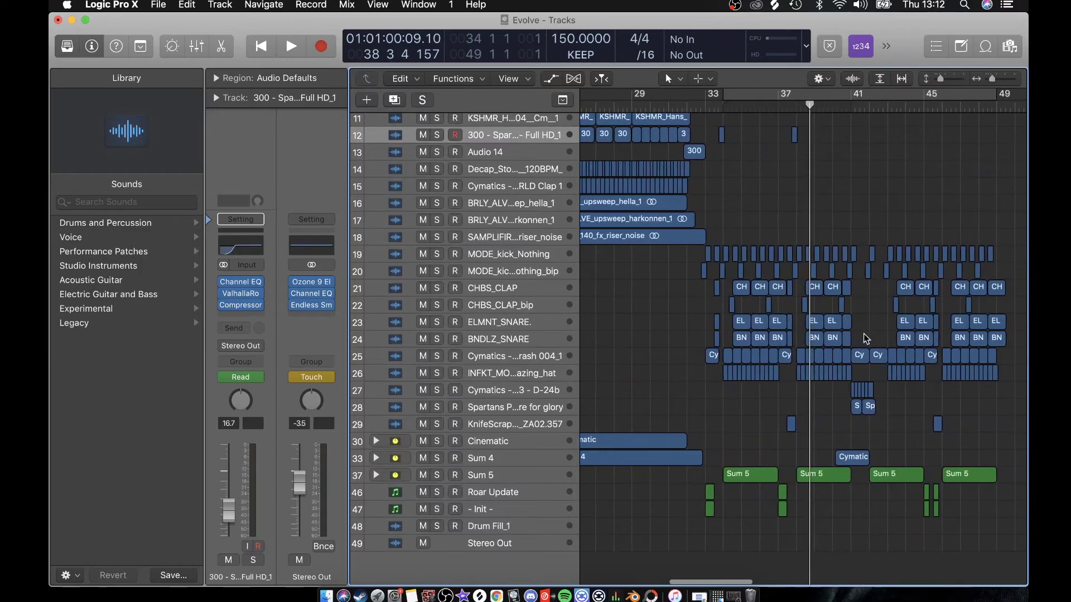
{"action": "scroll", "coordinate": [853, 377], "scroll_direction": "up", "scroll_amount": 6}
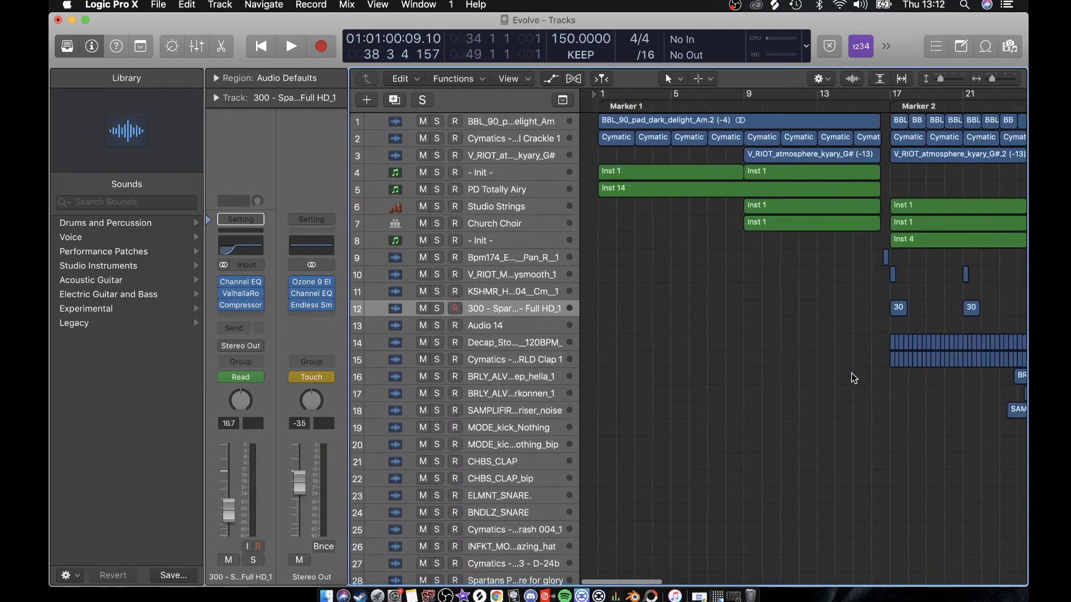
Step: Play the Evolve intro from bar 1 and stop playback after bar 6
{"action": "key", "text": "Return"}
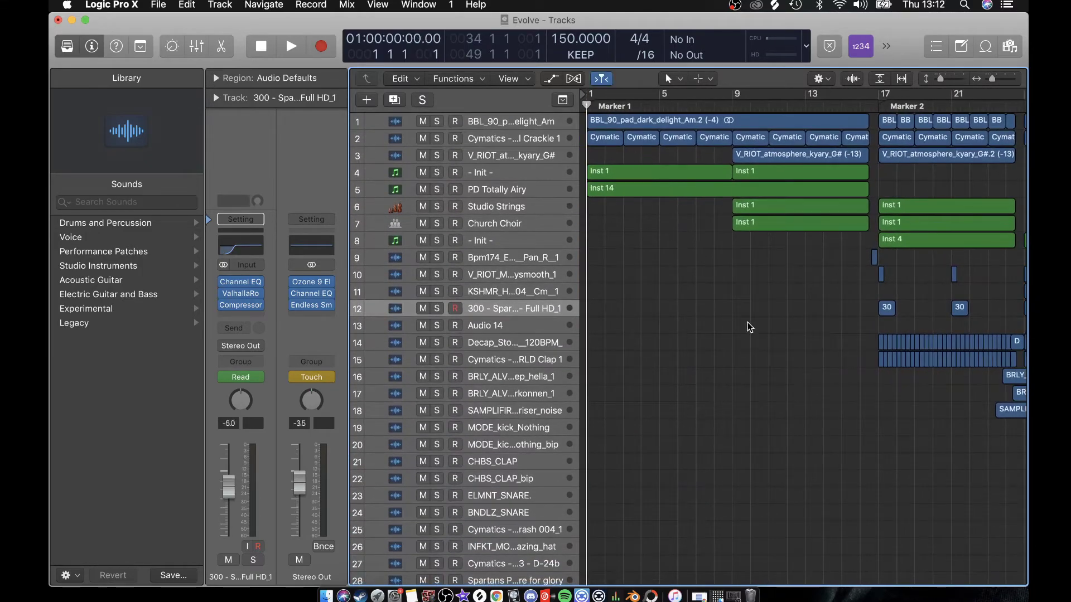
{"action": "key", "text": "space"}
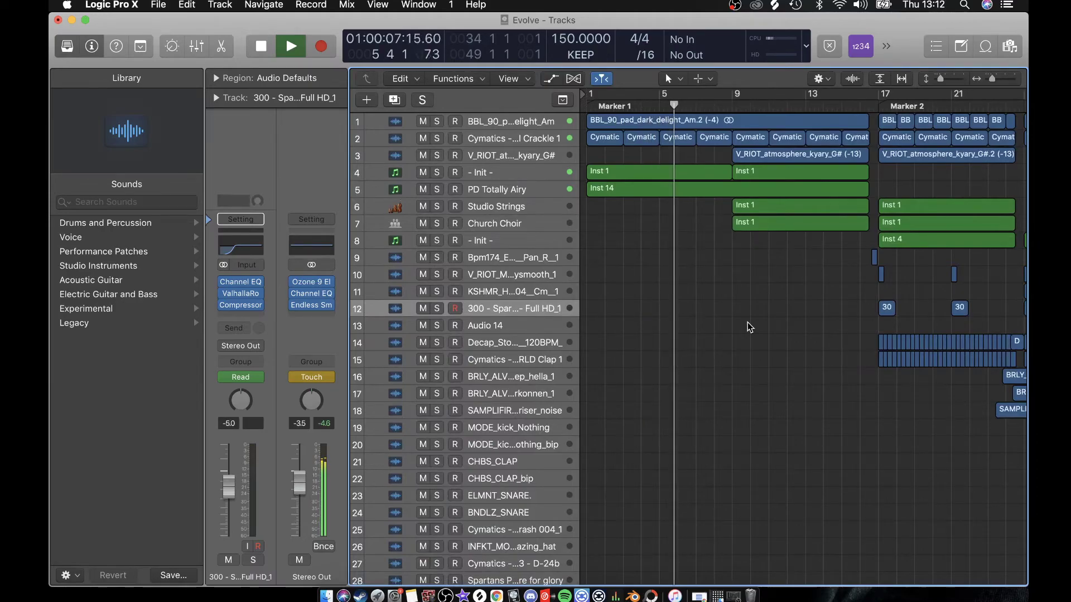
{"action": "key", "text": "space"}
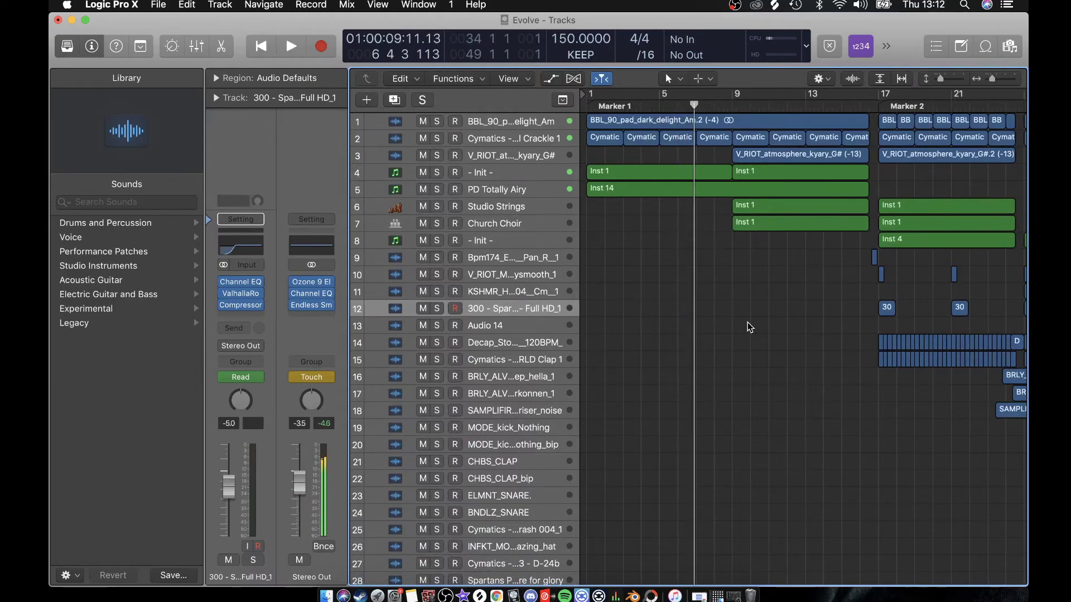
{"action": "scroll", "coordinate": [750, 327], "scroll_direction": "right", "scroll_amount": 5}
{"action": "scroll", "coordinate": [749, 327], "scroll_direction": "left", "scroll_amount": 5}
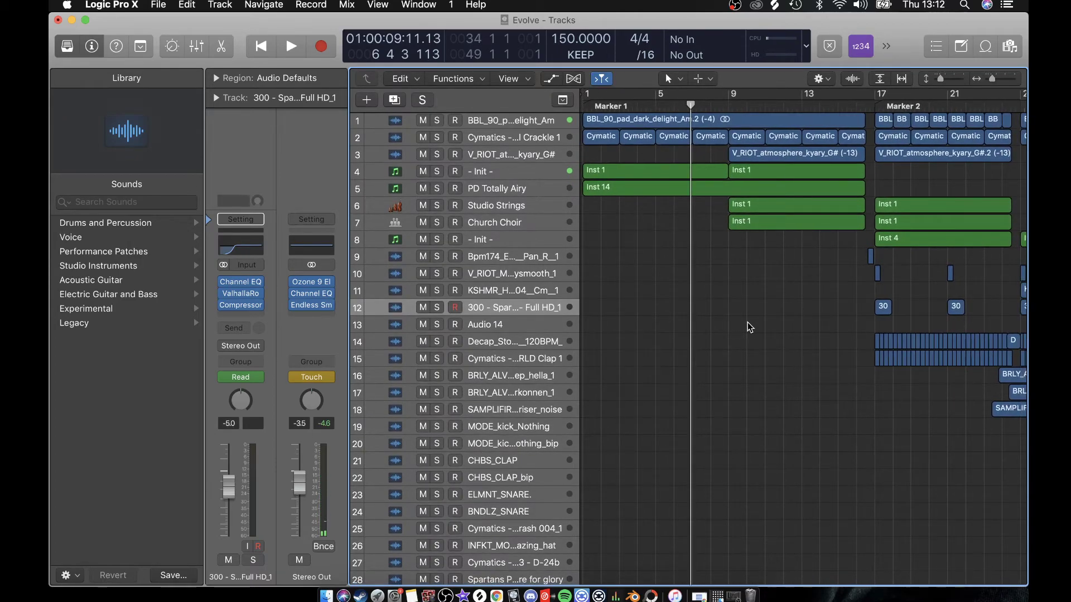
Step: Play from just before Marker 2 into the section, solo the 300 sample track for a moment, unsolo it and stop playback
{"action": "scroll", "coordinate": [749, 328], "scroll_direction": "right", "scroll_amount": 3}
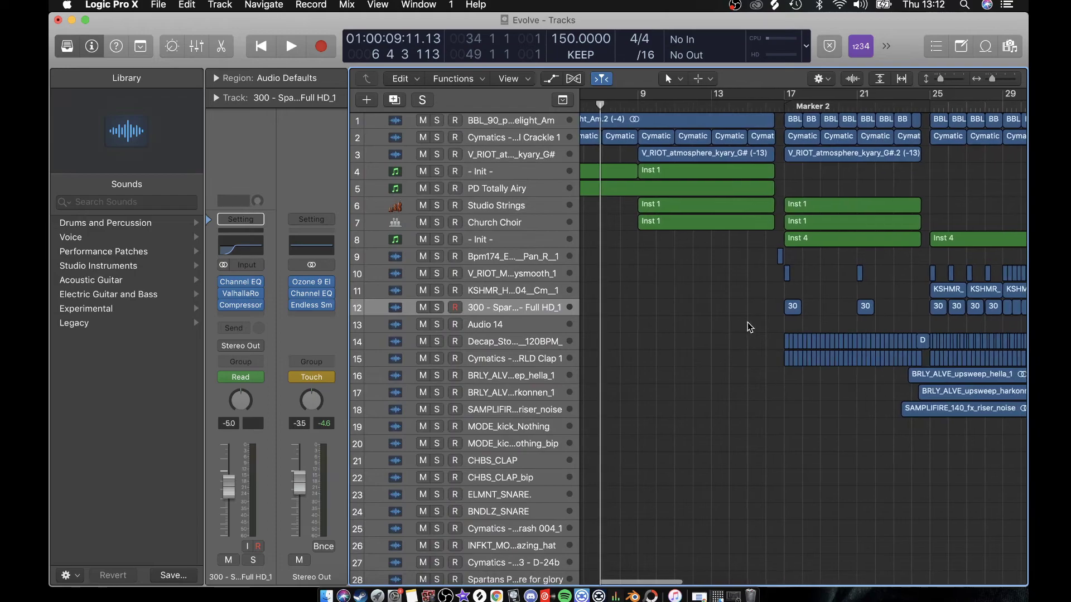
{"action": "left_click", "coordinate": [764, 104]}
{"action": "key", "text": "space"}
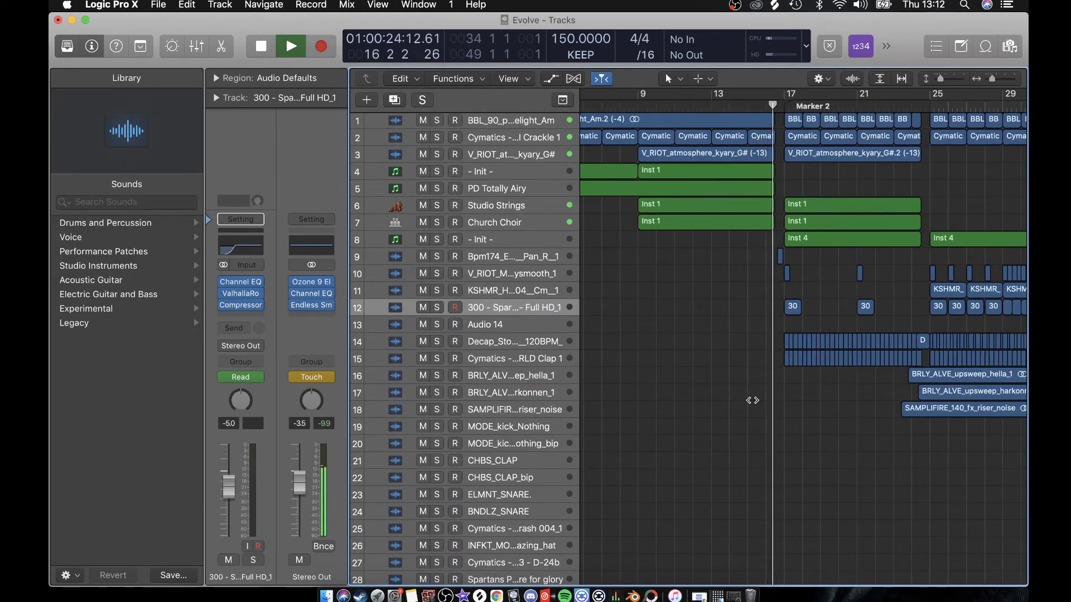
{"action": "scroll", "coordinate": [752, 400], "scroll_direction": "right", "scroll_amount": 3}
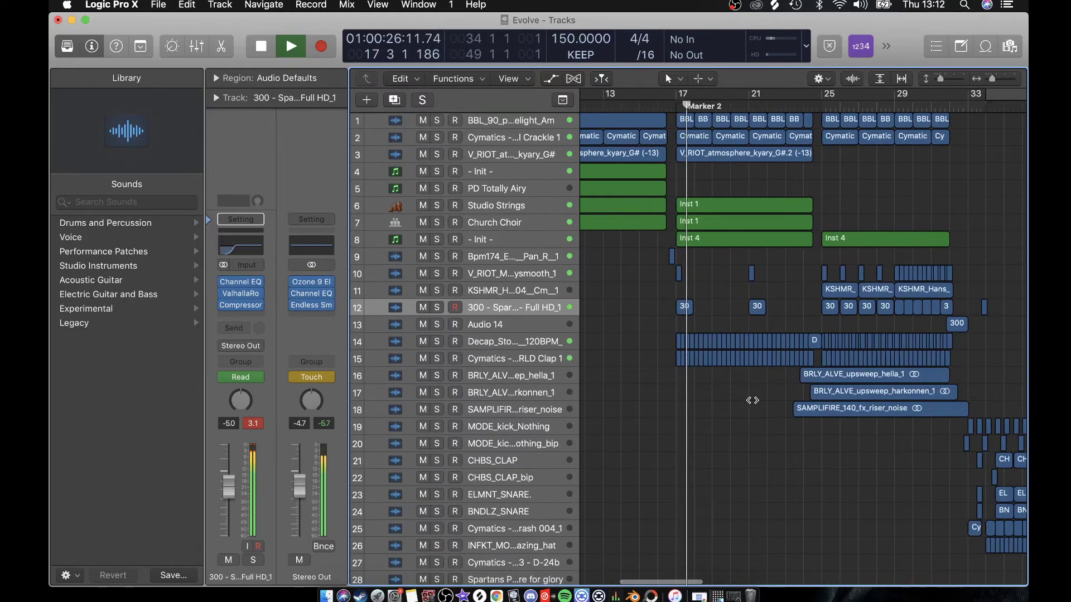
{"action": "left_click", "coordinate": [437, 308]}
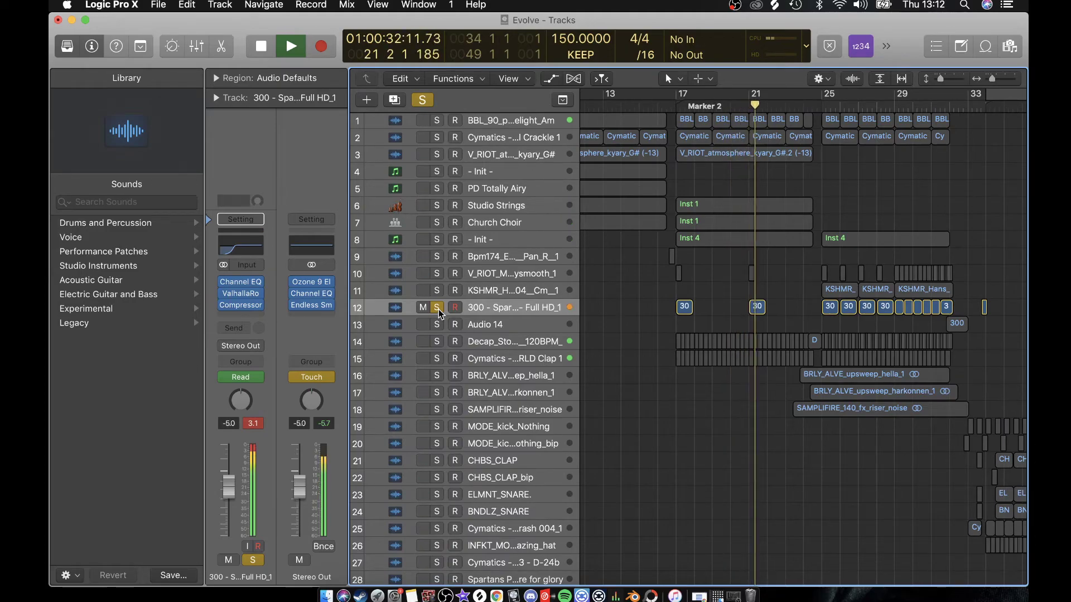
{"action": "left_click", "coordinate": [438, 308]}
{"action": "key", "text": "space"}
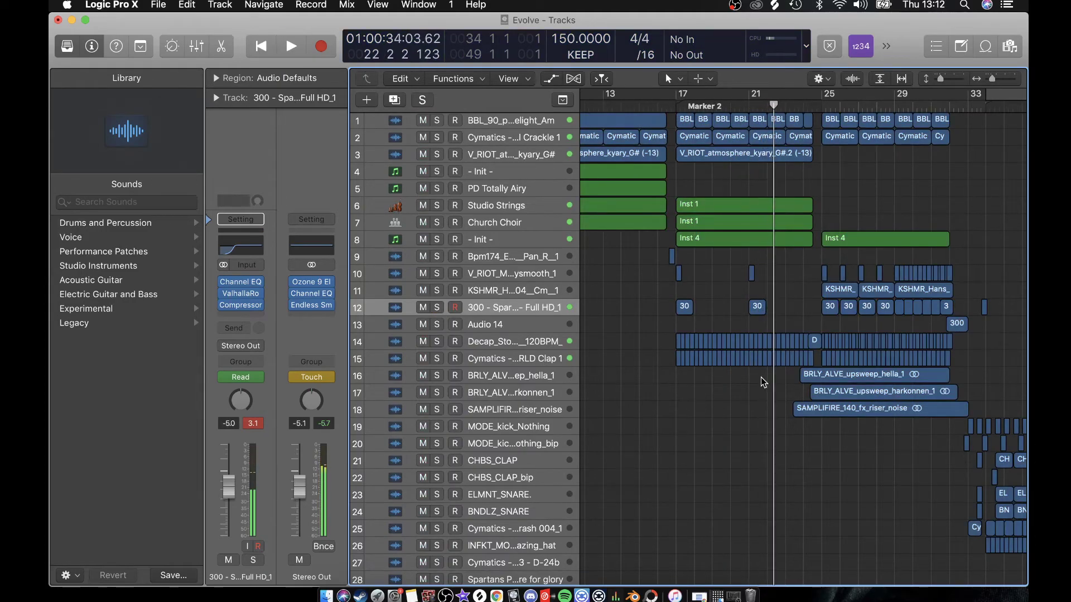
Step: Play the build-up from bar 24, following its layers across the tracks, and stop just before bar 32
{"action": "left_click", "coordinate": [815, 104]}
{"action": "scroll", "coordinate": [815, 181], "scroll_direction": "right", "scroll_amount": 10}
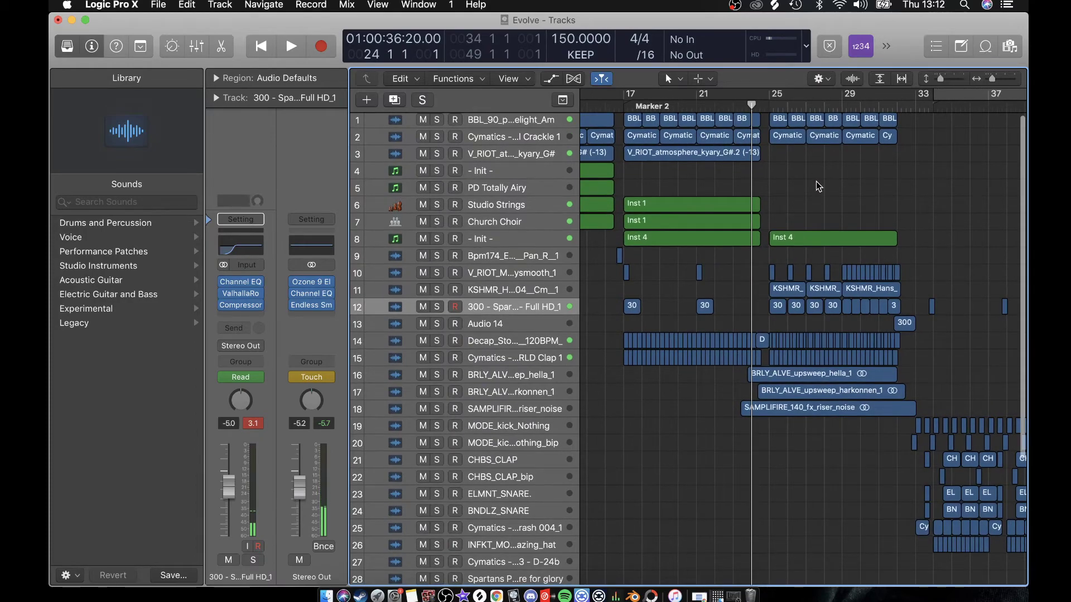
{"action": "key", "text": "space"}
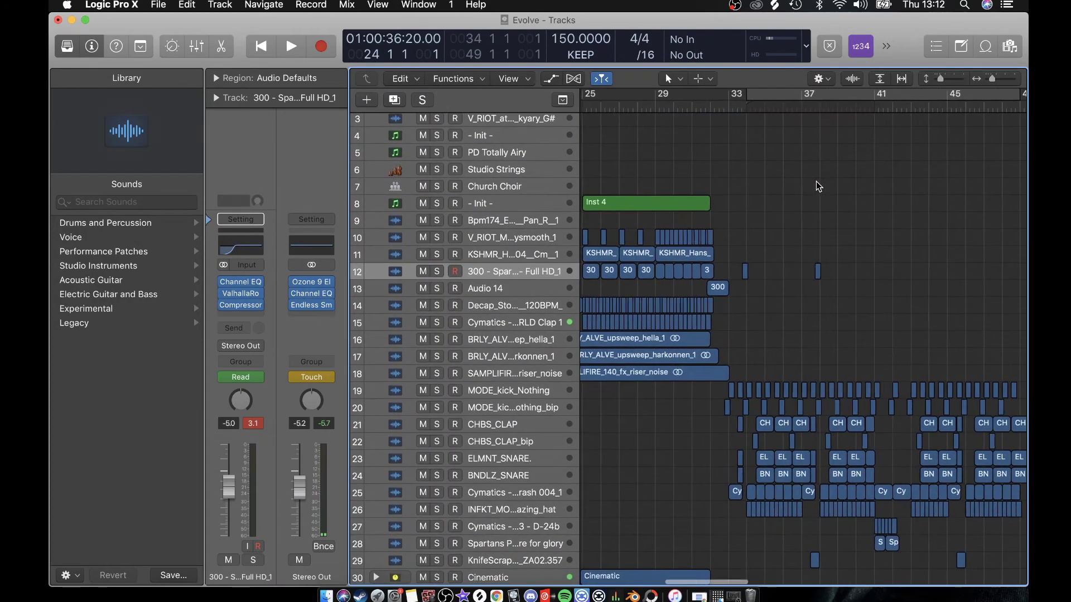
{"action": "scroll", "coordinate": [815, 182], "scroll_direction": "down", "scroll_amount": 5}
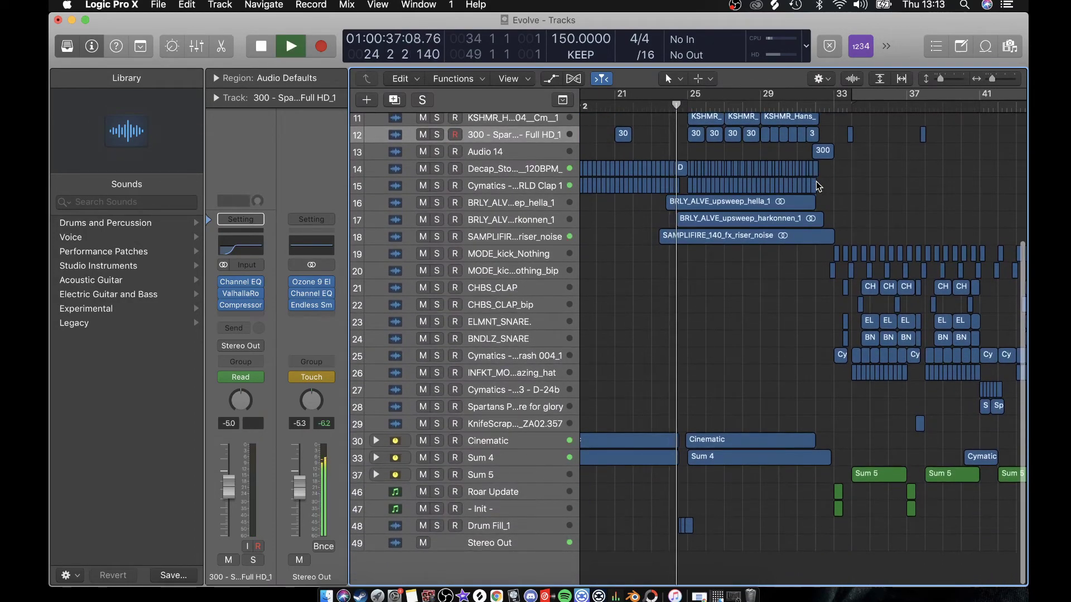
{"action": "scroll", "coordinate": [816, 182], "scroll_direction": "up", "scroll_amount": 5}
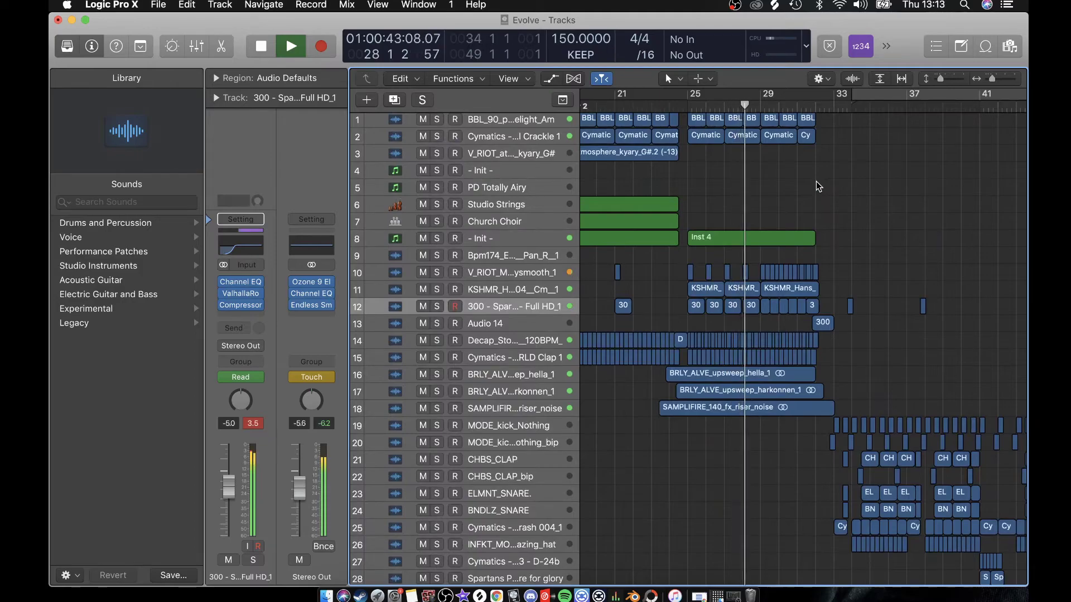
{"action": "scroll", "coordinate": [816, 182], "scroll_direction": "right", "scroll_amount": 5}
{"action": "scroll", "coordinate": [816, 182], "scroll_direction": "down", "scroll_amount": 3}
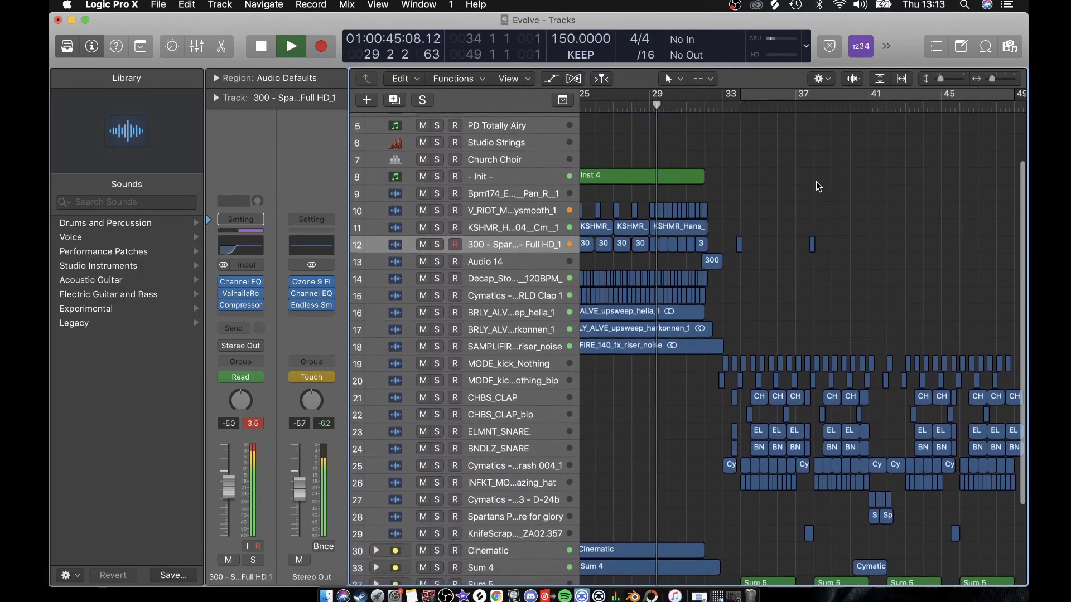
{"action": "scroll", "coordinate": [817, 186], "scroll_direction": "down", "scroll_amount": 2}
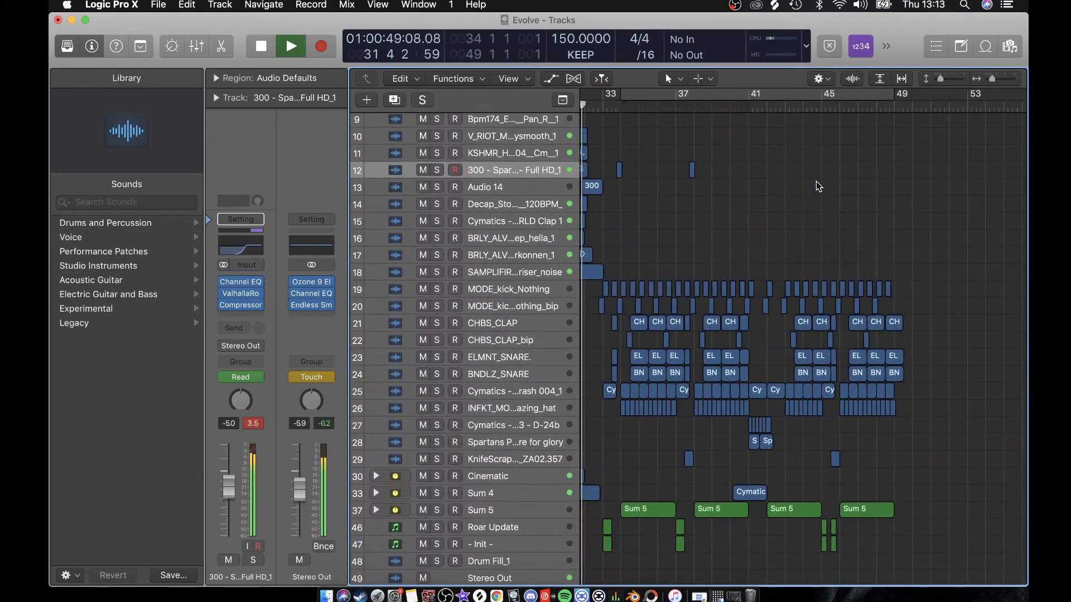
{"action": "key", "text": "space"}
Step: Set the playhead to bar 32 and examine the enlarged start of the drop and its drum and bass regions
{"action": "scroll", "coordinate": [574, 110], "scroll_direction": "left", "scroll_amount": 2}
{"action": "key", "text": "super+Right"}
{"action": "key", "text": "super+Right"}
{"action": "key", "text": "super+Right"}
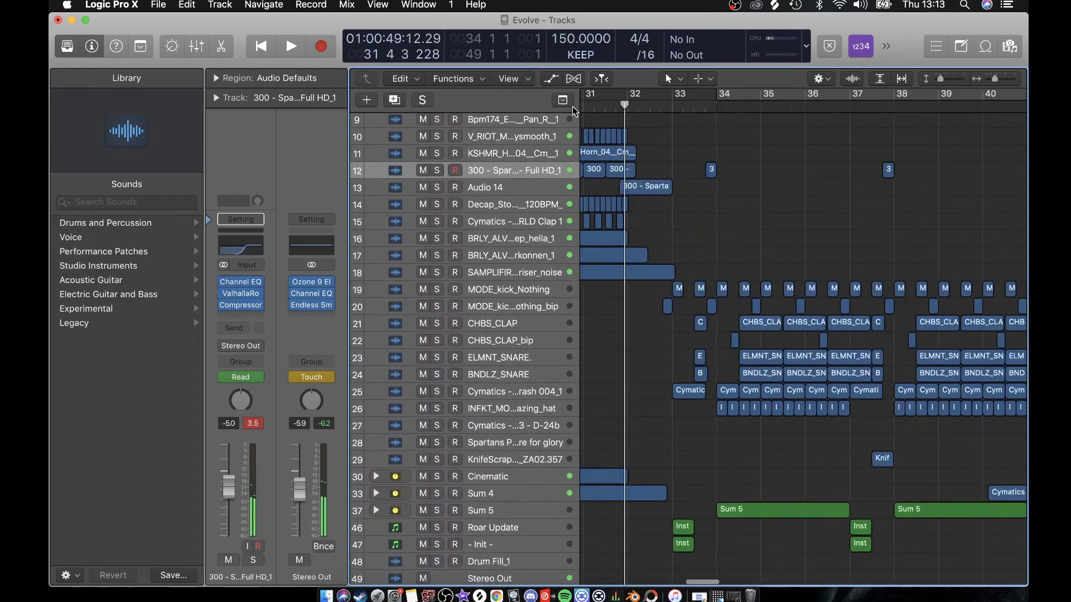
{"action": "left_click", "coordinate": [630, 110]}
{"action": "key", "text": "space"}
{"action": "key", "text": "space"}
{"action": "scroll", "coordinate": [784, 229], "scroll_direction": "down", "scroll_amount": 1}
{"action": "scroll", "coordinate": [784, 229], "scroll_direction": "down", "scroll_amount": 2}
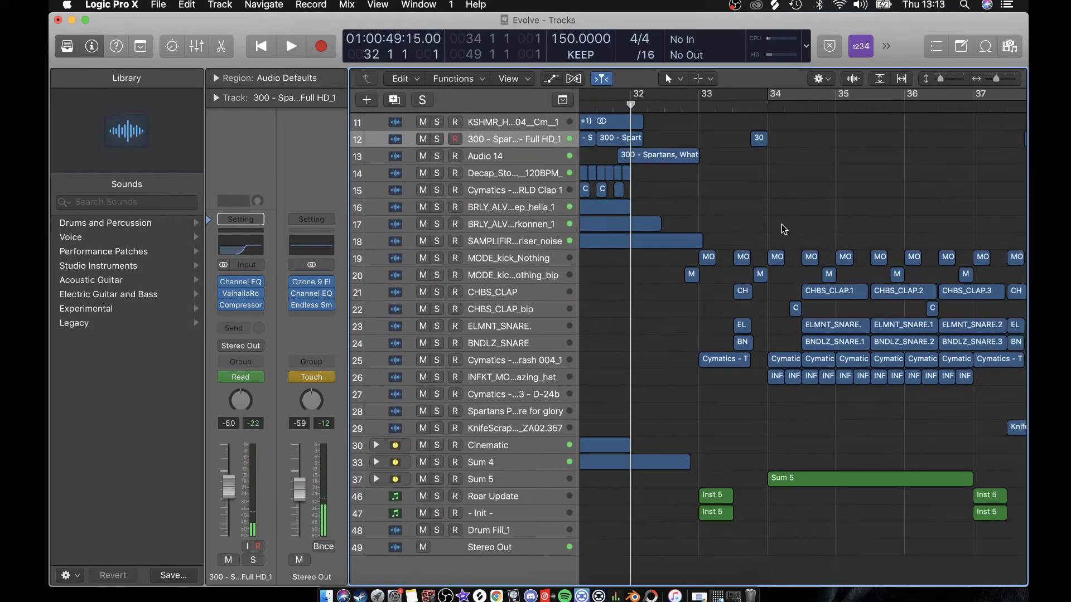
{"action": "scroll", "coordinate": [784, 229], "scroll_direction": "right", "scroll_amount": 3}
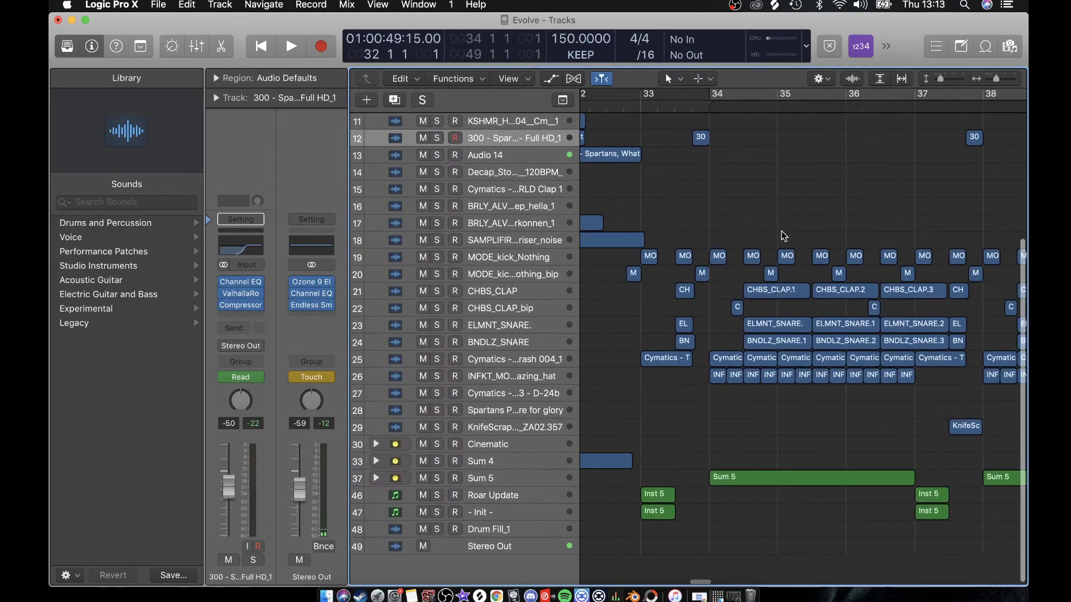
Step: Fit all tracks vertically in the window, expand the Sum 5 stack and zoom the timeline out over the drop
{"action": "left_click", "coordinate": [879, 85]}
{"action": "left_click", "coordinate": [375, 484]}
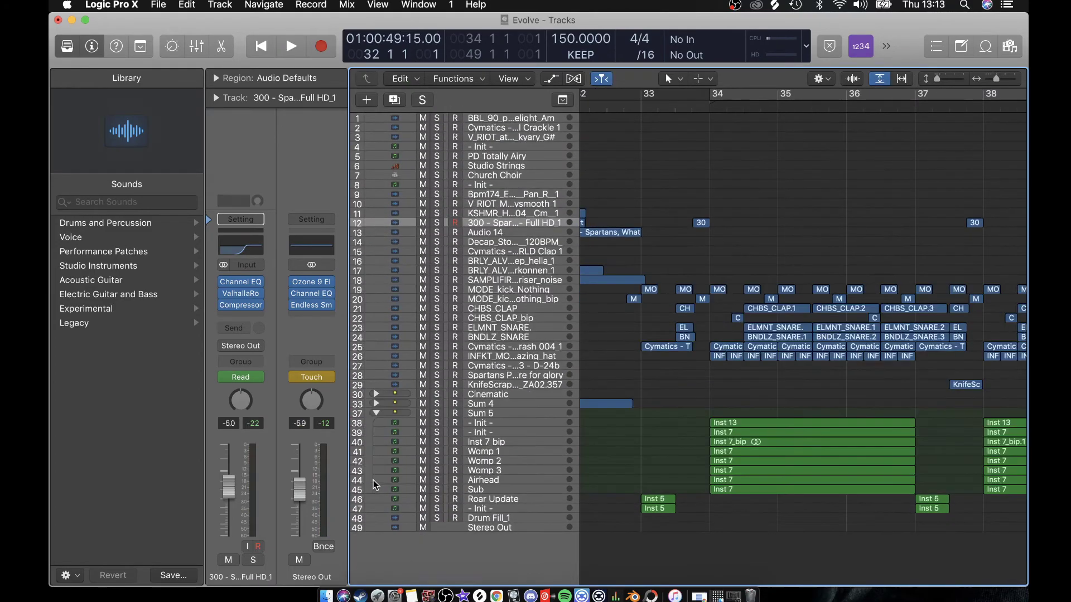
{"action": "key", "text": "super+Left"}
{"action": "key", "text": "super+Left"}
{"action": "scroll", "coordinate": [922, 300], "scroll_direction": "right", "scroll_amount": 5}
{"action": "key", "text": "super+Left"}
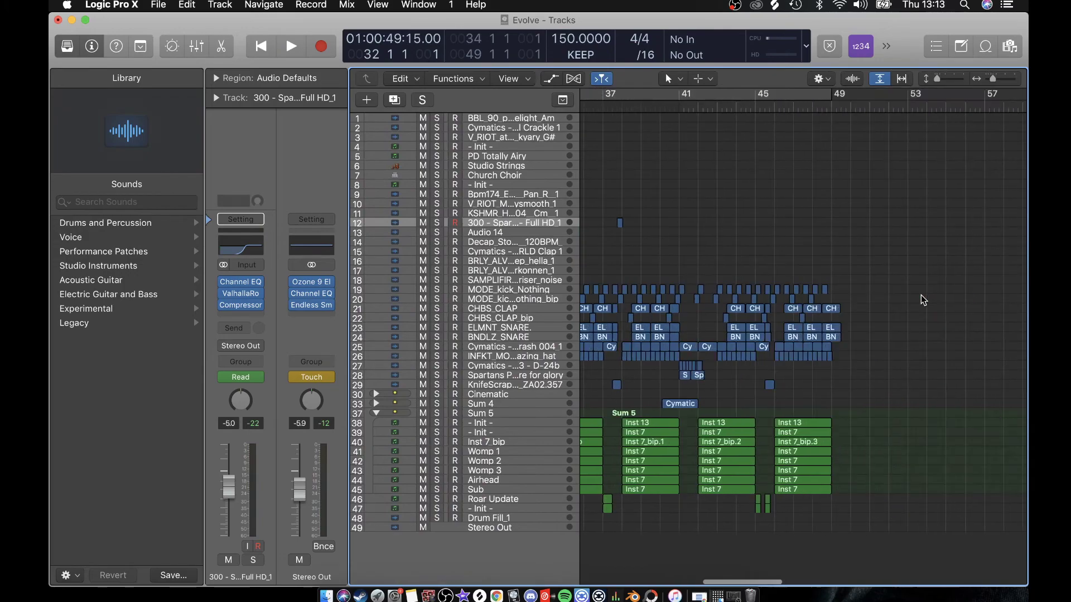
Step: Play the whole drop from bar 32, stop at the end of bar 48 and save the project
{"action": "scroll", "coordinate": [921, 300], "scroll_direction": "left", "scroll_amount": 4}
{"action": "key", "text": "space"}
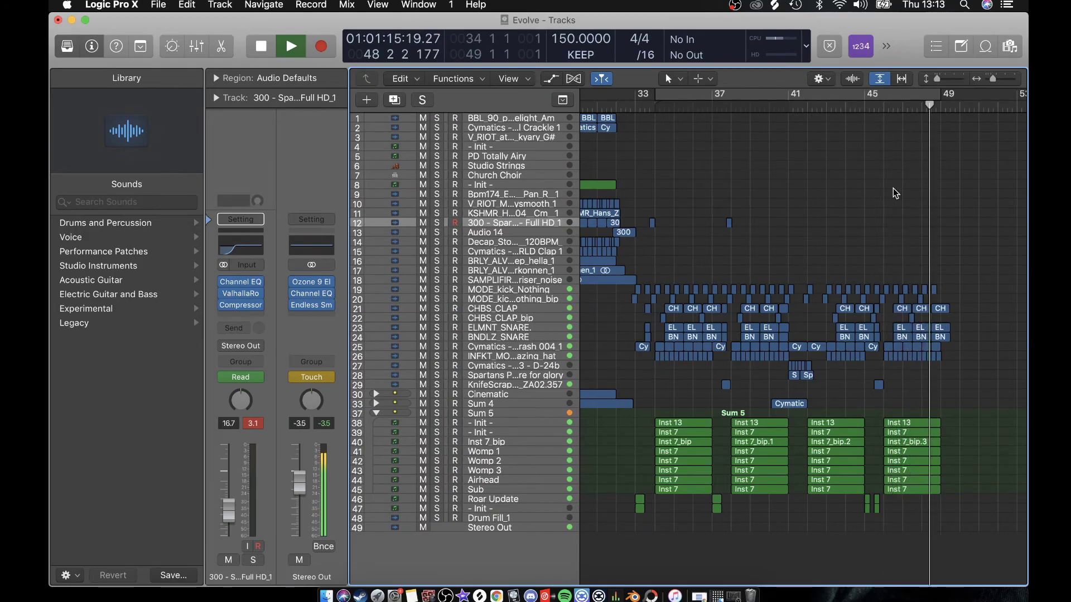
{"action": "key", "text": "space"}
{"action": "key", "text": "super+s"}
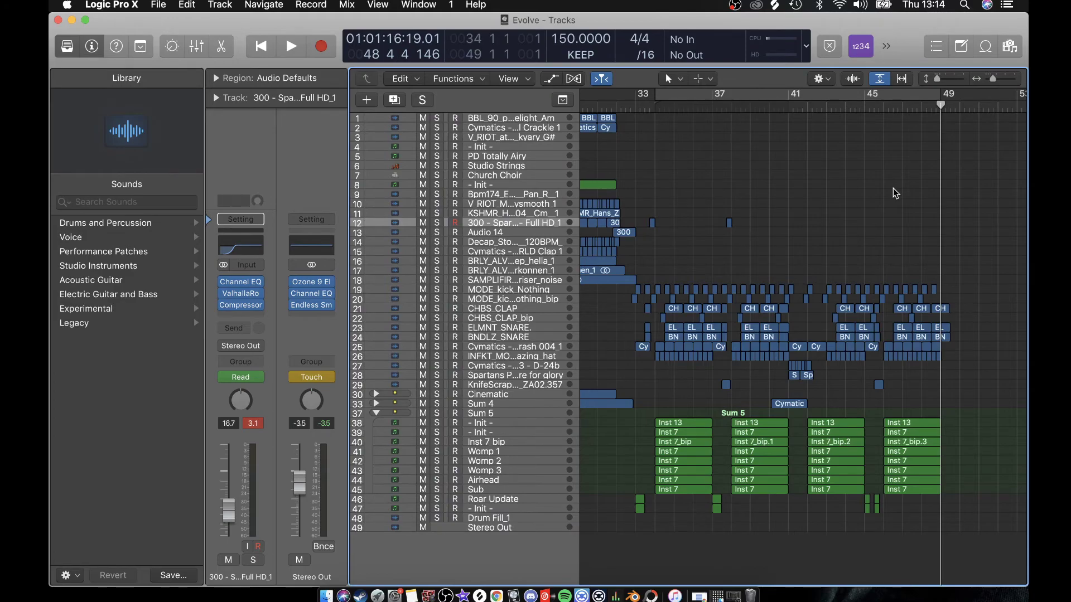
Step: Return the playhead to bar 1, zoom out to show the full Evolve arrangement and save the project again
{"action": "key", "text": "Return"}
{"action": "key", "text": "super+Left"}
{"action": "key", "text": "super+Left"}
{"action": "key", "text": "super+s"}
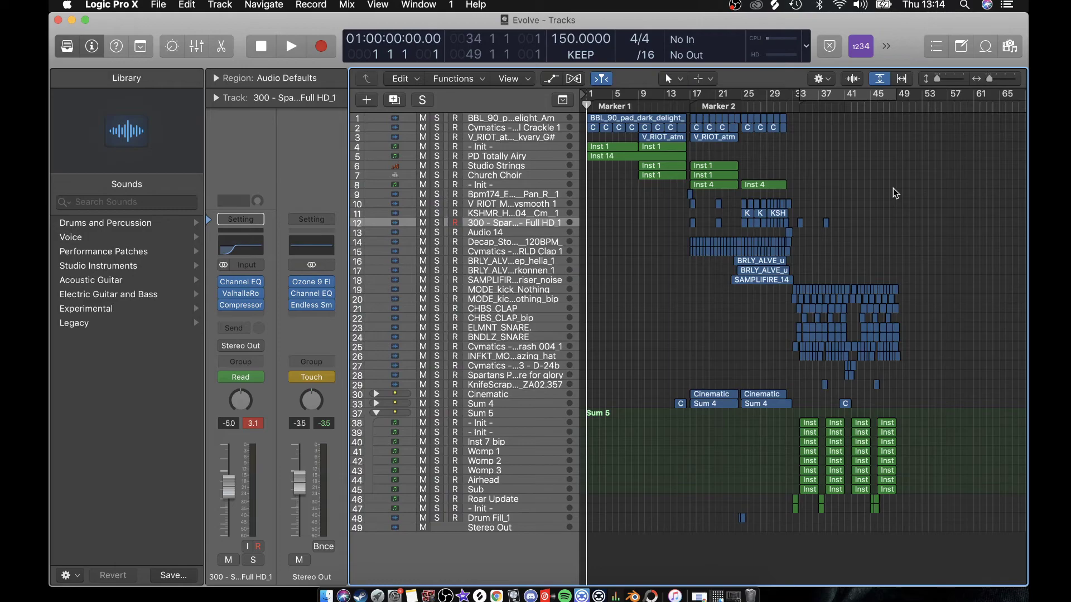
Step: Minimize the Evolve project window and switch to OBS to show the running recording
{"action": "left_click", "coordinate": [71, 21]}
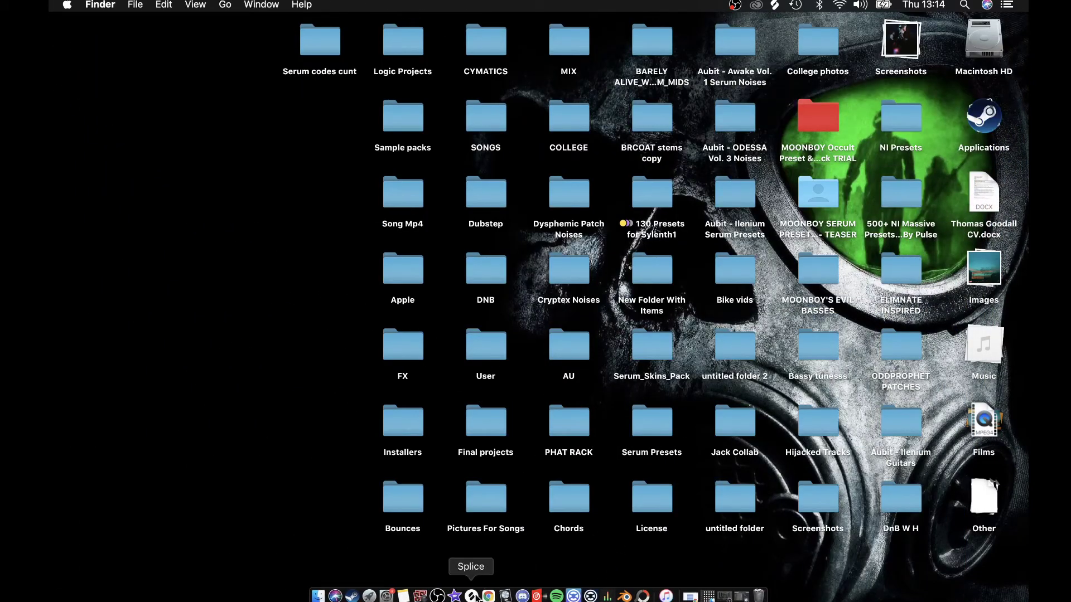
{"action": "left_click", "coordinate": [438, 596]}
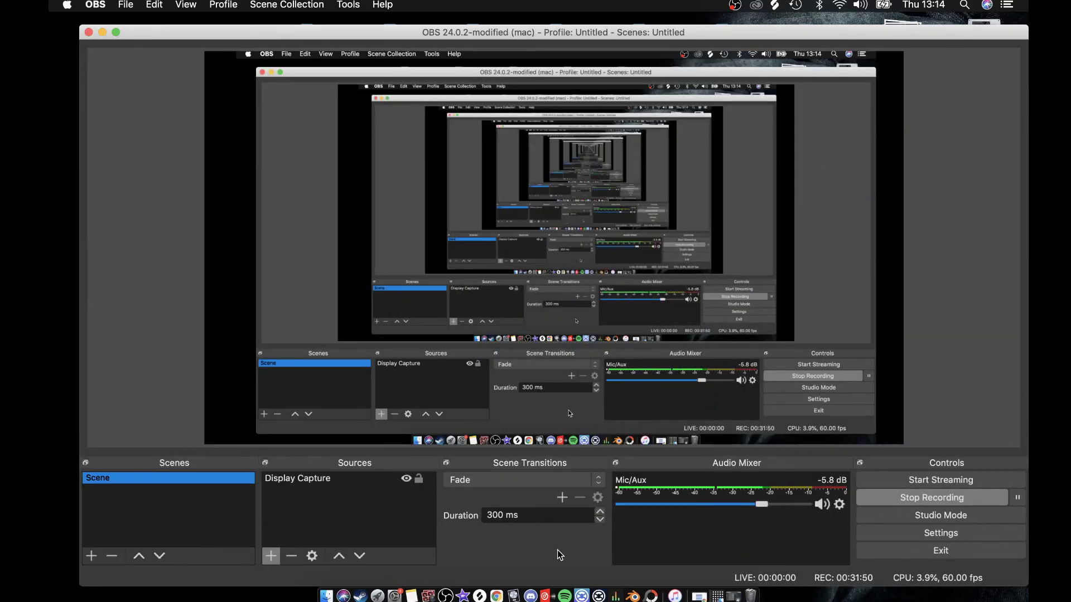